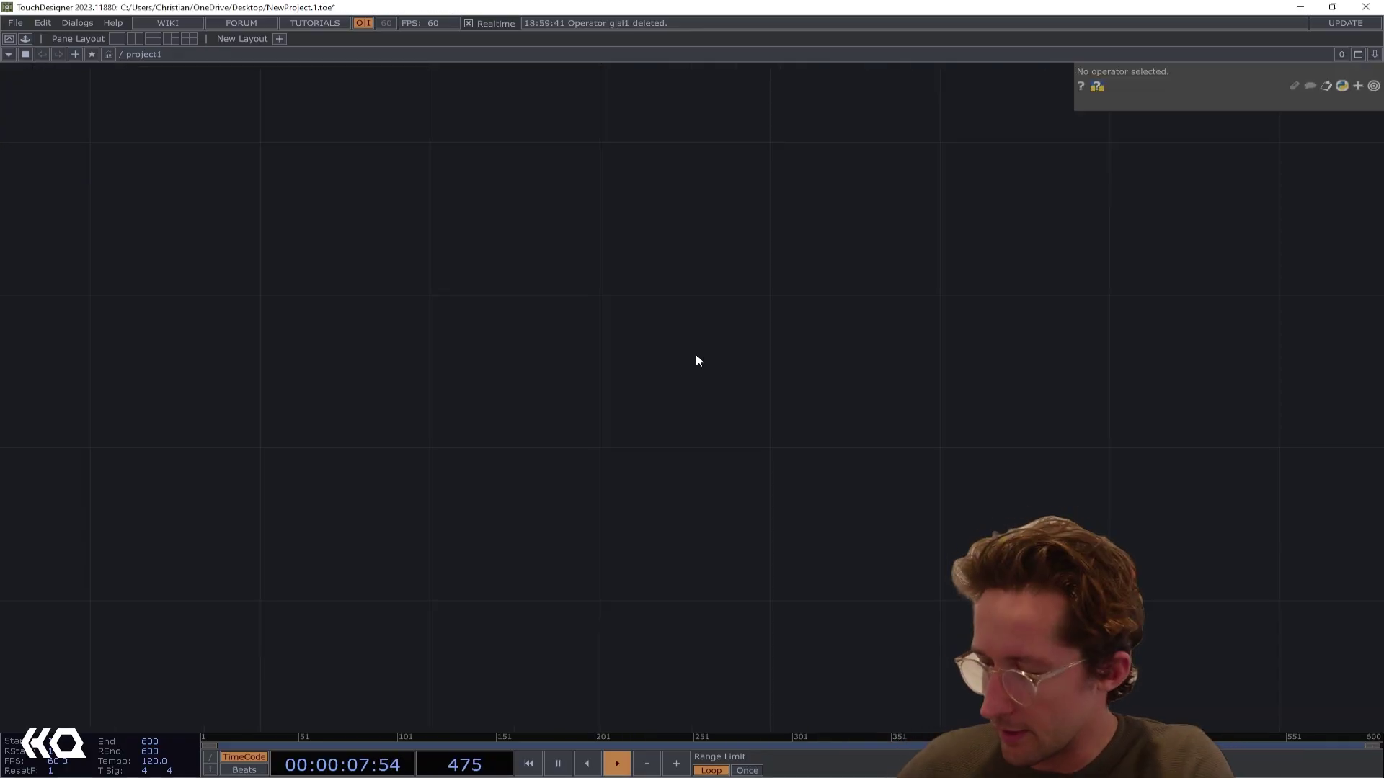
Add a GLSL TOP to the empty project network
key("Tab")
type("glsl")
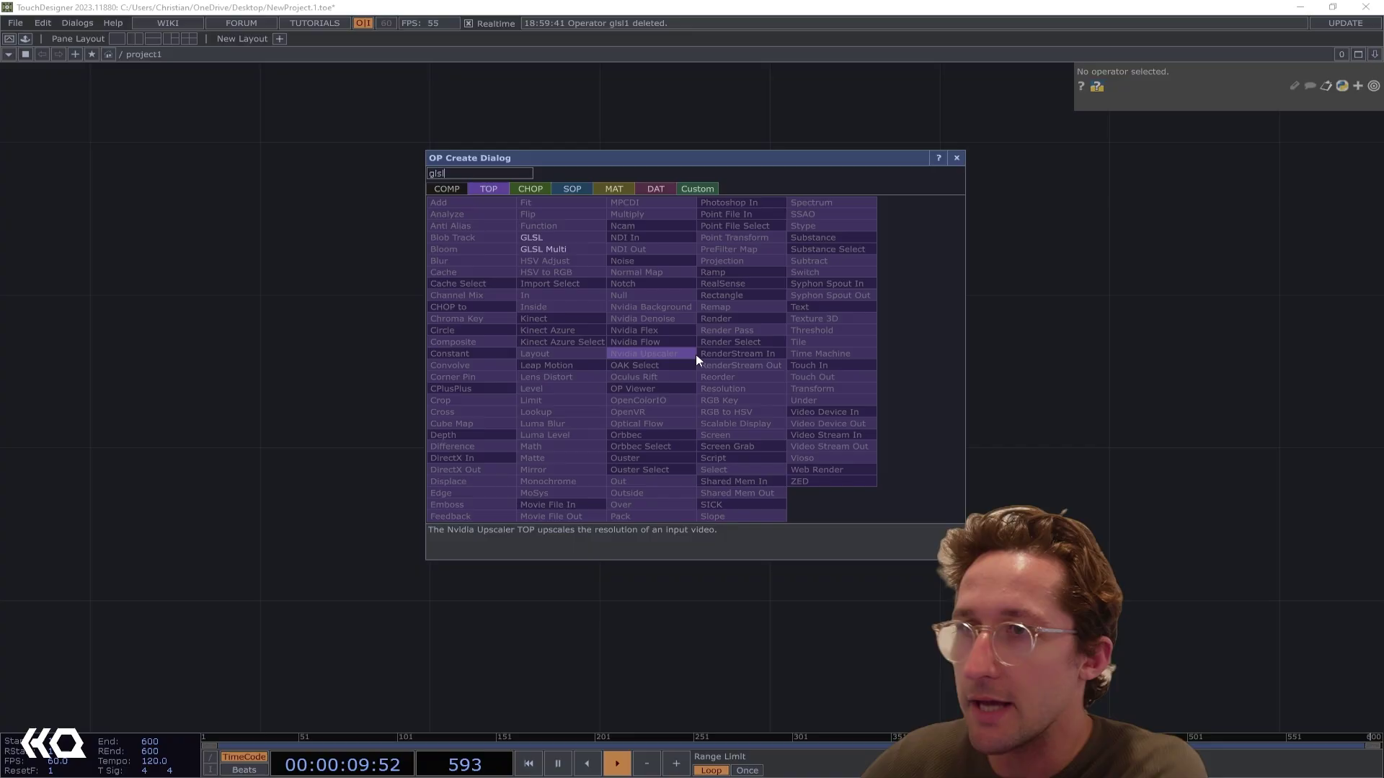
left_click(546, 235)
left_click(689, 325)
Edit the glsl1_pixel shader so the color line reads vec4(vUV.st, 0, 1)
scroll(651, 408, "up", 5)
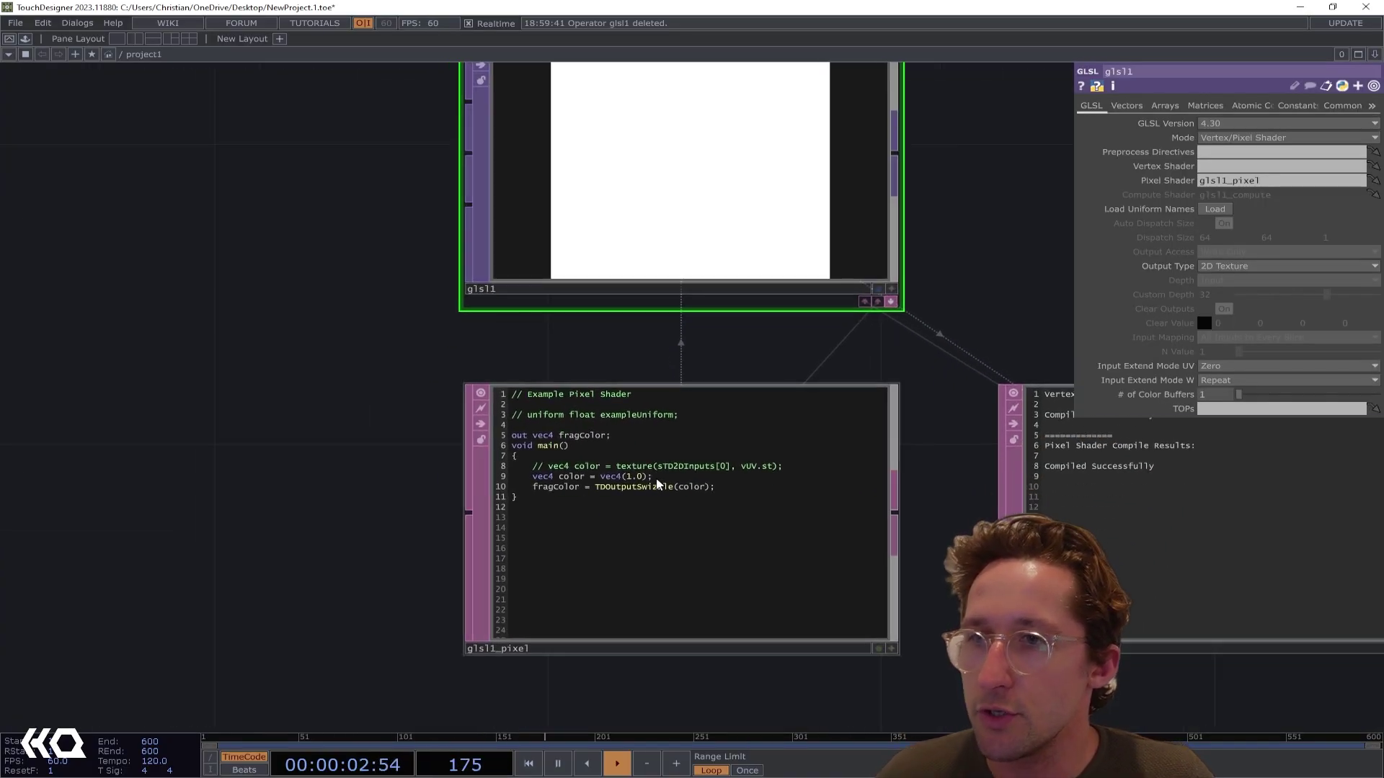
left_click(890, 650)
left_click_drag(919, 587, 950, 561)
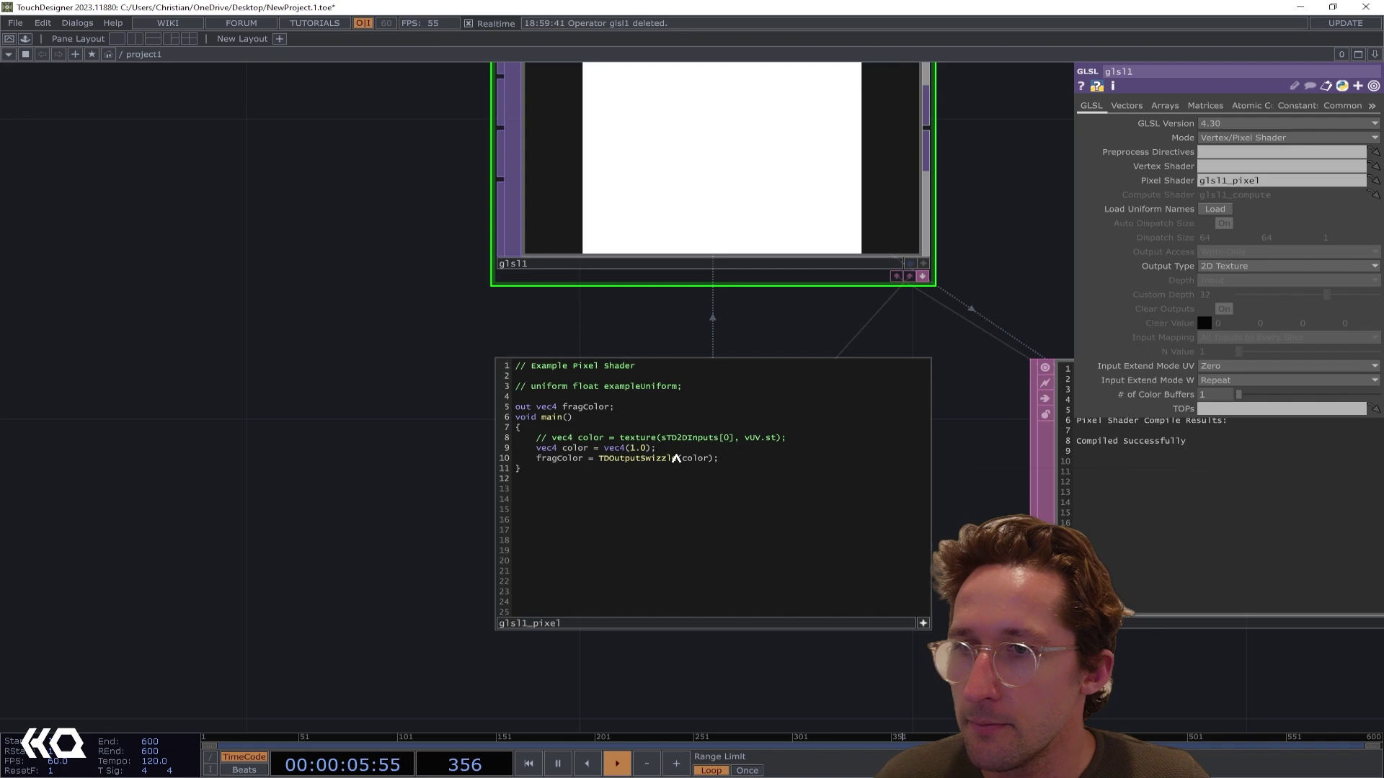
key("BackSpace")
key("BackSpace")
key("BackSpace")
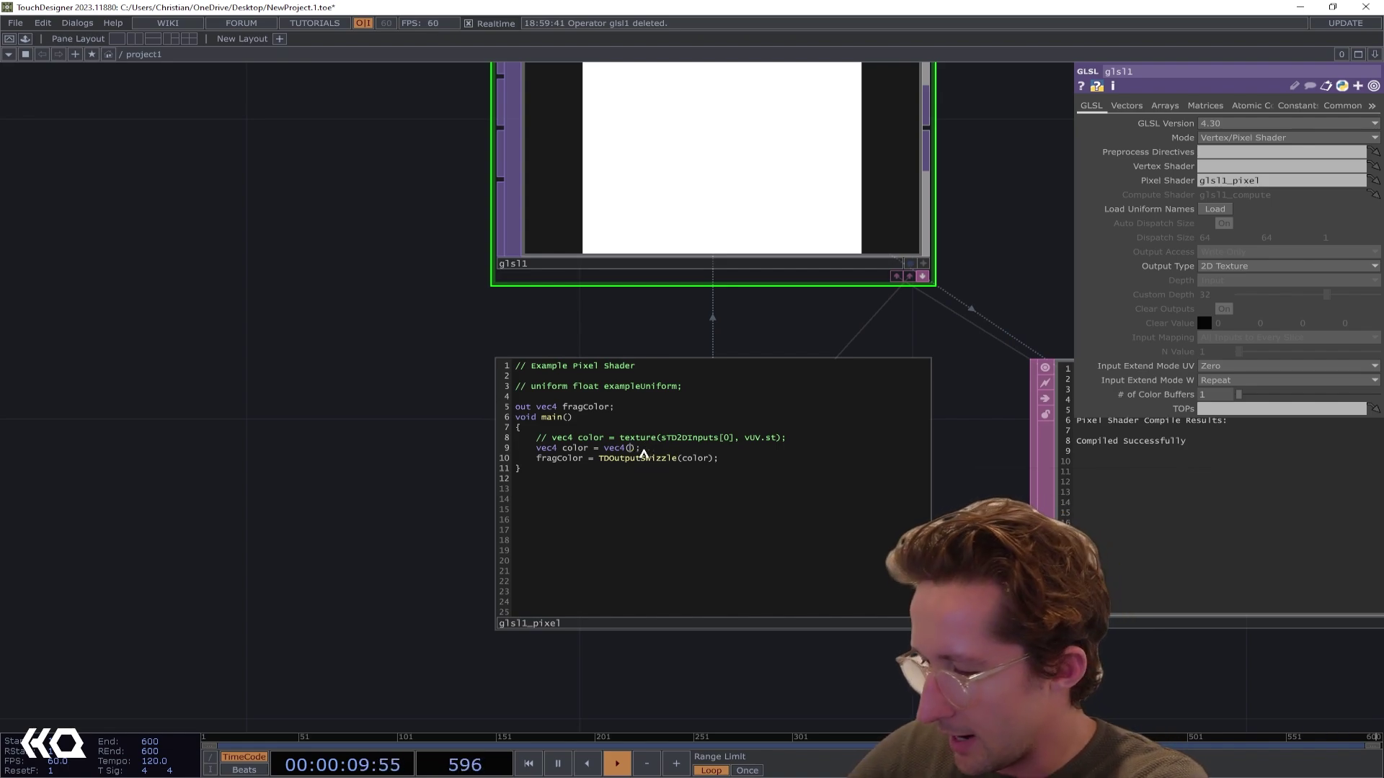
type("vUV.st")
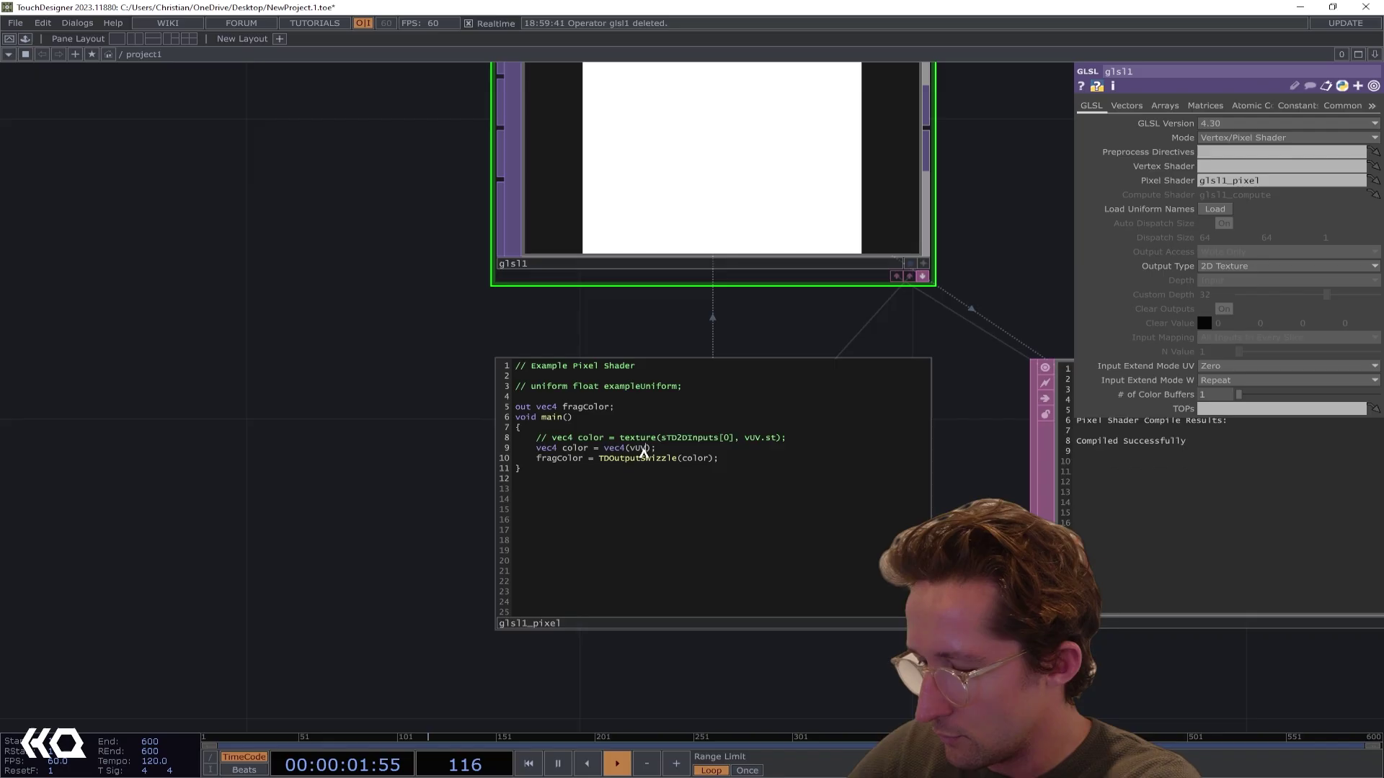
type(", 0")
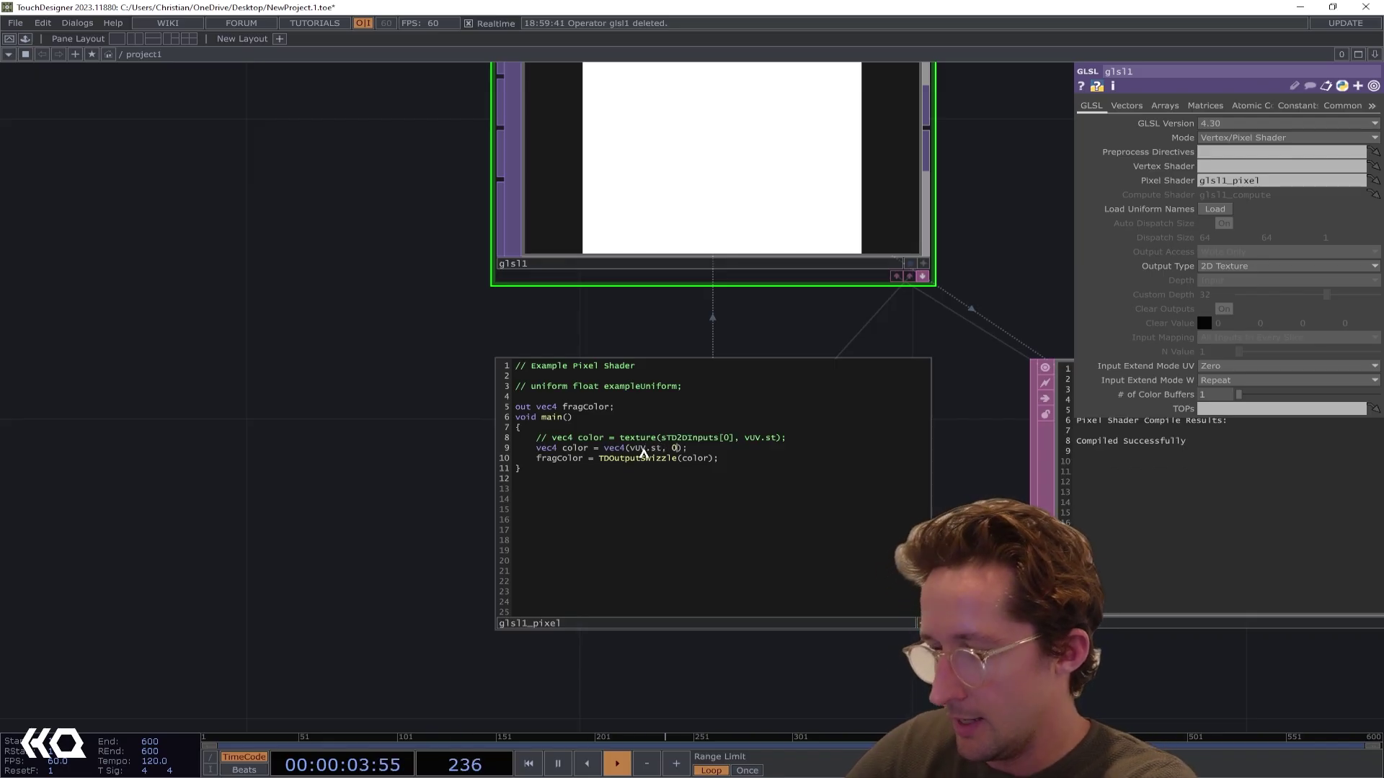
type(", ")
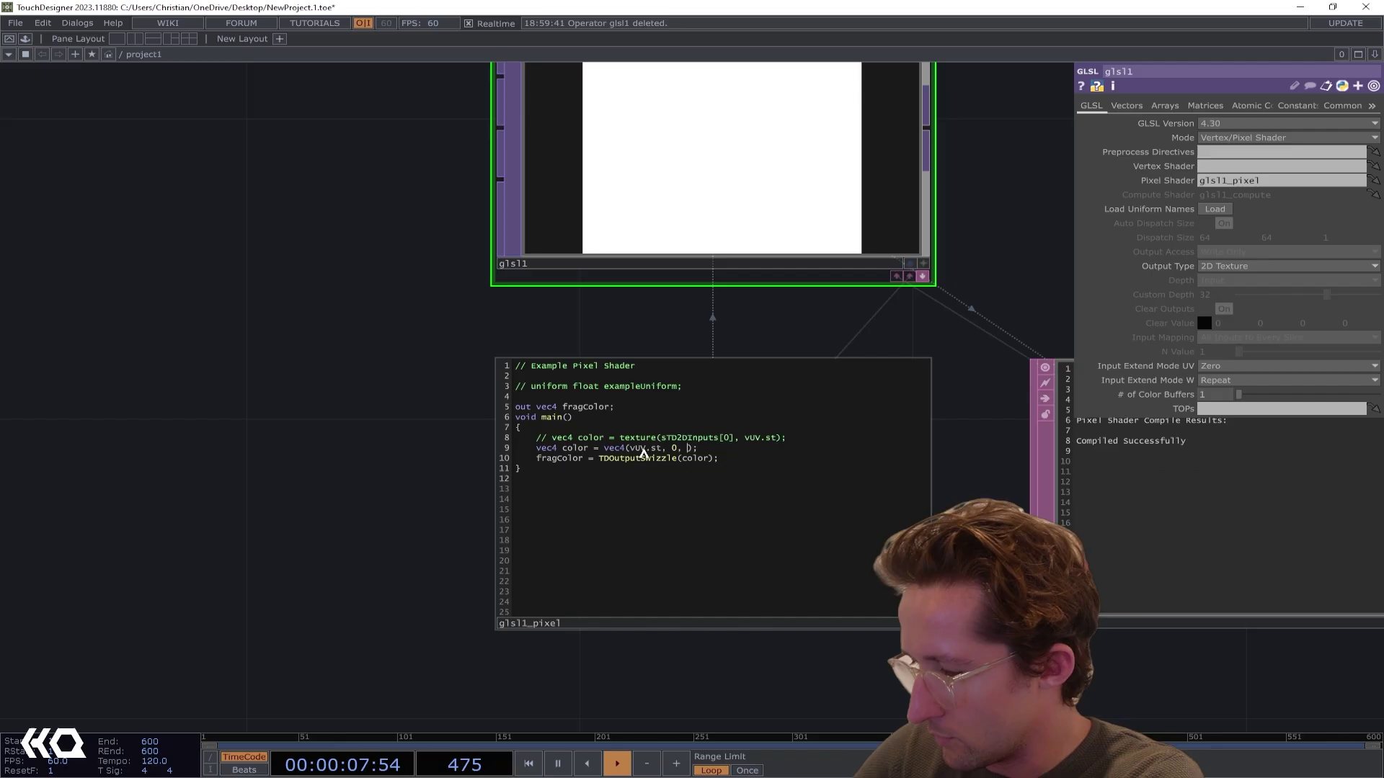
type("1")
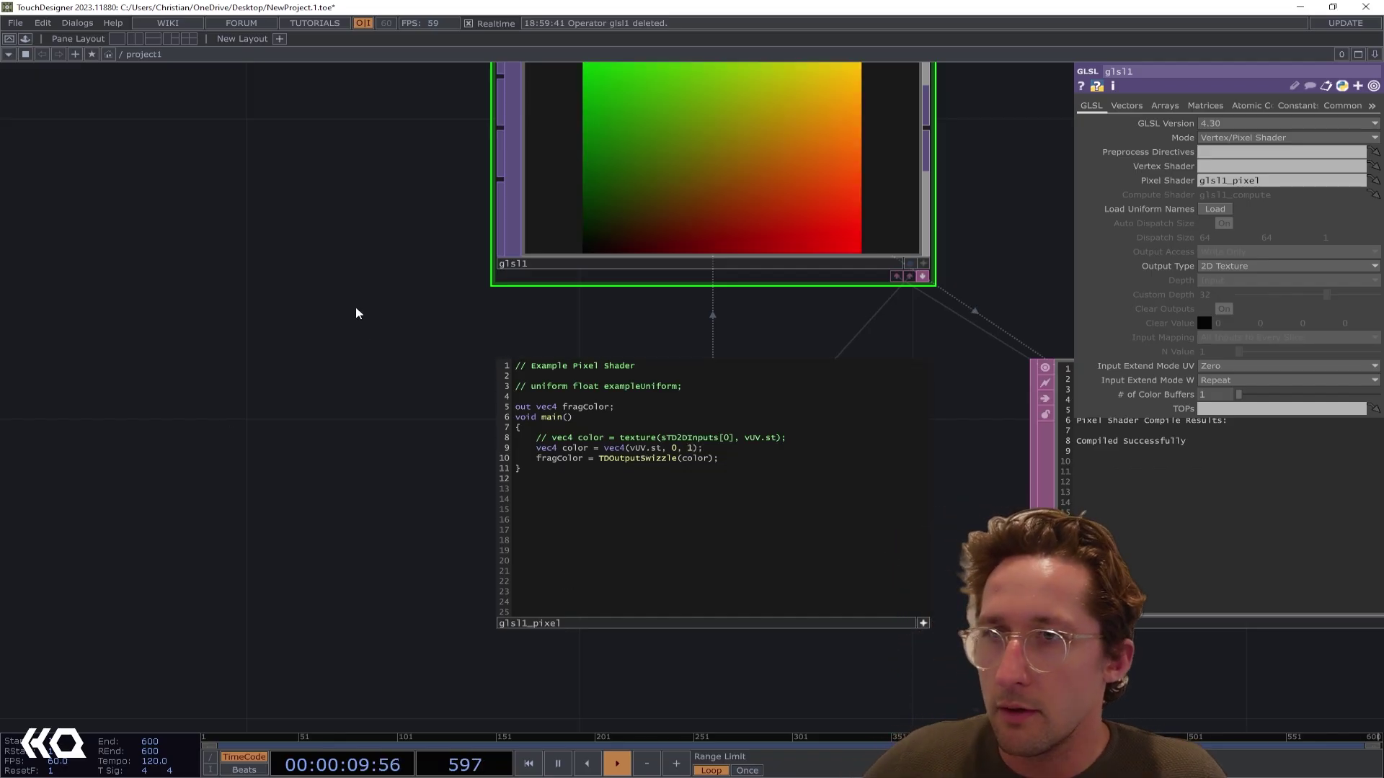
Set the GLSL TOP's output resolution to 20 by 20
scroll(359, 313, "down", 3)
left_click_drag(232, 265, 313, 385)
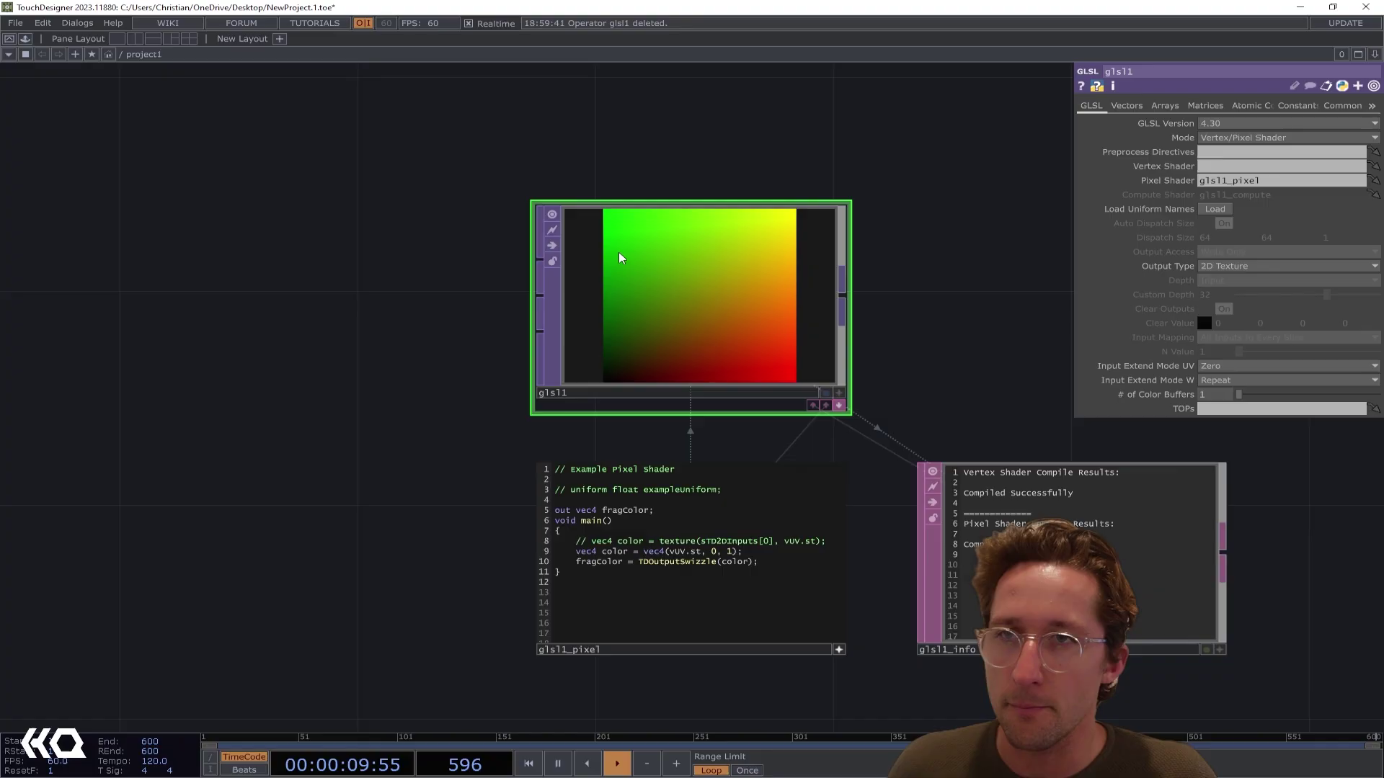
left_click_drag(1051, 165, 949, 187)
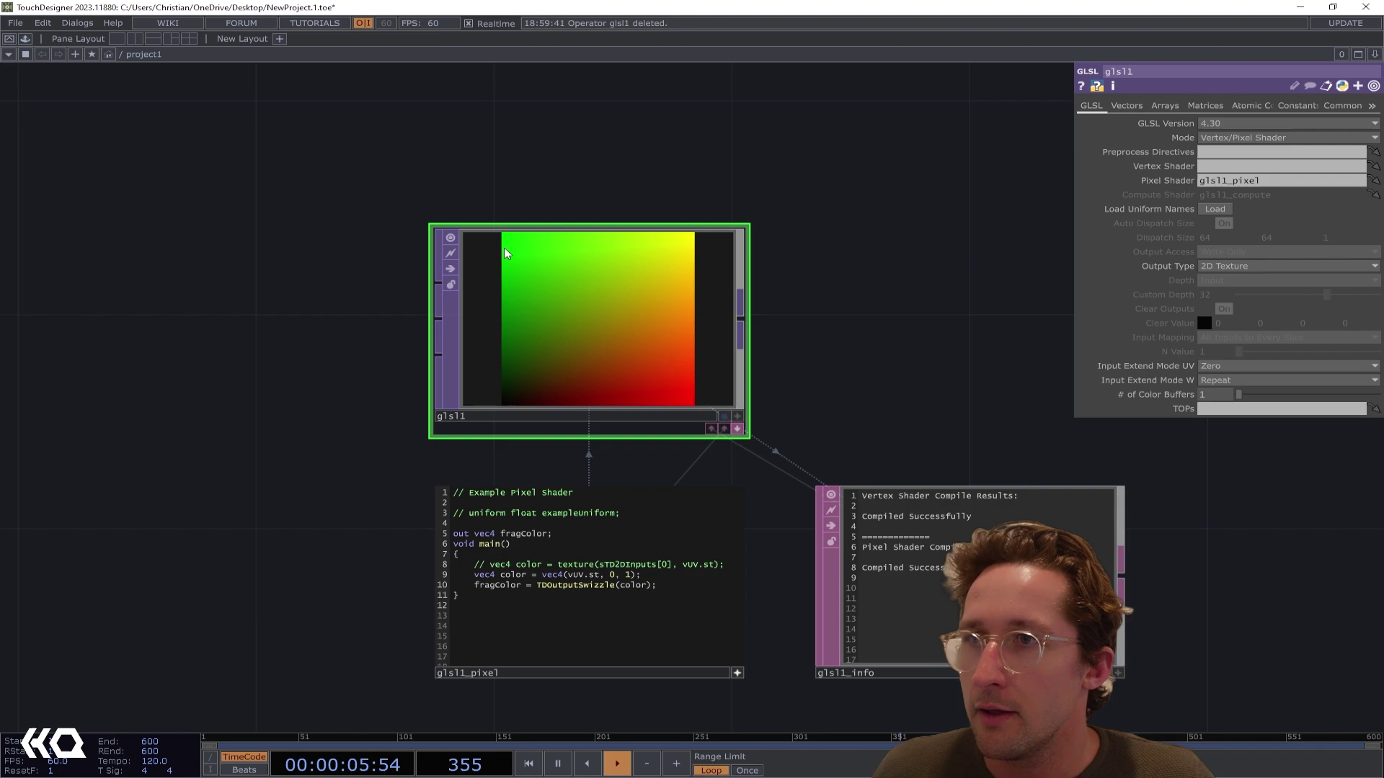
left_click(1348, 107)
left_click_drag(898, 167, 847, 218)
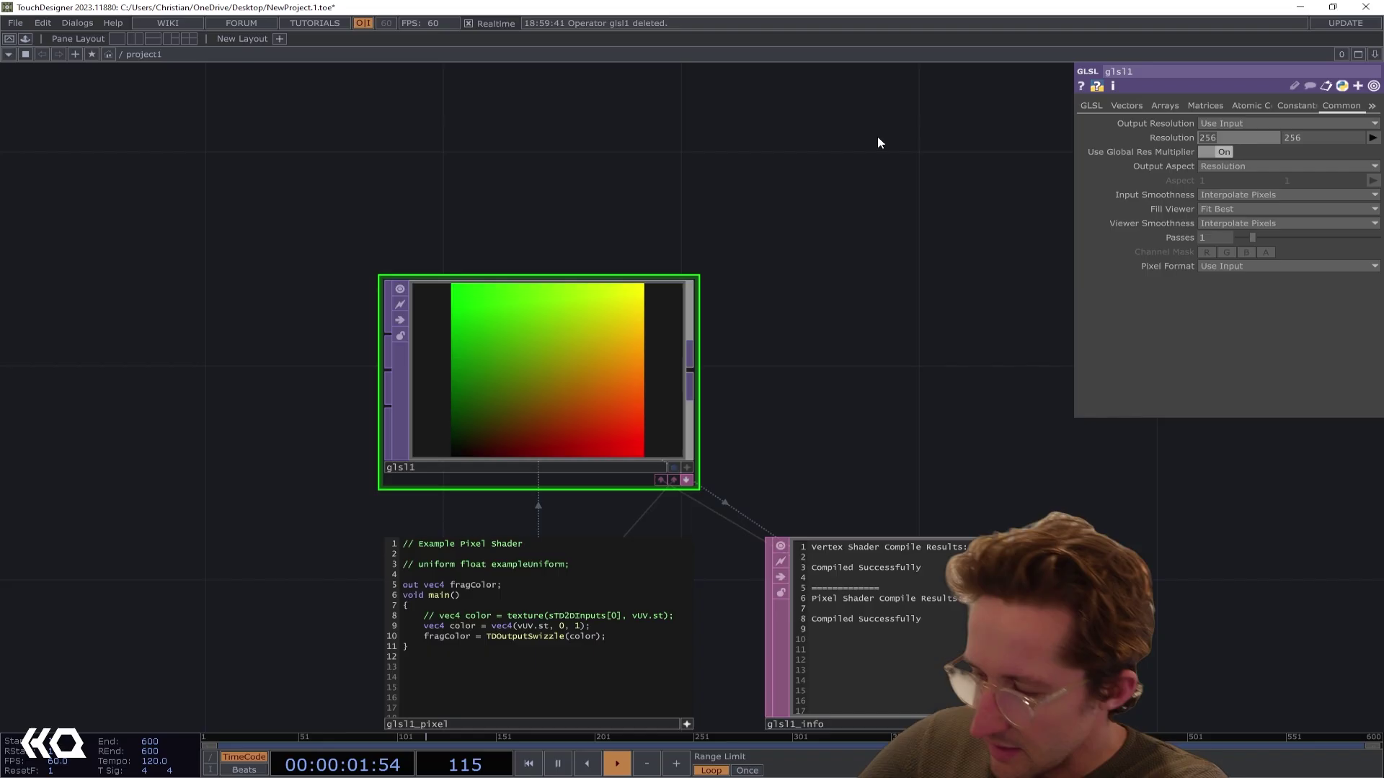
type("20")
key("Tab")
type("20")
key("Return")
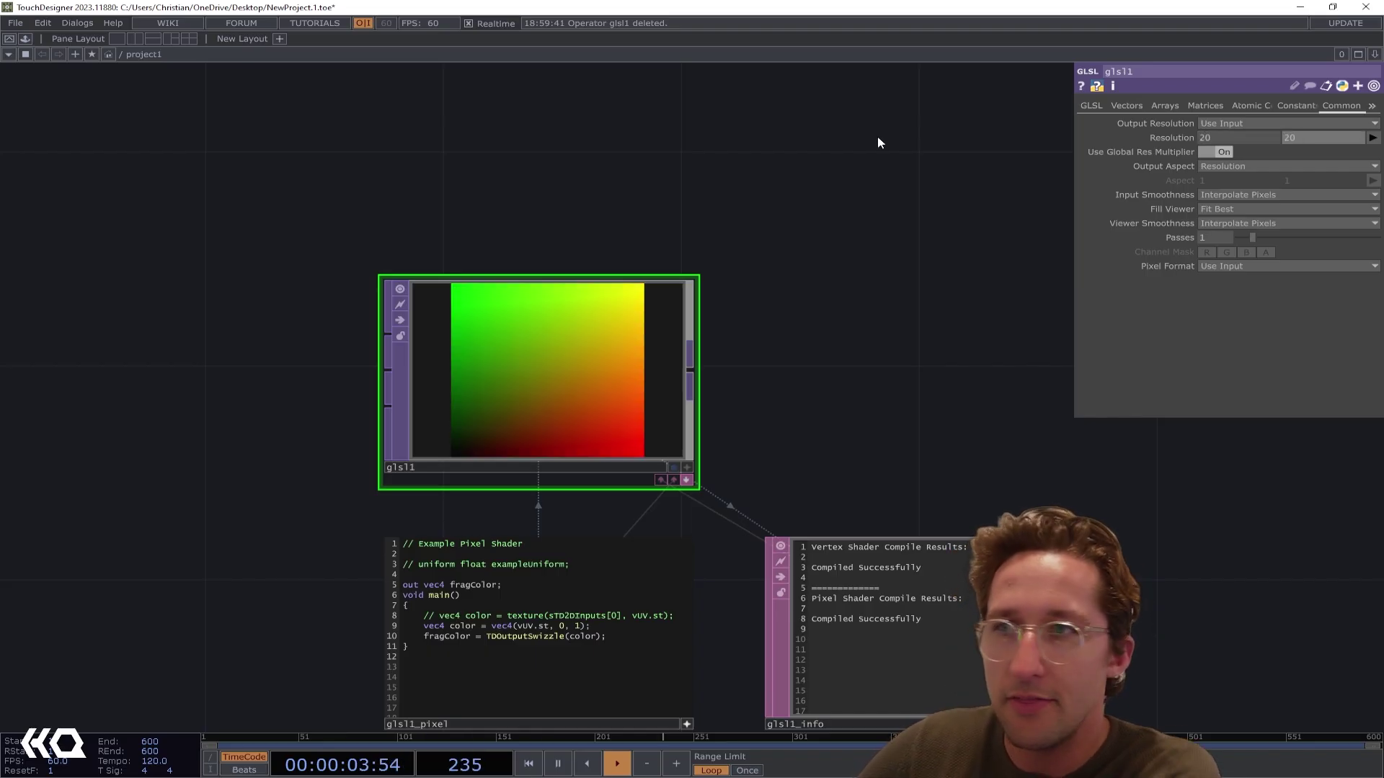
Connect a new Math TOP to the GLSL TOP's output and show its range parameters
middle_click_drag(885, 339, 733, 326)
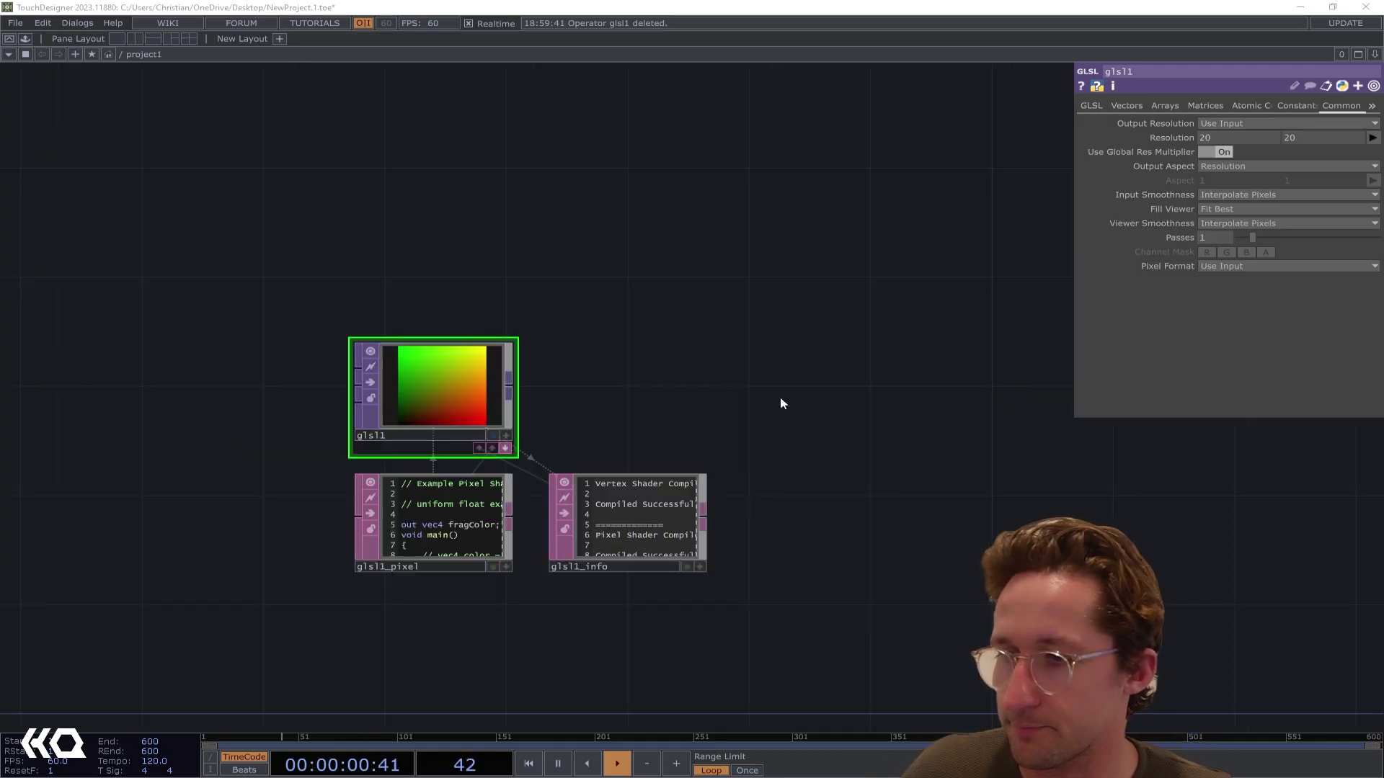
left_click_drag(516, 390, 793, 389)
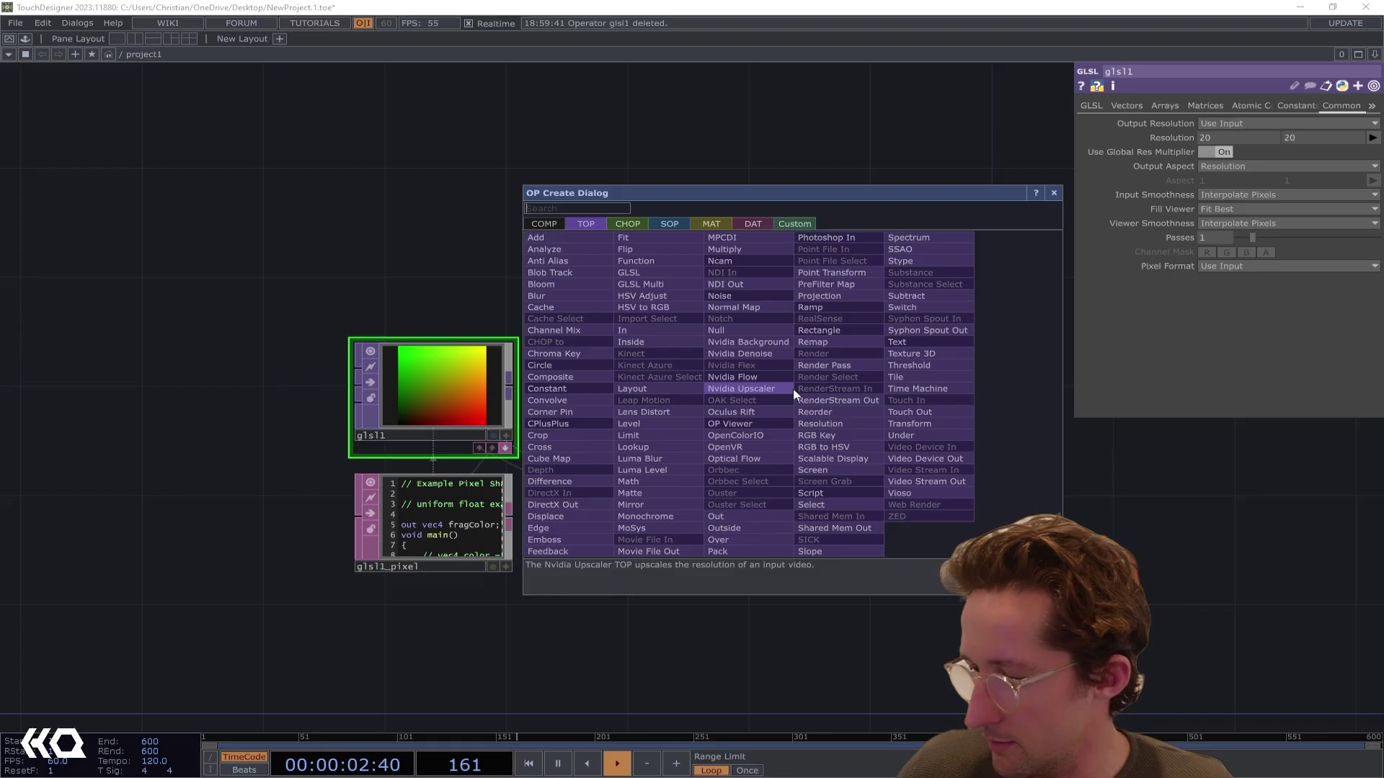
type("math")
key("Return")
left_click(794, 393)
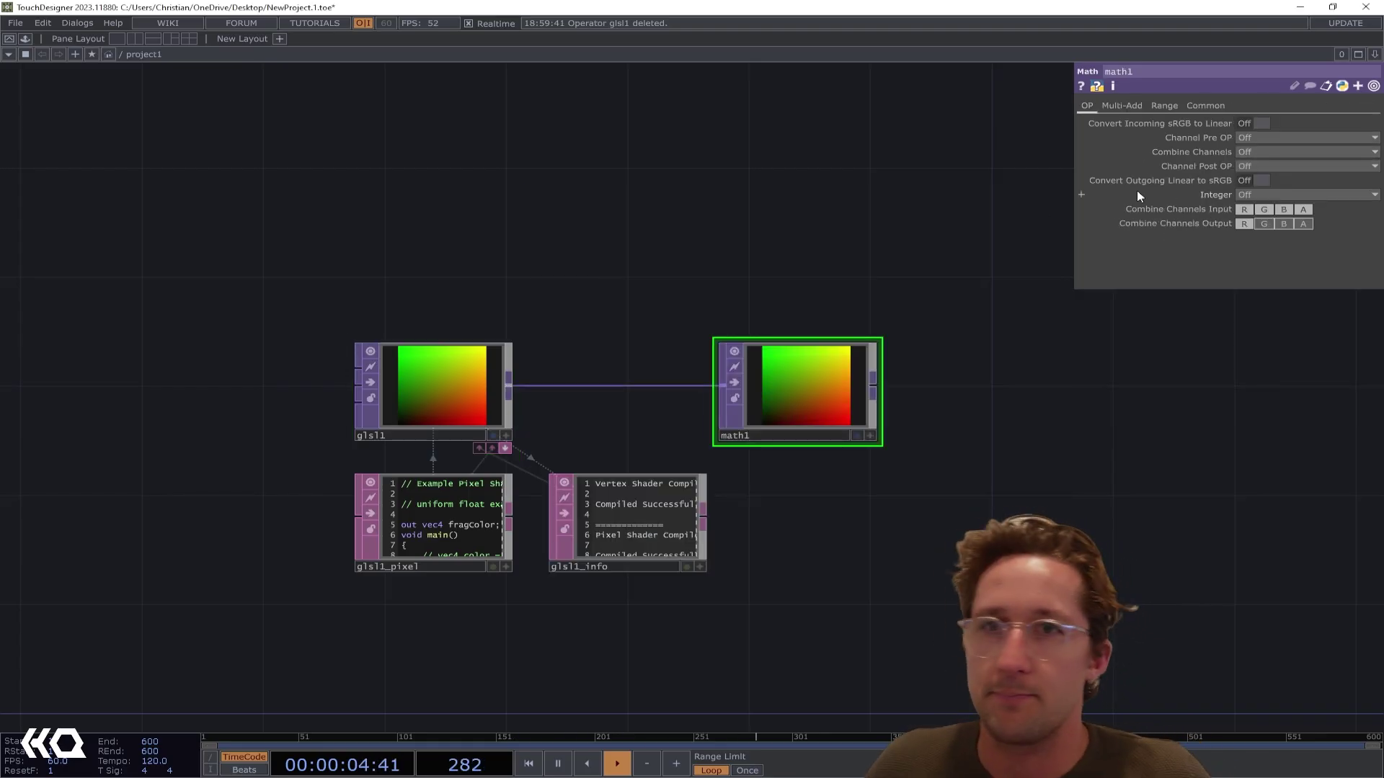
left_click(1122, 105)
left_click(1163, 106)
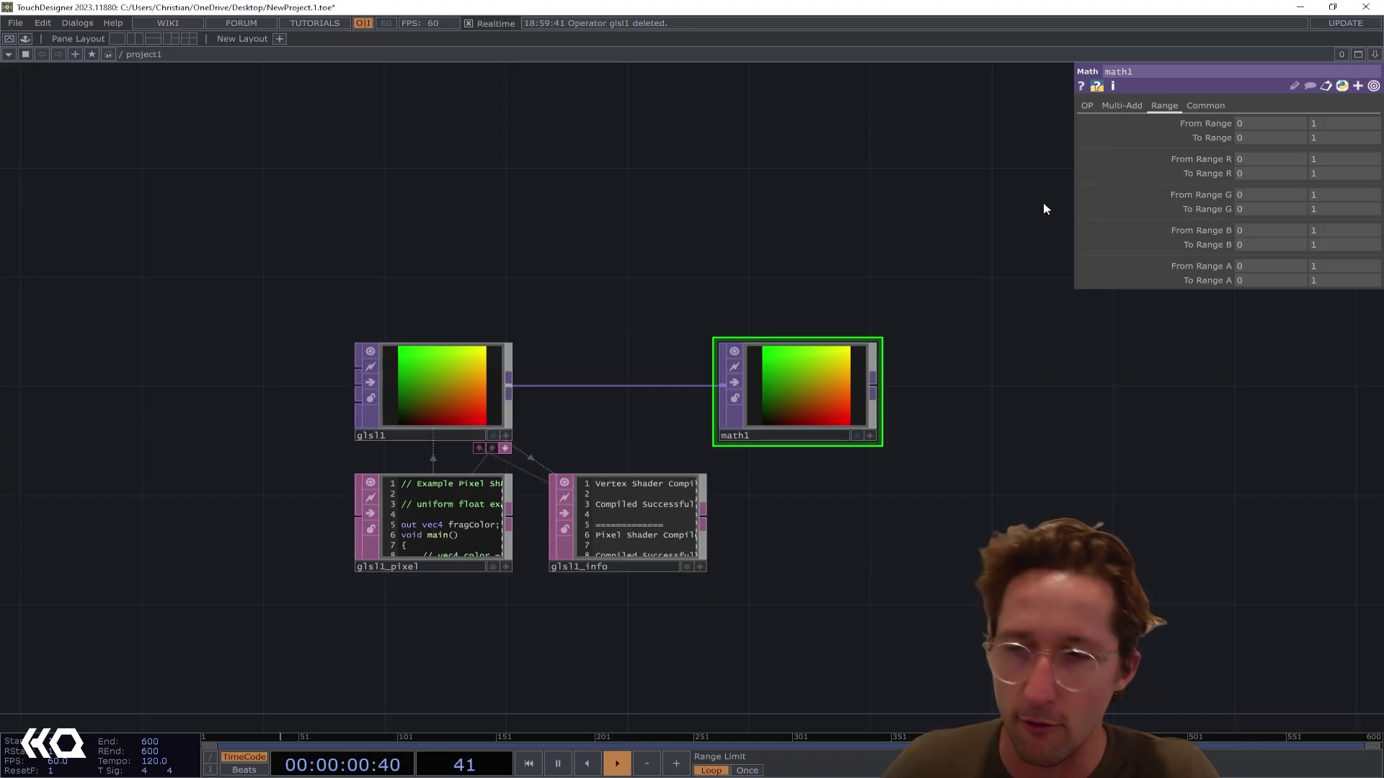
Add a Rectangle SOP in the empty network area above the Math TOP
scroll(689, 247, "down", 4)
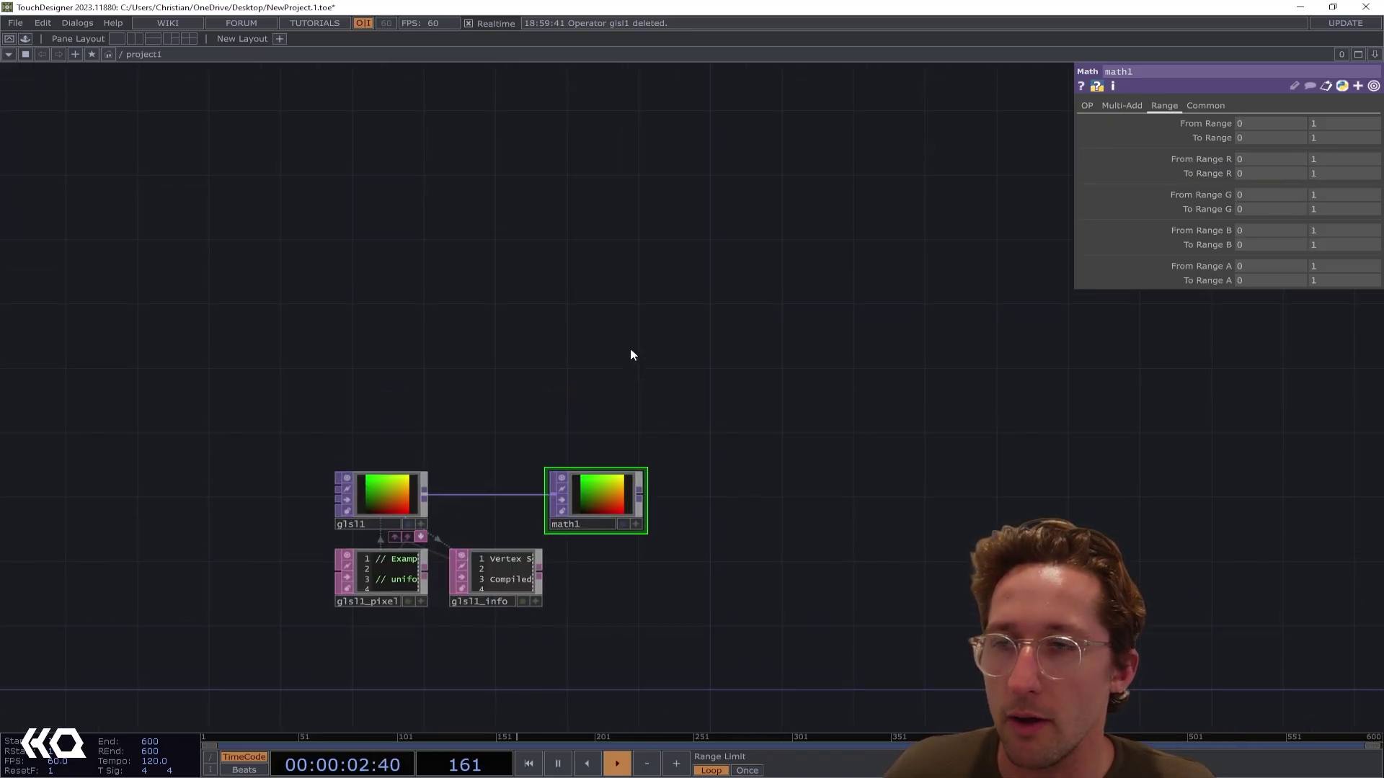
key("Tab")
type("rex")
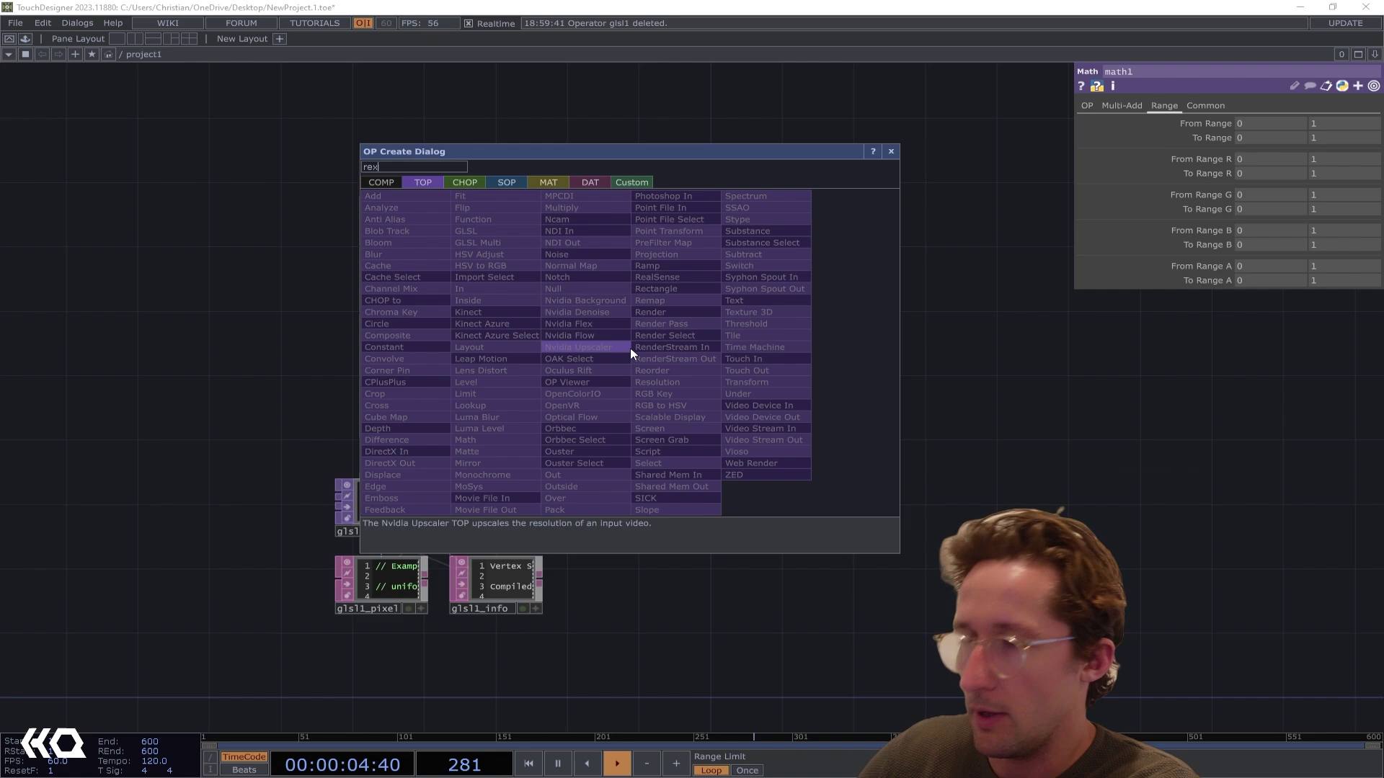
key("BackSpace")
type("ct")
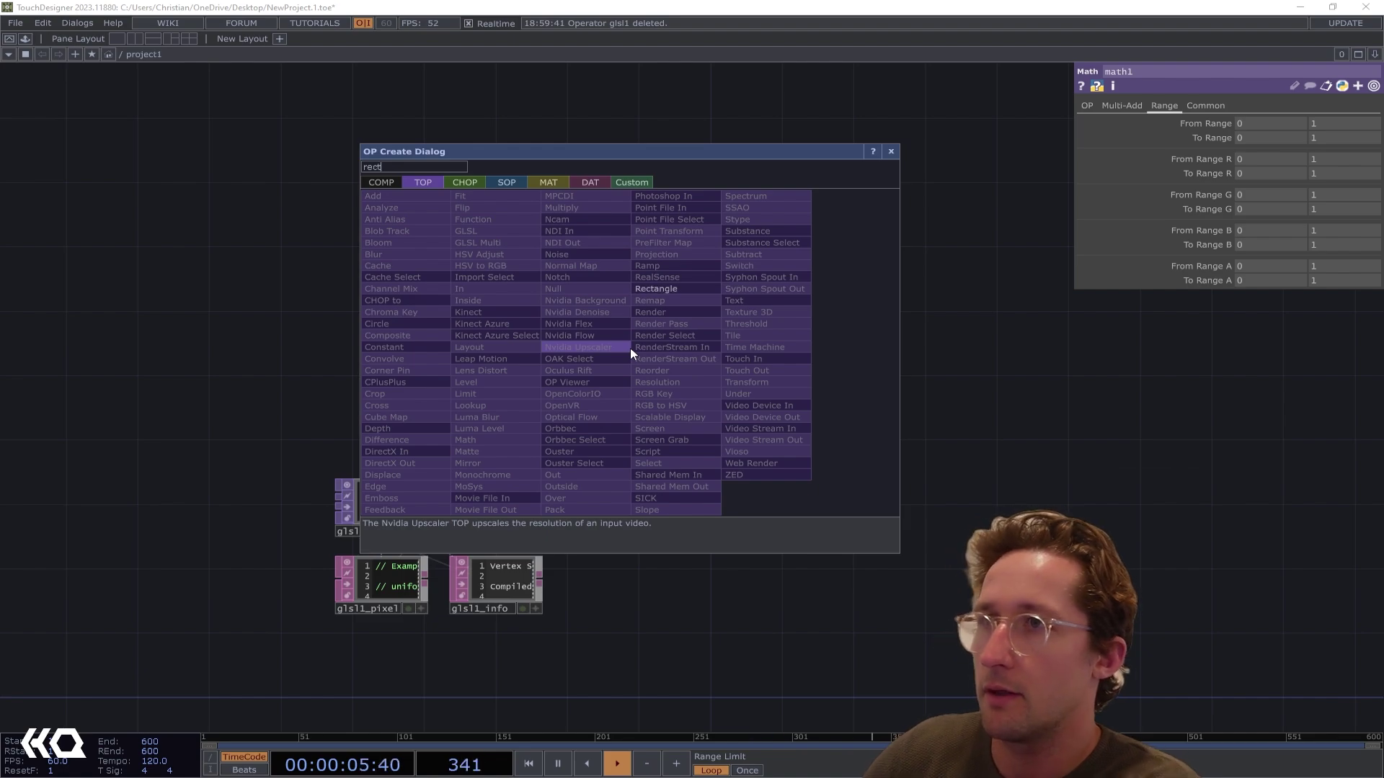
left_click(509, 185)
left_click(602, 464)
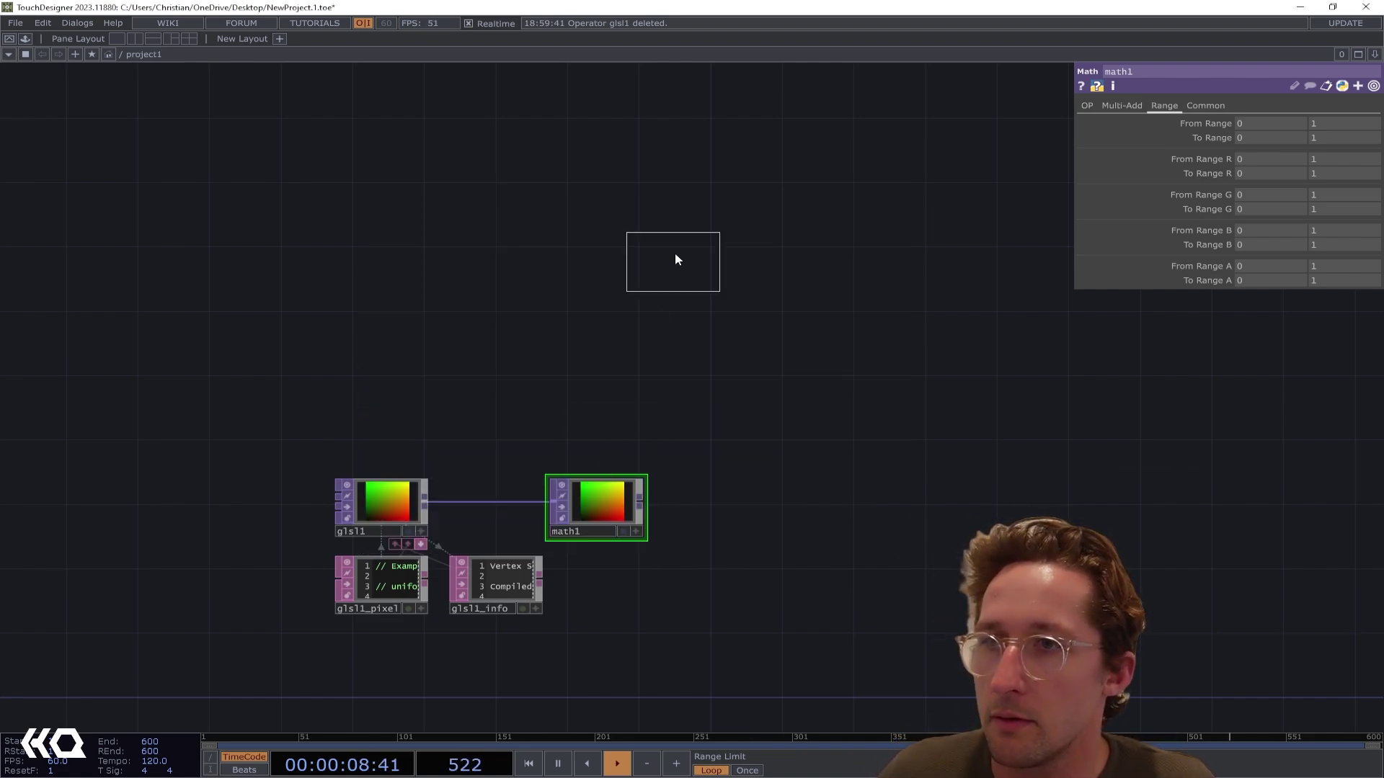
left_click(676, 260)
Connect a Geometry COMP to the rectangle's output and turn on its instancing
left_click(812, 245)
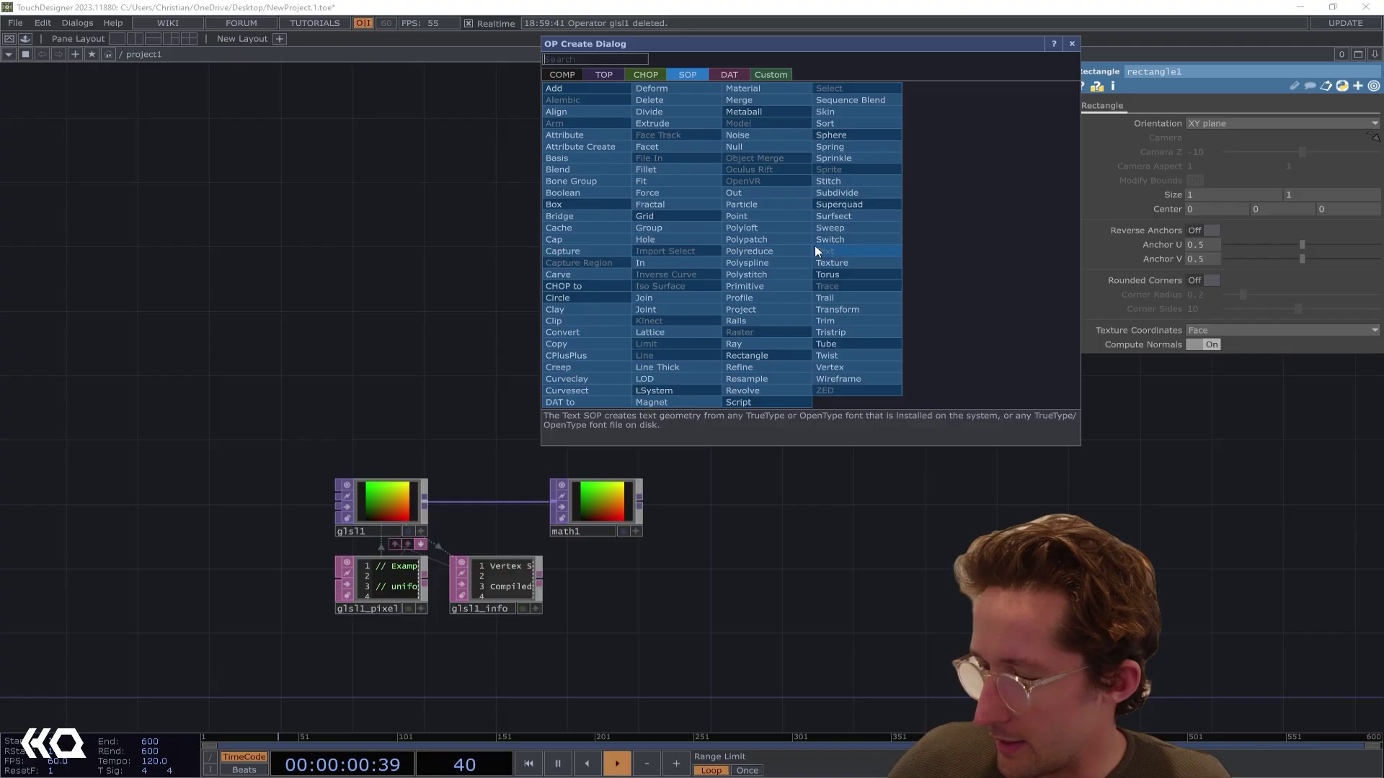
type("geo")
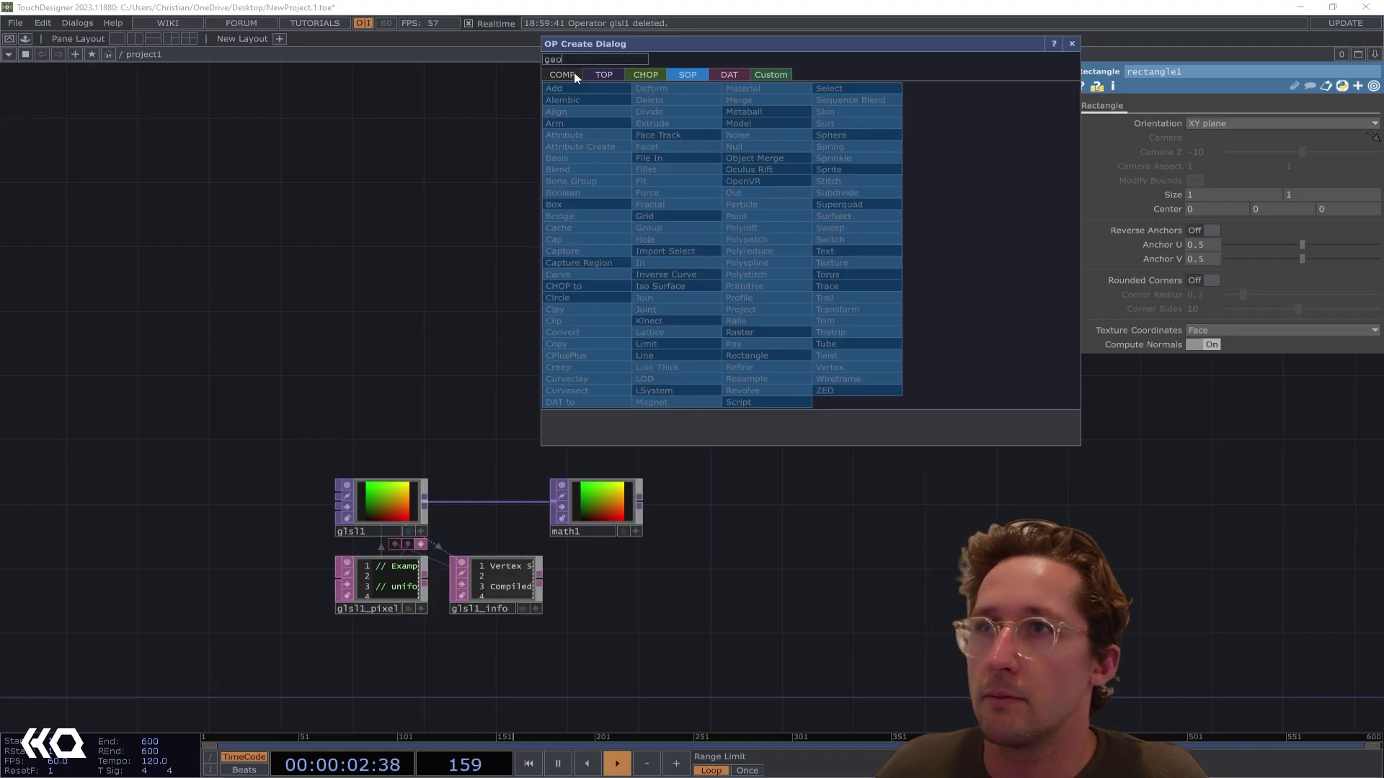
left_click(569, 74)
left_click(619, 175)
left_click(841, 253)
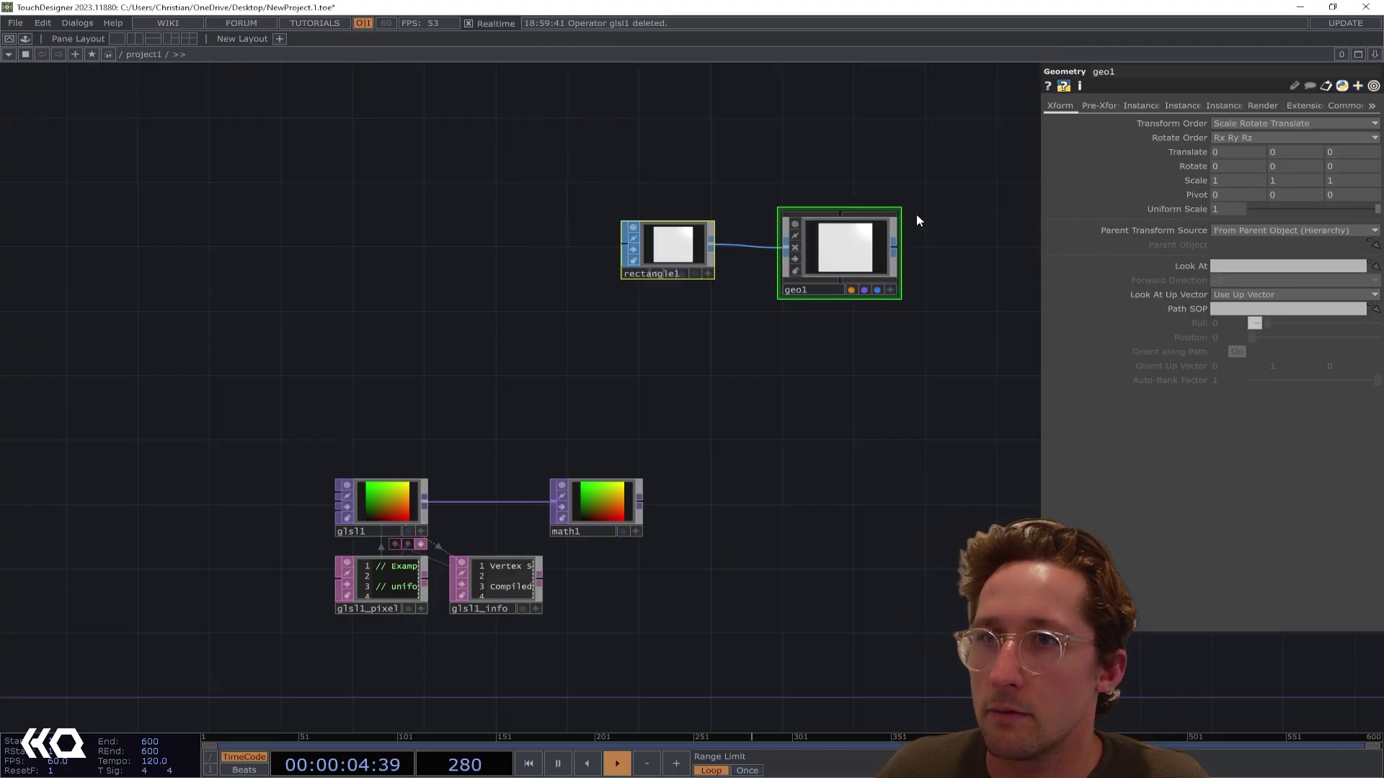
left_click(1141, 105)
left_click(1238, 124)
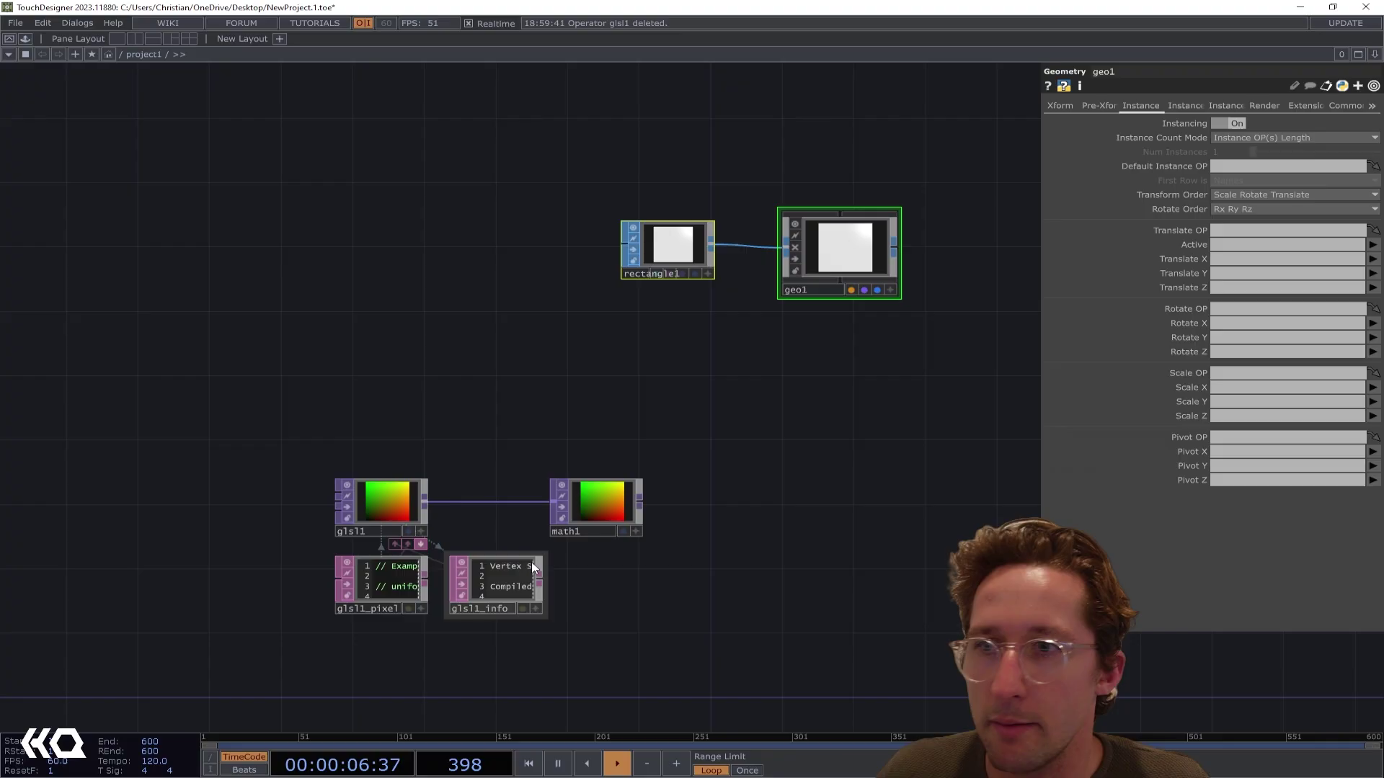
Append a Null TOP to the Math TOP's output
left_click(617, 511)
right_click(638, 507)
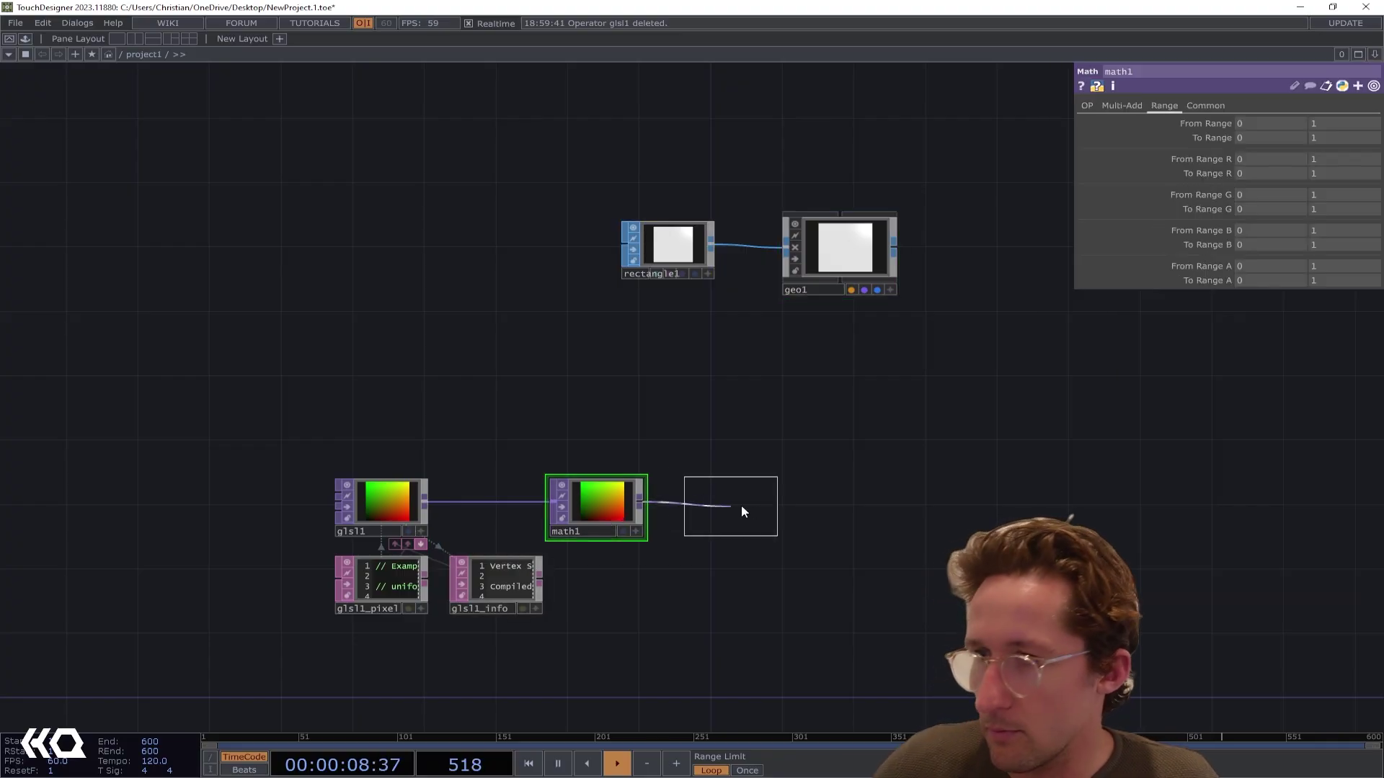
left_click(771, 507)
Assign null1 as the geometry's instance Translate OP, with r driving Translate X and g driving Translate Y
left_click(836, 253)
left_click_drag(776, 517, 1261, 230)
left_click(1373, 260)
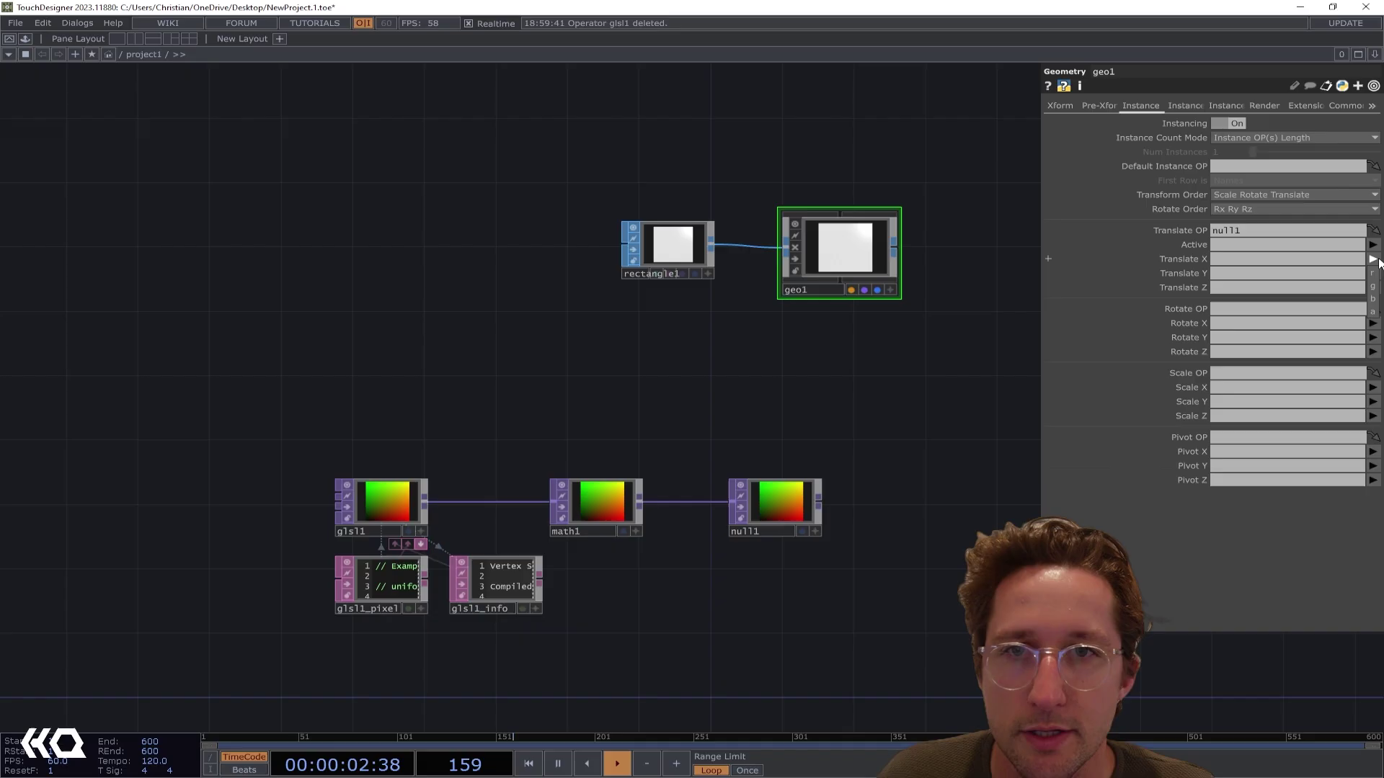
left_click(1373, 275)
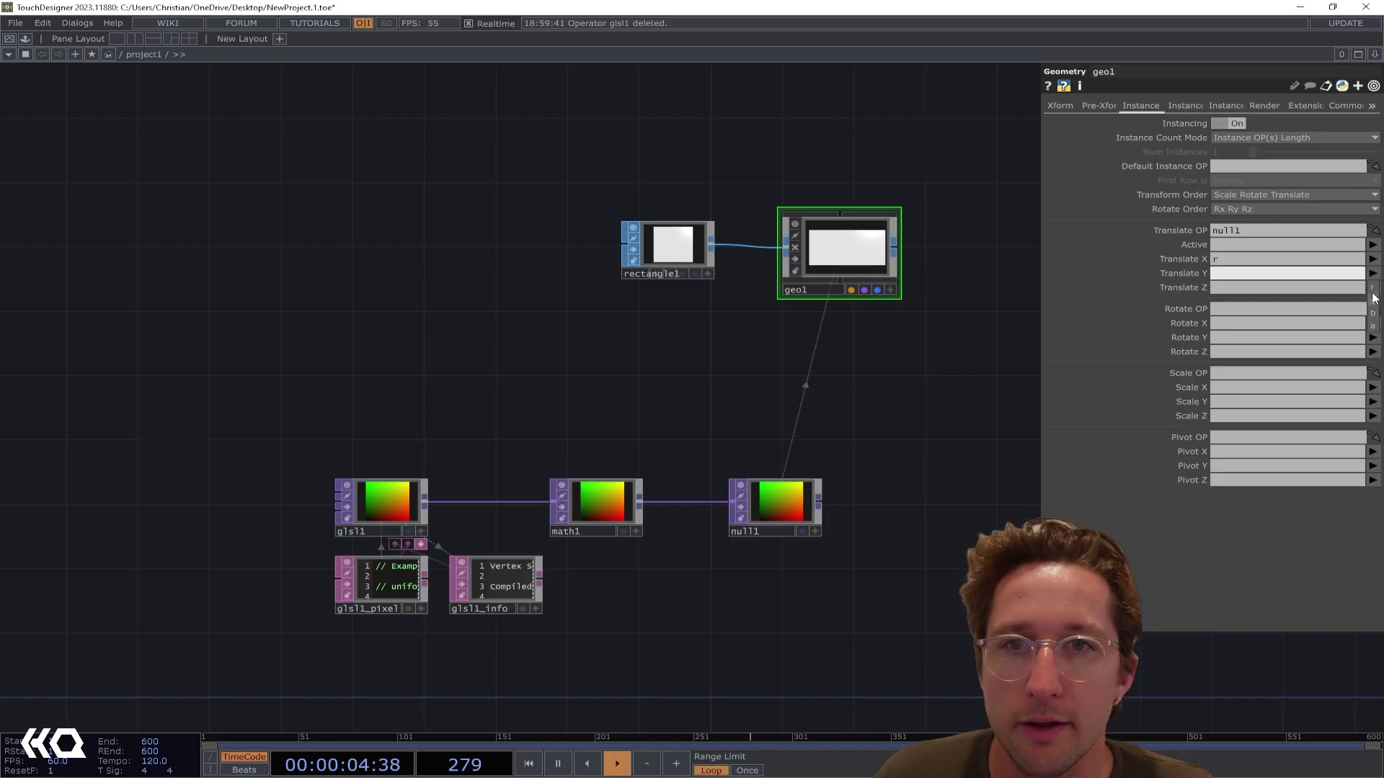
left_click(1374, 299)
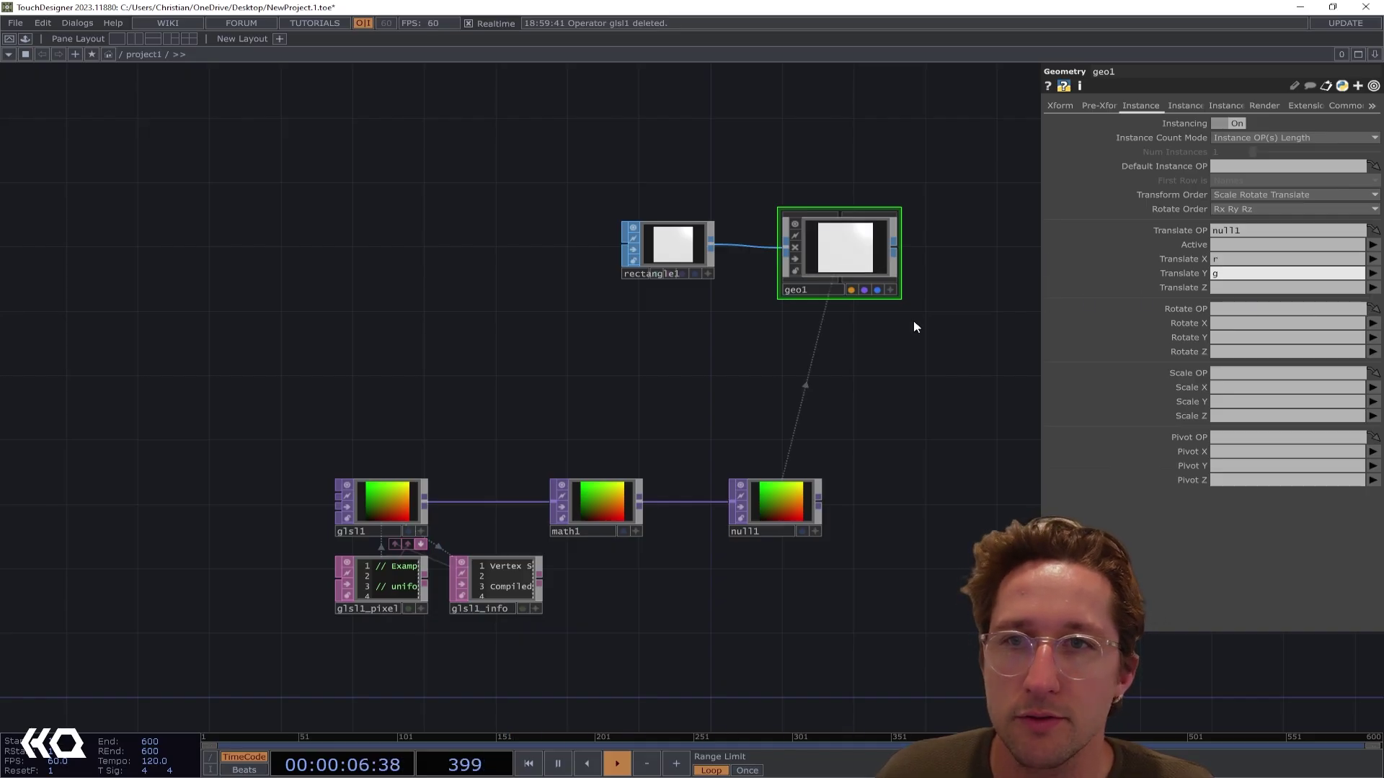
Add a Camera COMP directly above the Geometry COMP
left_click_drag(916, 326, 756, 506)
key("Tab")
type("c")
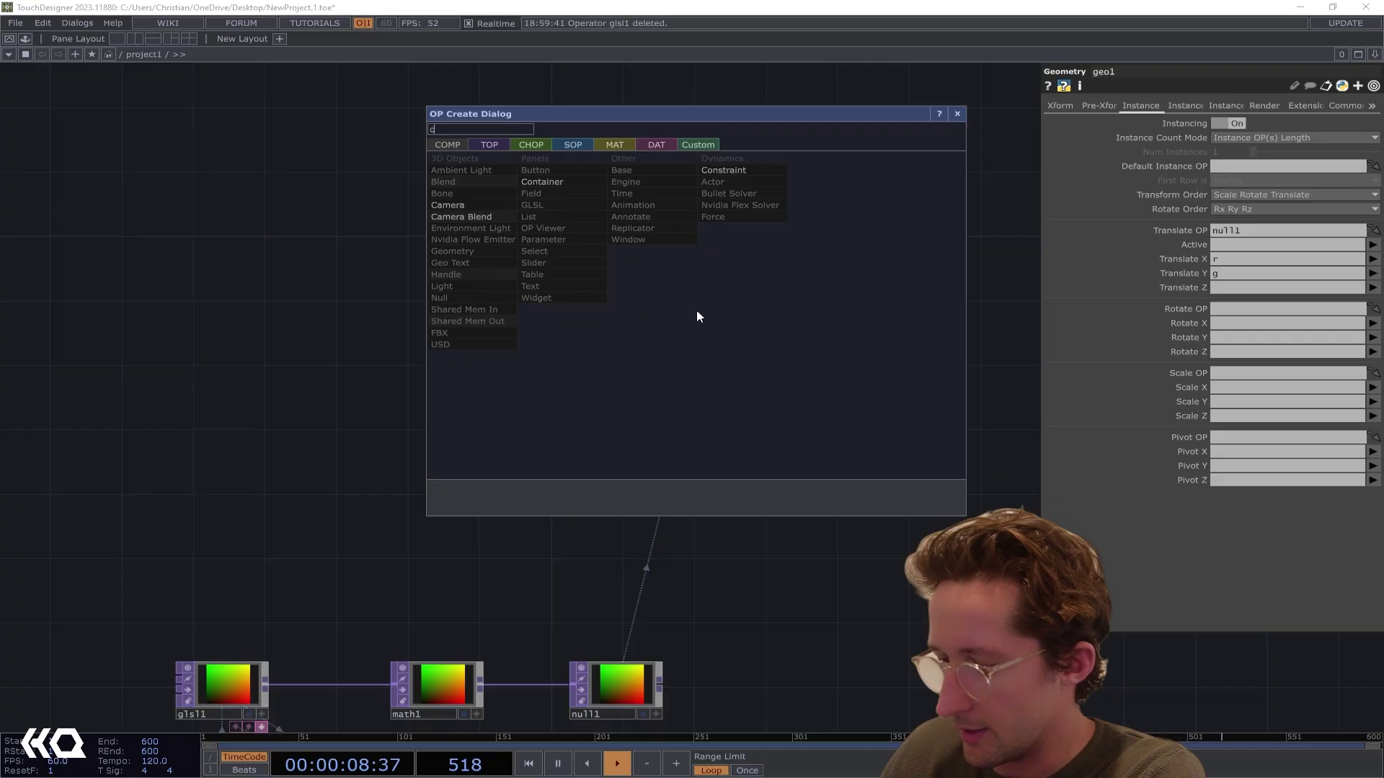
left_click(486, 205)
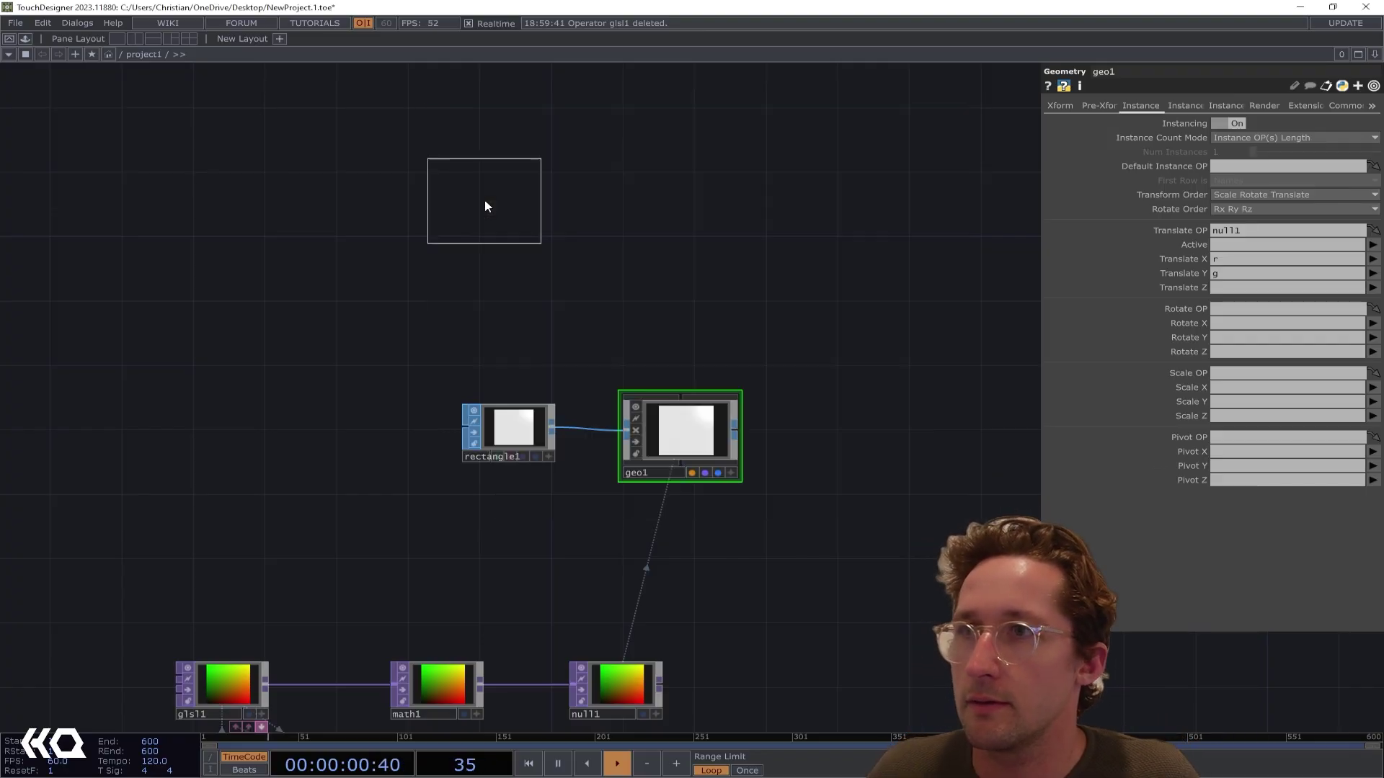
left_click(685, 311)
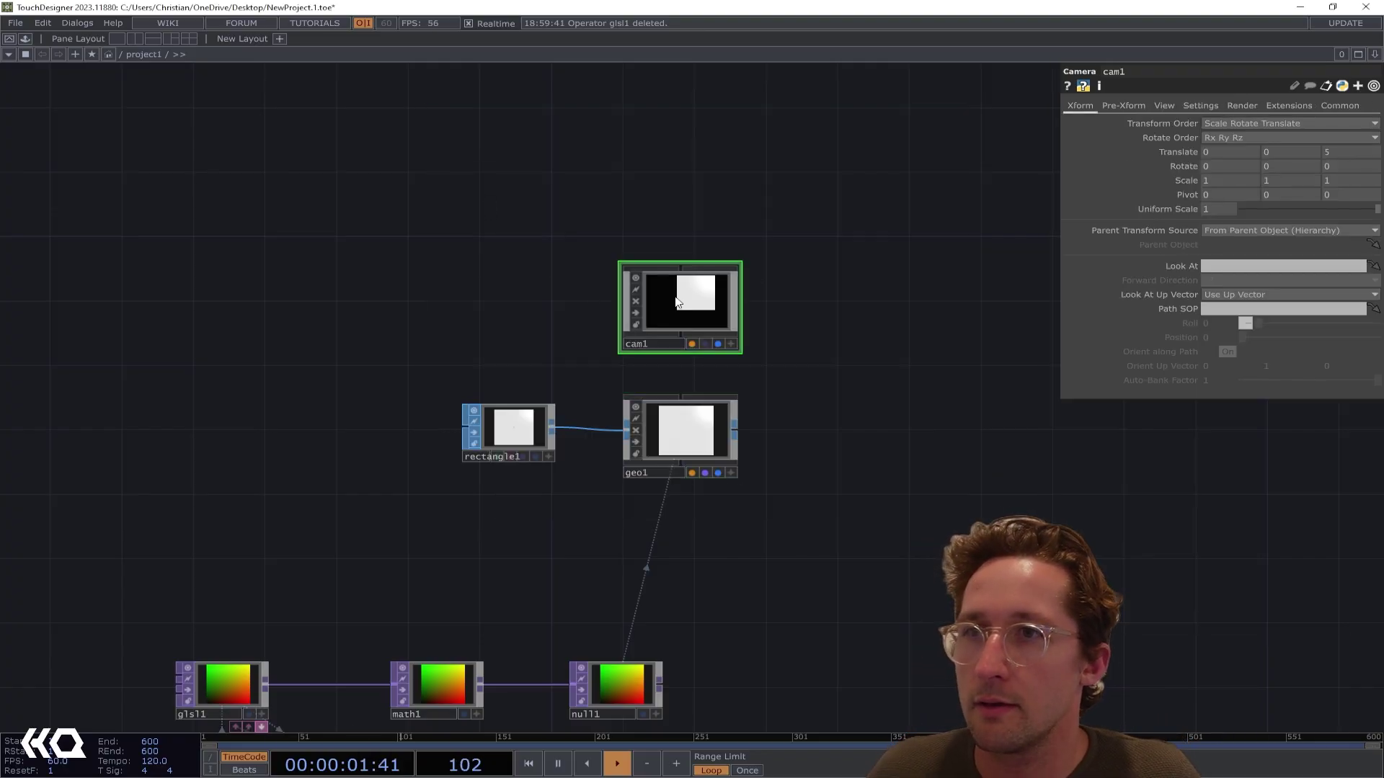
Set the camera's projection to Orthographic
left_click(1160, 106)
left_click(1233, 122)
left_click(1230, 148)
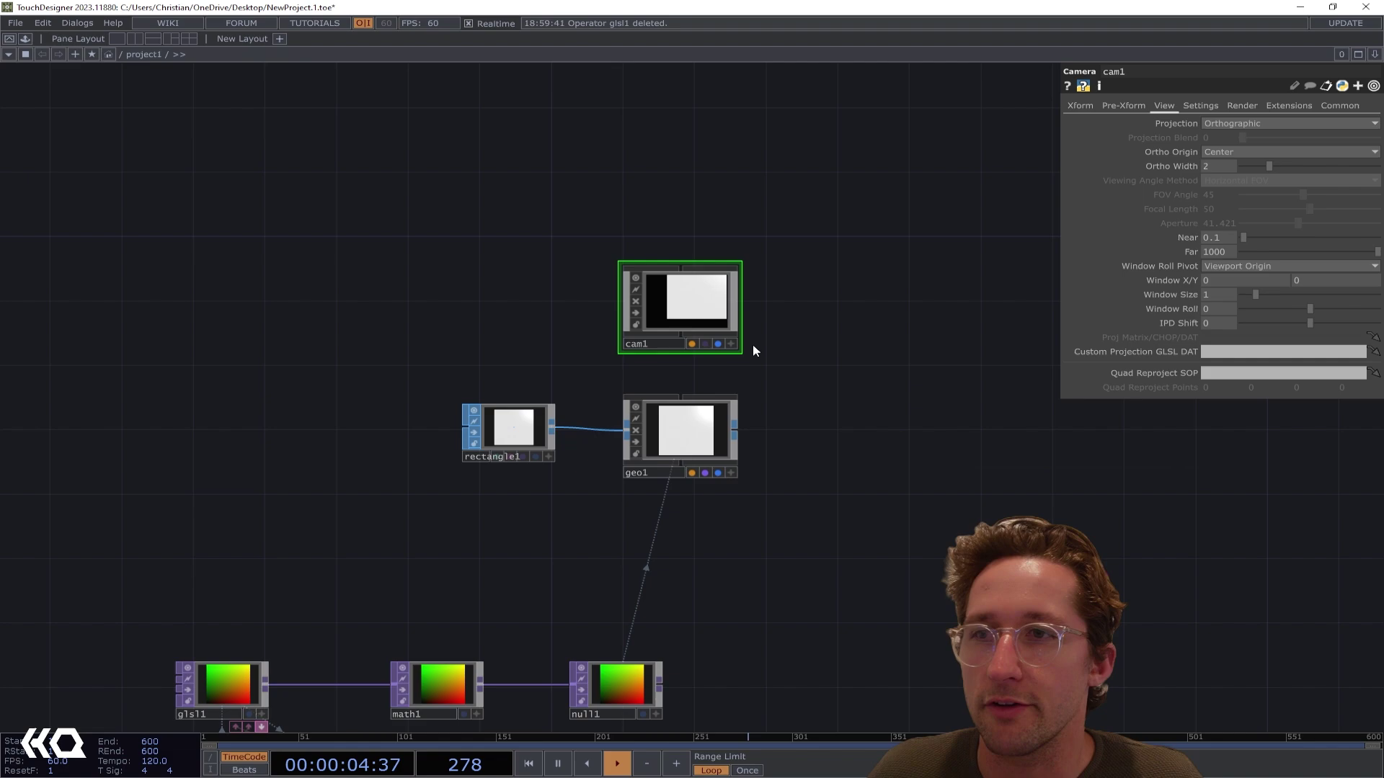
Add a Render TOP beside the Geometry COMP
left_click_drag(754, 351, 753, 256)
scroll(800, 354, "up", 4)
scroll(735, 363, "down", 2)
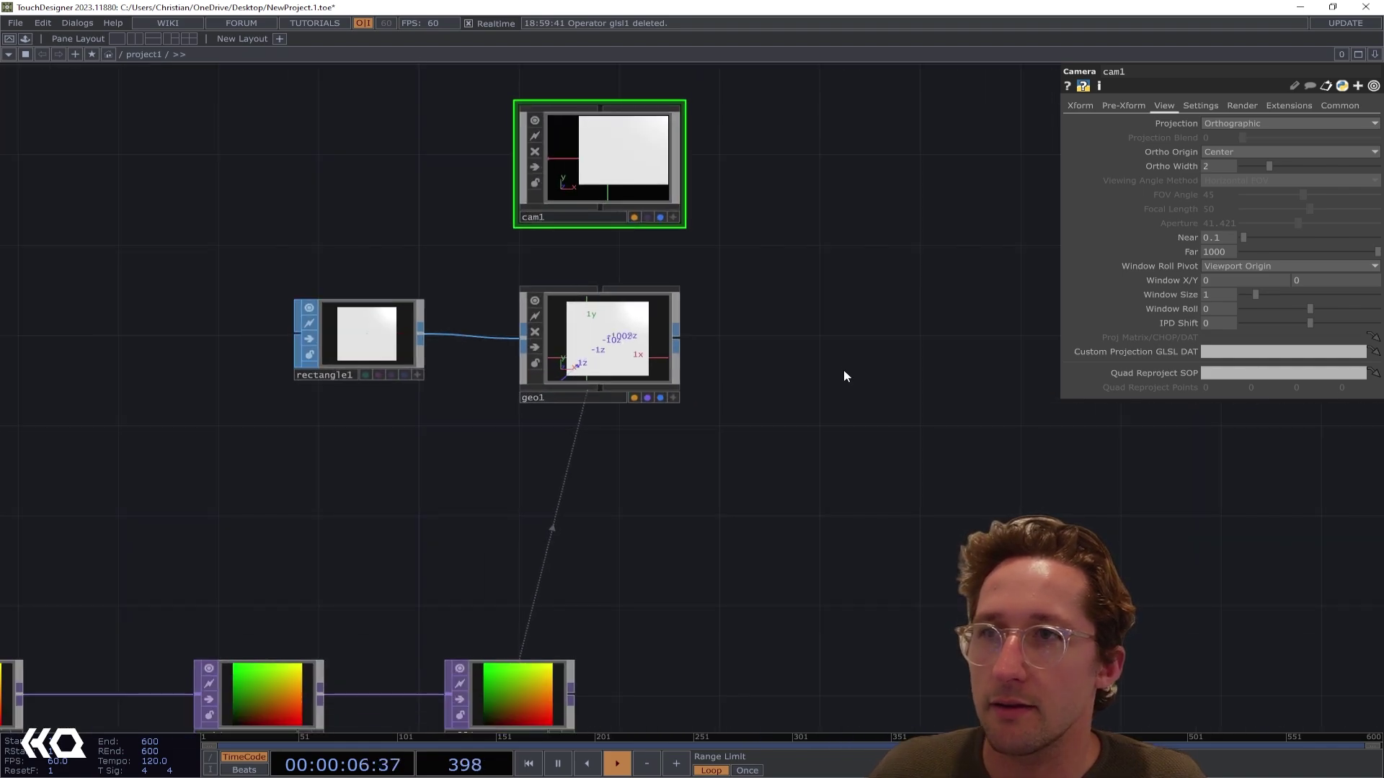
key("Tab")
type("re")
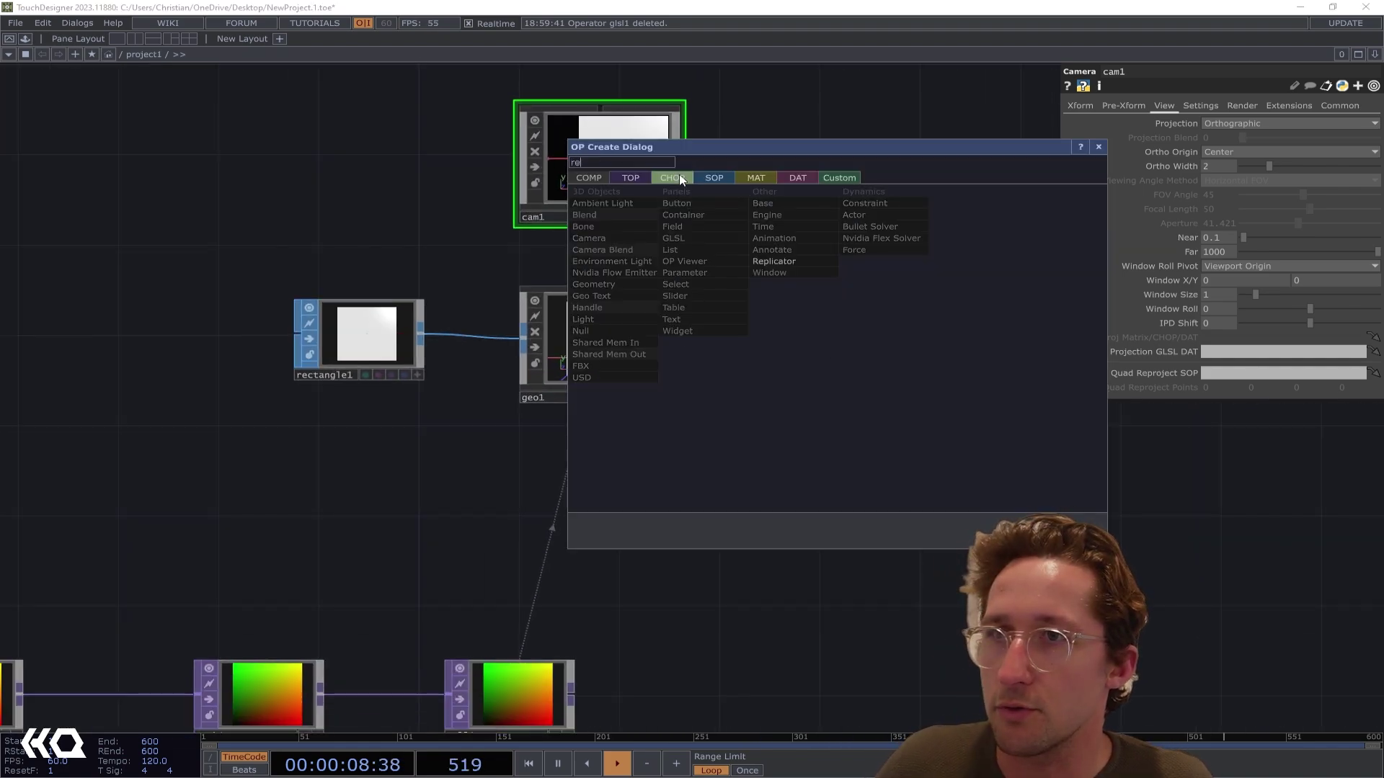
left_click(632, 178)
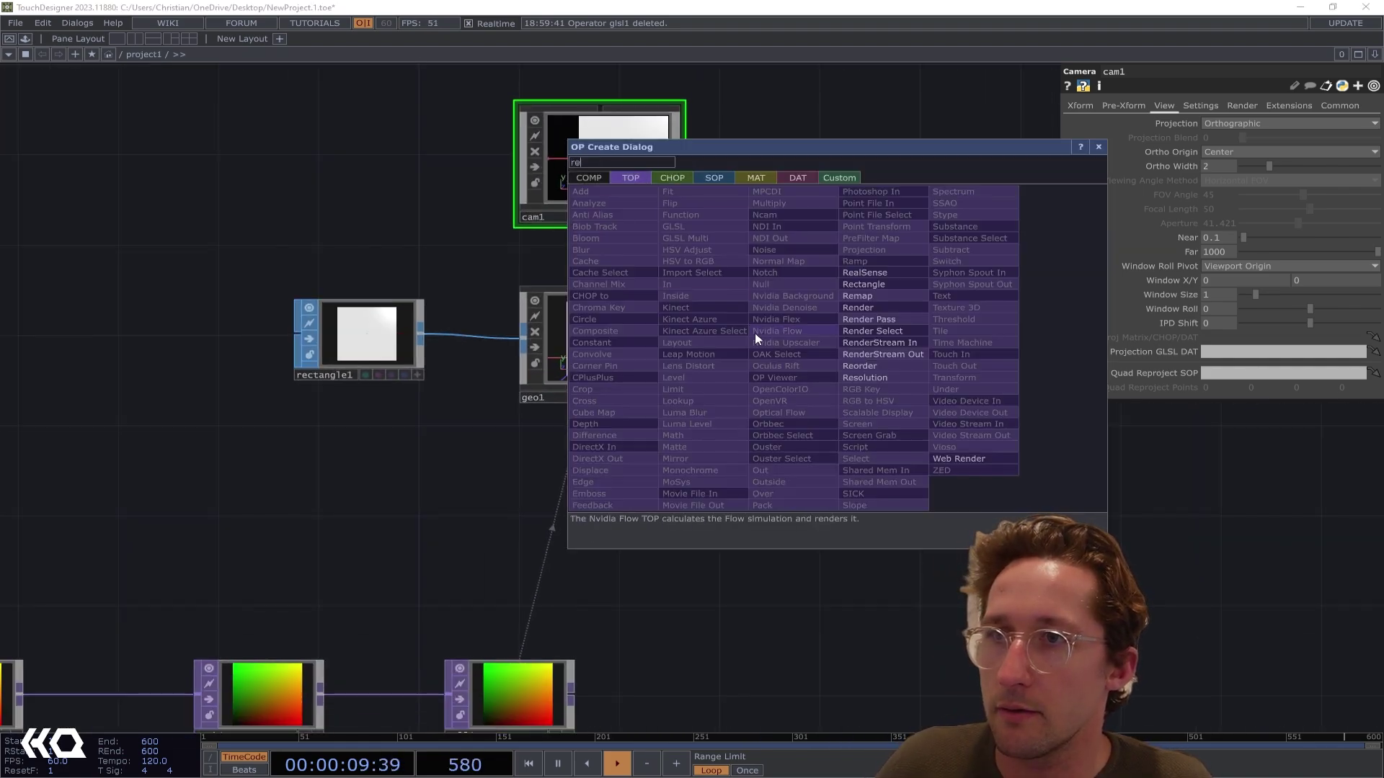
left_click(880, 309)
left_click(872, 334)
scroll(901, 355, "up", 4)
scroll(749, 334, "down", 6)
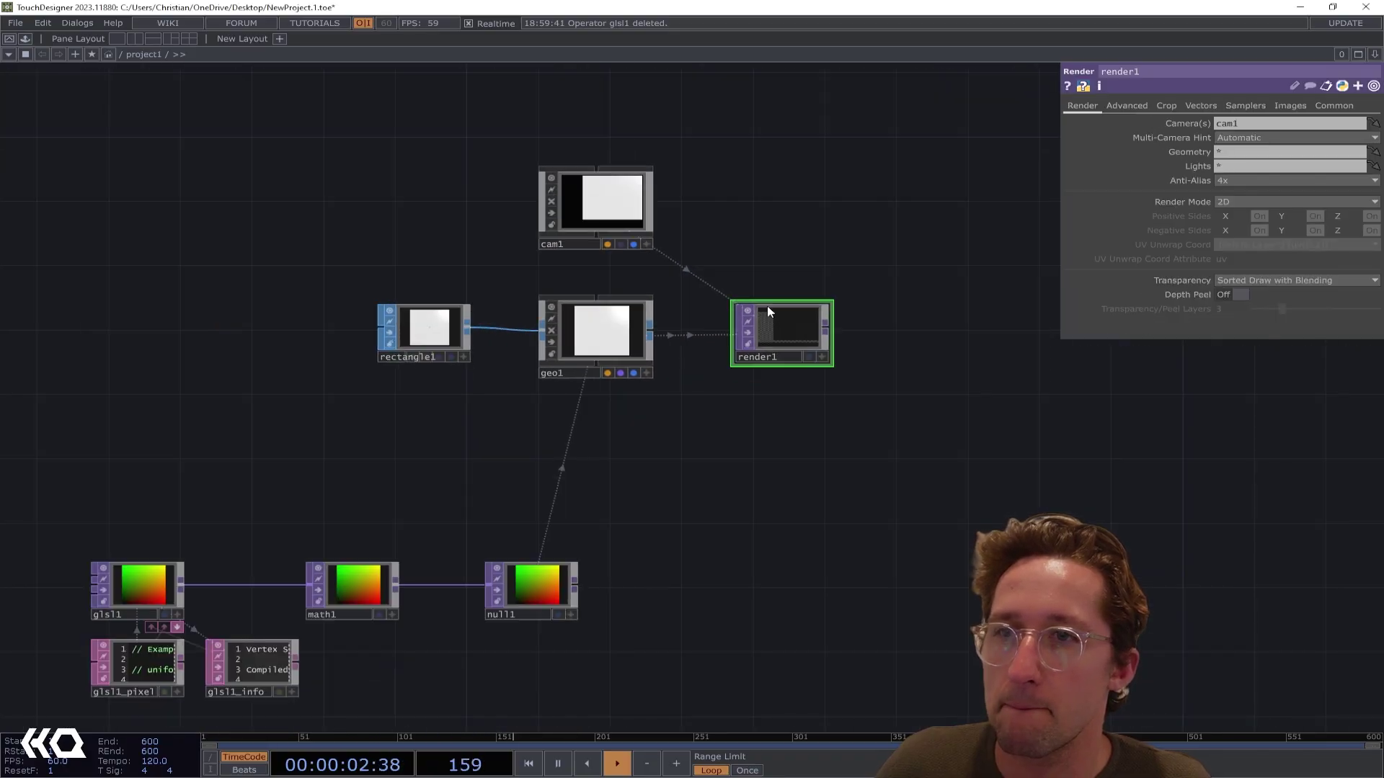
Set the Render TOP's resolution to a square 1280 by 1280
scroll(793, 325, "up", 3)
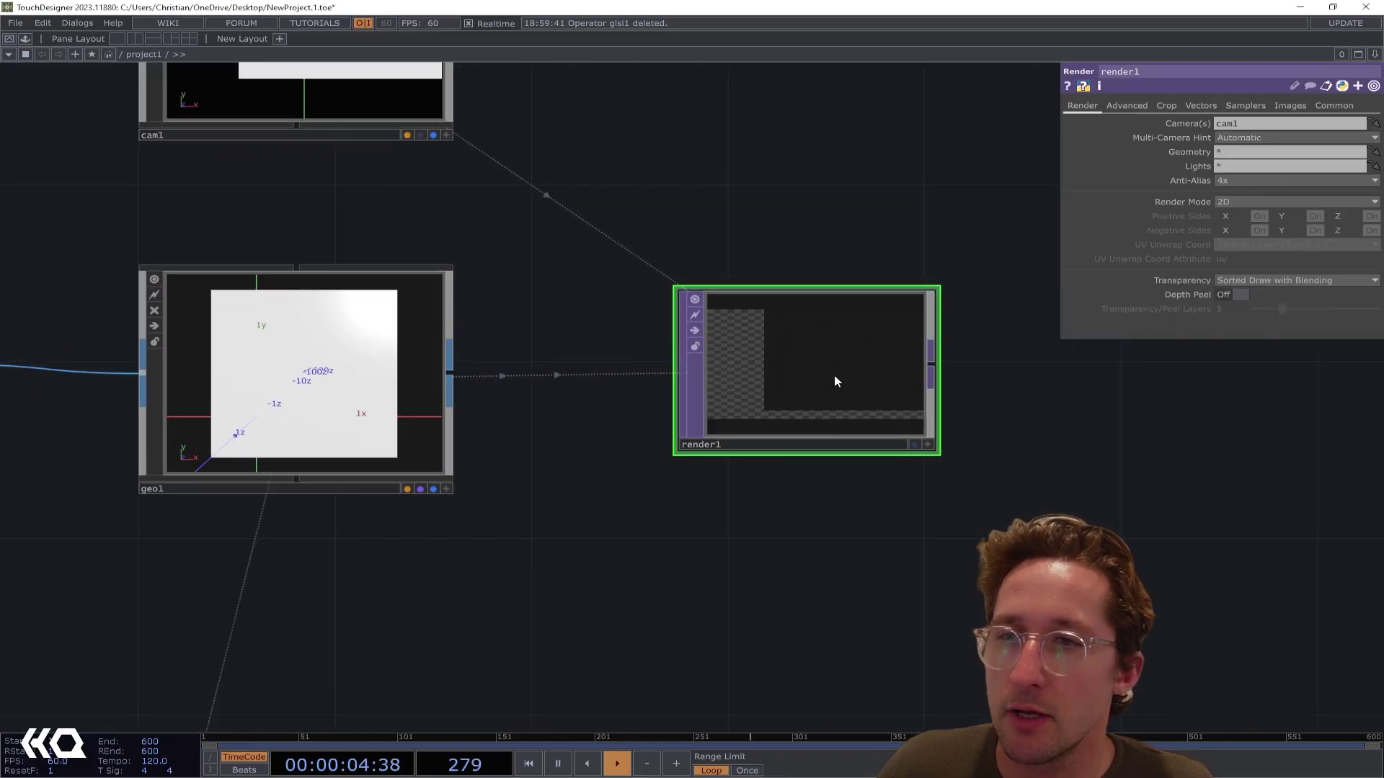
left_click(1332, 106)
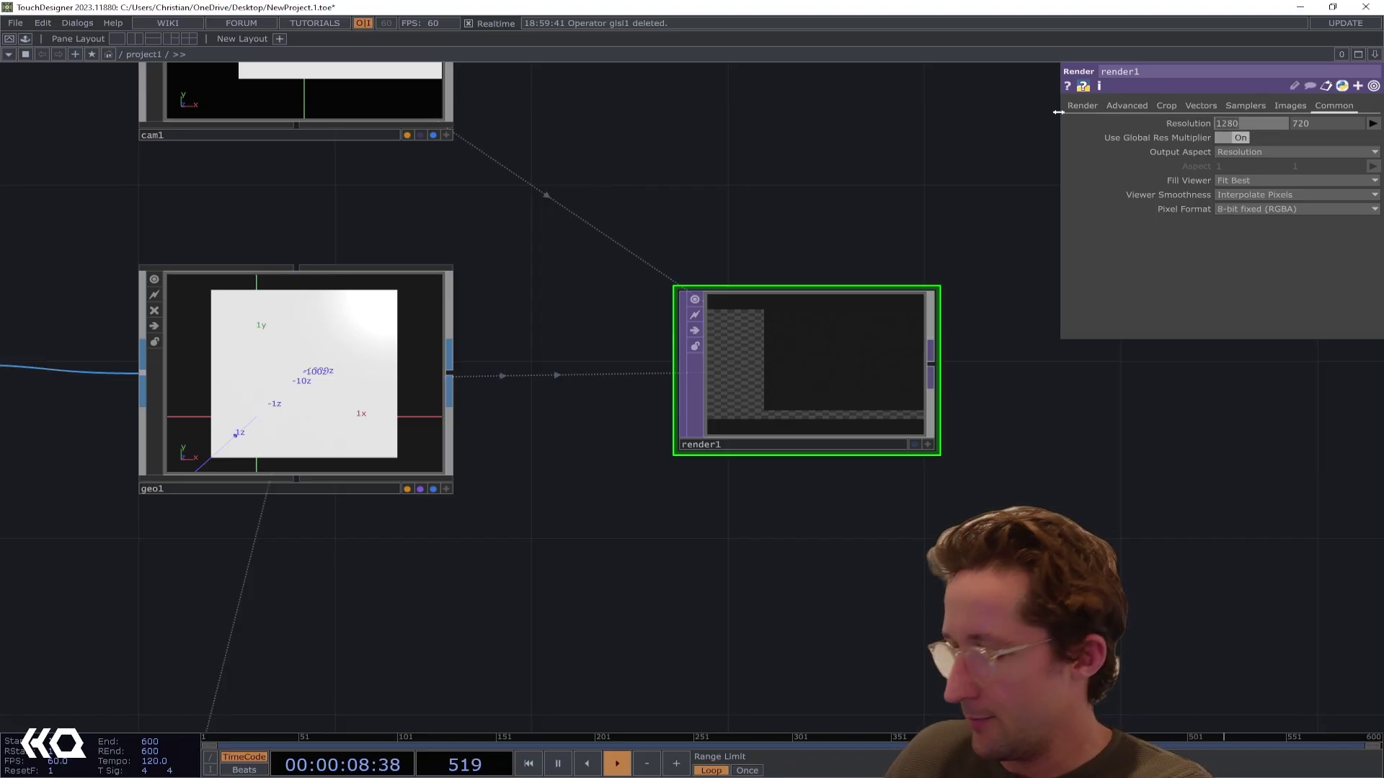
type("000")
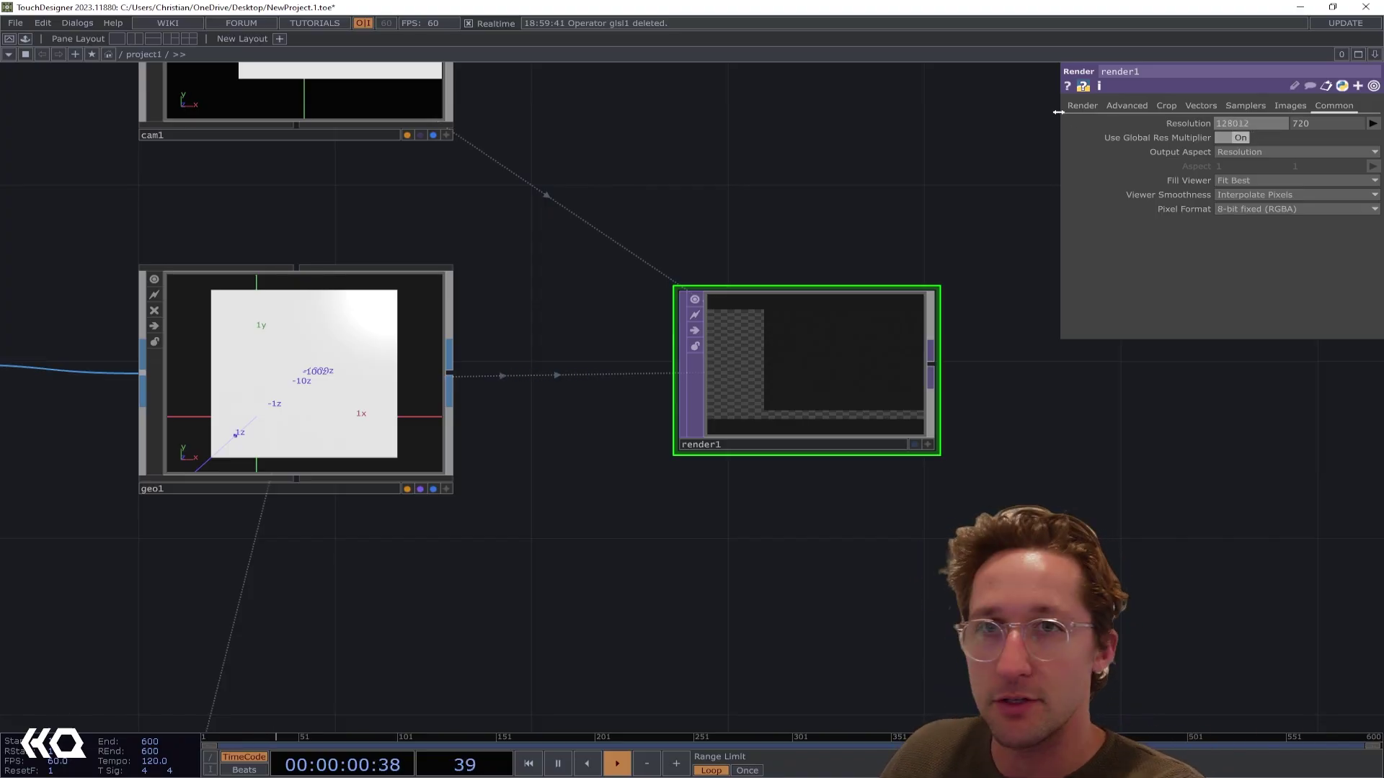
key("BackSpace")
key("BackSpace")
key("BackSpace")
key("BackSpace")
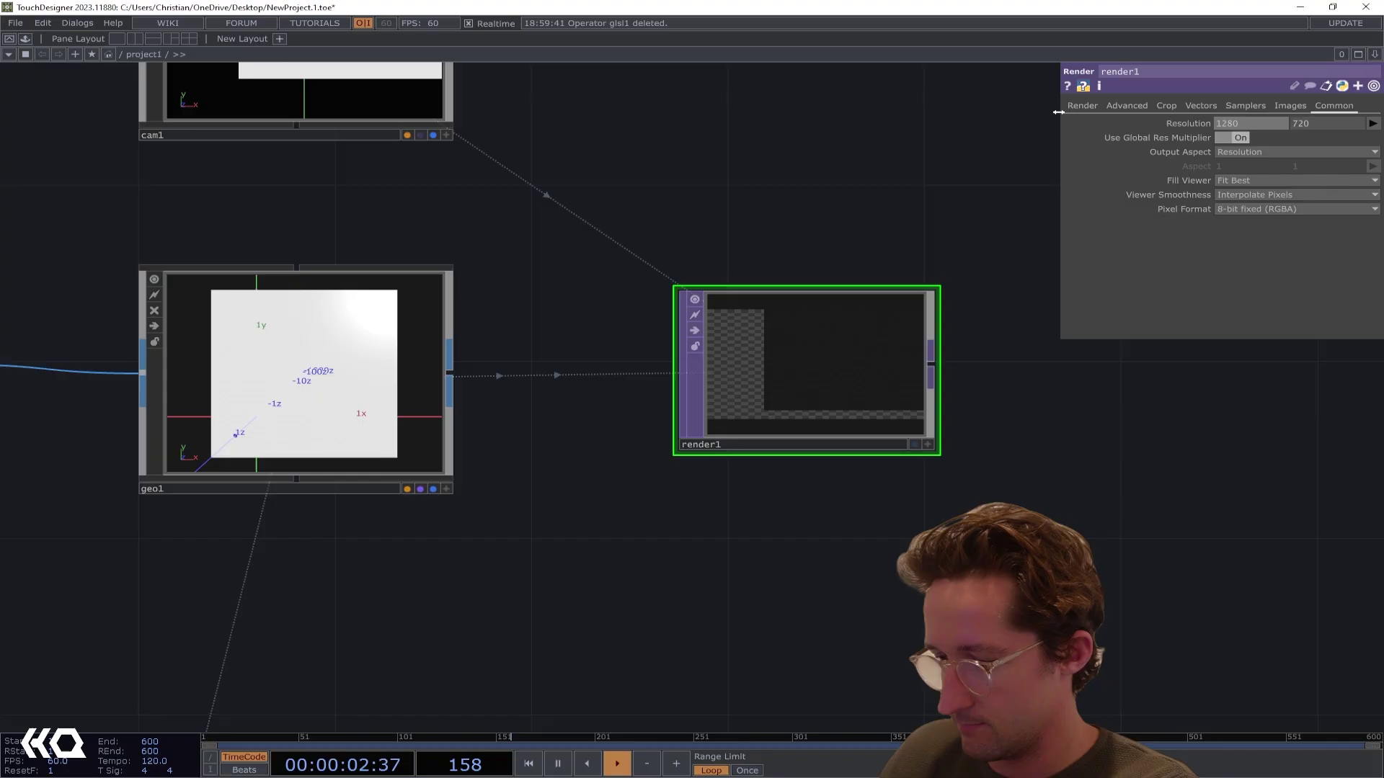
type("0")
key("Tab")
type("1280")
key("Return")
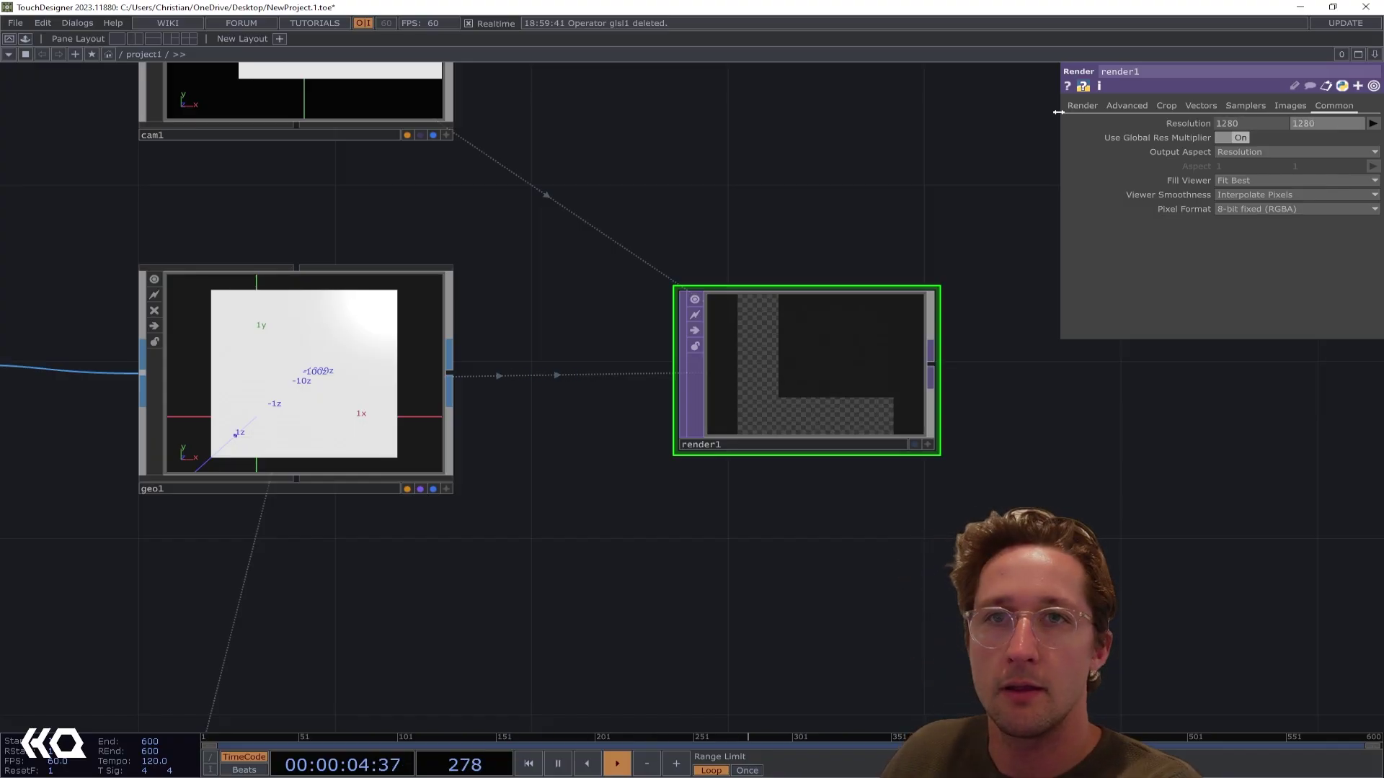
Set the GLSL TOP's pixel format to 32-bit float (RGBA)
left_click_drag(845, 207, 841, 209)
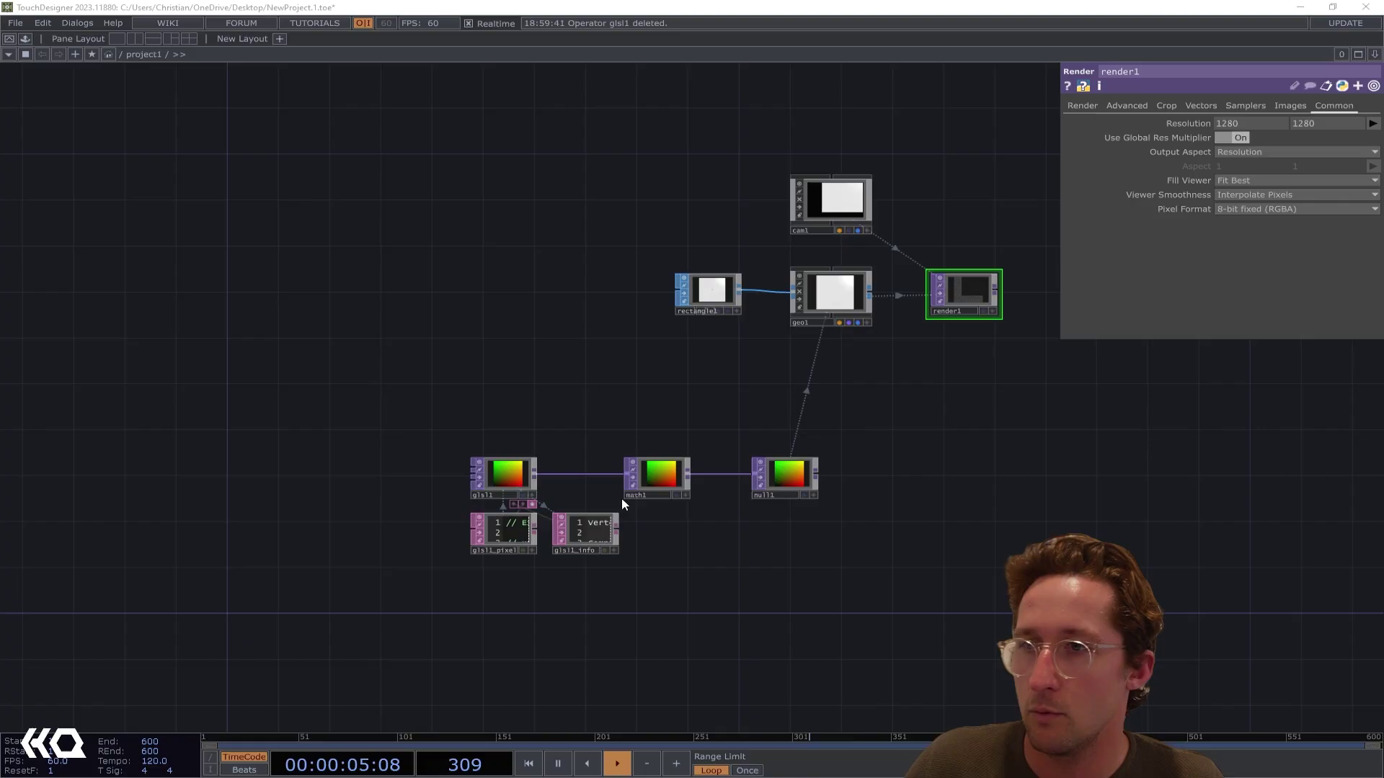
scroll(303, 462, "up", 5)
left_click(309, 454)
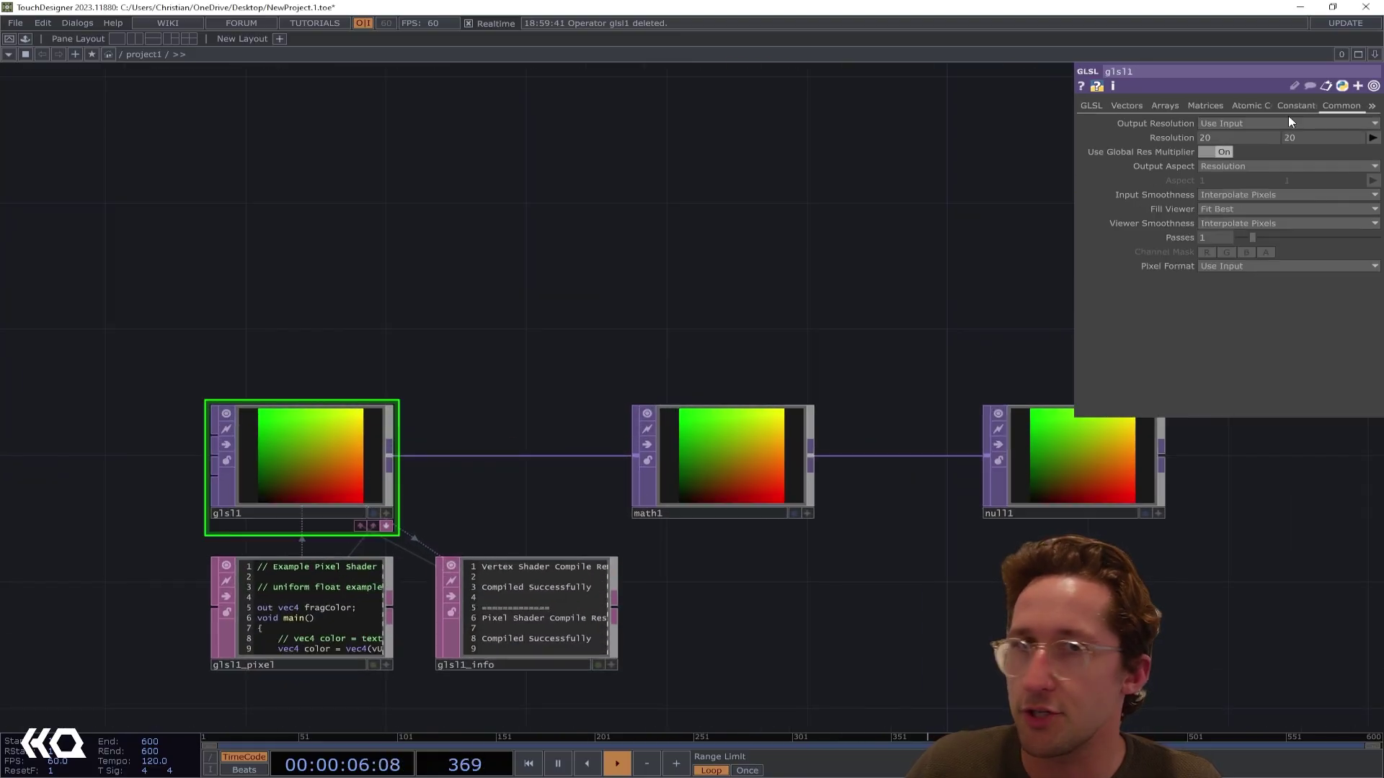
left_click(1247, 267)
left_click(1244, 331)
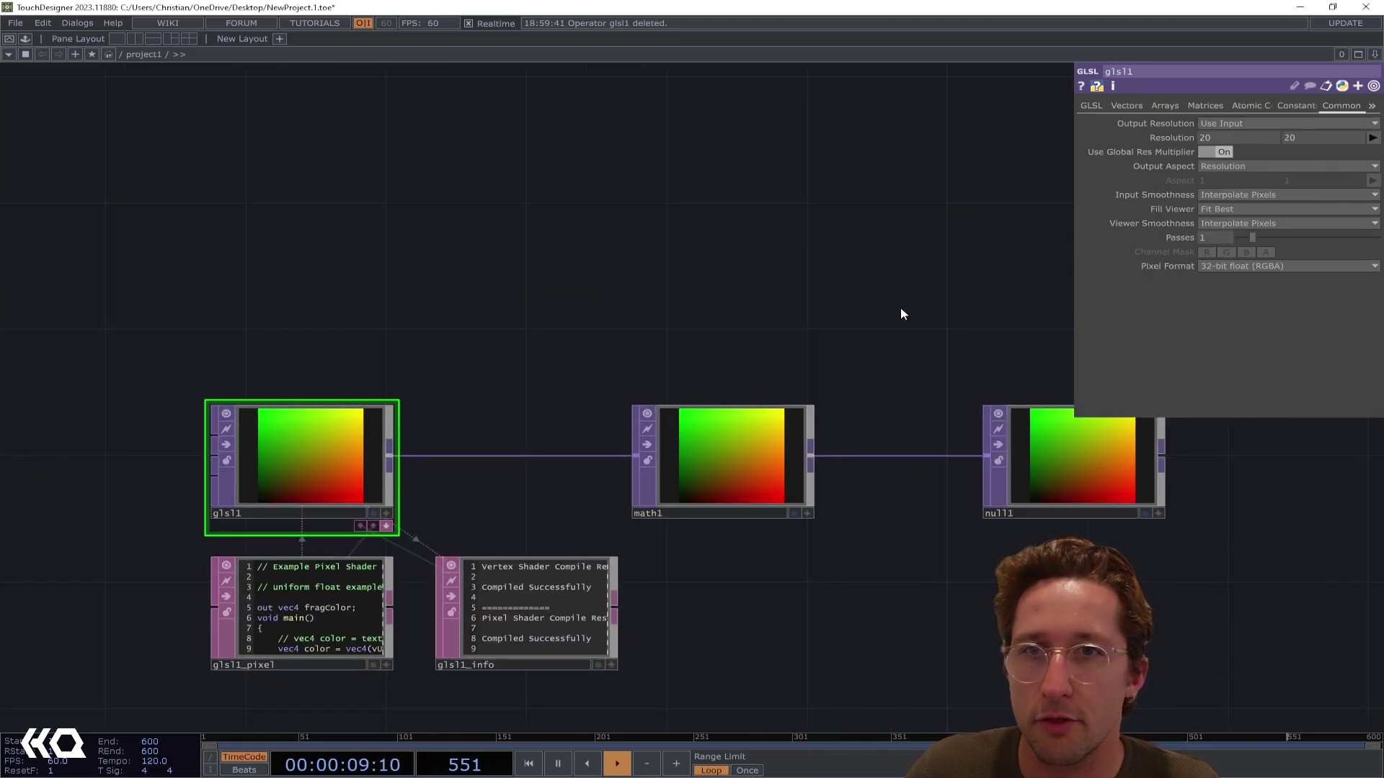
Examine the Math TOP's range settings and the camera's orthographic view settings
left_click_drag(901, 310, 692, 305)
scroll(689, 306, "down", 5)
left_click_drag(562, 369, 396, 481)
scroll(583, 369, "up", 2)
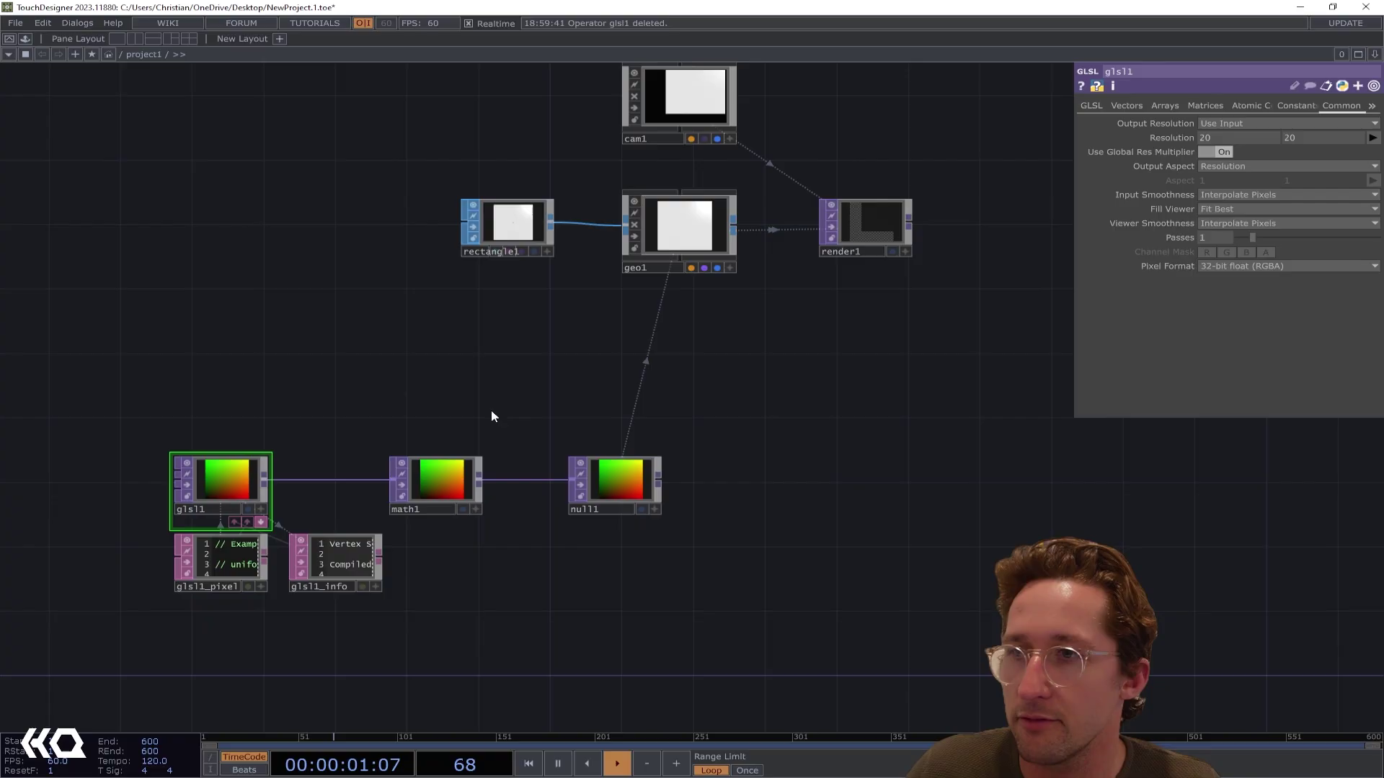
scroll(404, 504, "up", 5)
left_click(401, 503)
left_click_drag(519, 262, 673, 240)
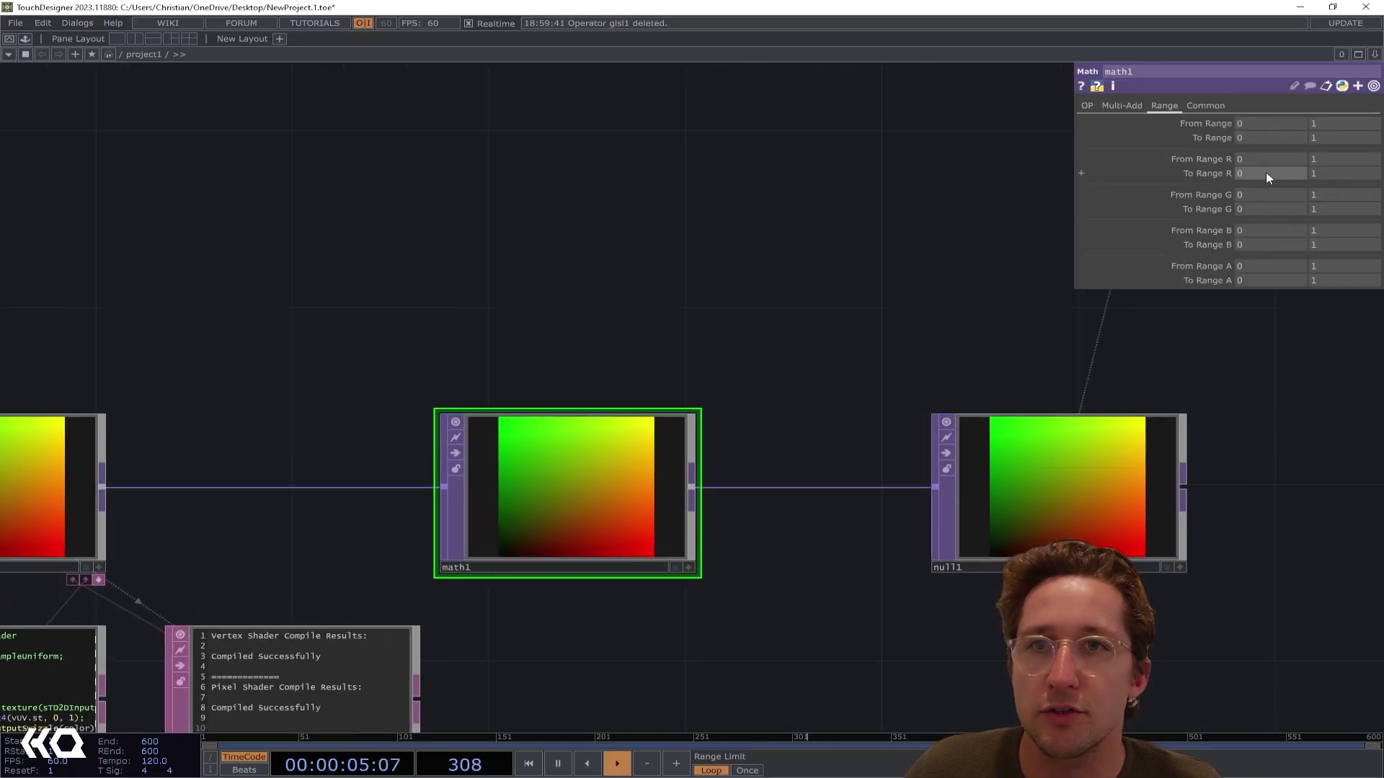
left_click_drag(858, 242, 684, 347)
scroll(676, 350, "down", 6)
scroll(759, 276, "up", 5)
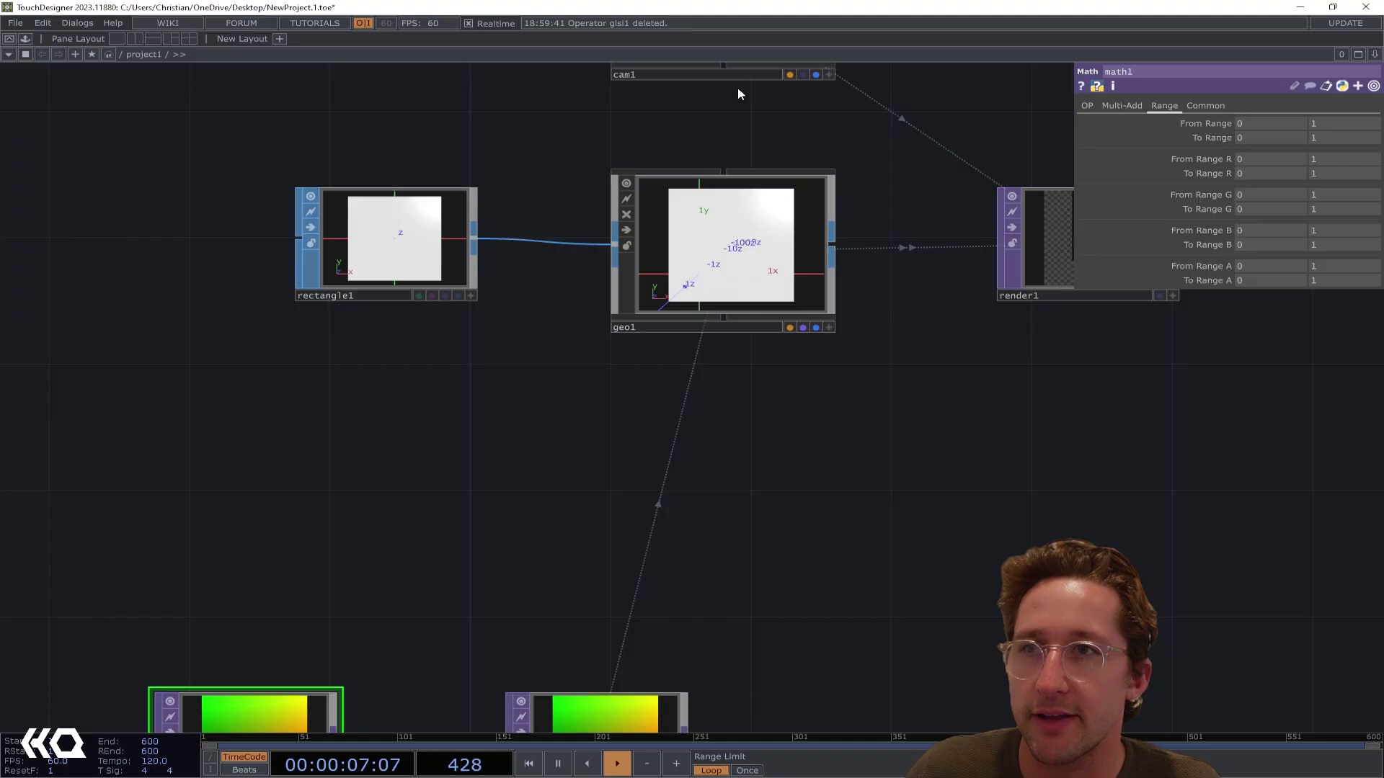
scroll(858, 160, "down", 2)
left_click(828, 92)
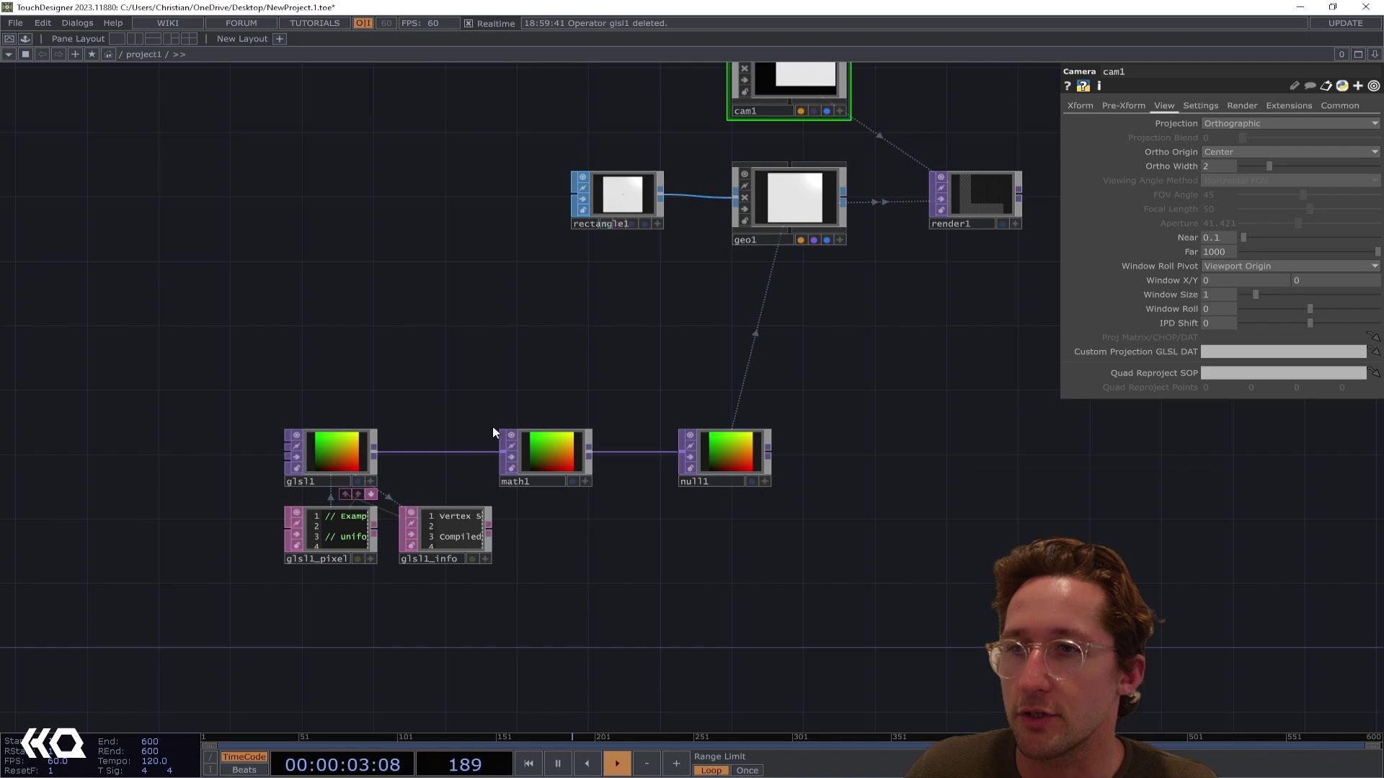
Set the lower To Range value of both the R and G channels to -1 in the Math TOP
scroll(529, 434, "up", 3)
scroll(557, 442, "up", 1)
left_click(581, 455)
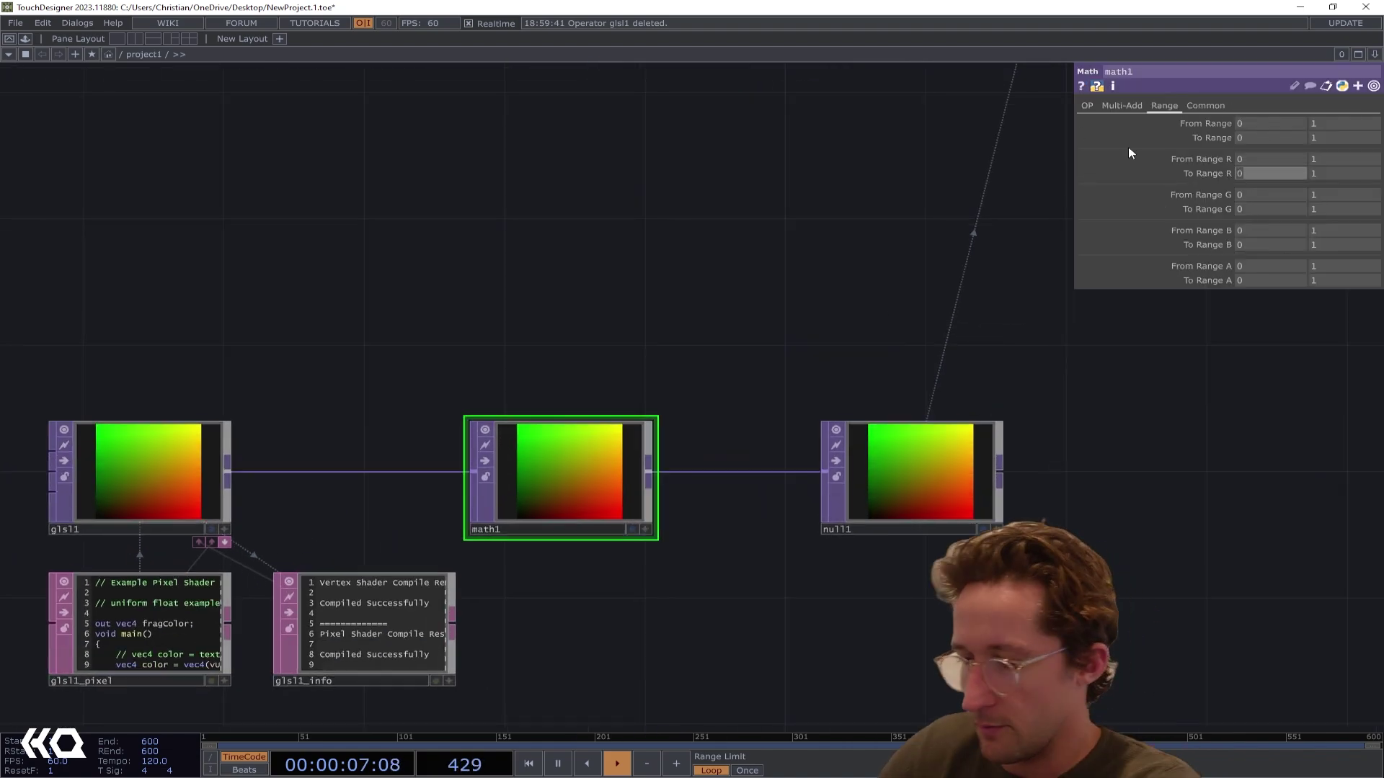
type("-1")
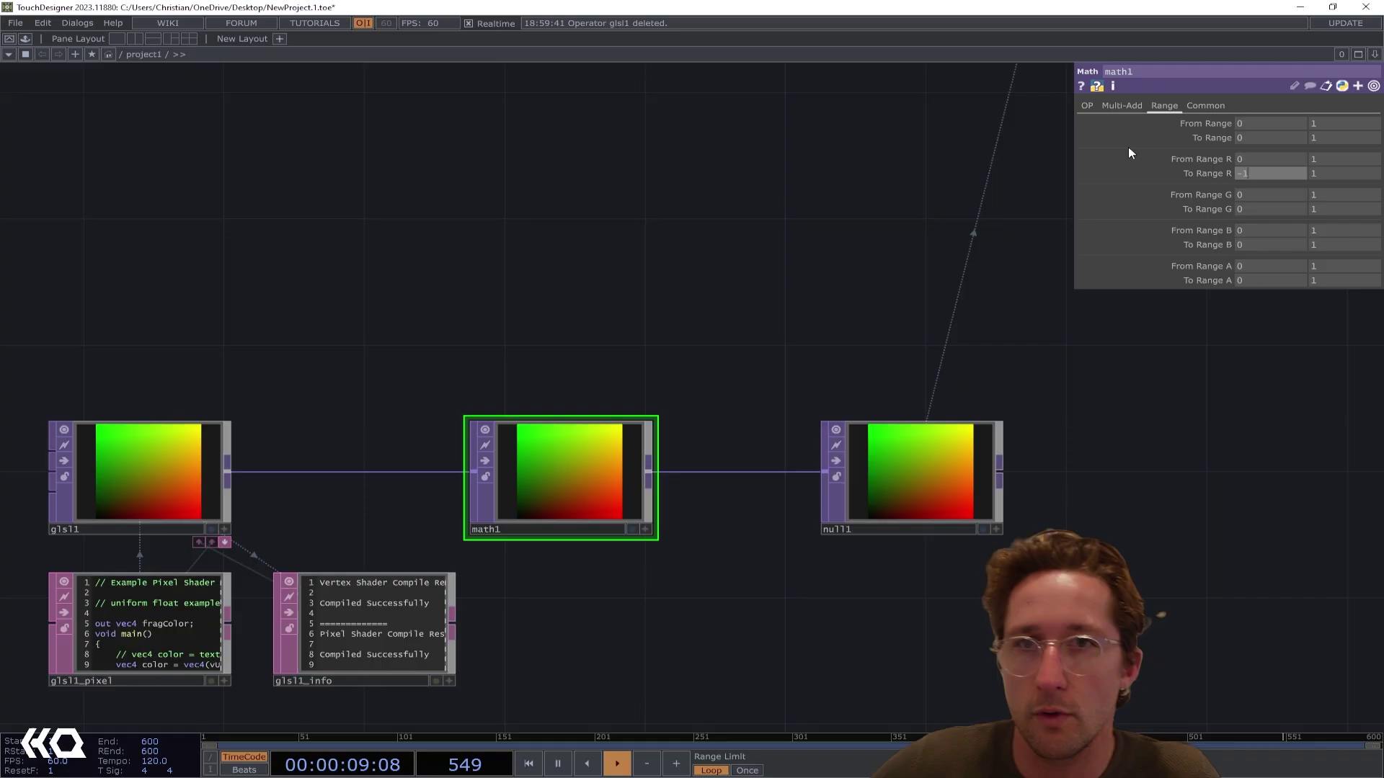
left_click(1287, 210)
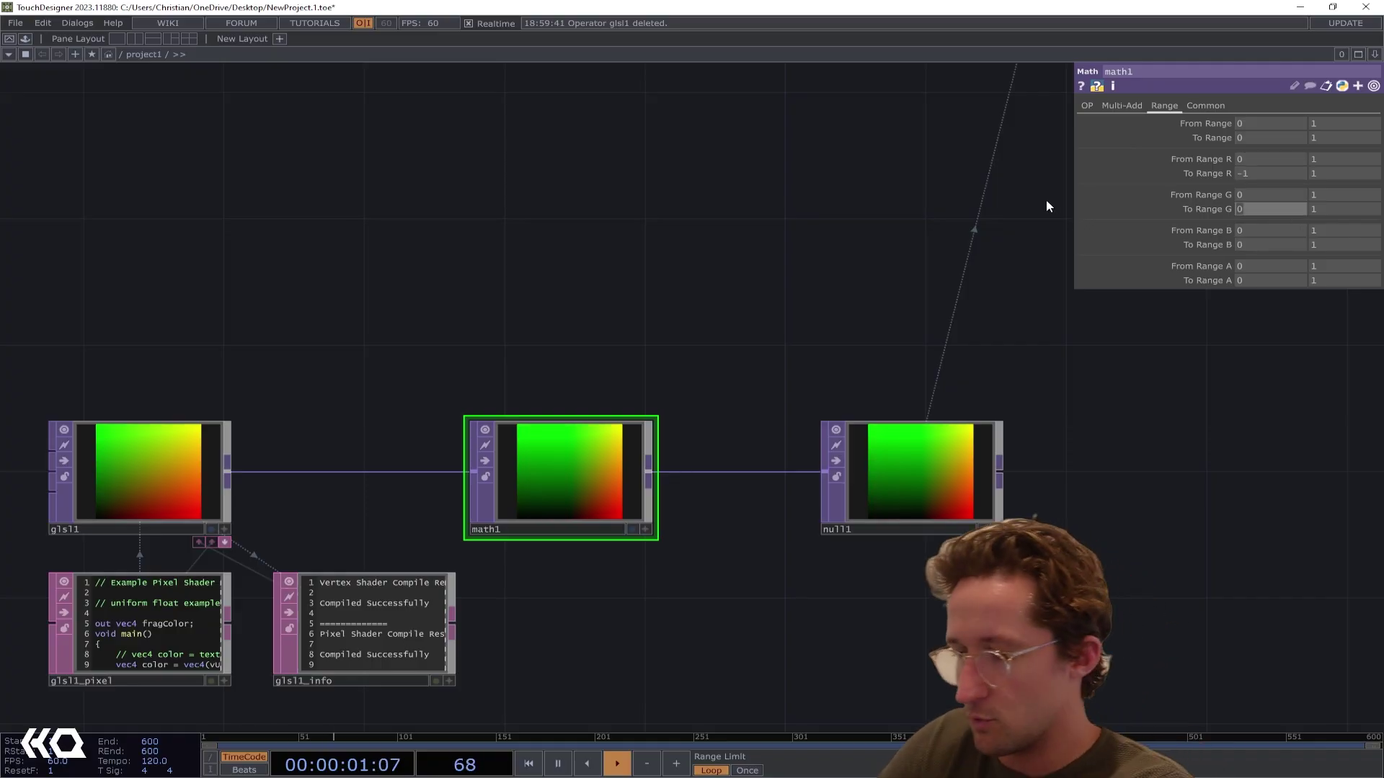
type("-1")
Reduce the instanced Rectangle SOP's size to 0.07 by 0.07
left_click_drag(638, 314, 404, 407)
scroll(600, 303, "down", 4)
left_click_drag(778, 322, 721, 413)
scroll(721, 413, "down", 1)
scroll(782, 292, "up", 8)
scroll(794, 379, "down", 5)
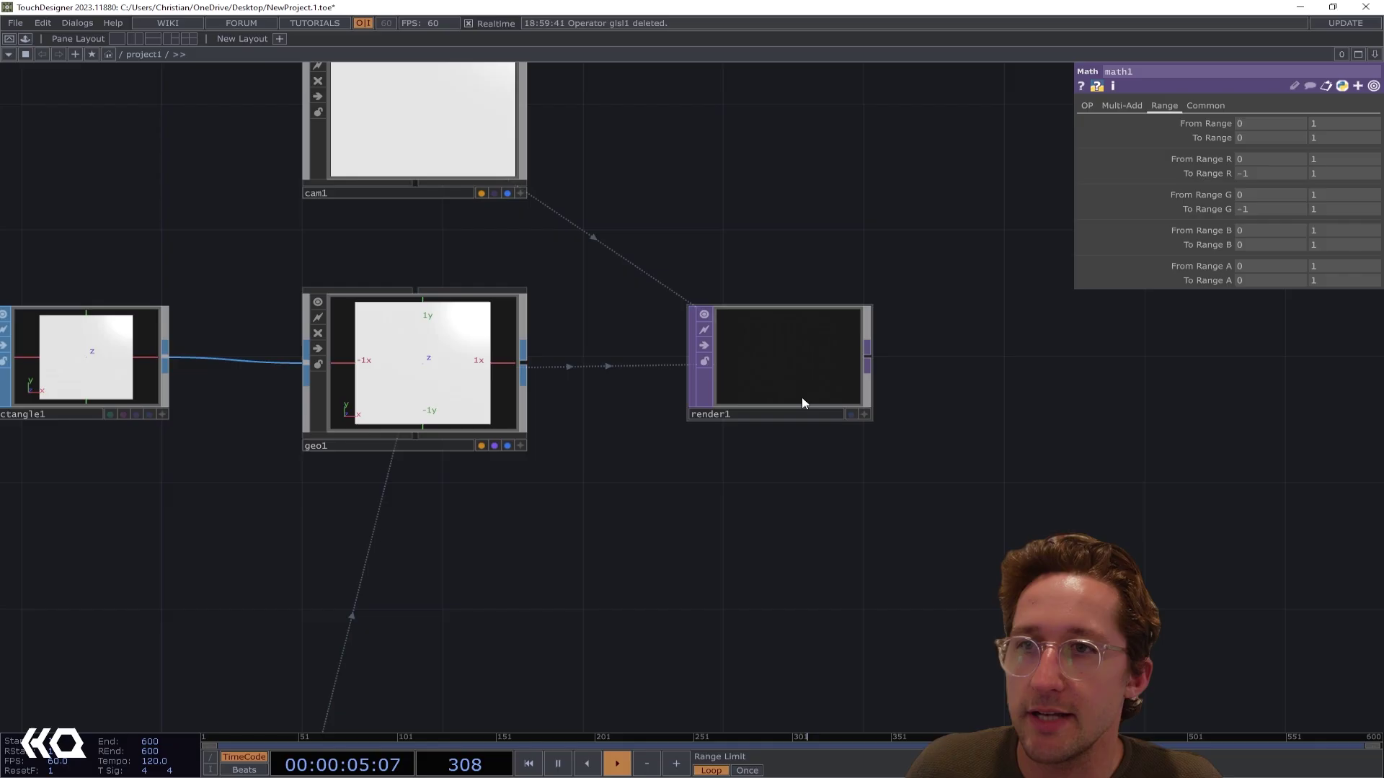
left_click_drag(812, 253, 1038, 252)
left_click(274, 380)
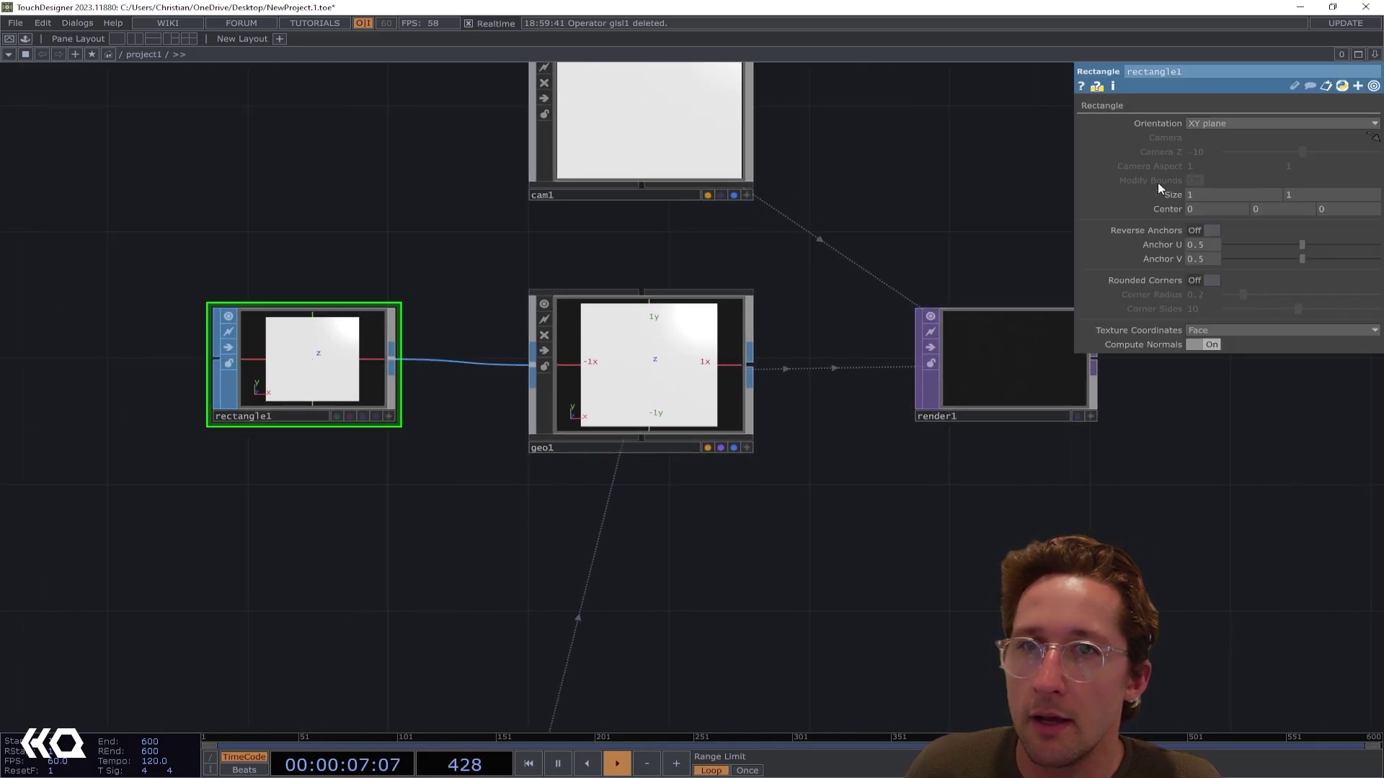
middle_click_drag(1174, 196, 1107, 178)
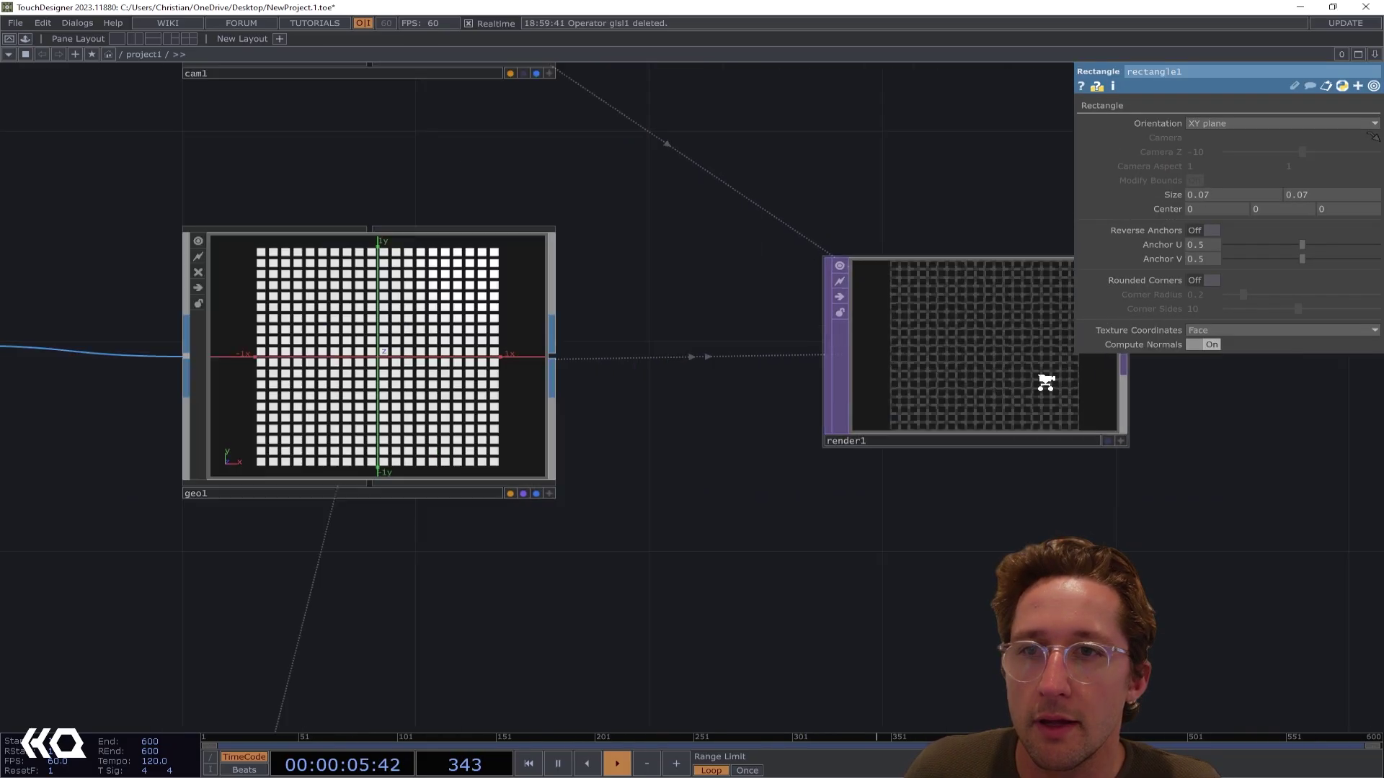
scroll(1044, 380, "up", 4)
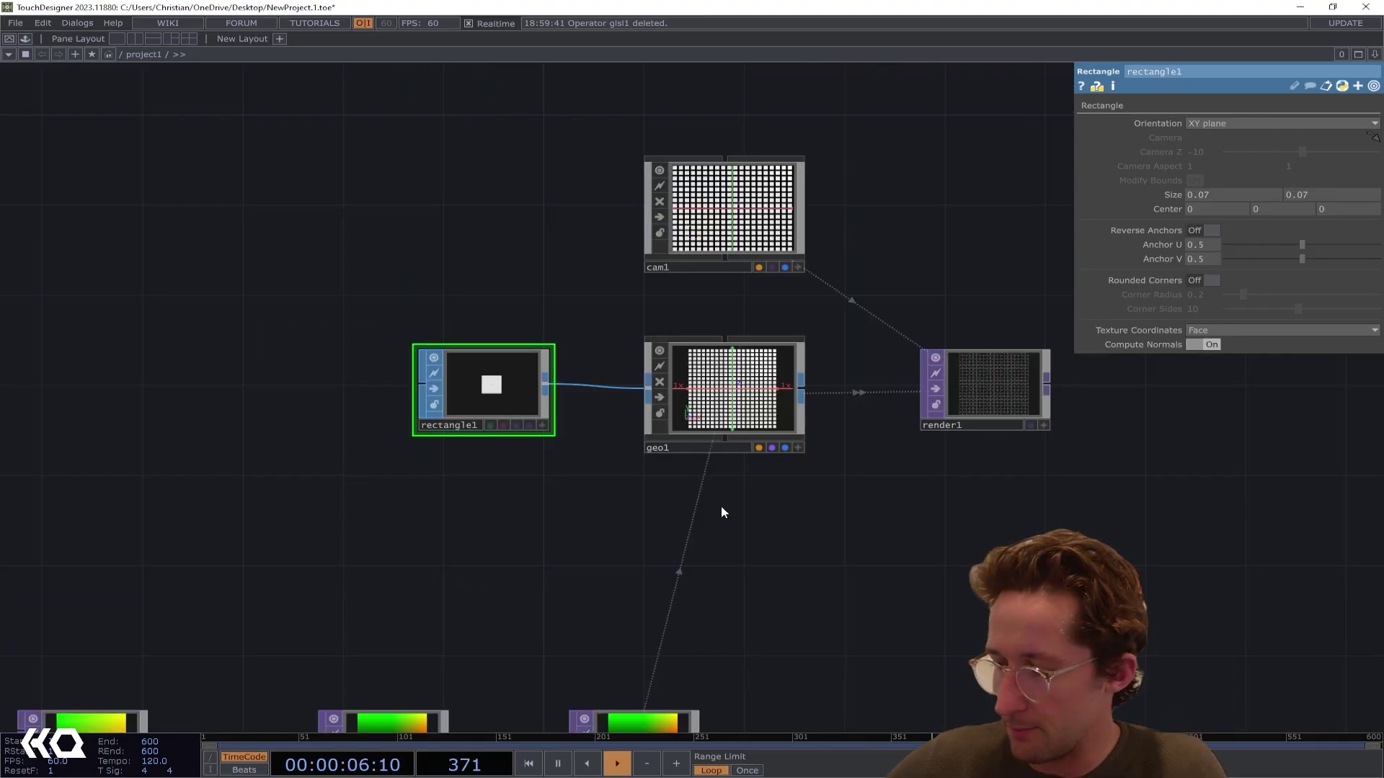
Add a Constant MAT below the Geometry COMP and assign it as the geometry's material
key("Tab")
type("con")
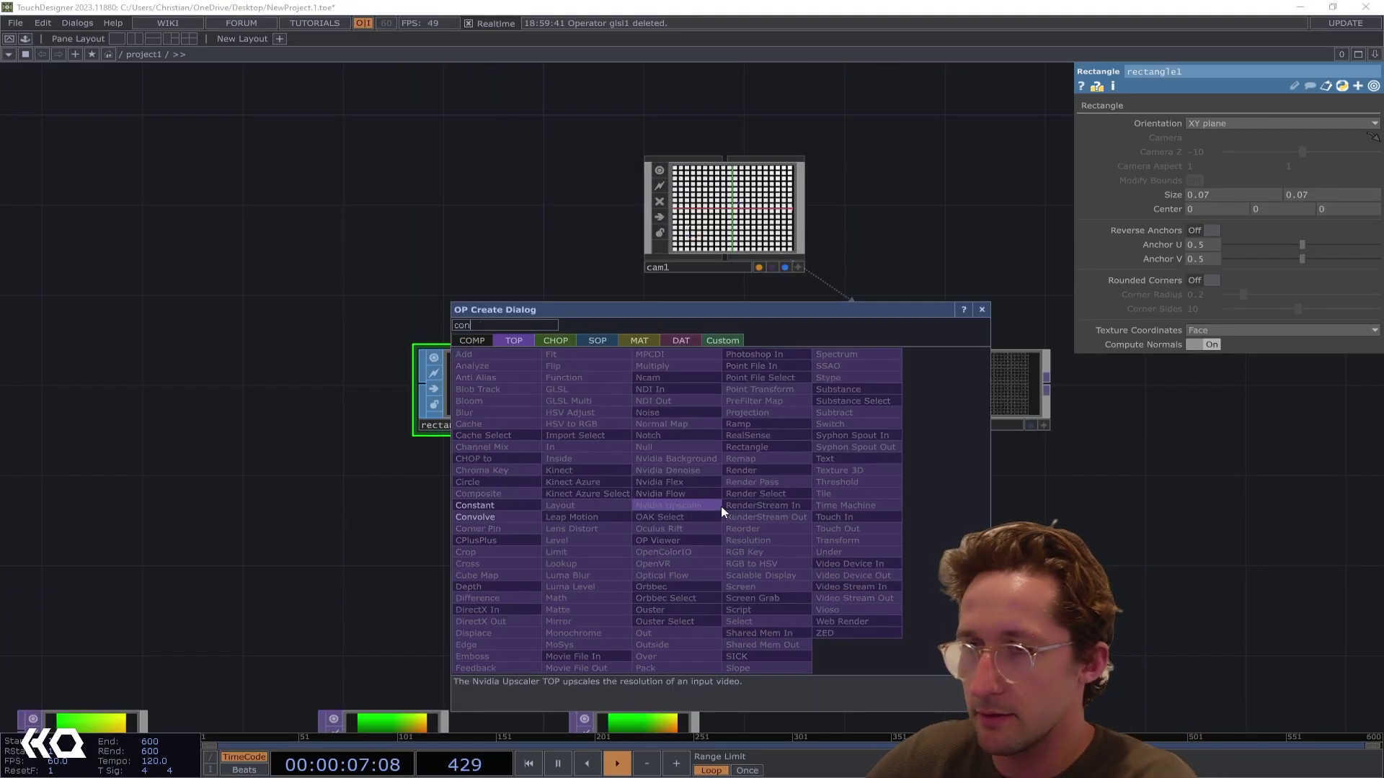
left_click(639, 340)
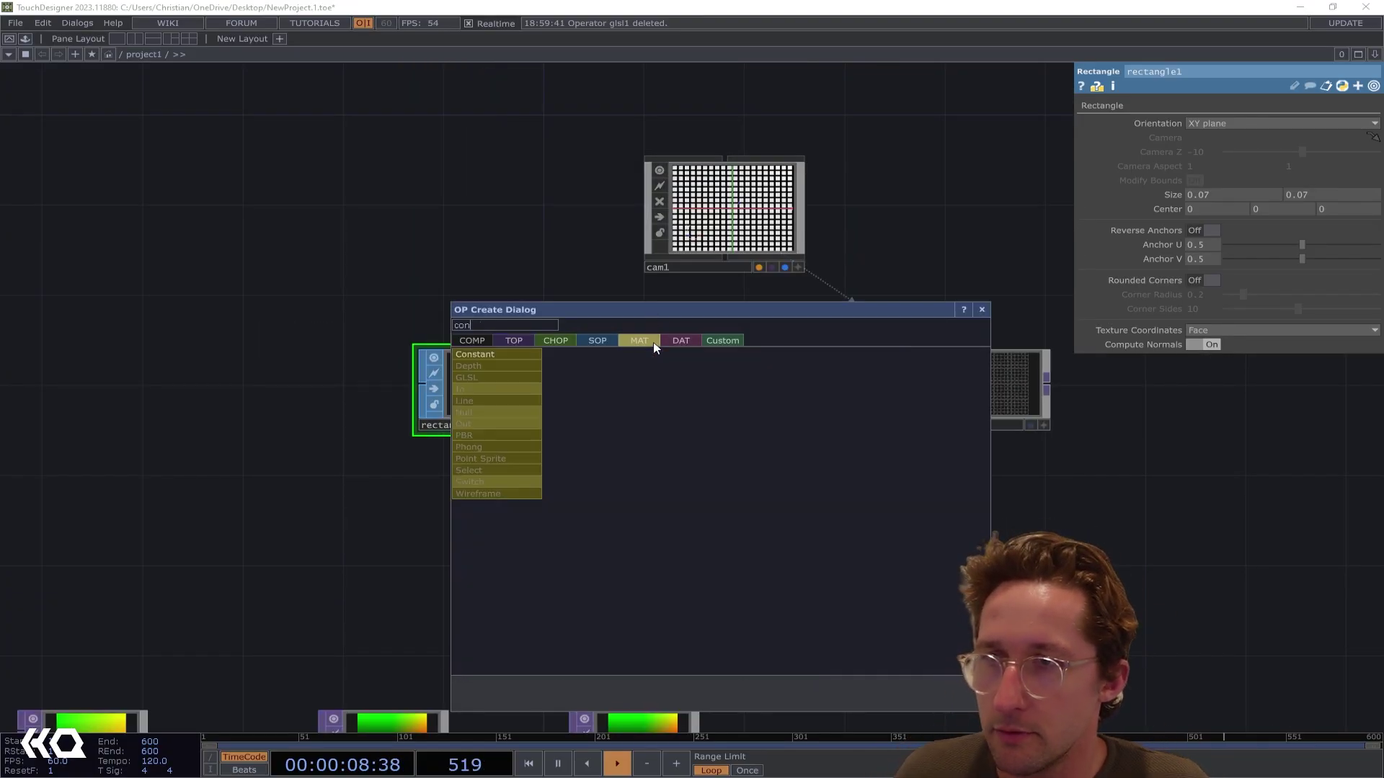
left_click(496, 356)
left_click(732, 532)
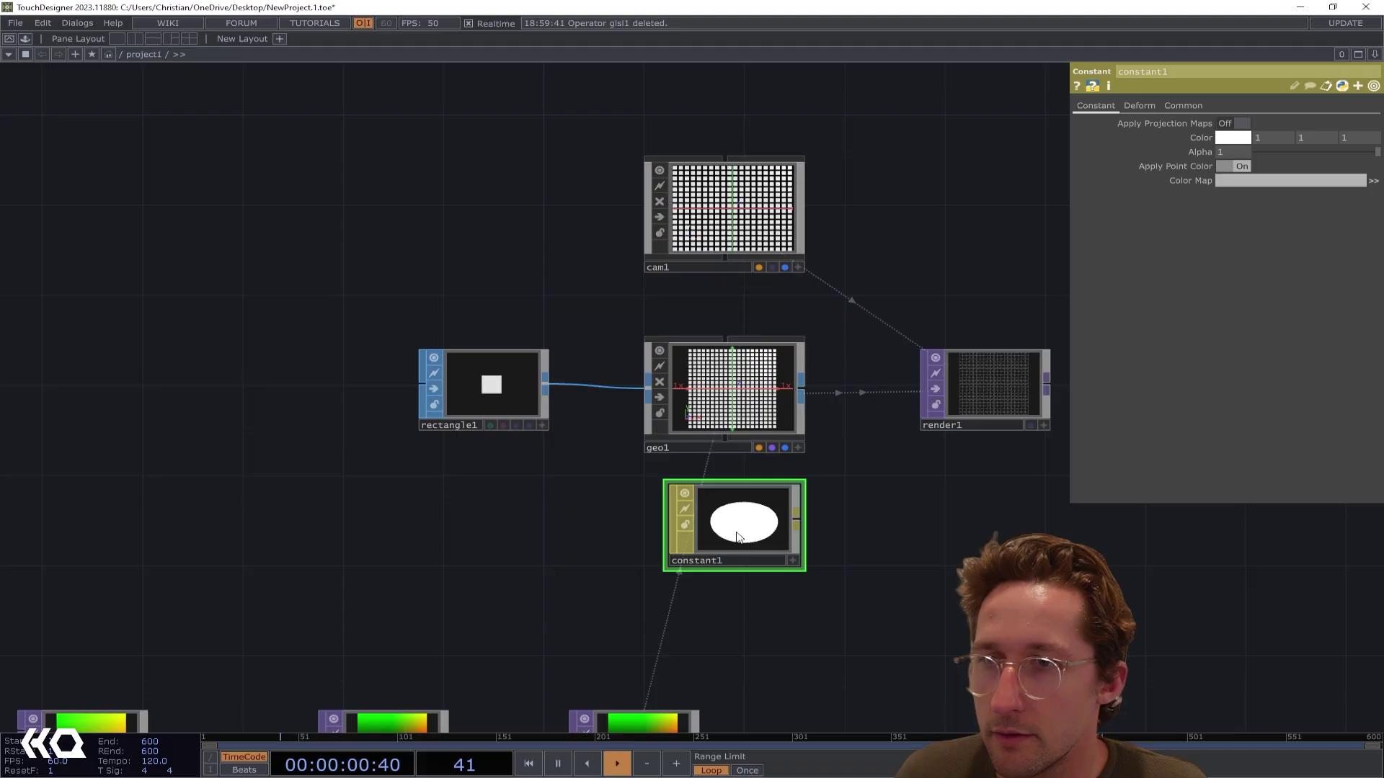
left_click_drag(728, 534, 712, 396)
left_click(716, 379)
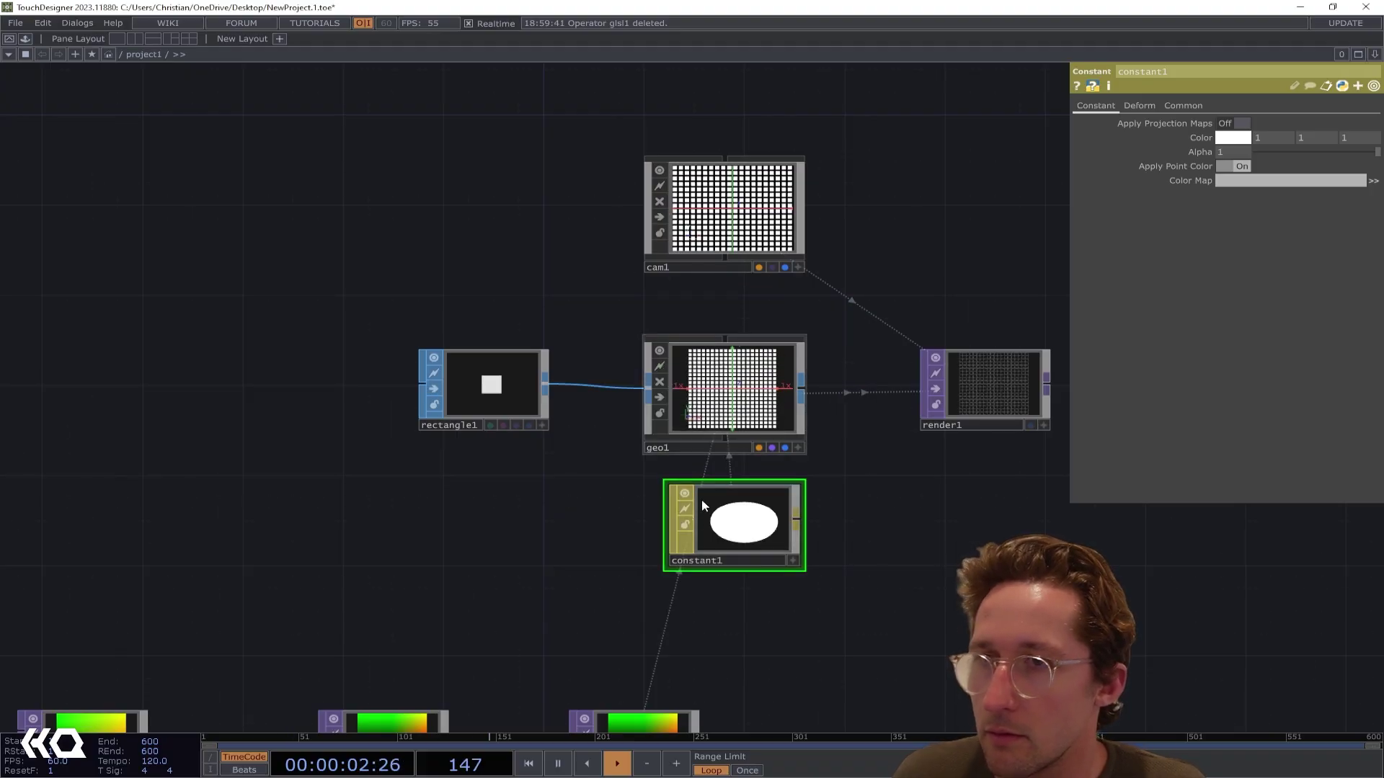
Add a Rectangle TOP below and to the left of the Rectangle SOP
left_click_drag(486, 579, 588, 540)
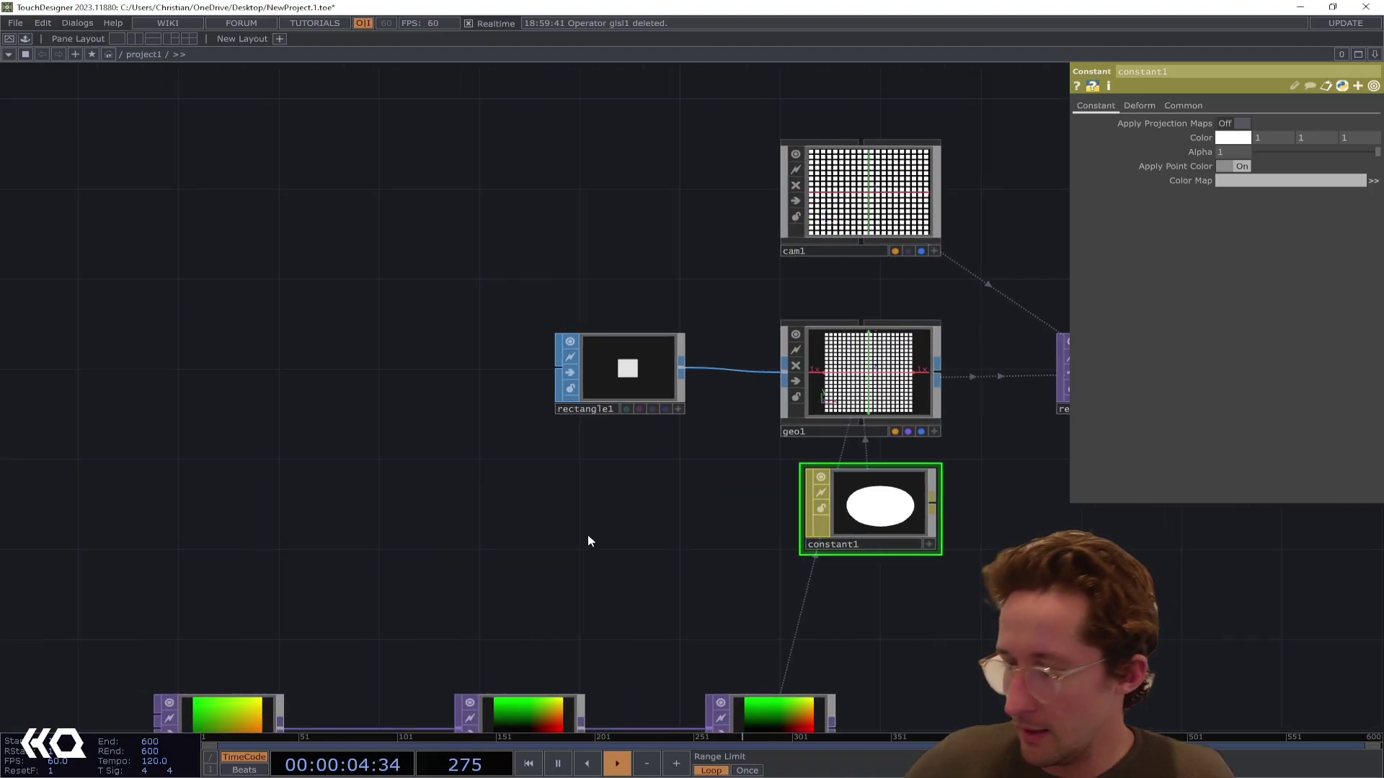
key("Tab")
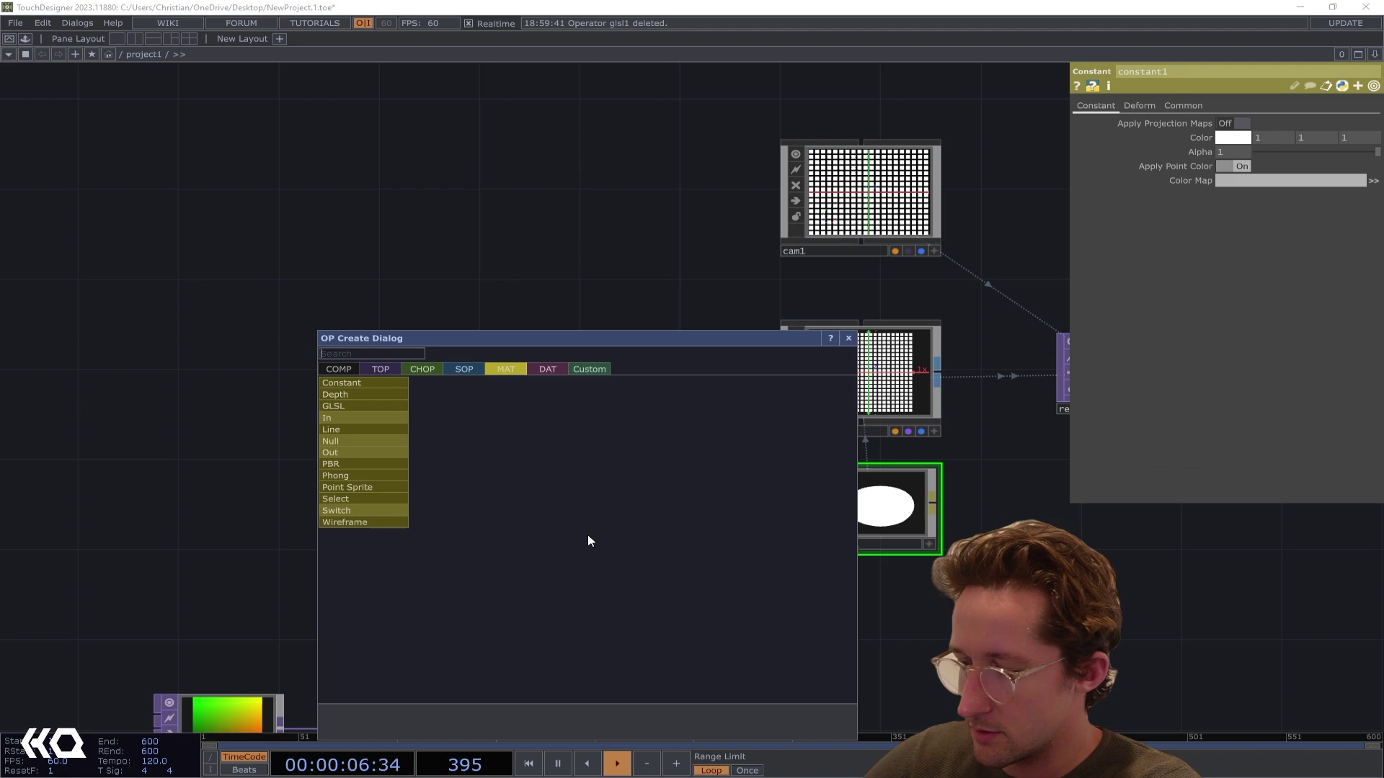
type("rect")
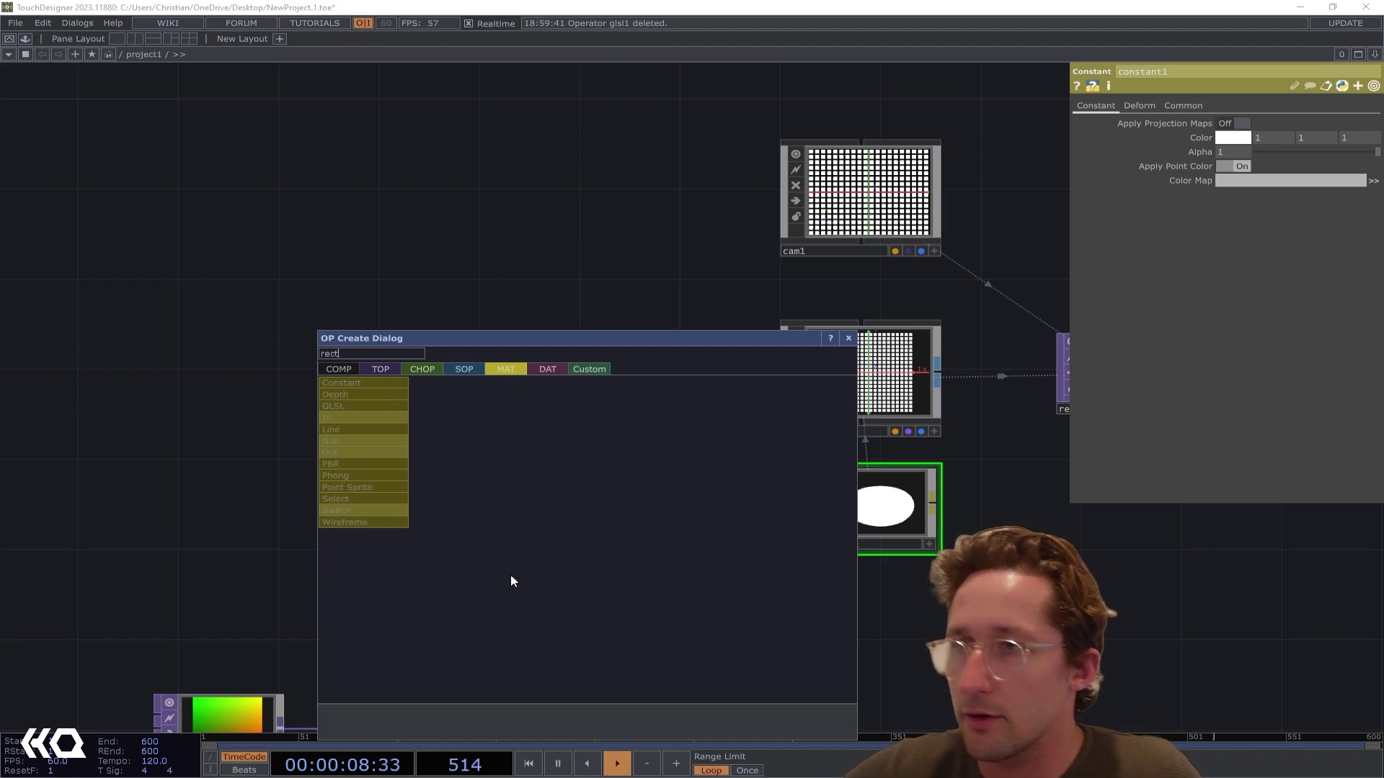
left_click(382, 369)
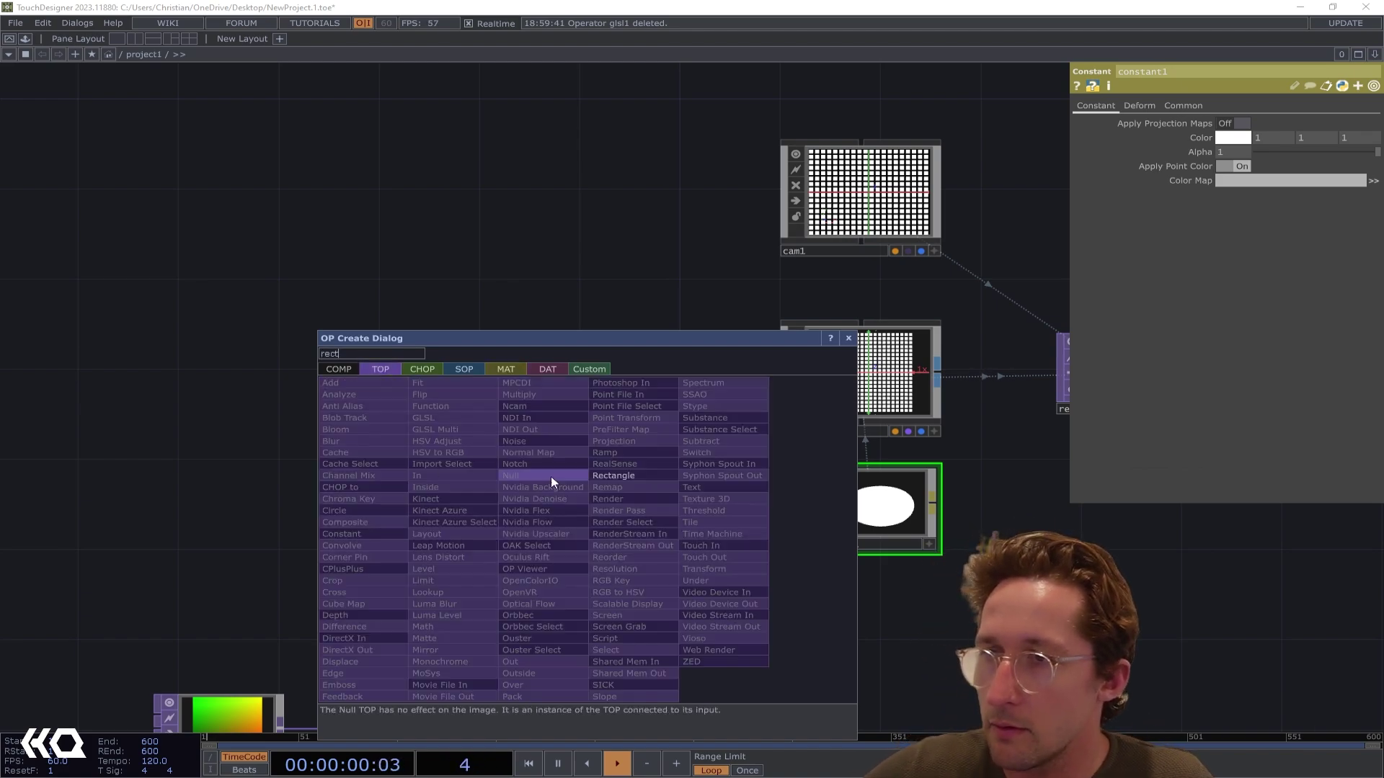
left_click(601, 477)
left_click(447, 499)
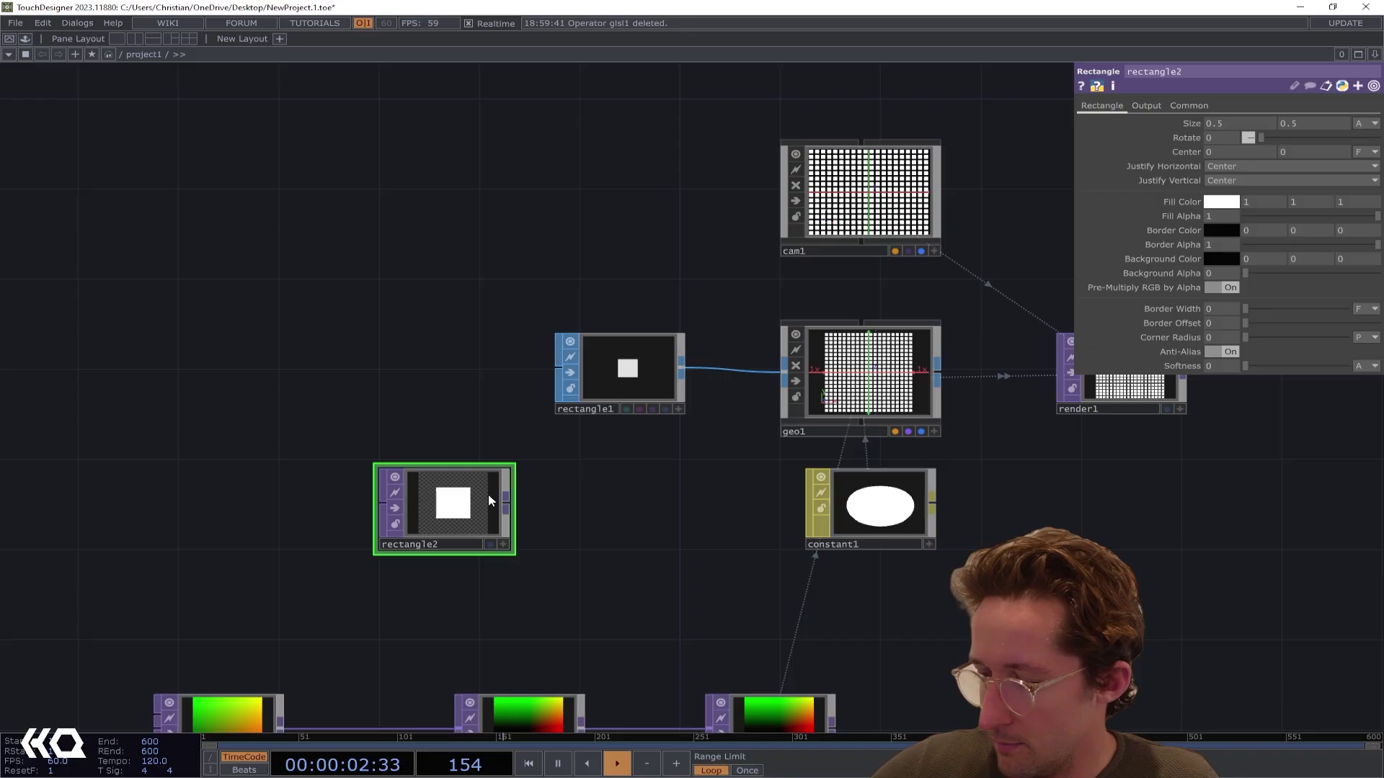
Append a Null TOP to the Rectangle TOP and assign it as the Constant MAT's color map
key("ctrl+alt+n")
left_click(679, 503)
left_click_drag(697, 497, 887, 489)
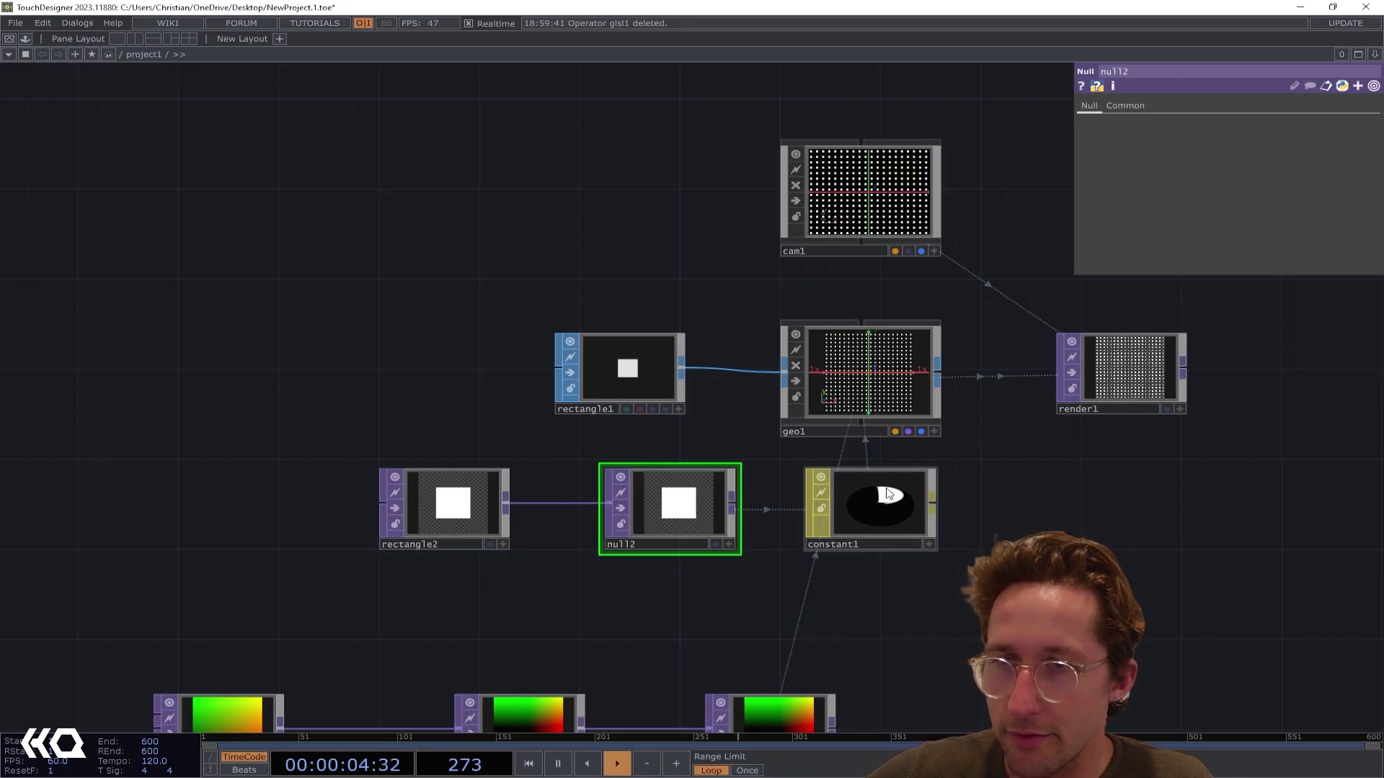
left_click_drag(979, 491, 713, 489)
middle_click_drag(856, 363, 922, 398)
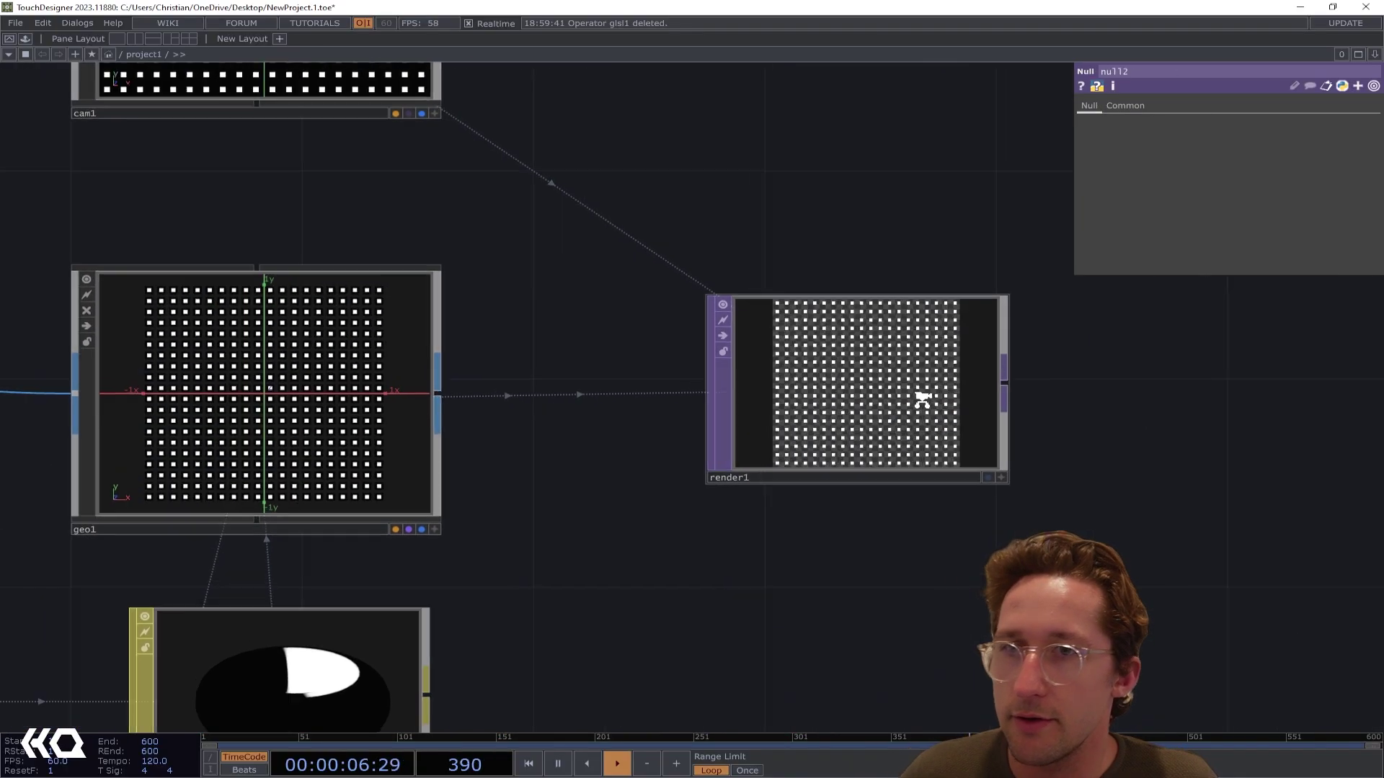
scroll(901, 360, "up", 5)
scroll(836, 296, "down", 2)
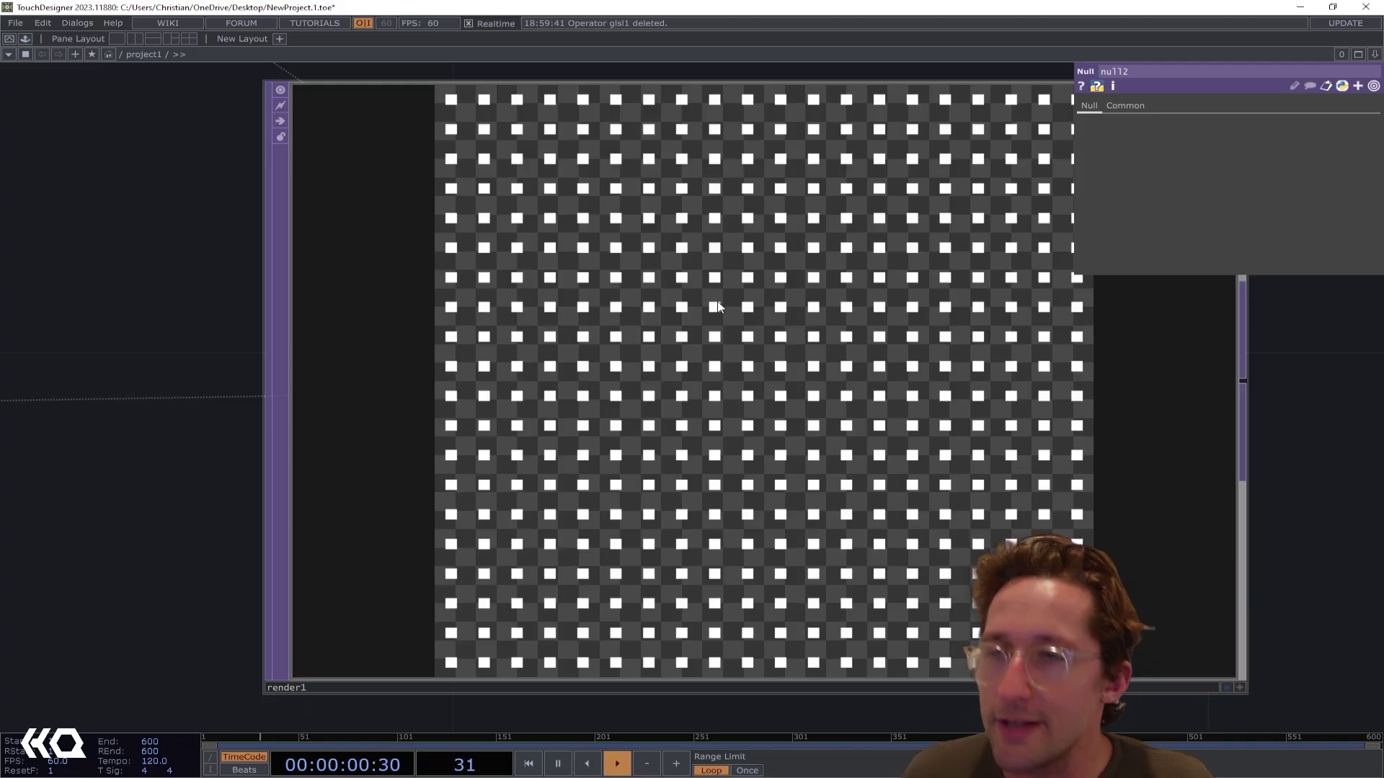
Enable Blending (Transparency) and Discard Pixels Based on Alpha on the Constant MAT
middle_click_drag(717, 307, 581, 425)
left_click_drag(537, 512, 1097, 519)
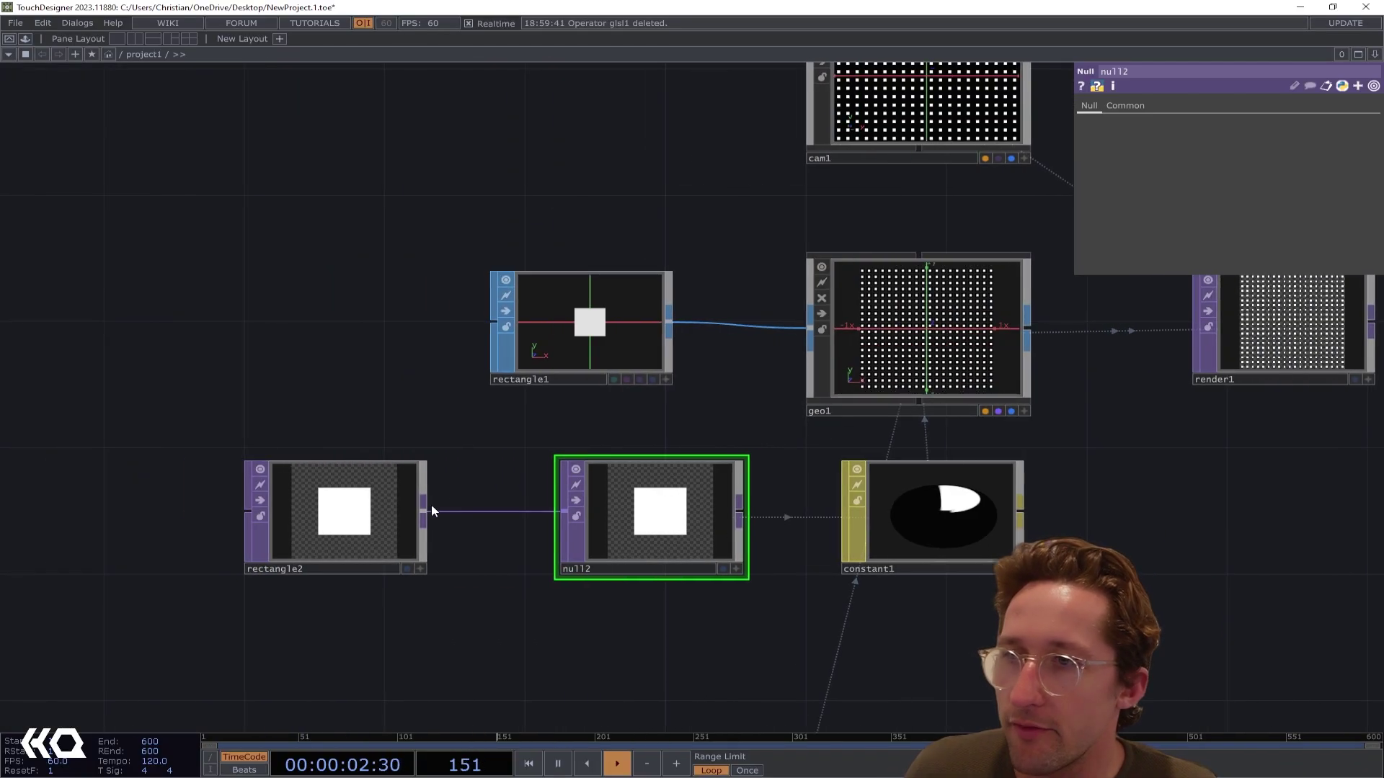
left_click(403, 511)
left_click_drag(678, 426, 473, 423)
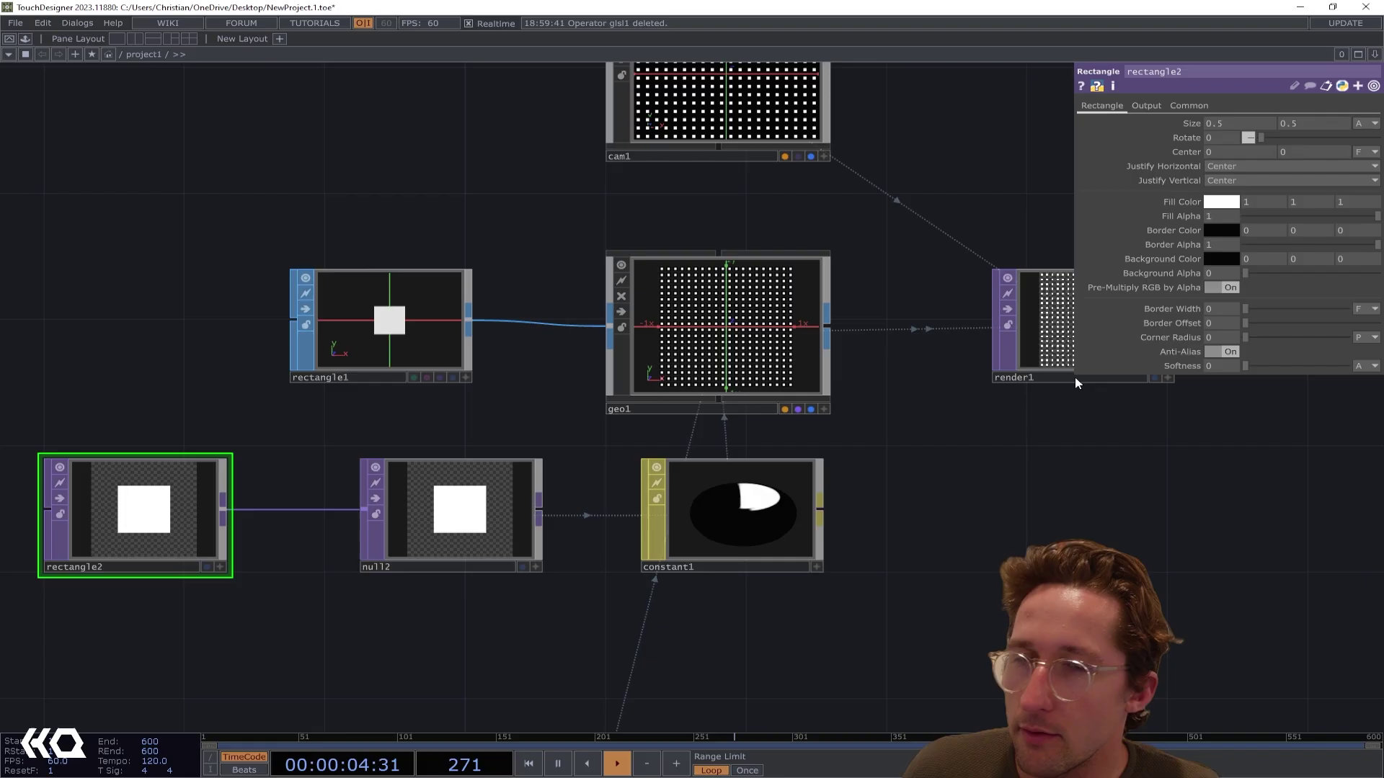
left_click(702, 504)
left_click(1182, 106)
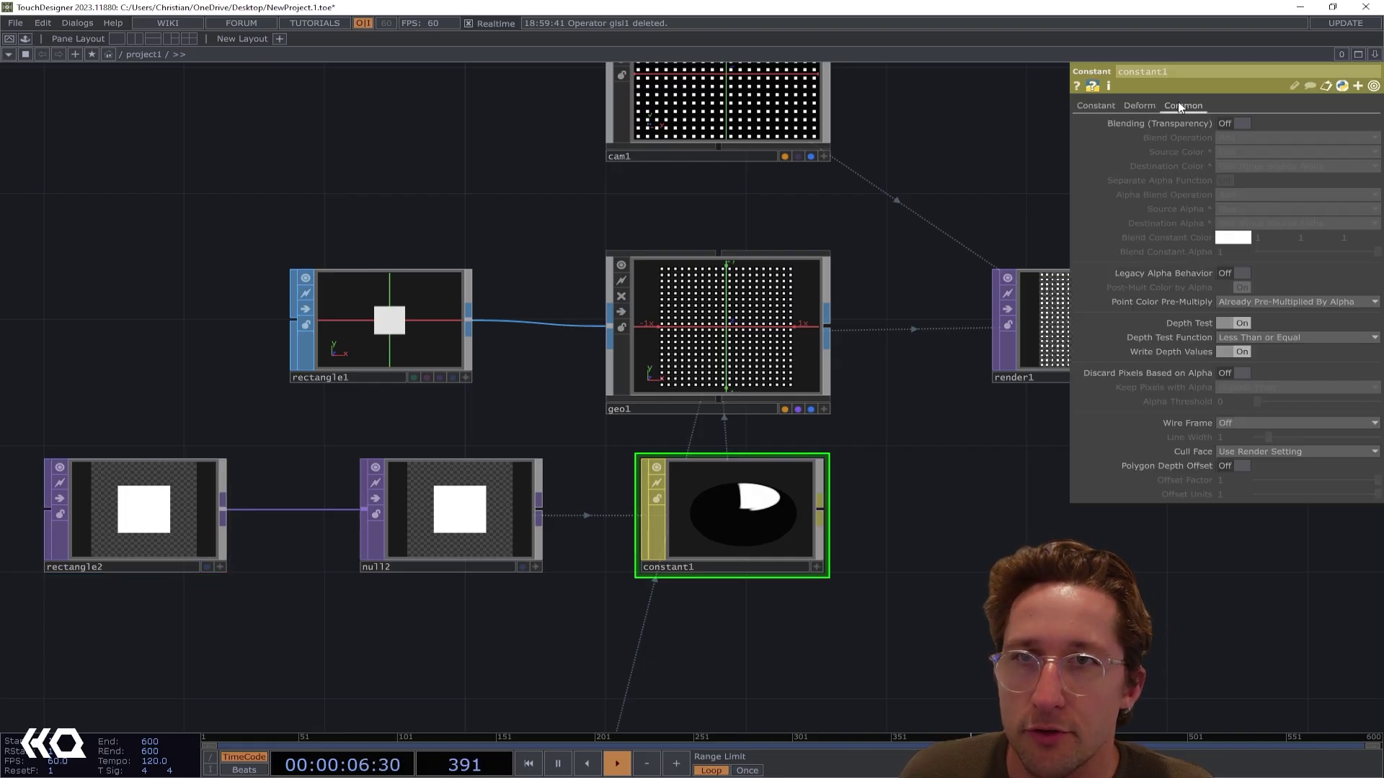
left_click(1234, 126)
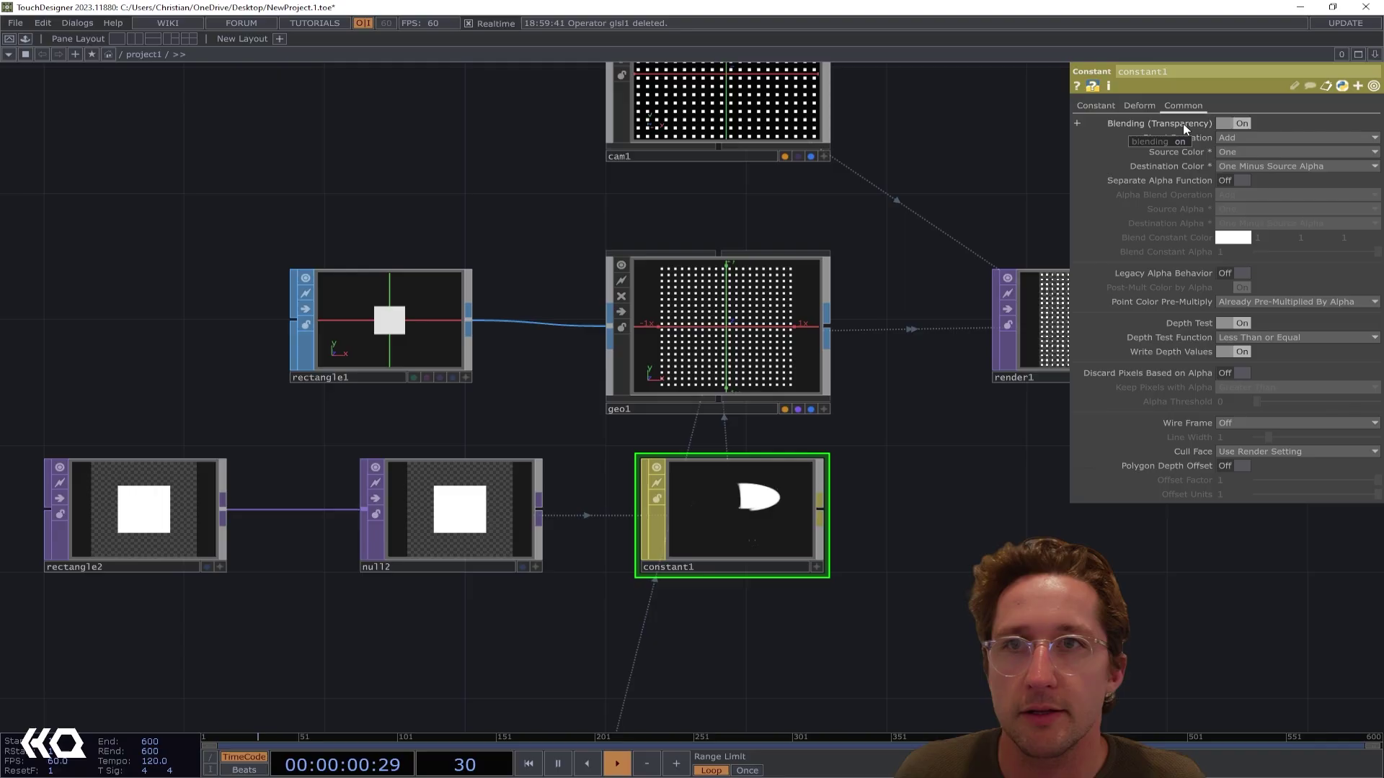
left_click(1235, 373)
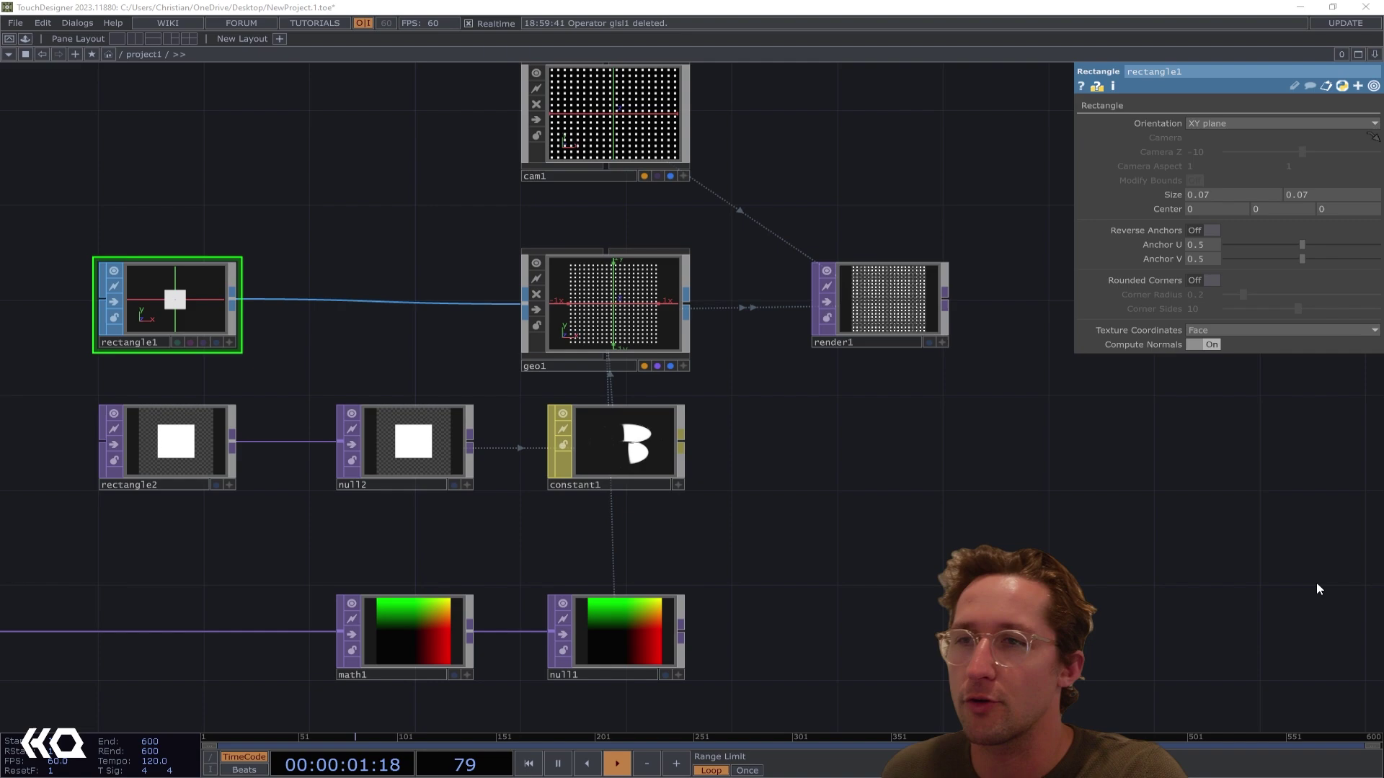
Set the Rectangle TOP's size to 1 by 1 so it fills the whole texture
left_click_drag(269, 565, 384, 541)
left_click(318, 417)
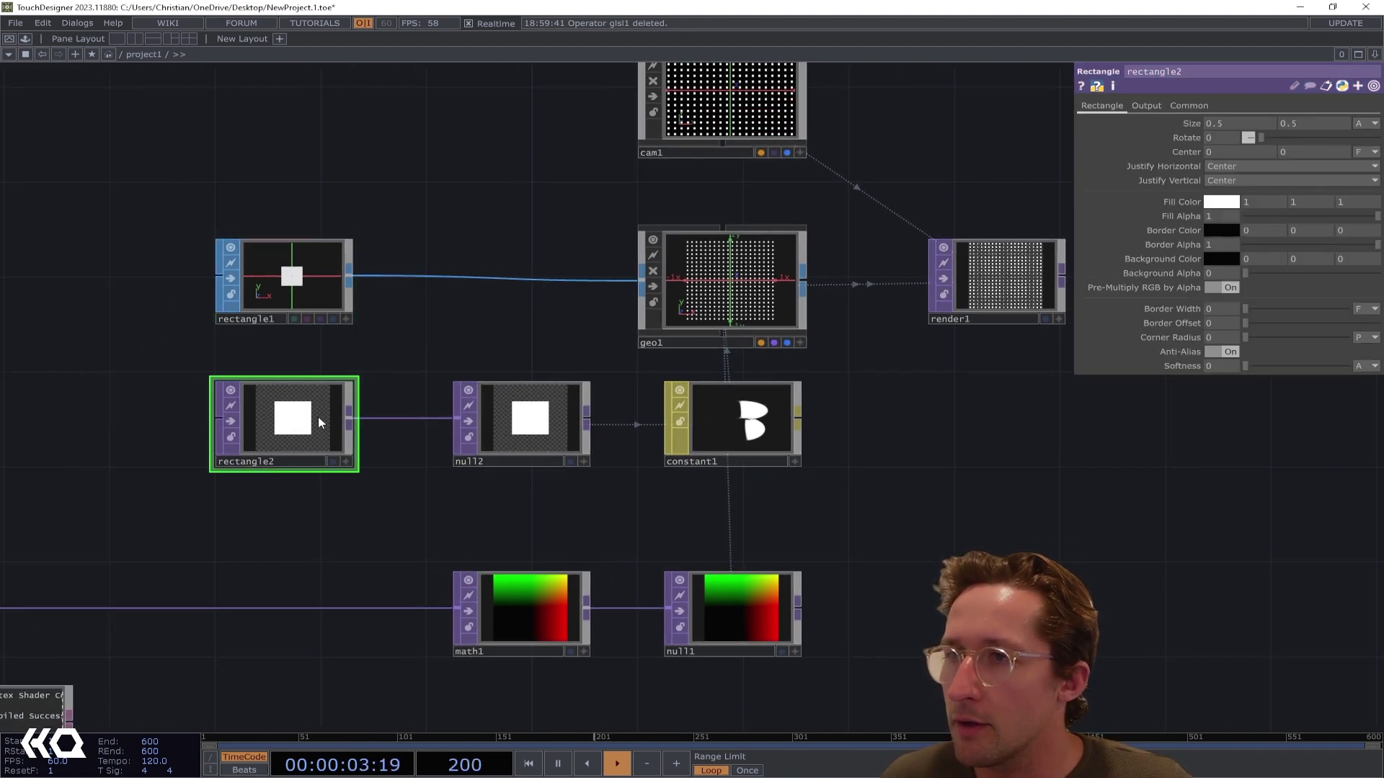
scroll(294, 431, "up", 3)
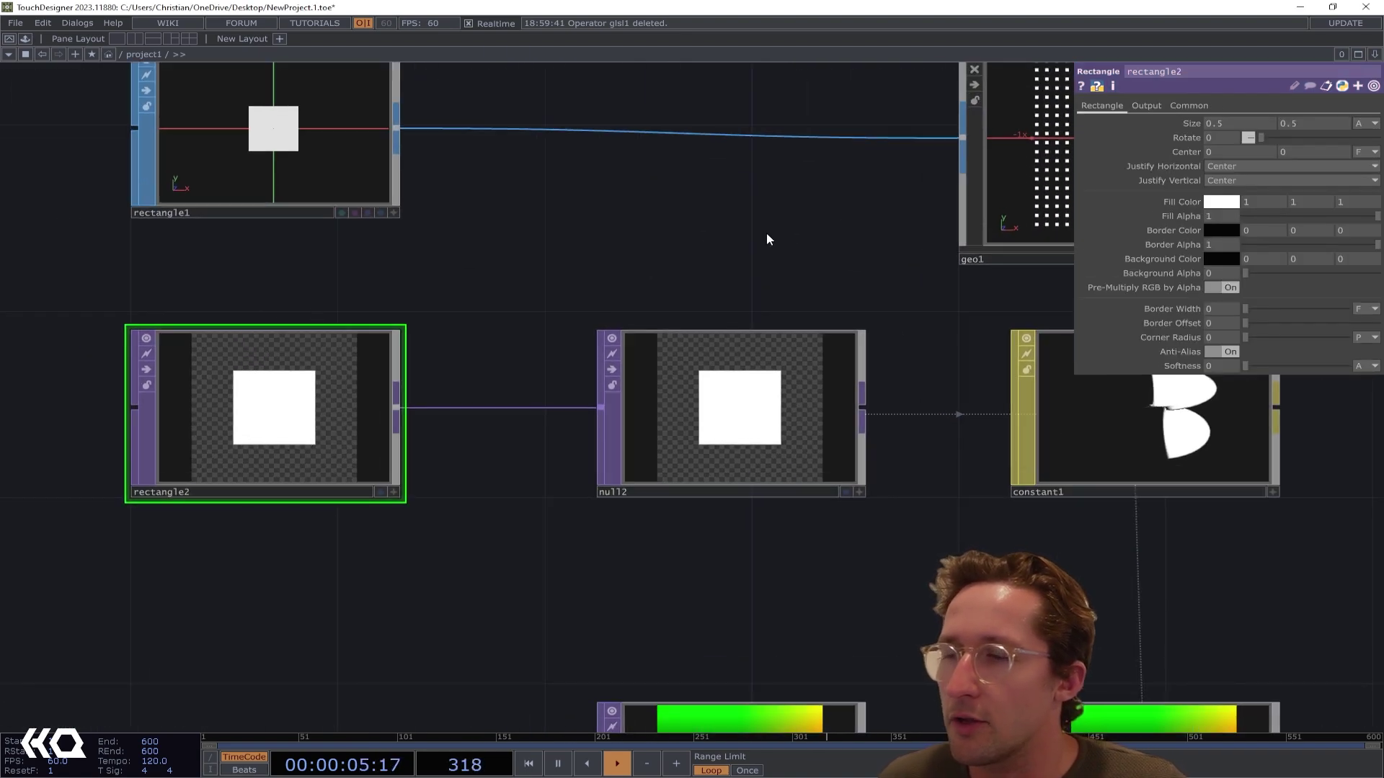
left_click_drag(1184, 123, 1189, 99)
middle_click_drag(1240, 122, 1290, 123)
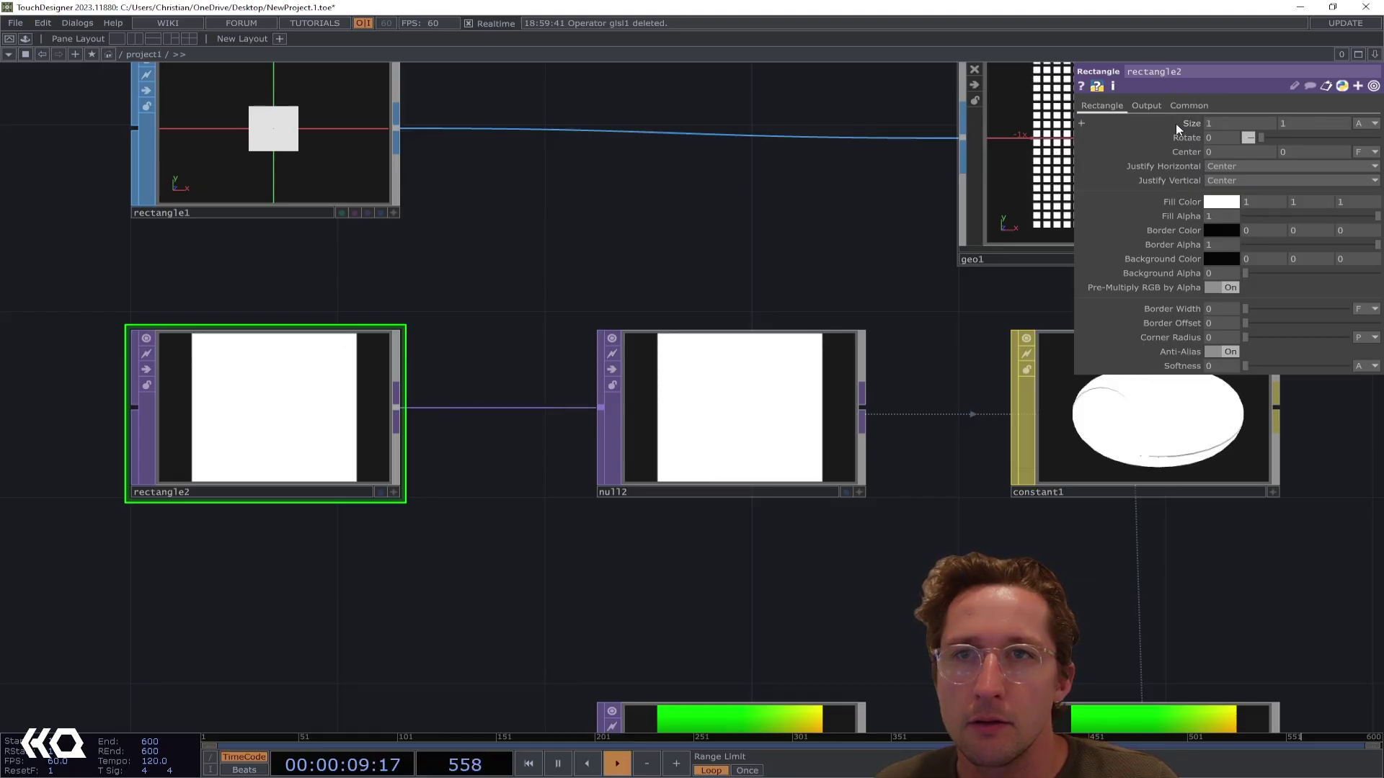
Examine the instanced rectangles and the spacing between them in the Render TOP's output
left_click_drag(700, 214, 160, 346)
scroll(160, 346, "down", 3)
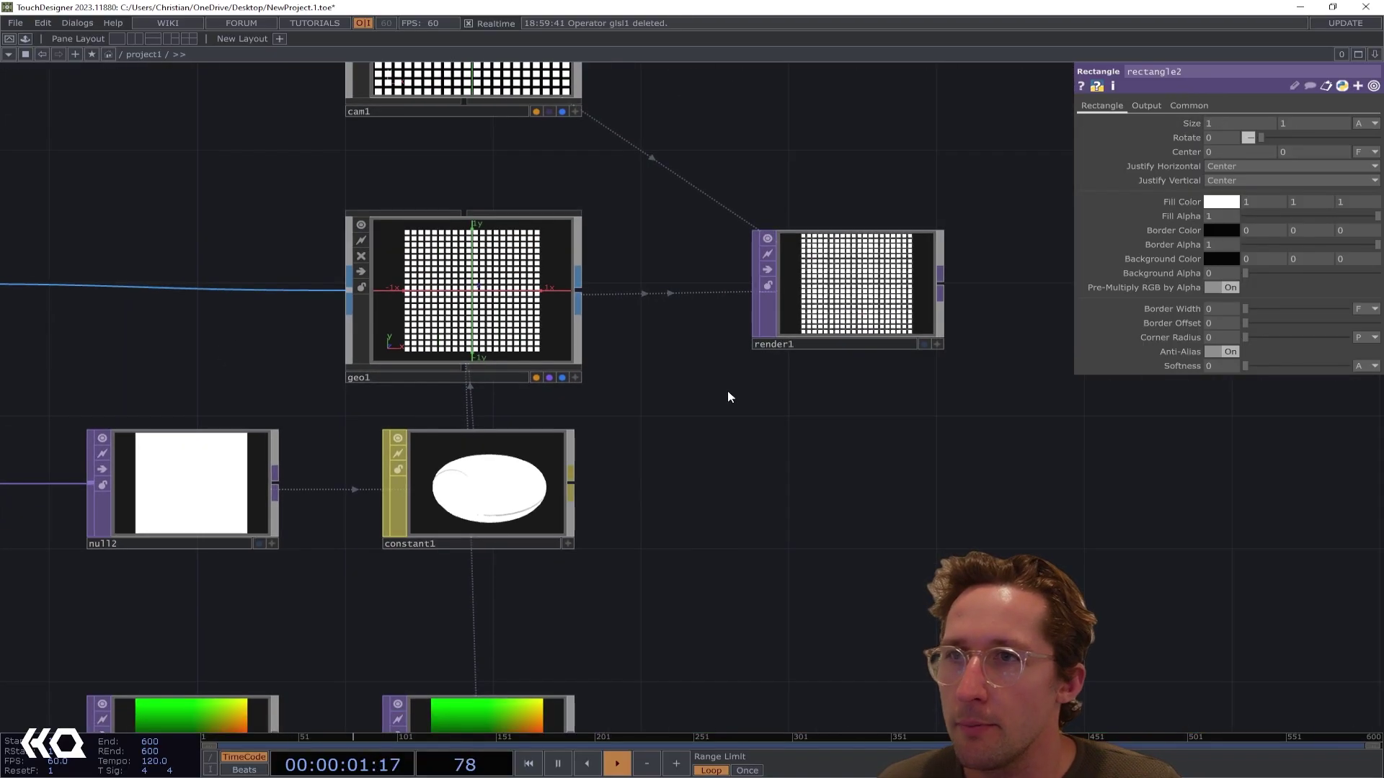
left_click_drag(754, 351, 601, 402)
scroll(696, 346, "up", 4)
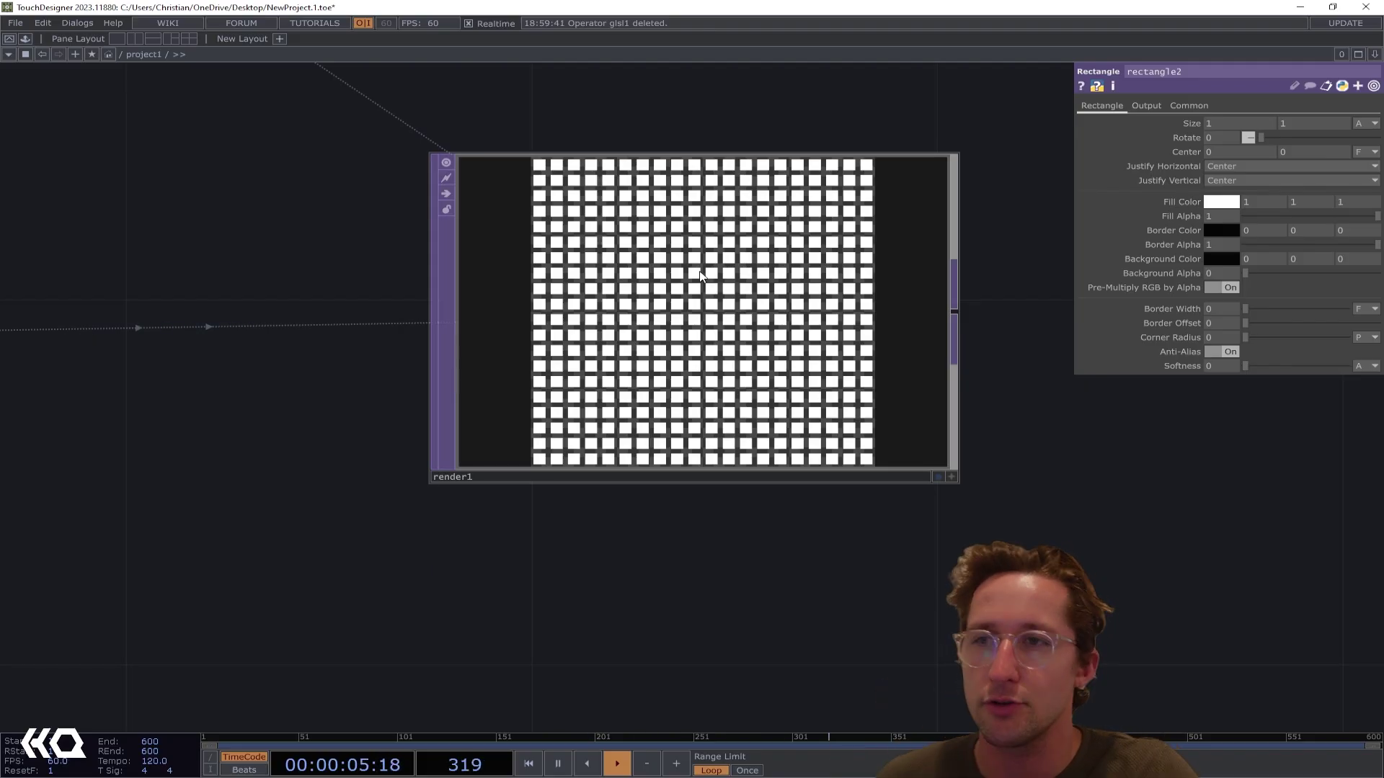
scroll(700, 275, "down", 1)
scroll(698, 272, "up", 3)
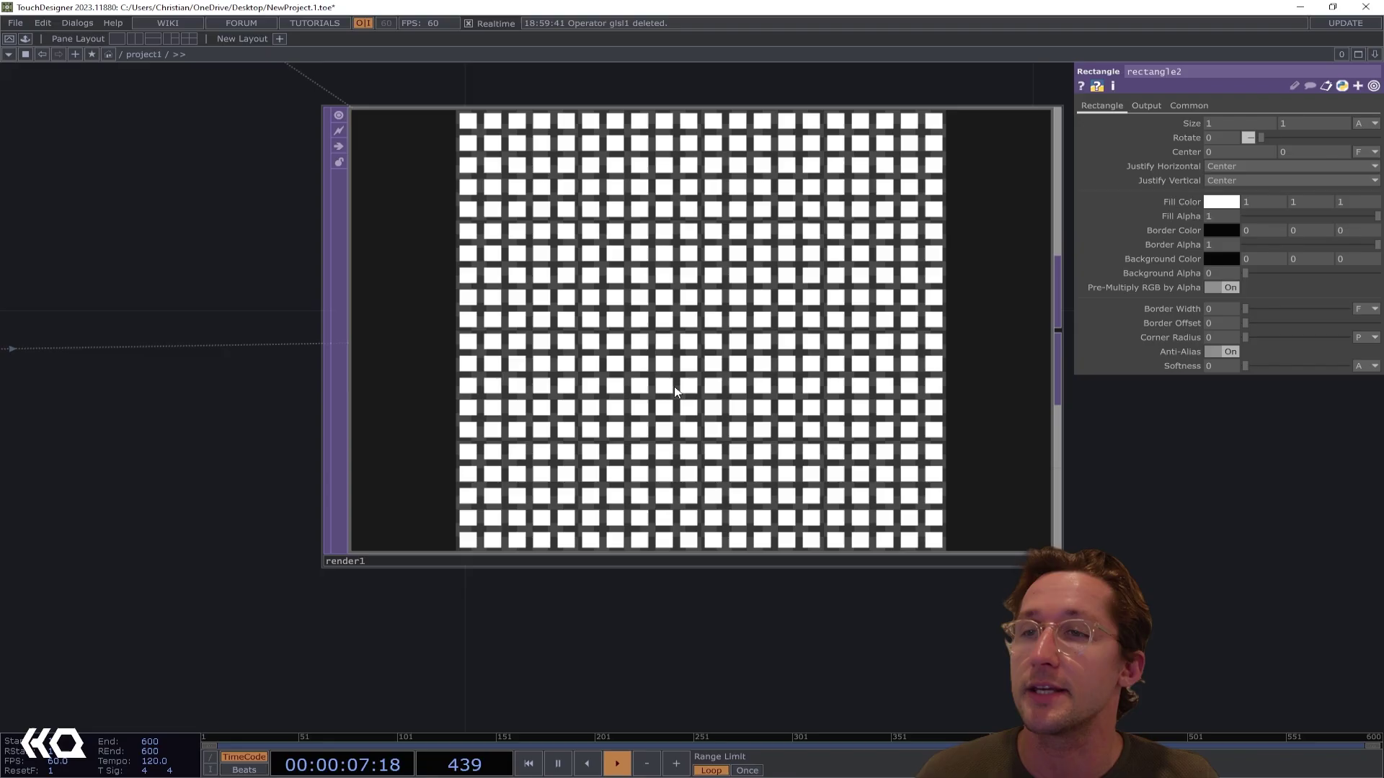
scroll(718, 329, "down", 6)
scroll(766, 471, "down", 5)
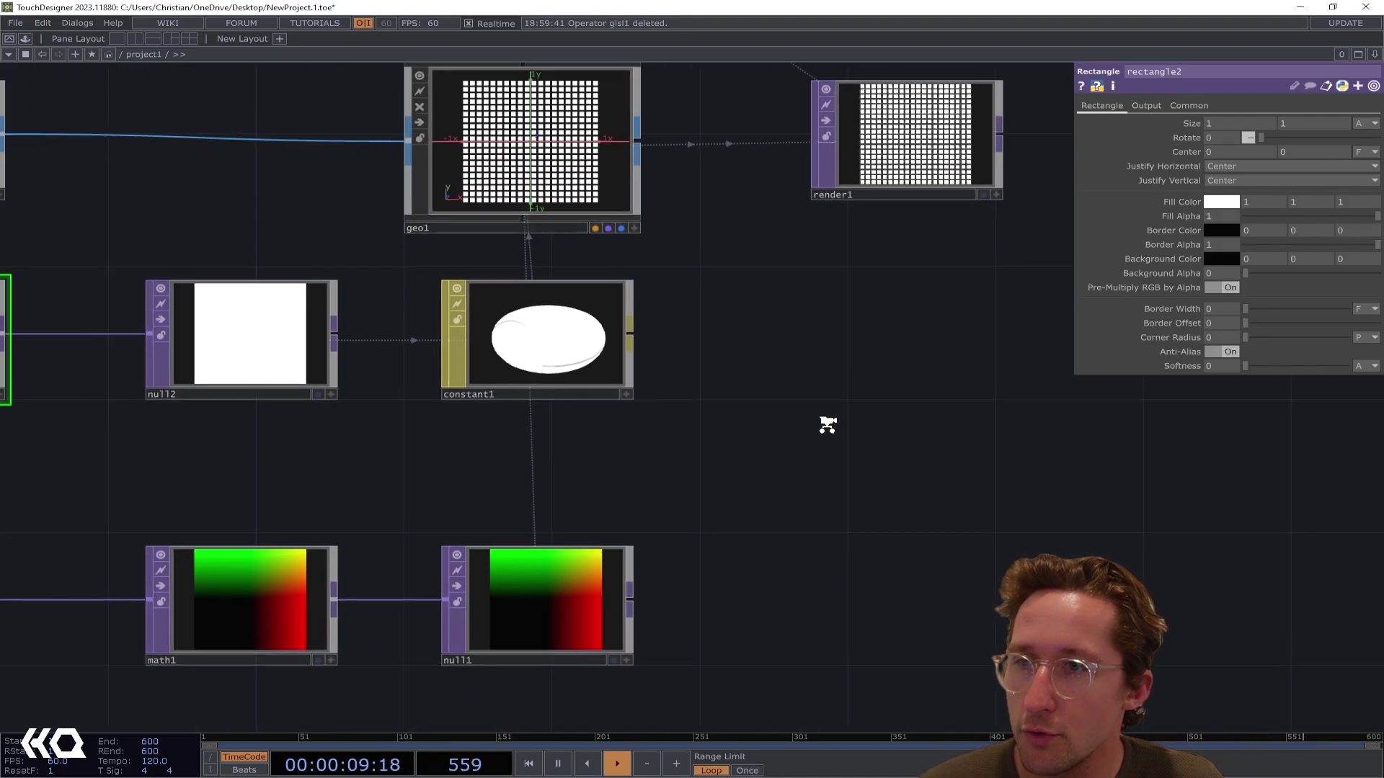
scroll(828, 260, "up", 6)
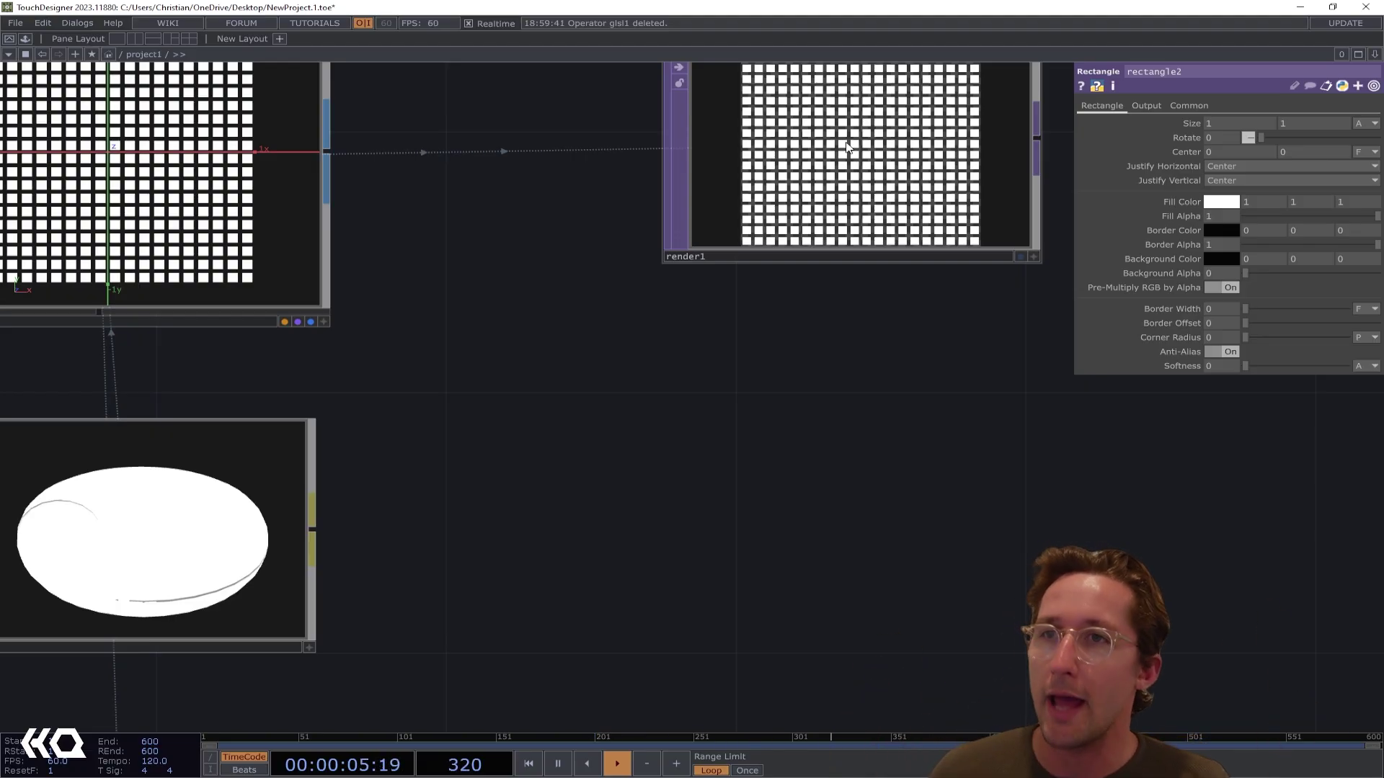
Add a Ramp TOP below the GLSL and Math TOP row and set its type to Circular
scroll(911, 630, "down", 5)
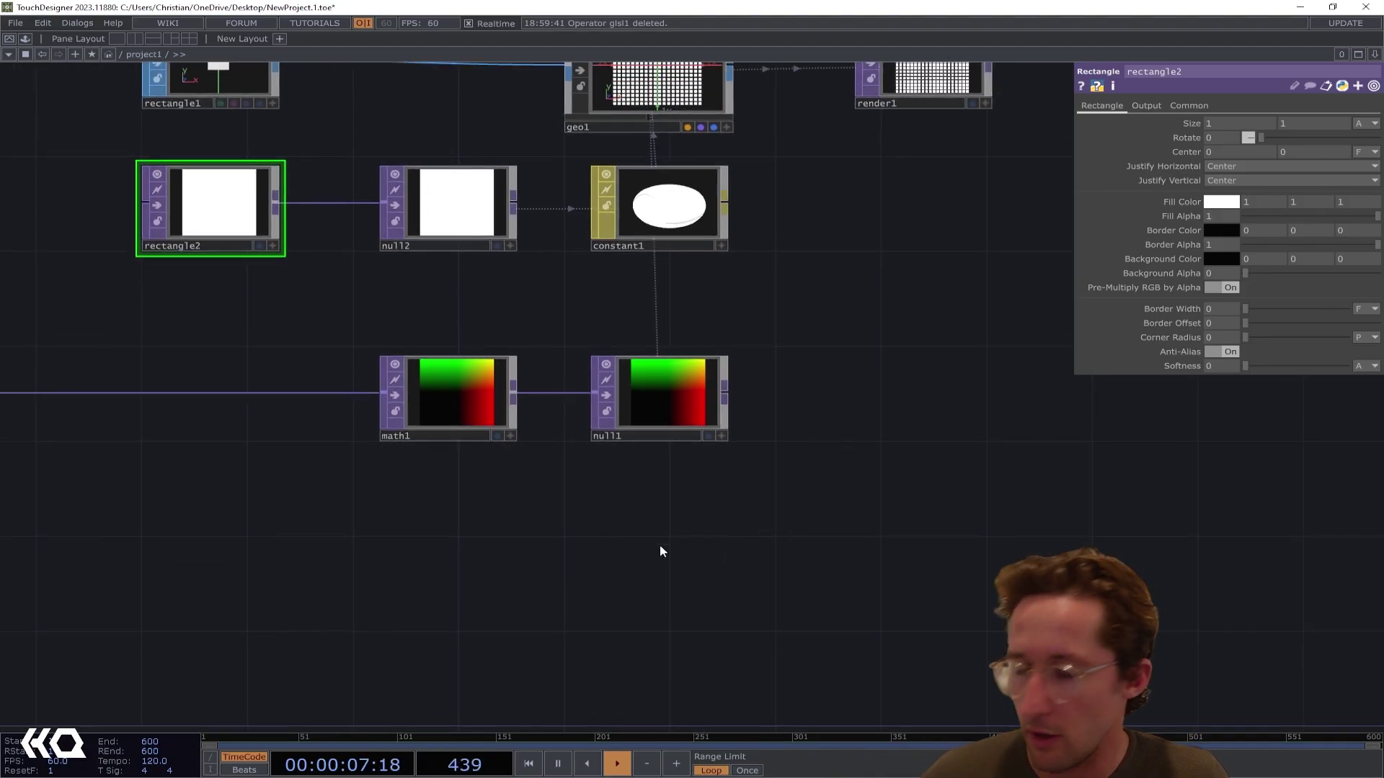
key("Tab")
type("ramp")
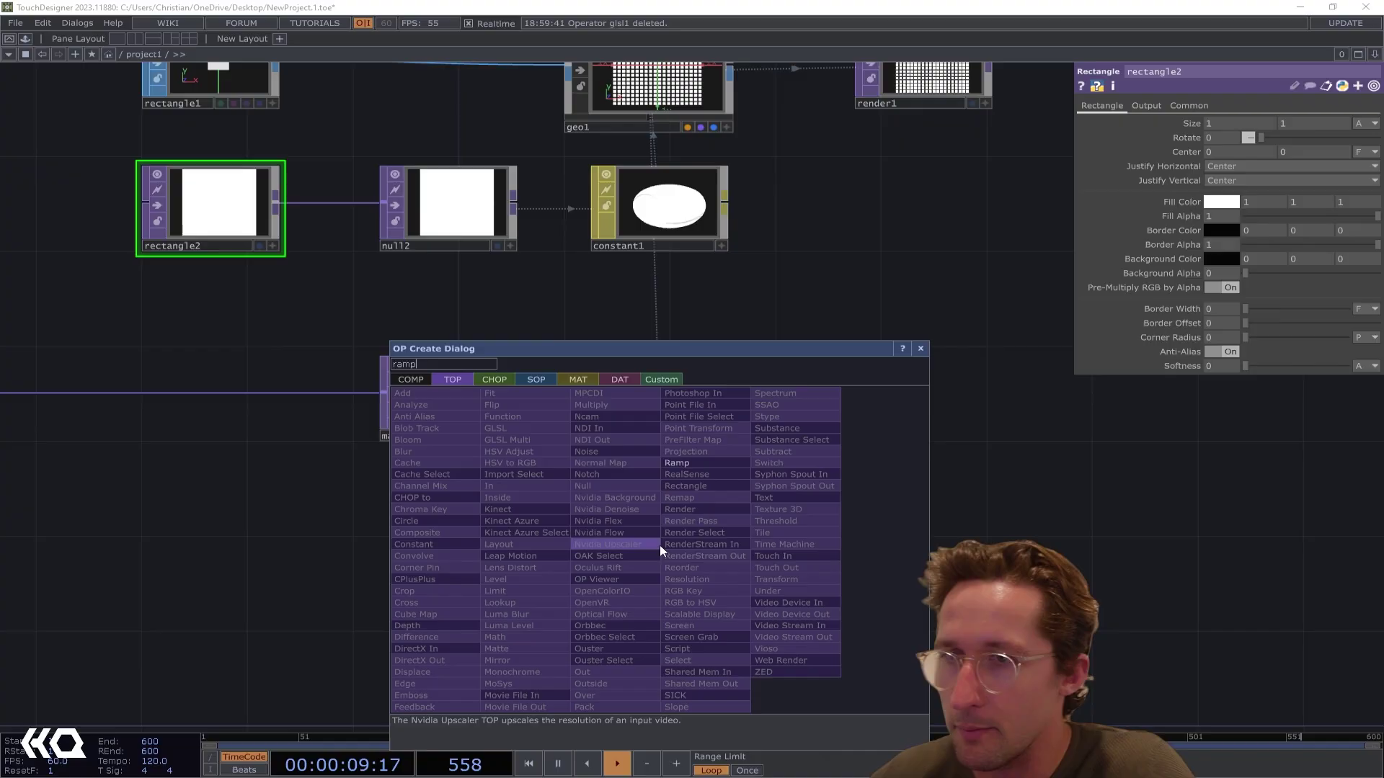
left_click(692, 464)
left_click(248, 605)
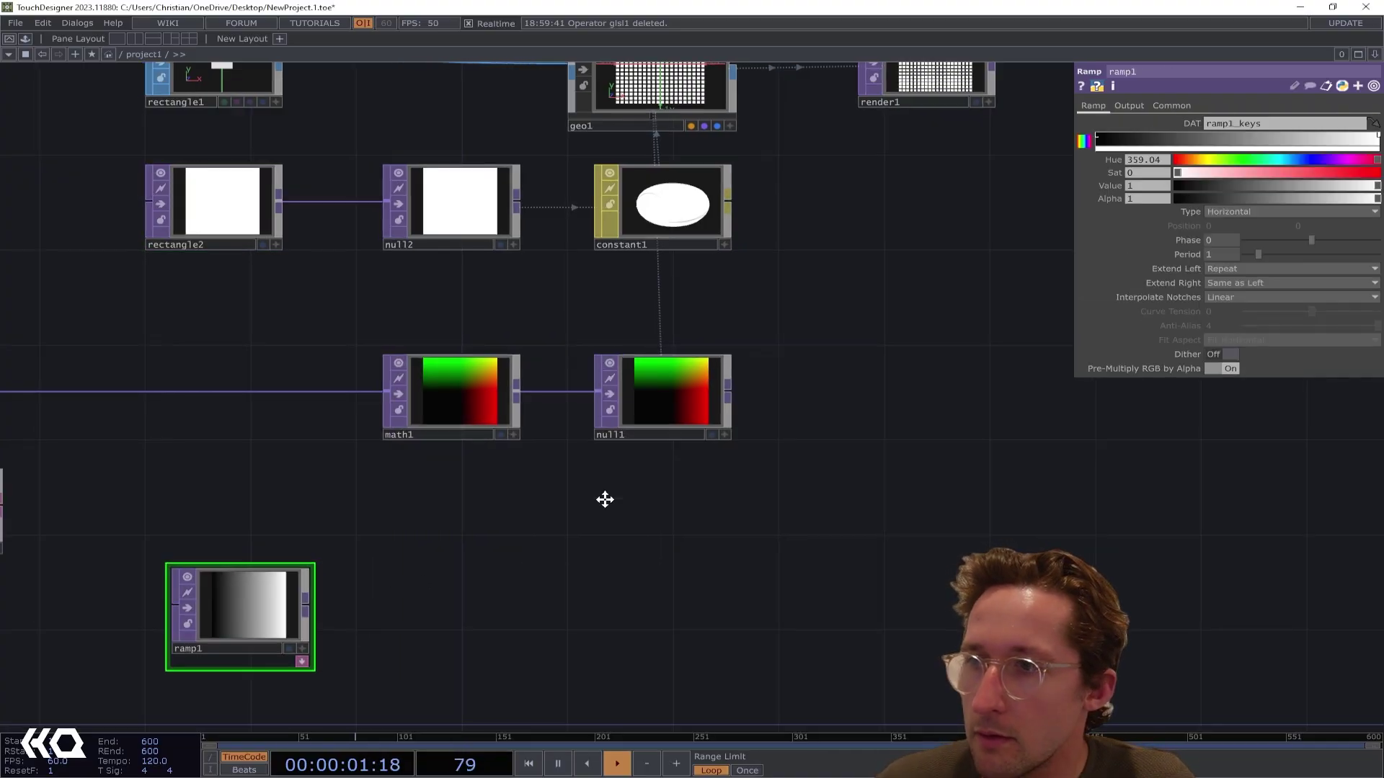
left_click_drag(605, 498, 948, 322)
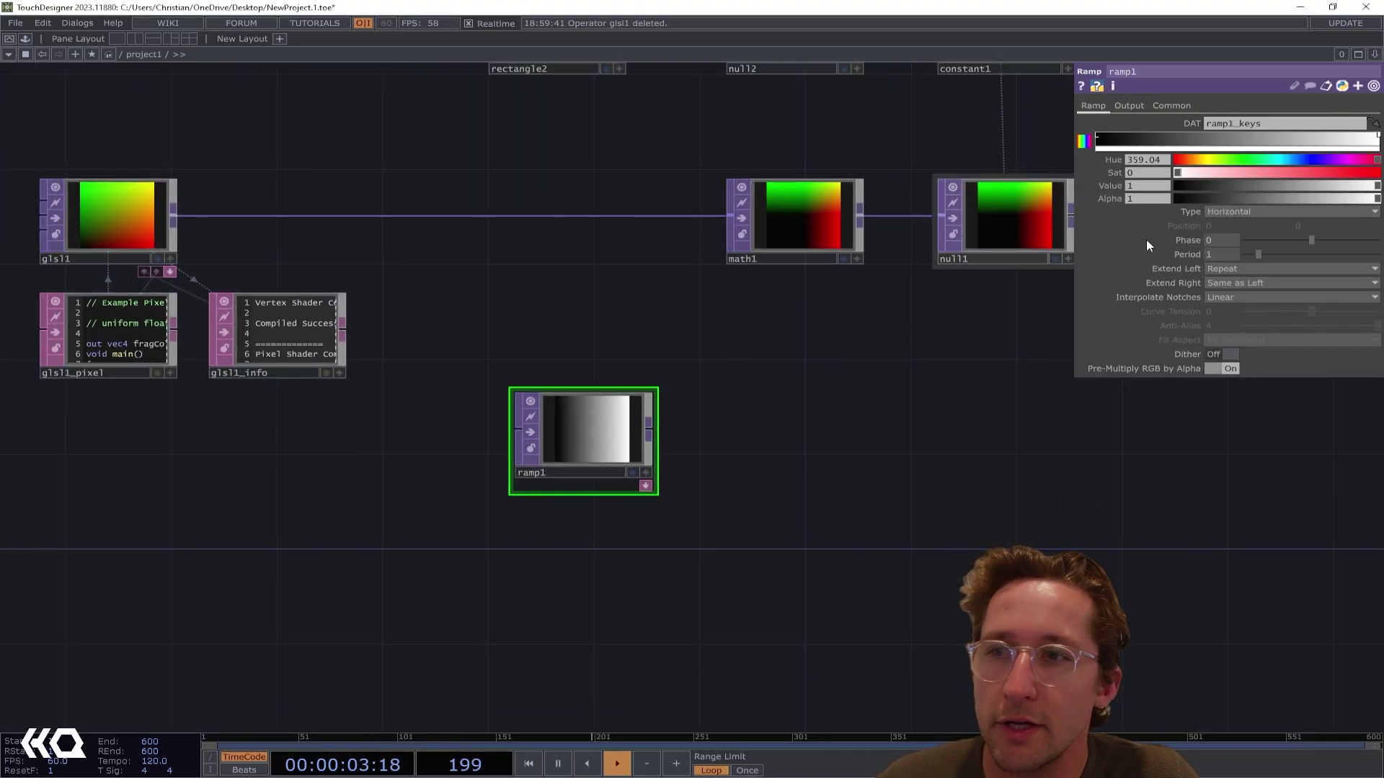
left_click(1248, 210)
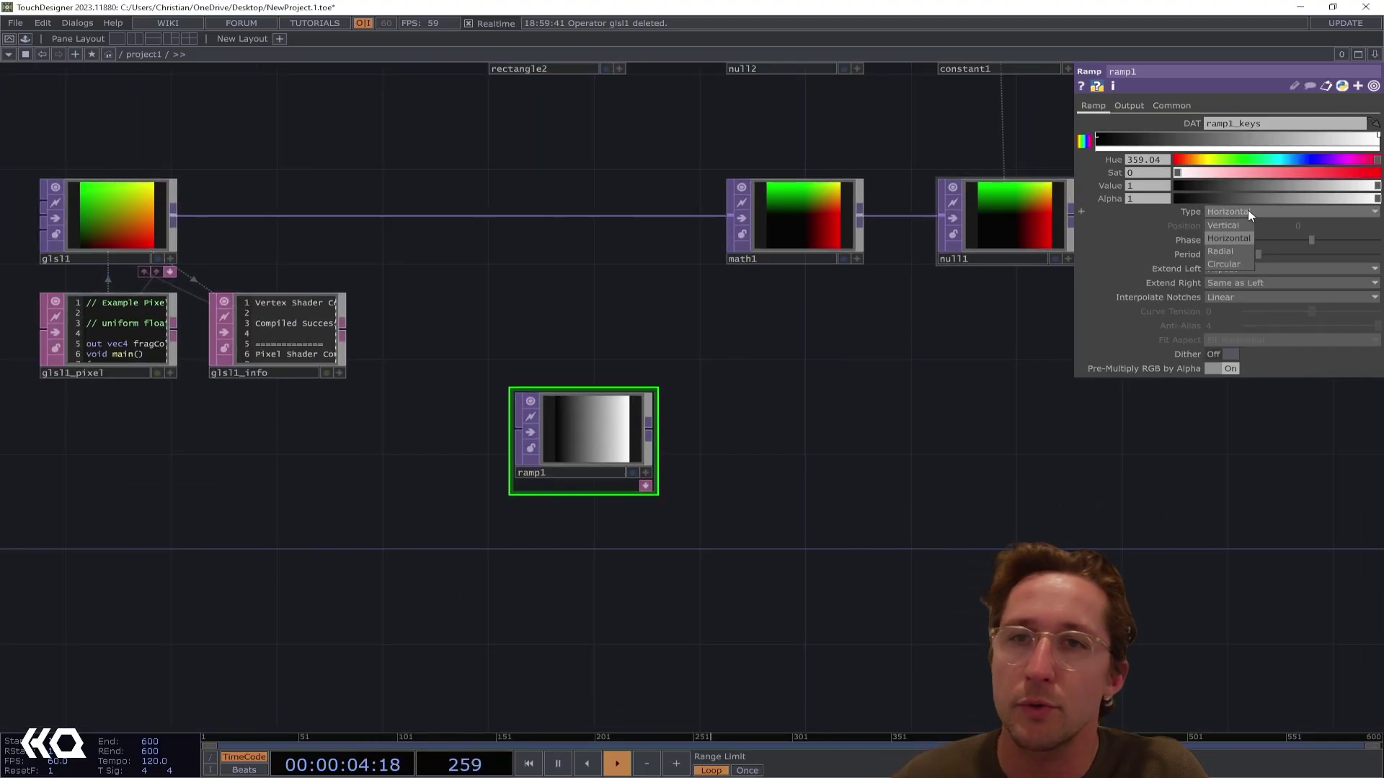
left_click(1230, 262)
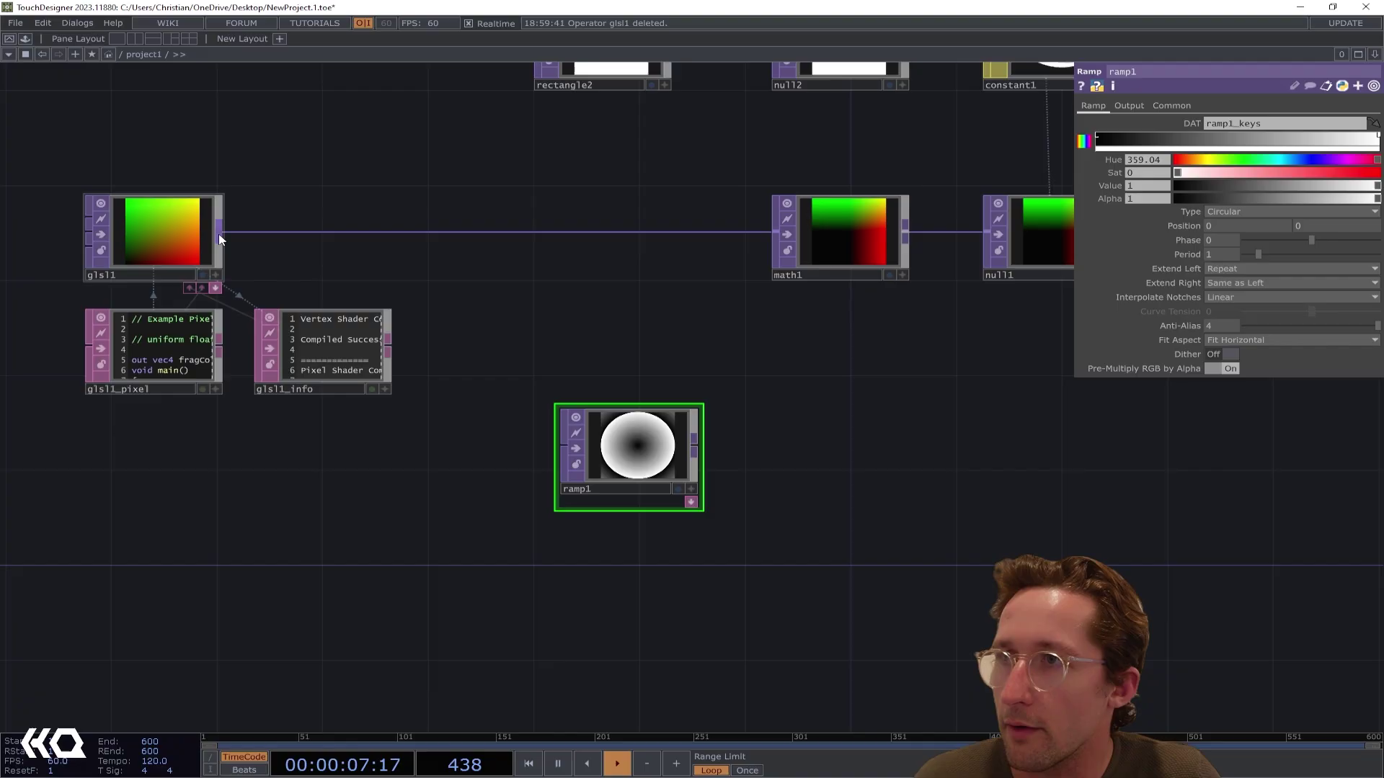
Connect the GLSL TOP into the Ramp TOP and change Combine with Input so the input image is not composited
left_click_drag(220, 239, 554, 459)
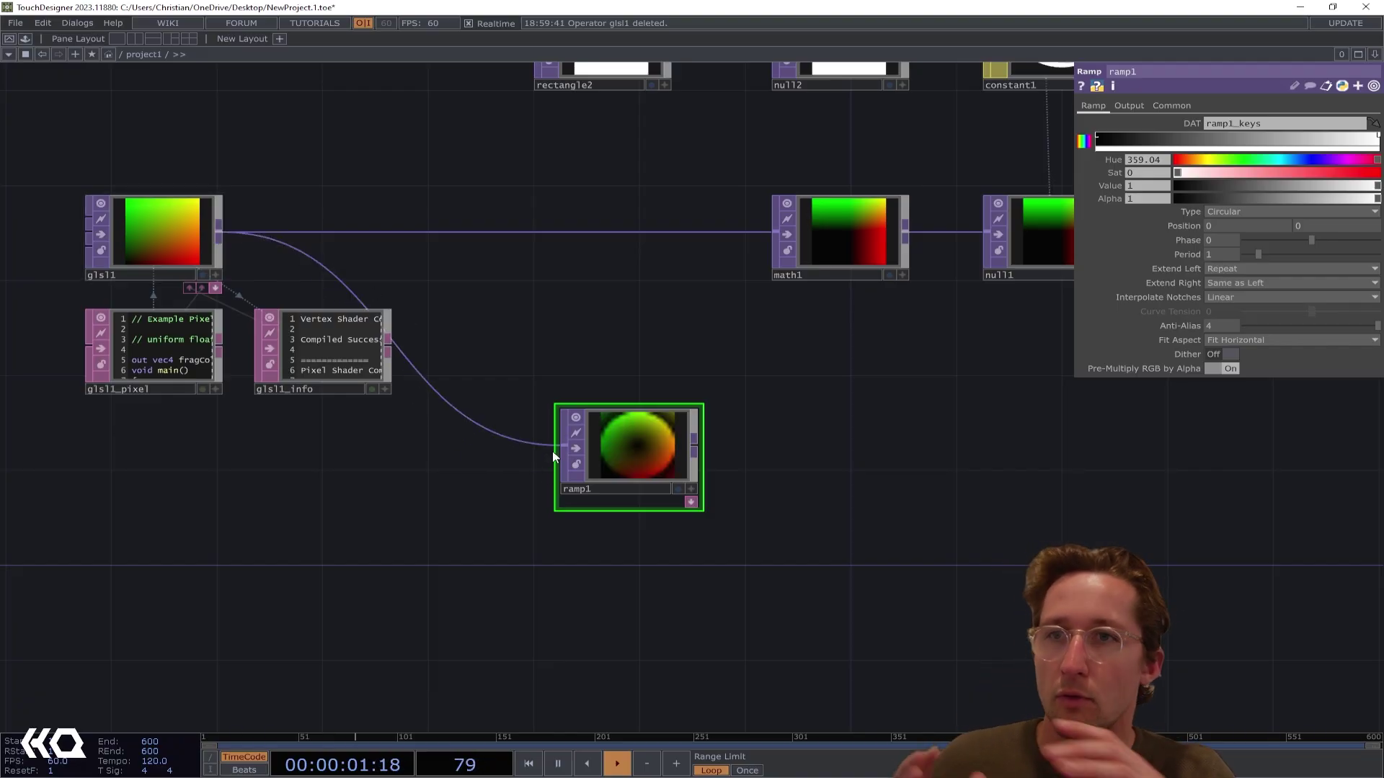
left_click_drag(787, 438, 538, 499)
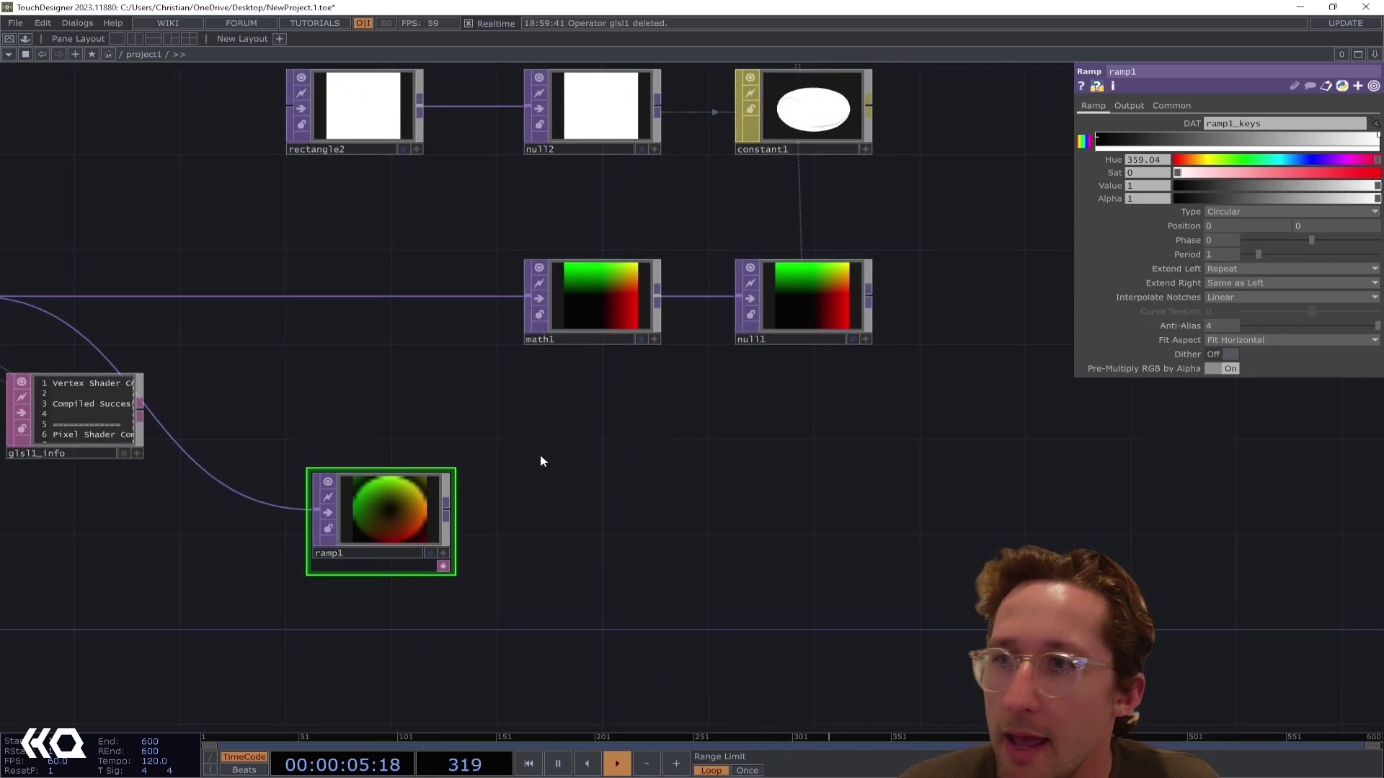
left_click(1128, 106)
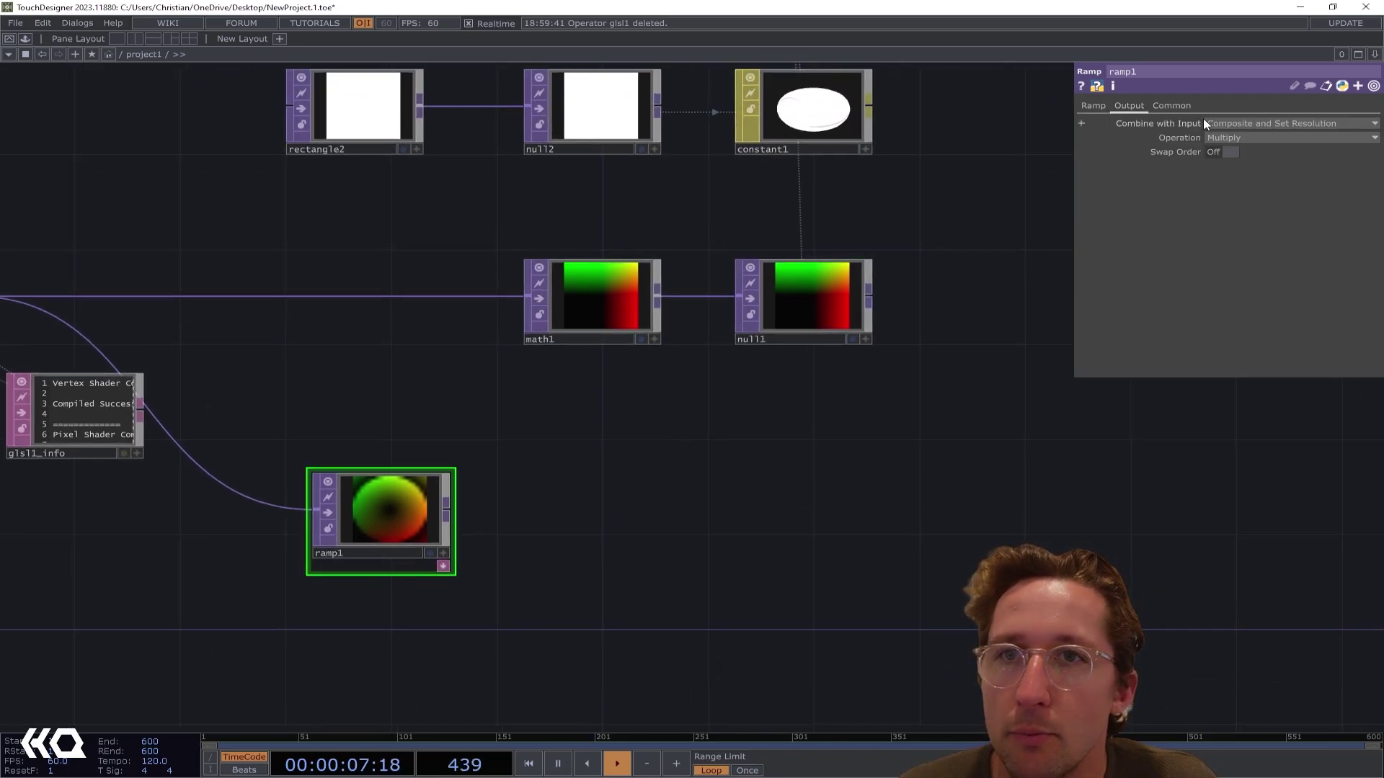
left_click(1239, 127)
left_click(1231, 137)
Append a Math TOP and a Null TOP to the Ramp TOP, aligned in one row
left_click_drag(555, 499, 625, 478)
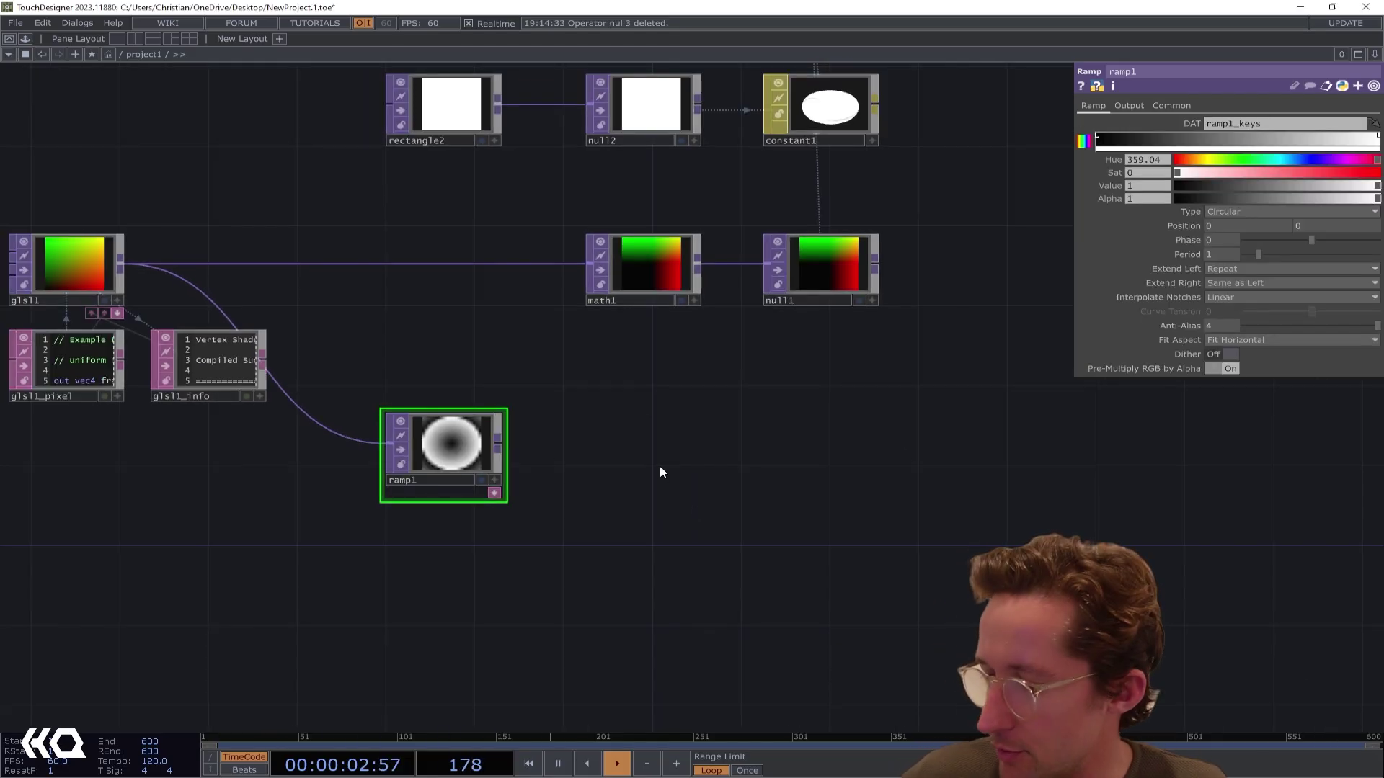
left_click(608, 438)
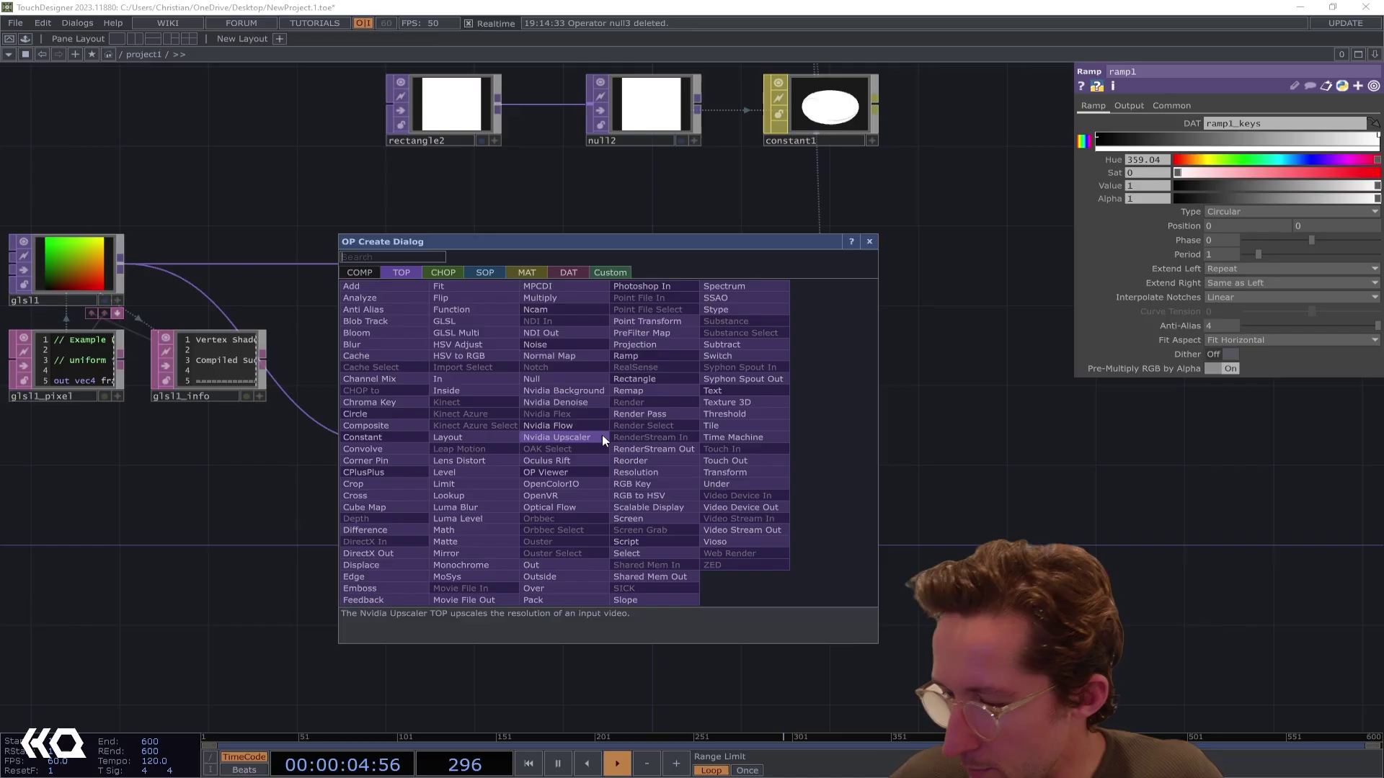
left_click(602, 435)
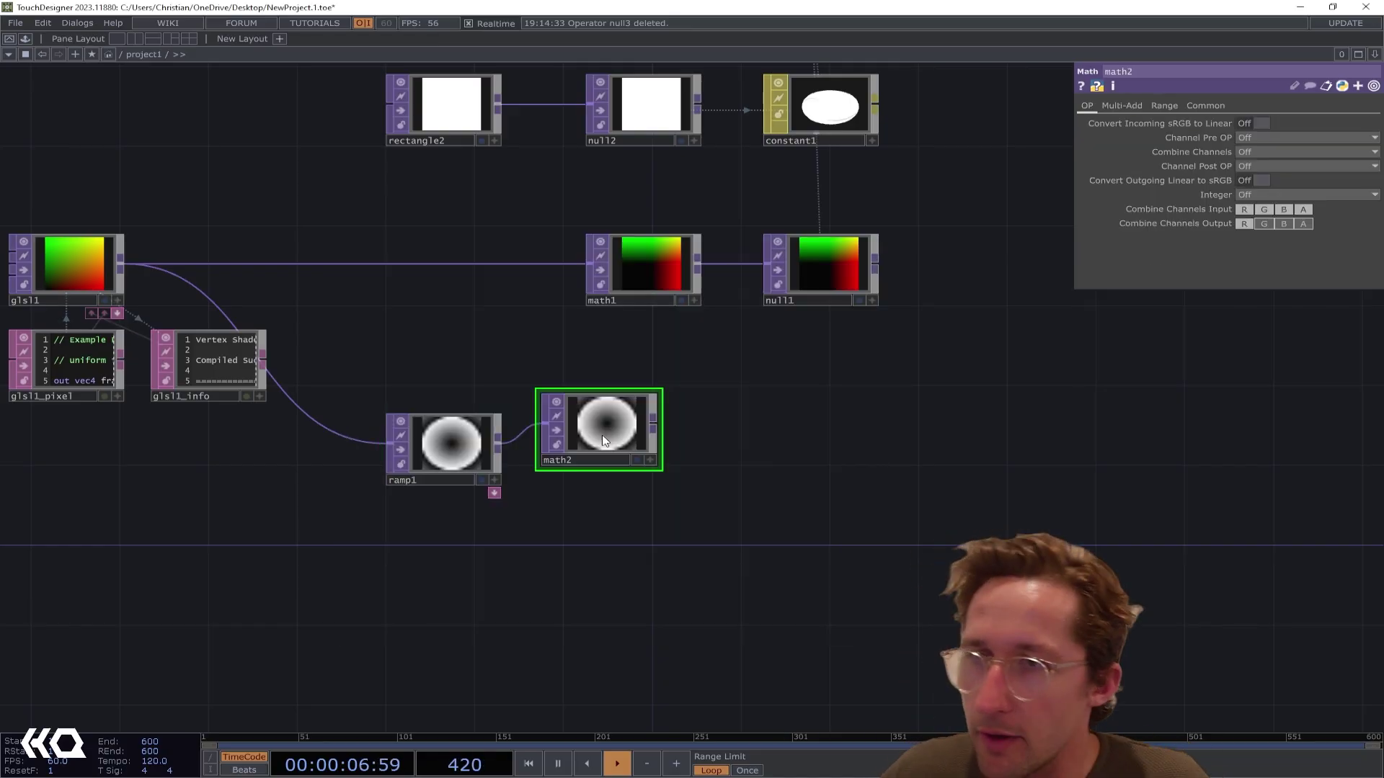
left_click_drag(604, 441, 627, 460)
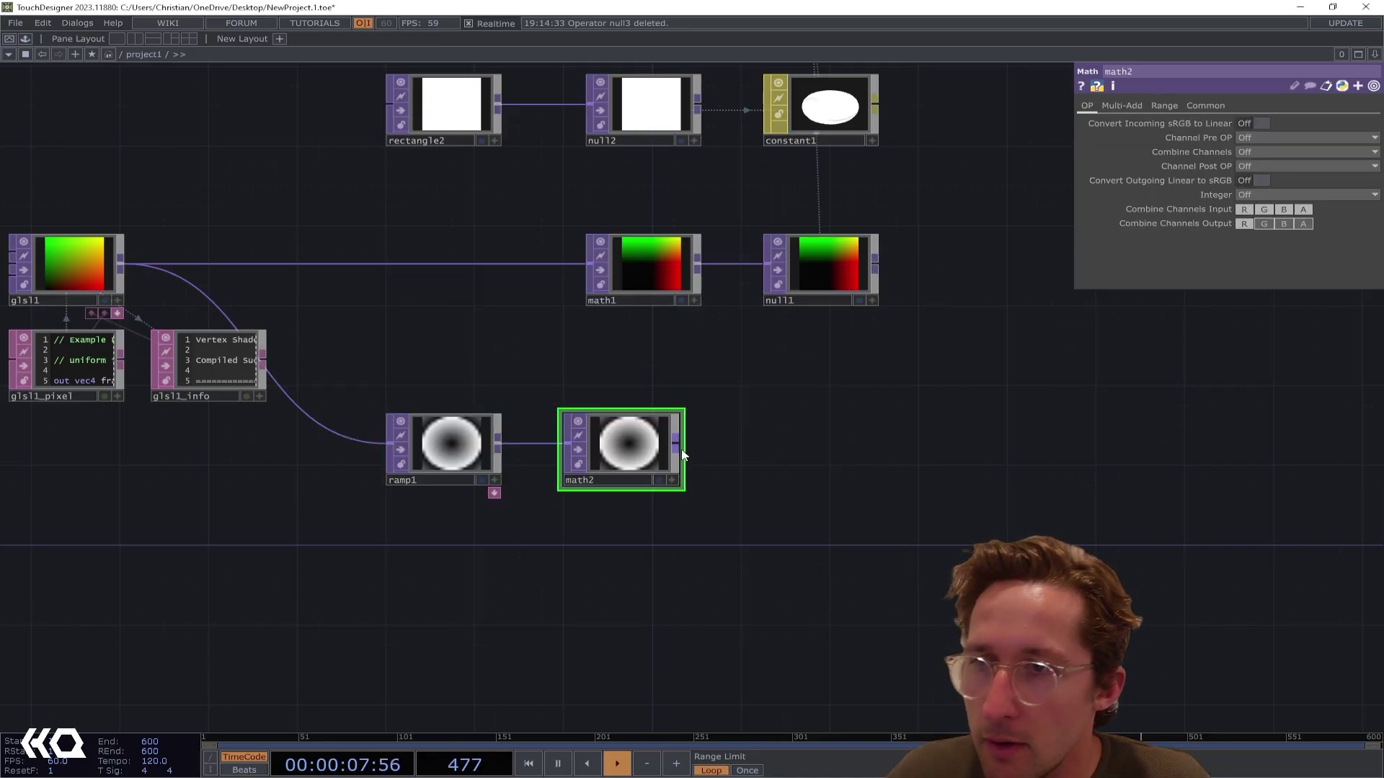
left_click(822, 443)
type("nu")
key("Return")
left_click(820, 440)
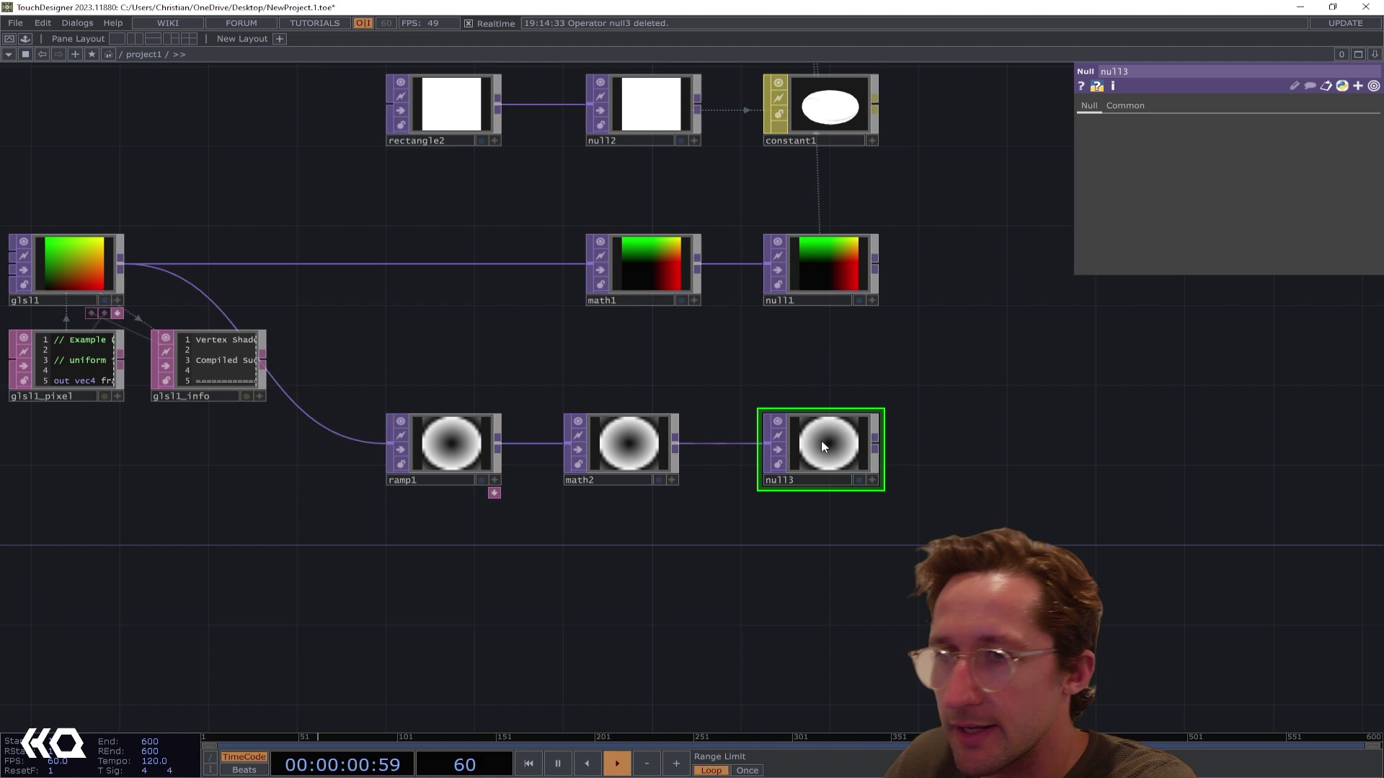
Assign the ramp chain's Null TOP as the Geometry COMP's instance Scale OP, with Scale X, Y and Z set to r
left_click_drag(962, 291, 813, 470)
left_click(669, 161)
left_click_drag(688, 637, 1133, 454)
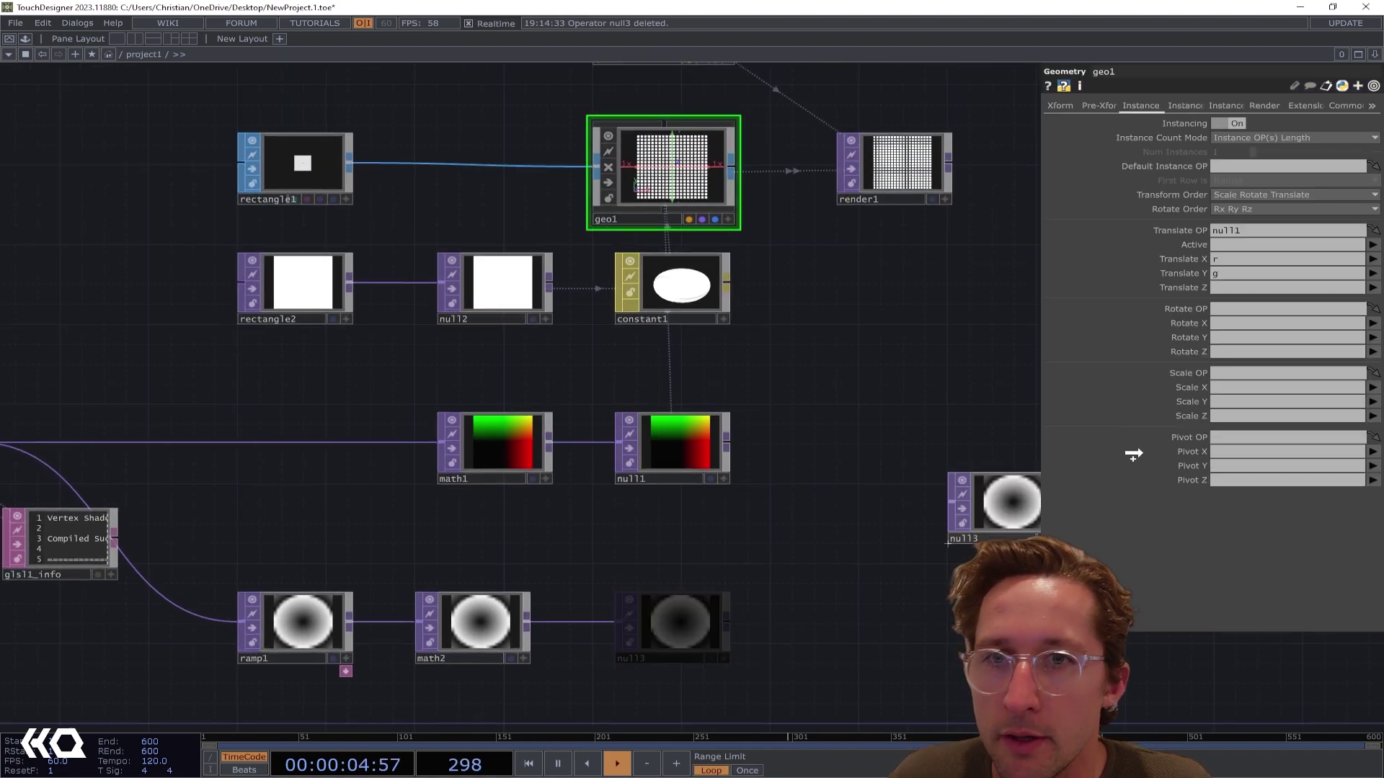
left_click_drag(1276, 371, 1279, 373)
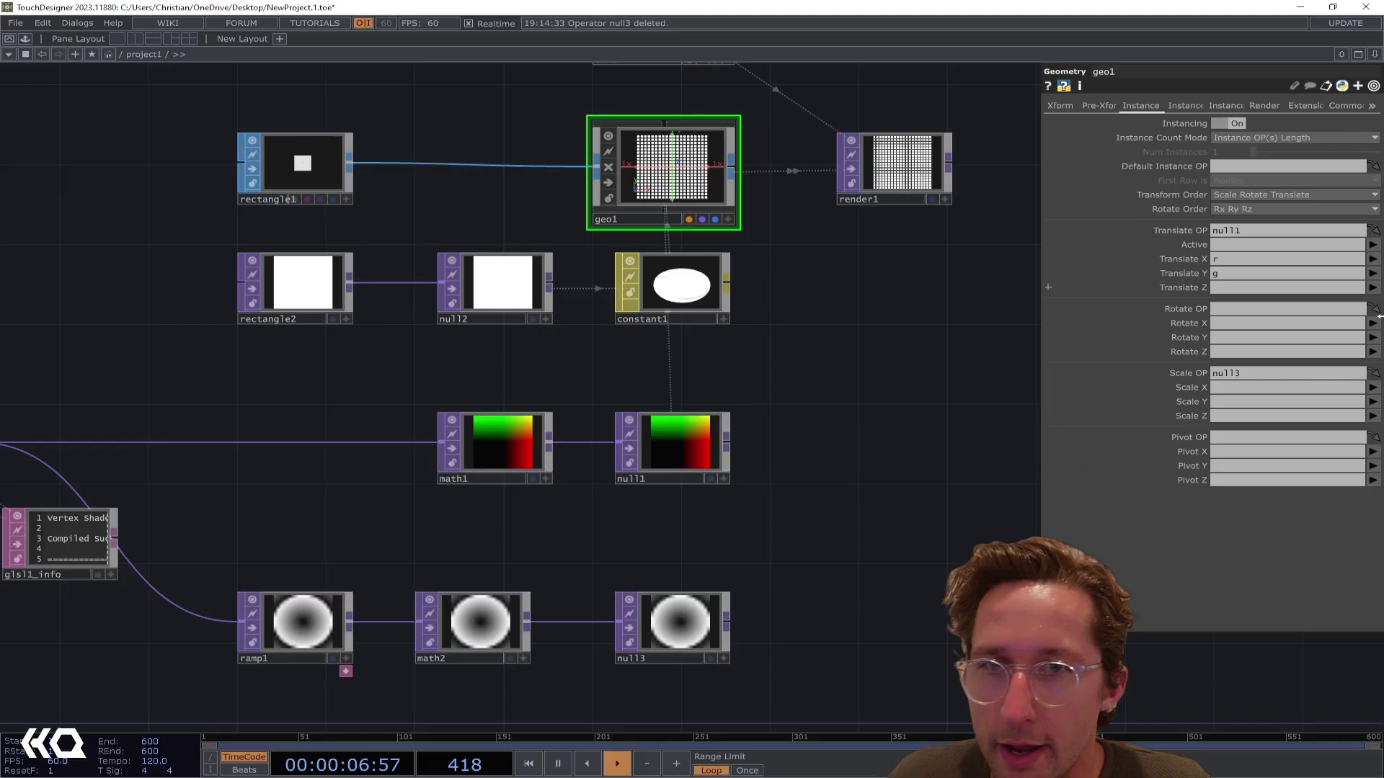
left_click(1373, 402)
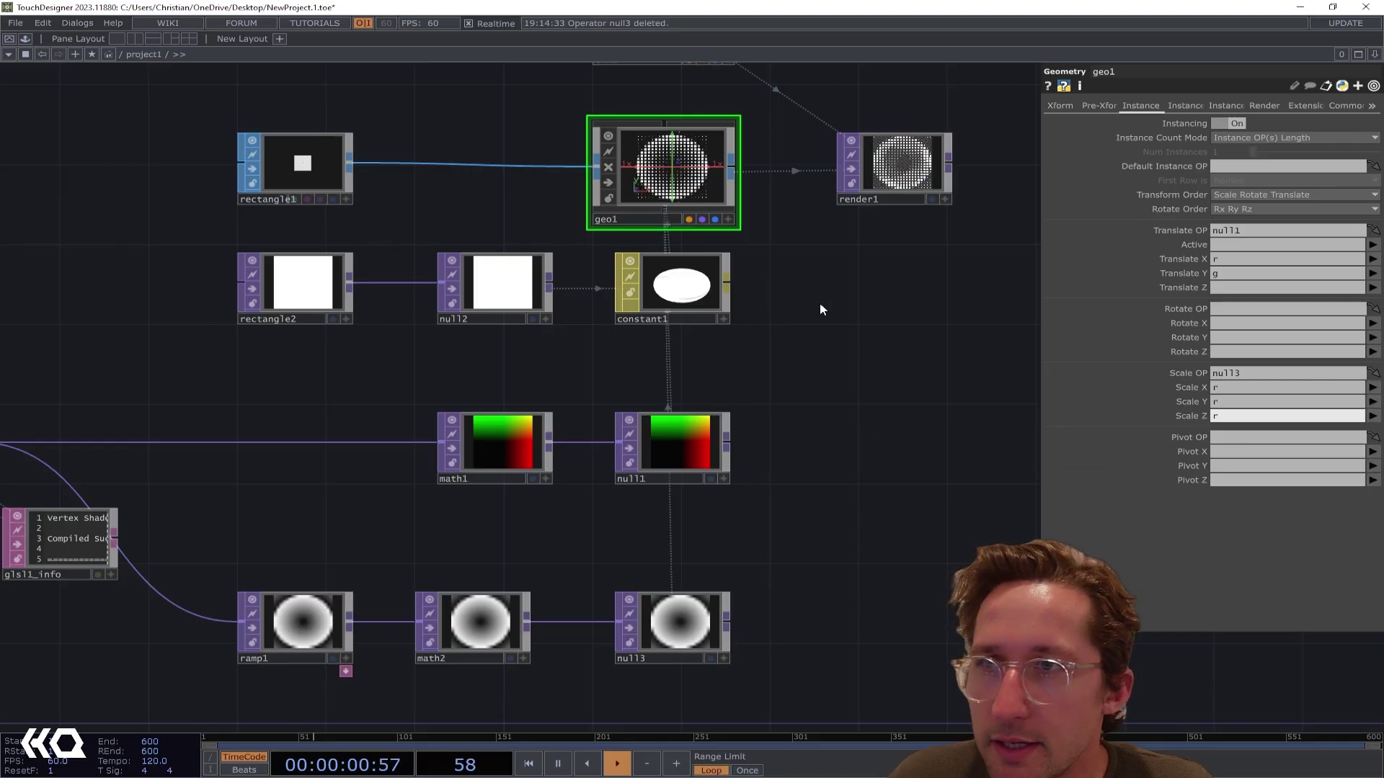
Shift the ramp chain's Math TOP so it lines up beneath the upper Math TOP
left_click_drag(854, 448, 866, 271)
left_click_drag(486, 392, 507, 429)
left_click_drag(494, 473, 516, 473)
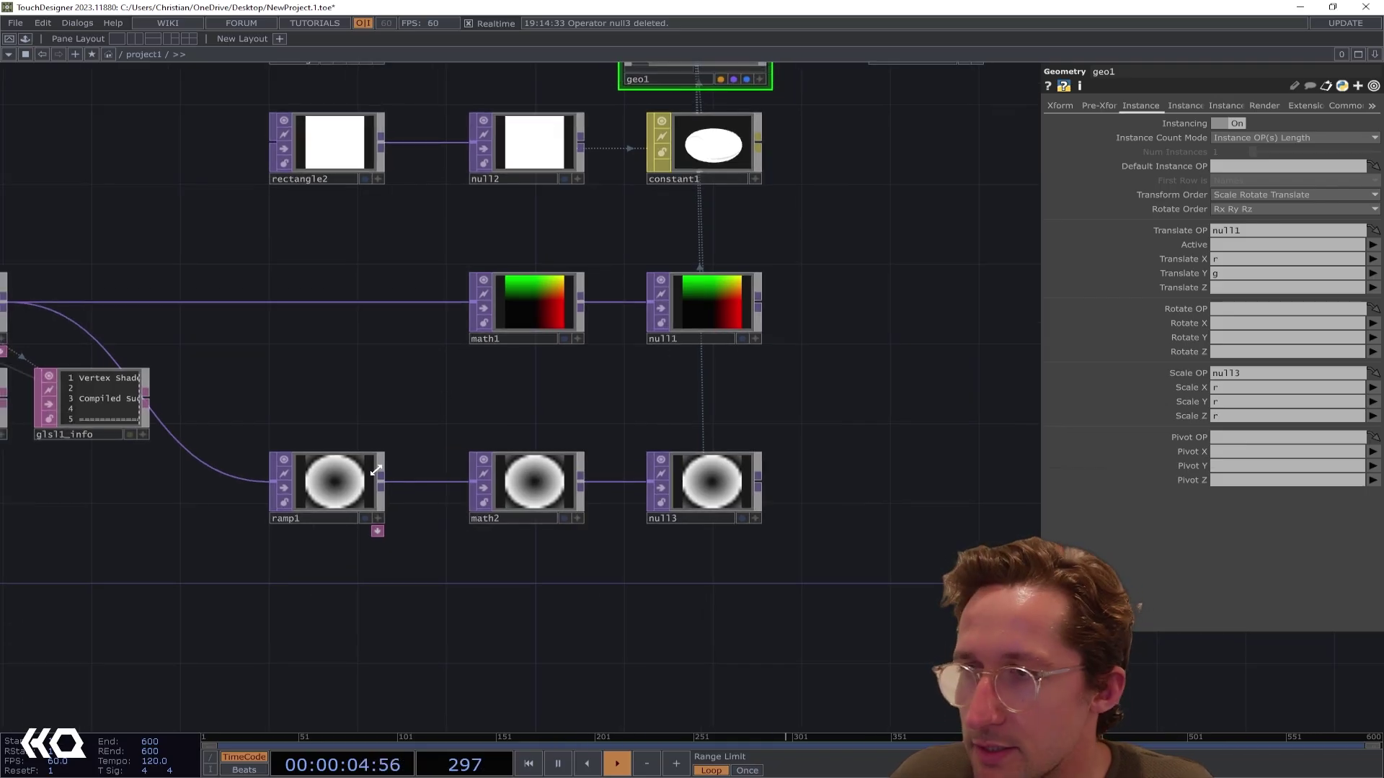
Animate the Ramp TOP by setting its Phase to the expression absTime.seconds
left_click(341, 483)
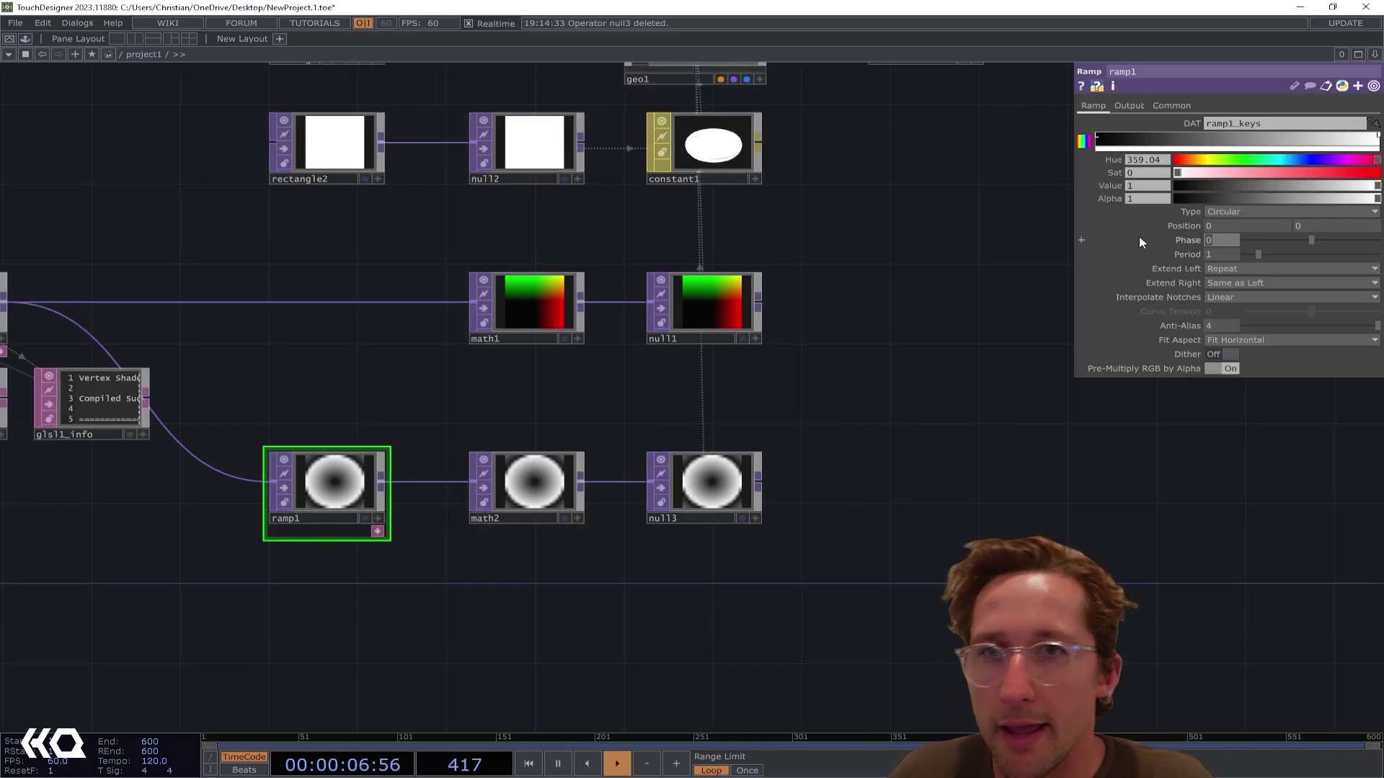
type("abs")
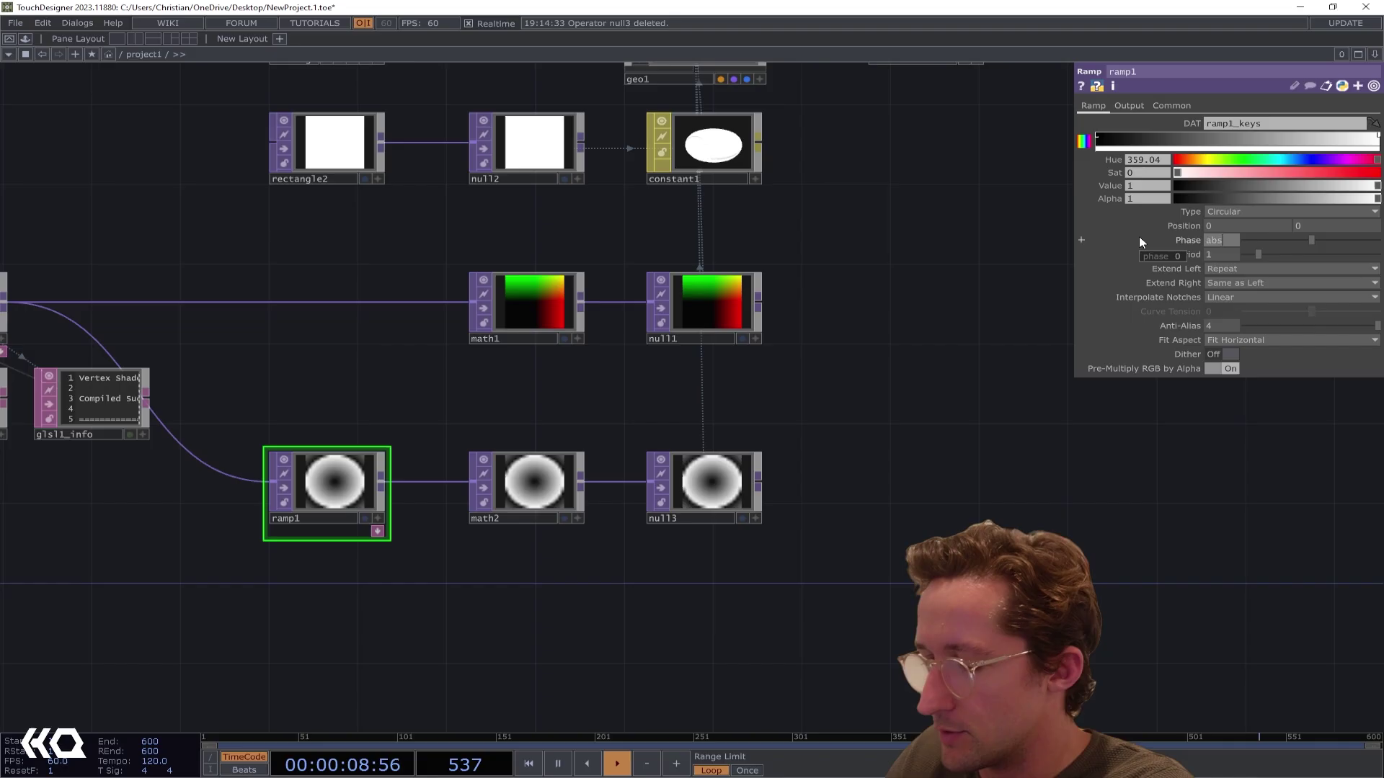
type("Time.")
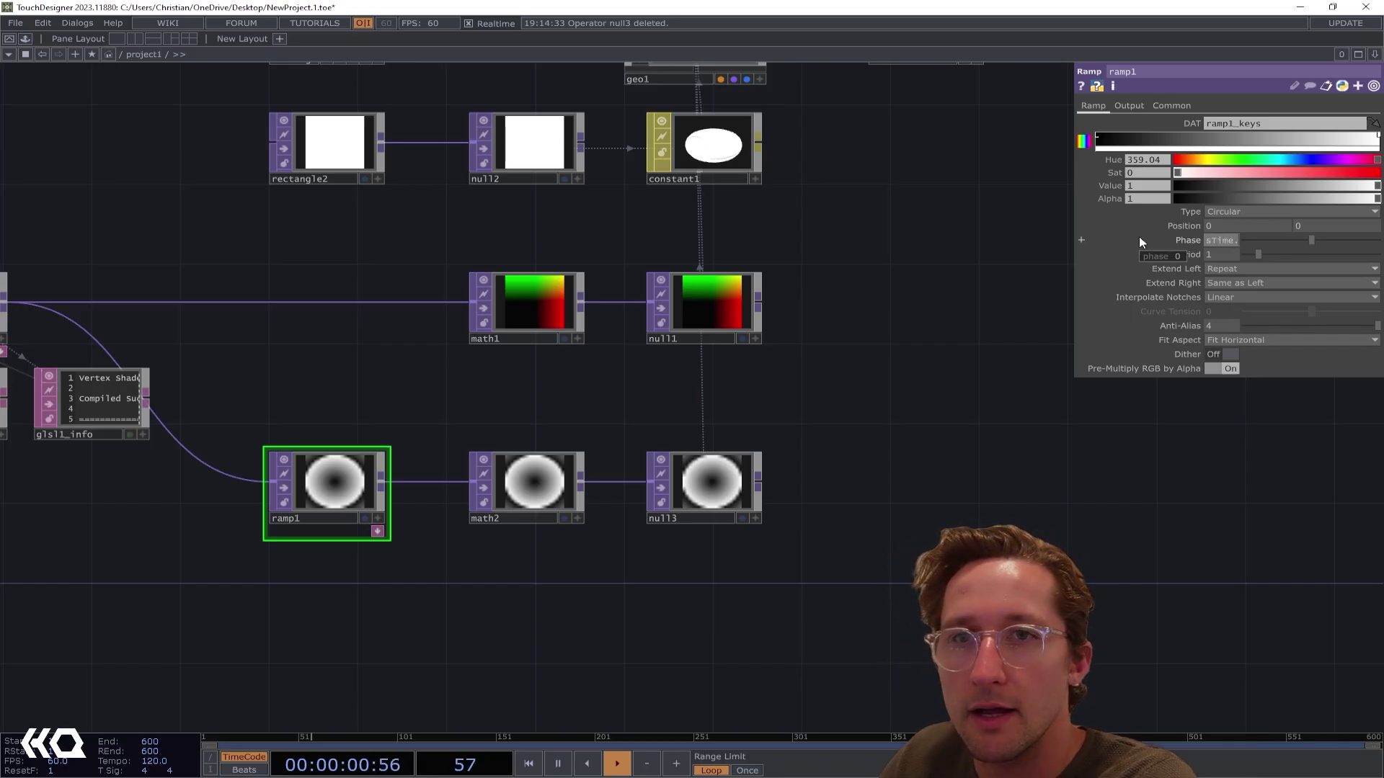
type("secon")
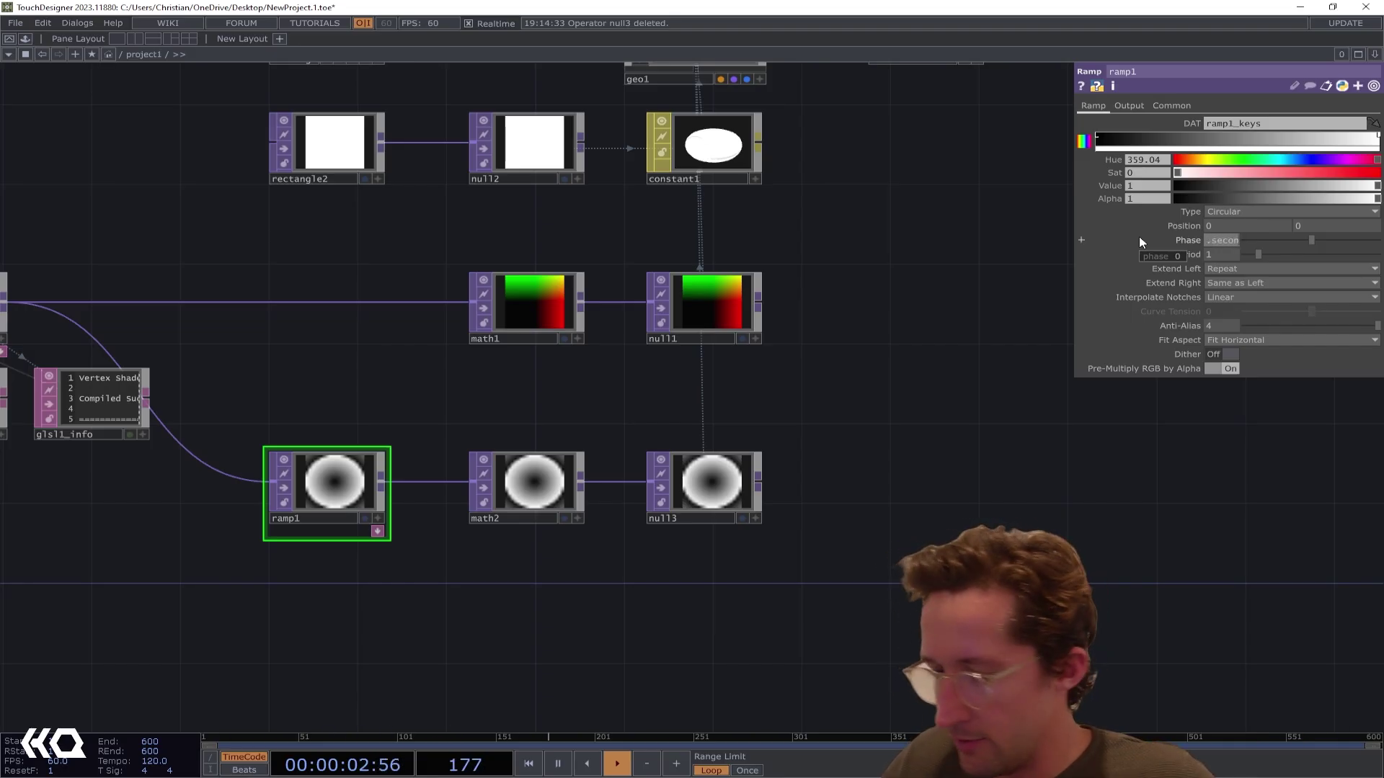
type("ds")
key("Return")
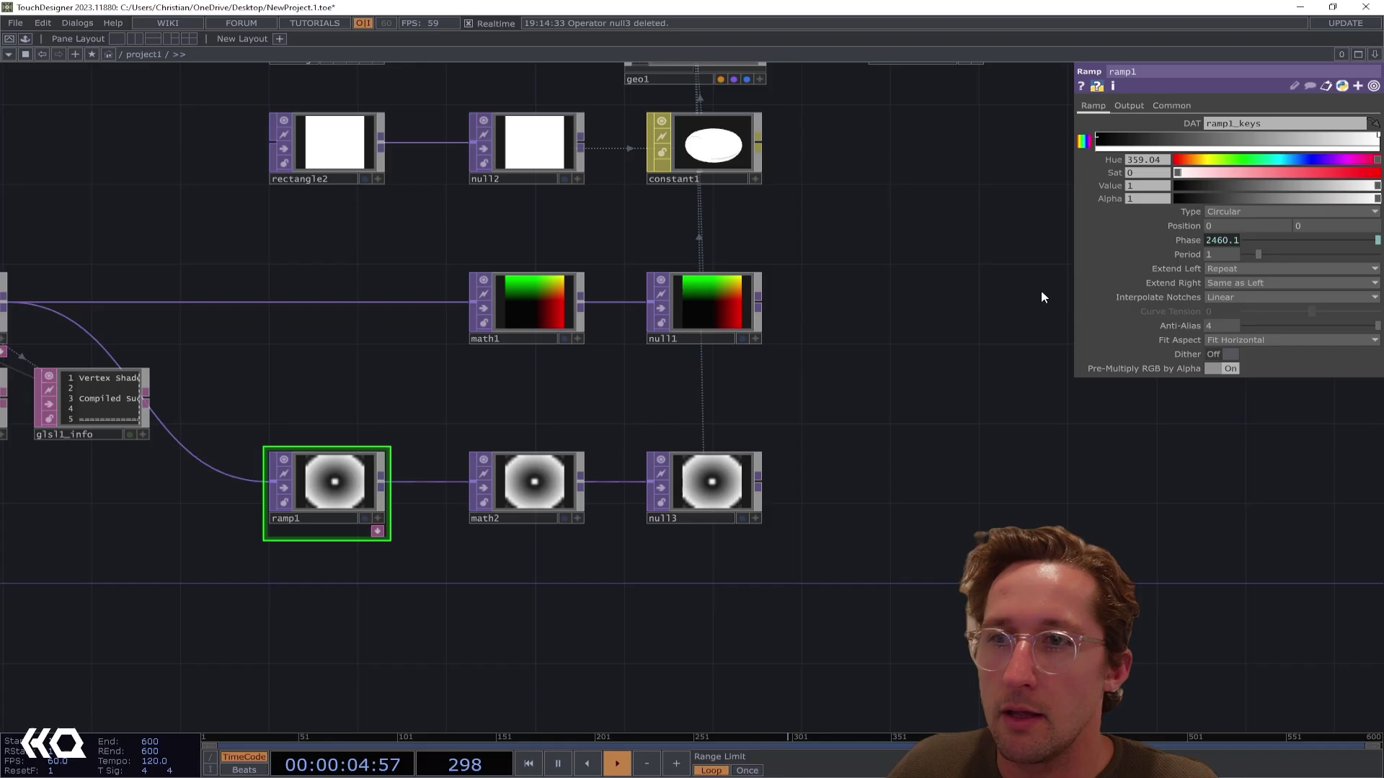
left_click_drag(899, 285, 735, 676)
scroll(768, 407, "up", 5)
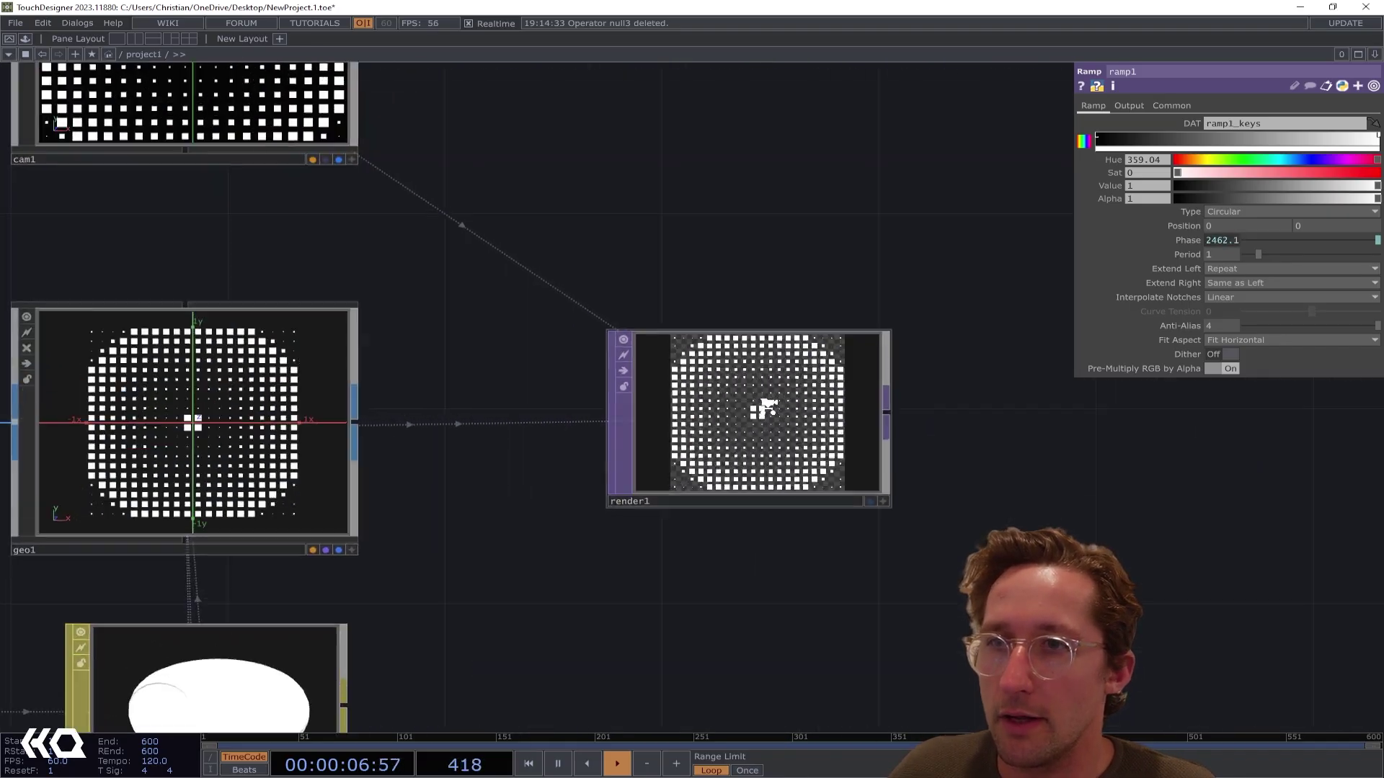
scroll(769, 408, "up", 3)
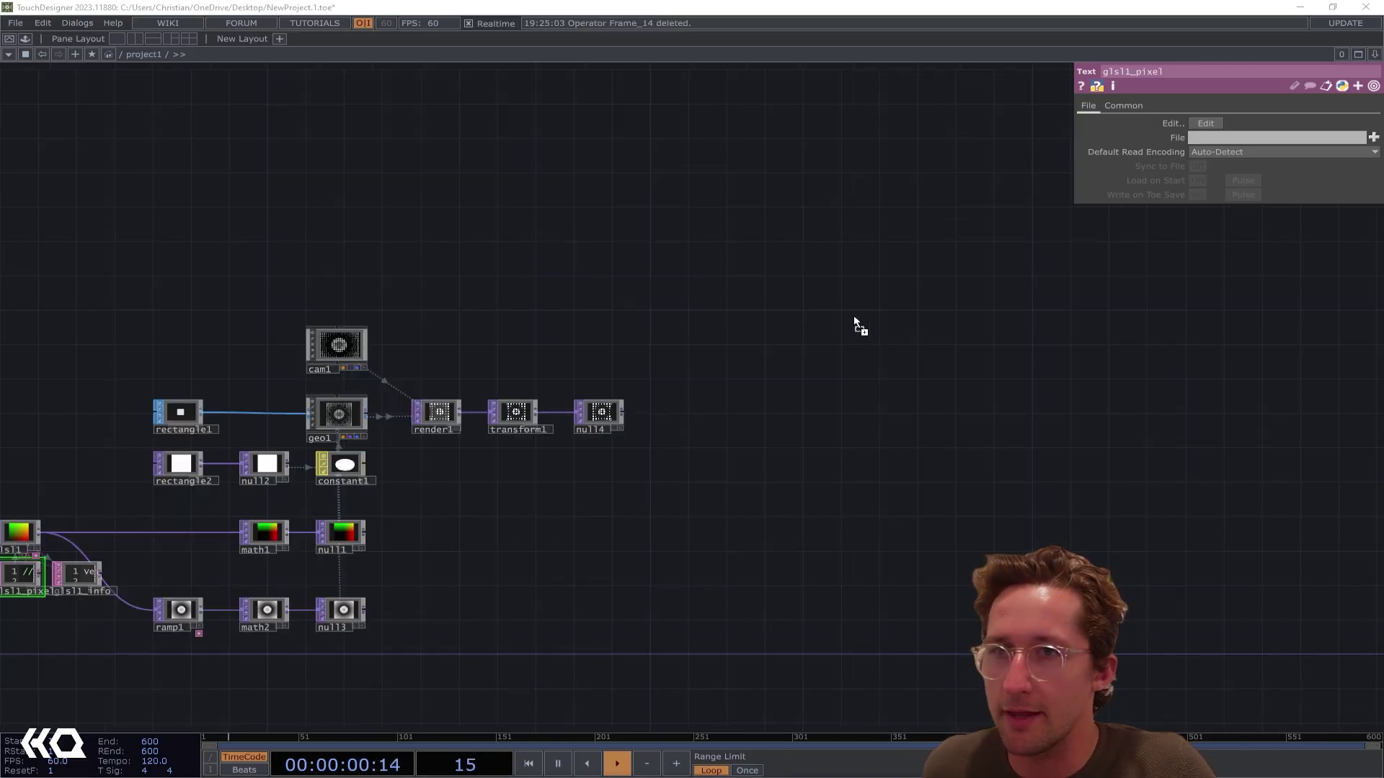
Import the building photo Frame-14.jpg into the network beyond the render chain's Null TOP
left_click_drag(854, 317, 853, 317)
scroll(853, 318, "up", 5)
left_click_drag(974, 426, 812, 441)
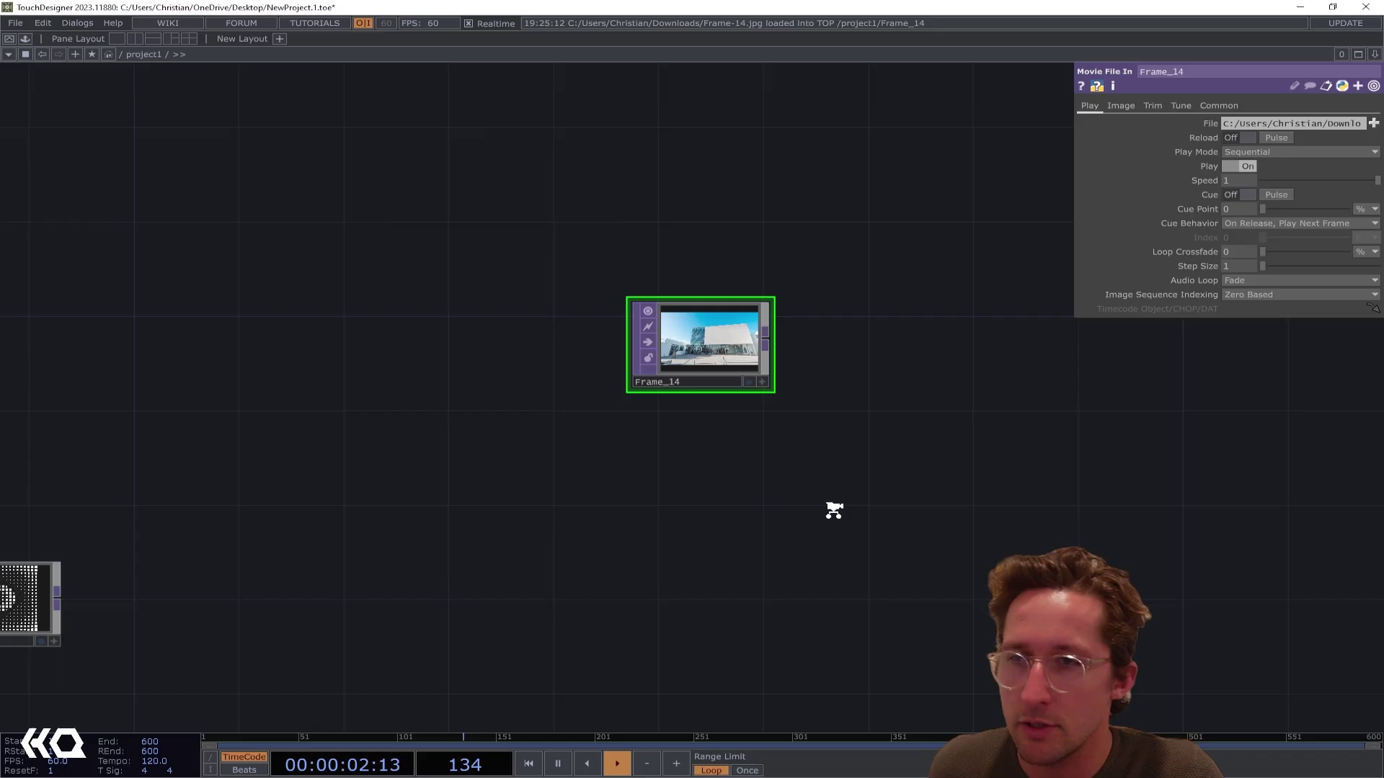
Add a kantanMapper component from the Mapping palette beside the building photo
scroll(834, 511, "down", 2)
left_click(25, 40)
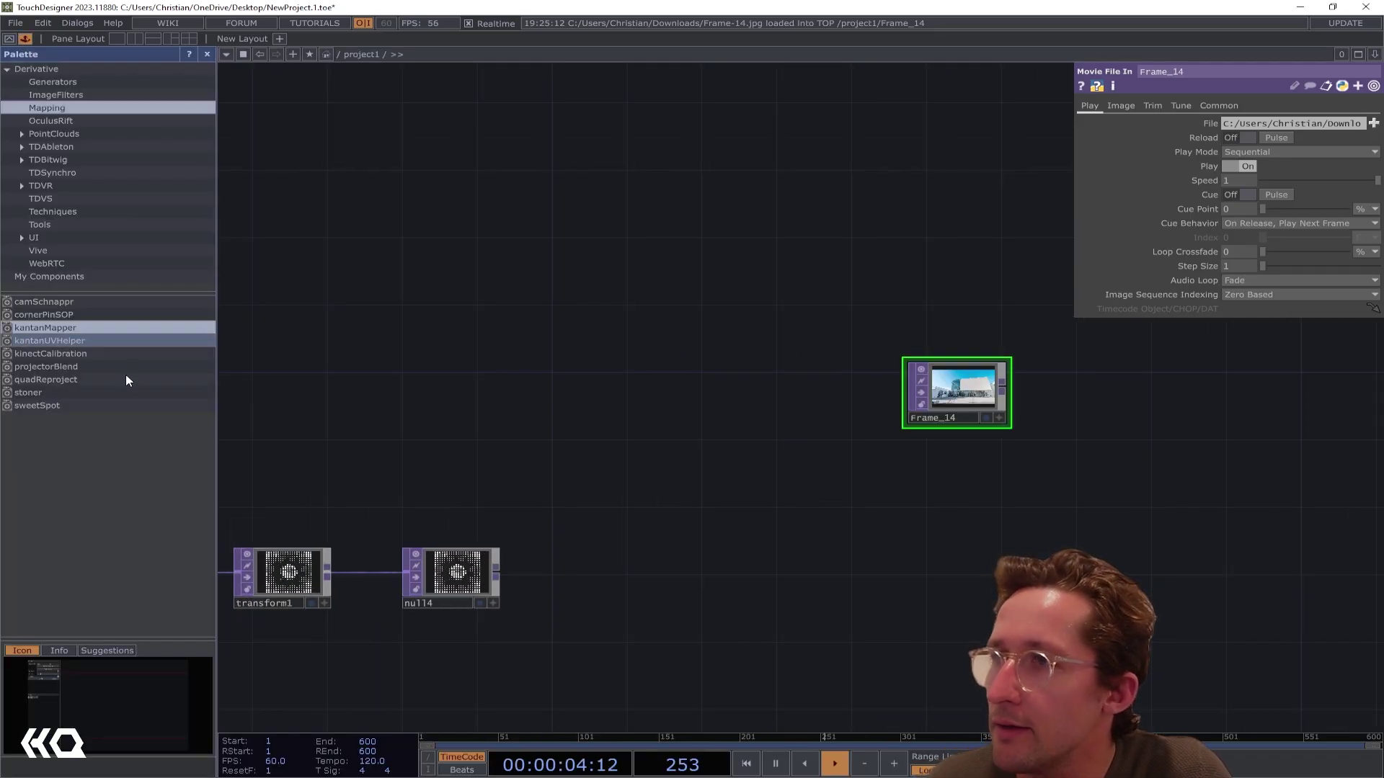
left_click_drag(83, 327, 988, 515)
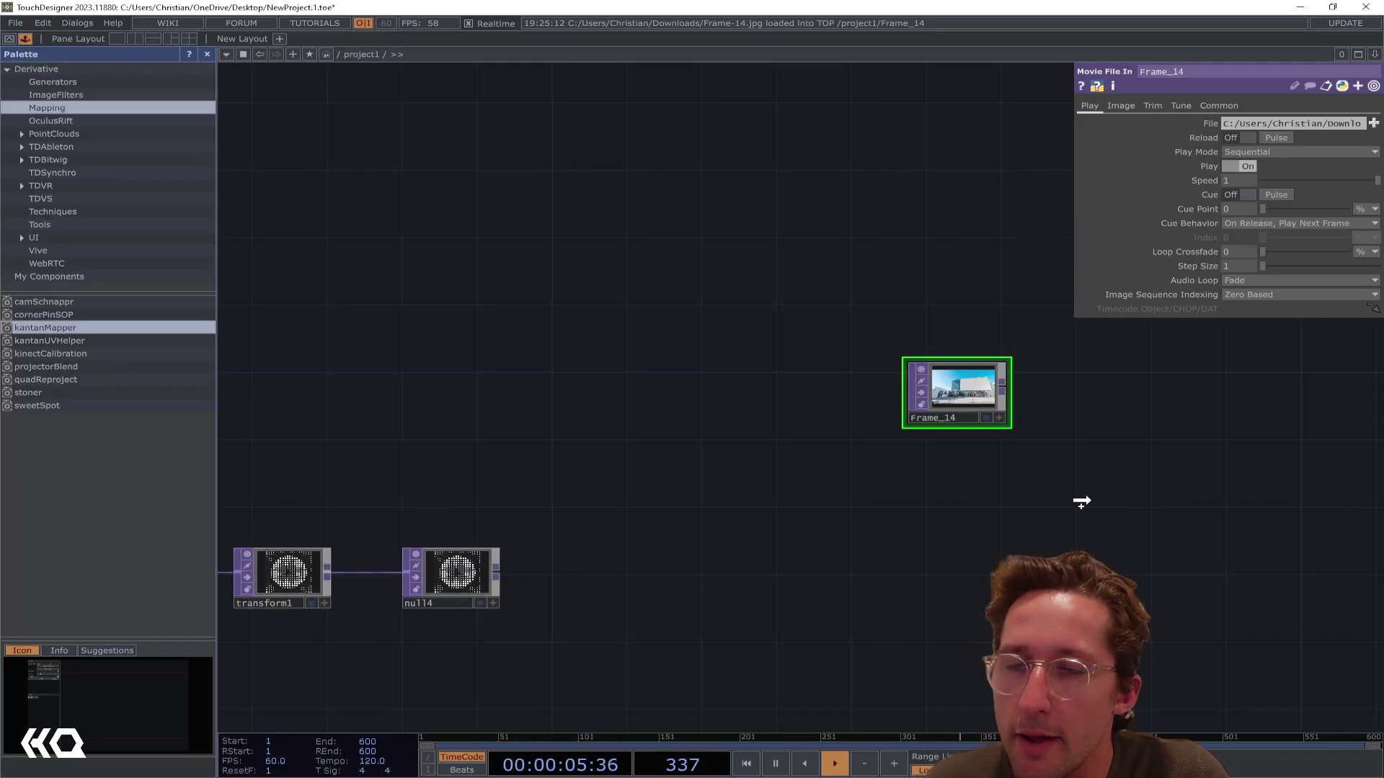
left_click_drag(1081, 502, 1124, 497)
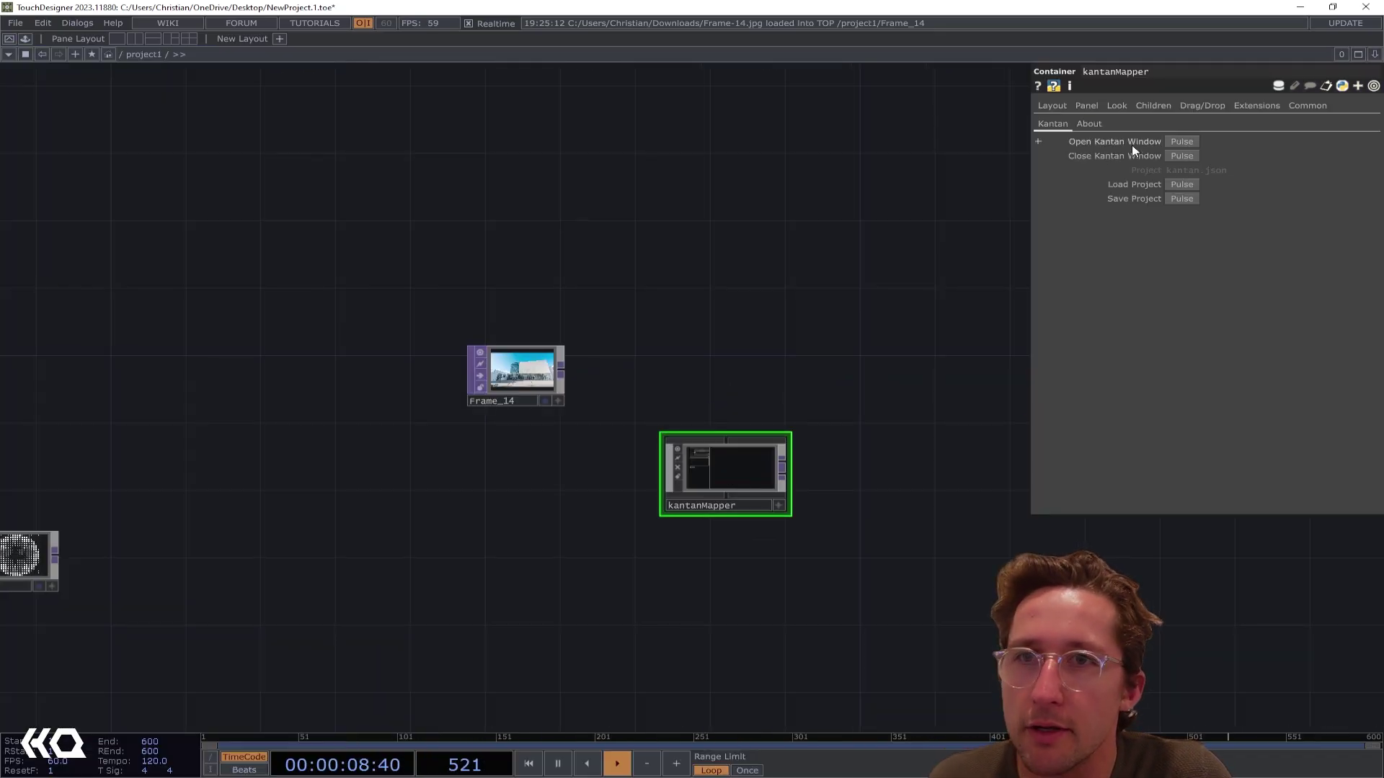
Open the Kantan window and assign the Frame_14 photo as its Bg Mask
left_click(1171, 143)
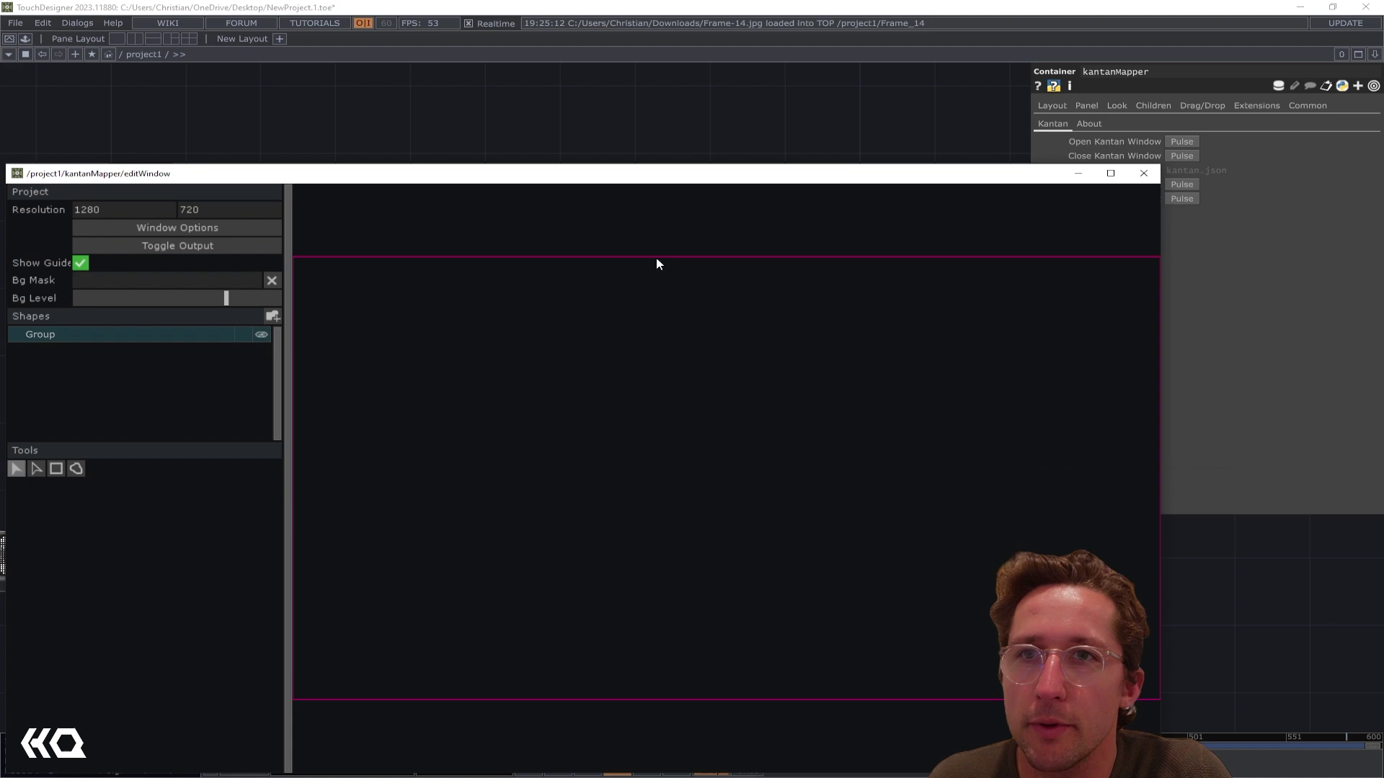
left_click_drag(244, 173, 926, 182)
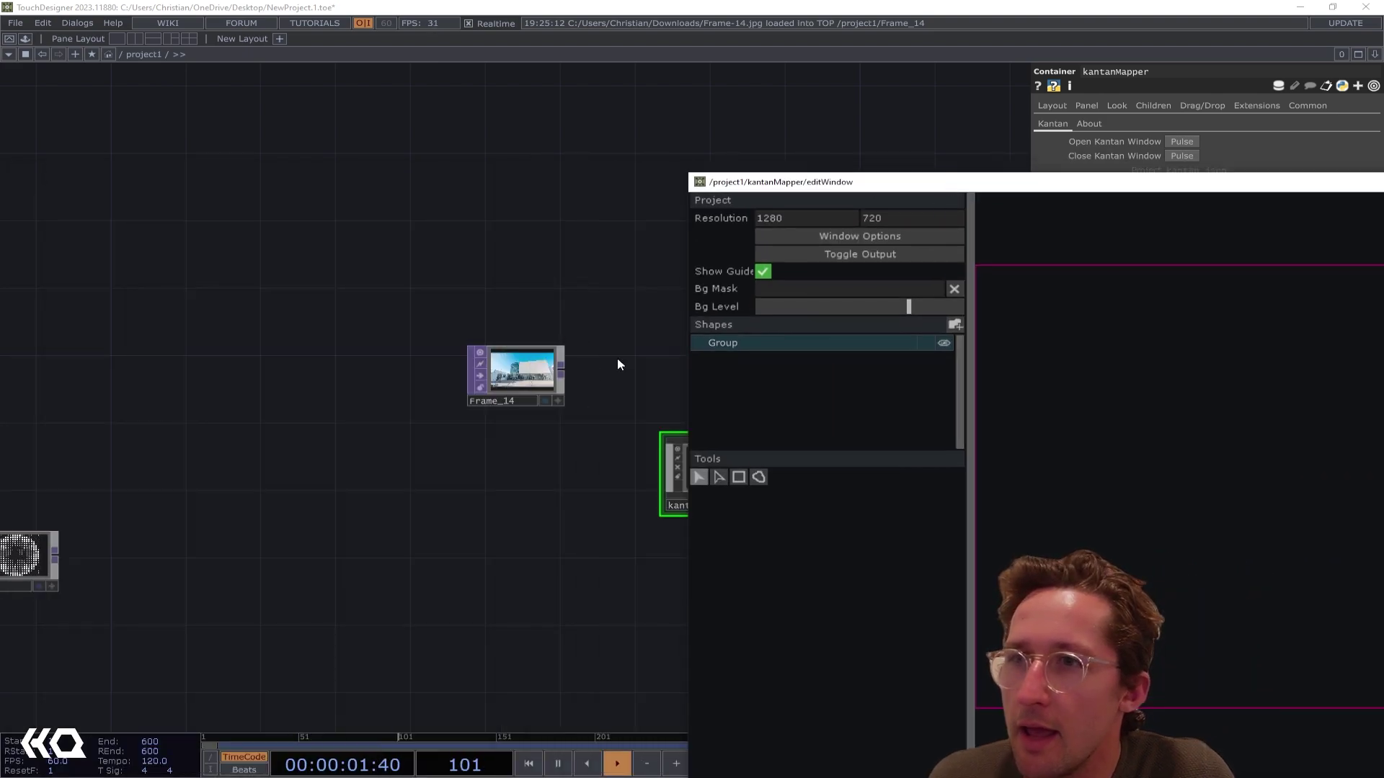
left_click_drag(526, 380, 779, 292)
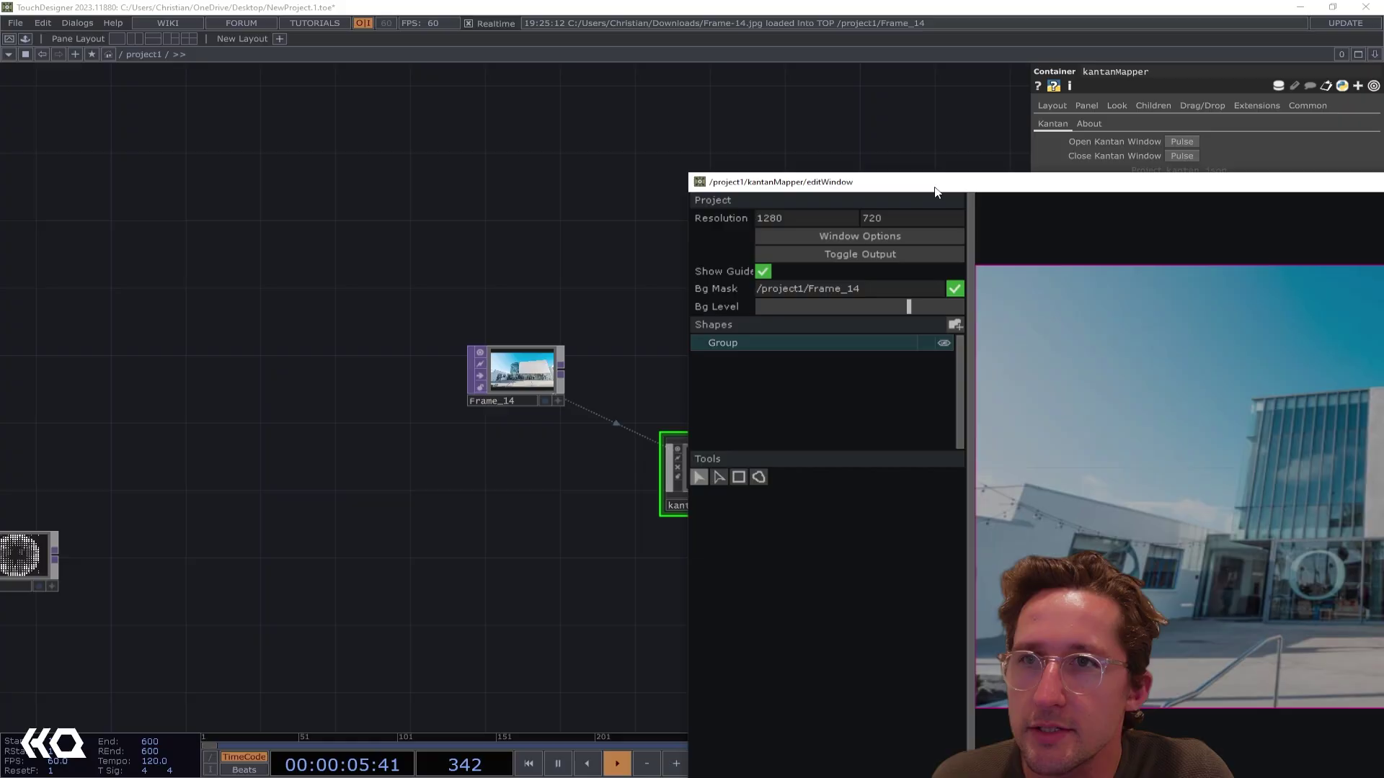
left_click_drag(935, 191, 447, 100)
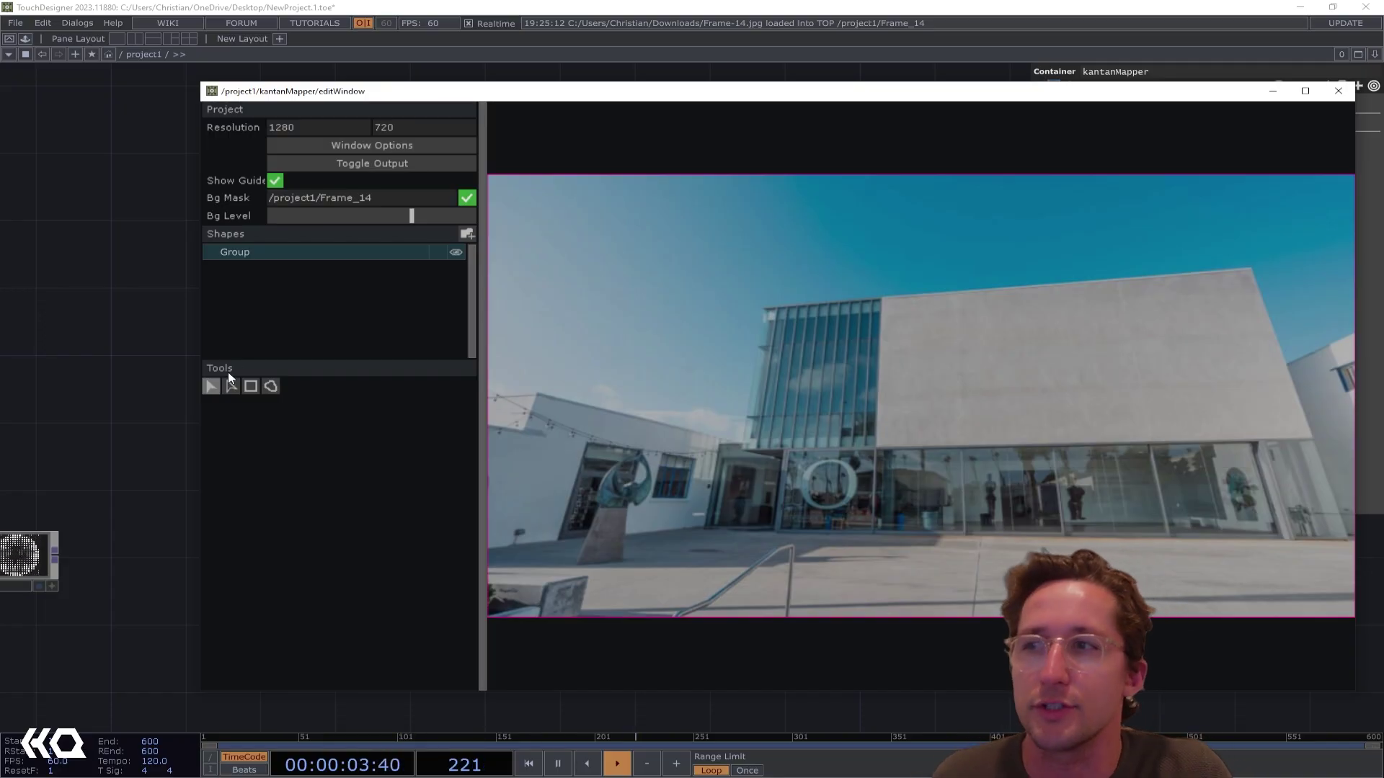
Draw a rectangle about 631 by 225 over the building's blank upper wall and fit its corners to the wall's outline
left_click(251, 387)
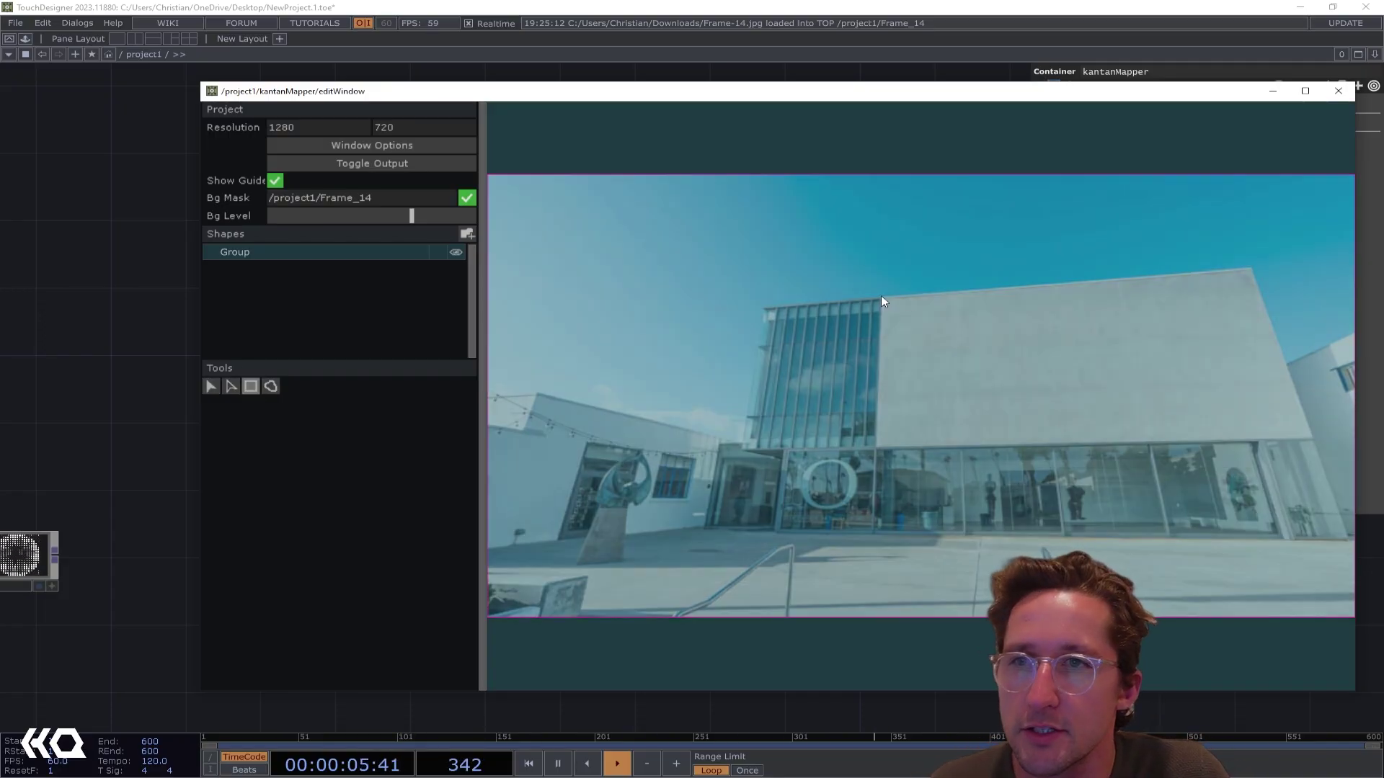
left_click_drag(884, 299, 1312, 437)
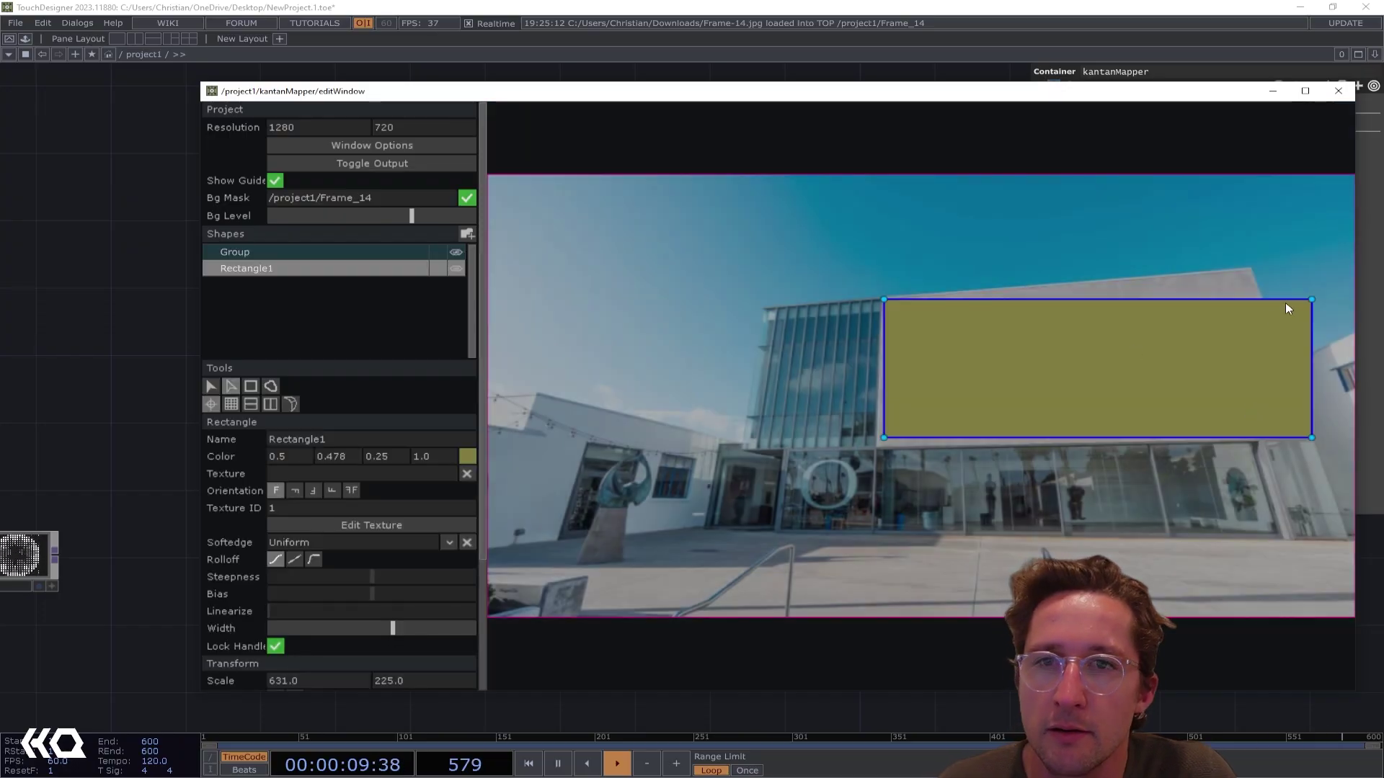
left_click_drag(1254, 273, 1251, 268)
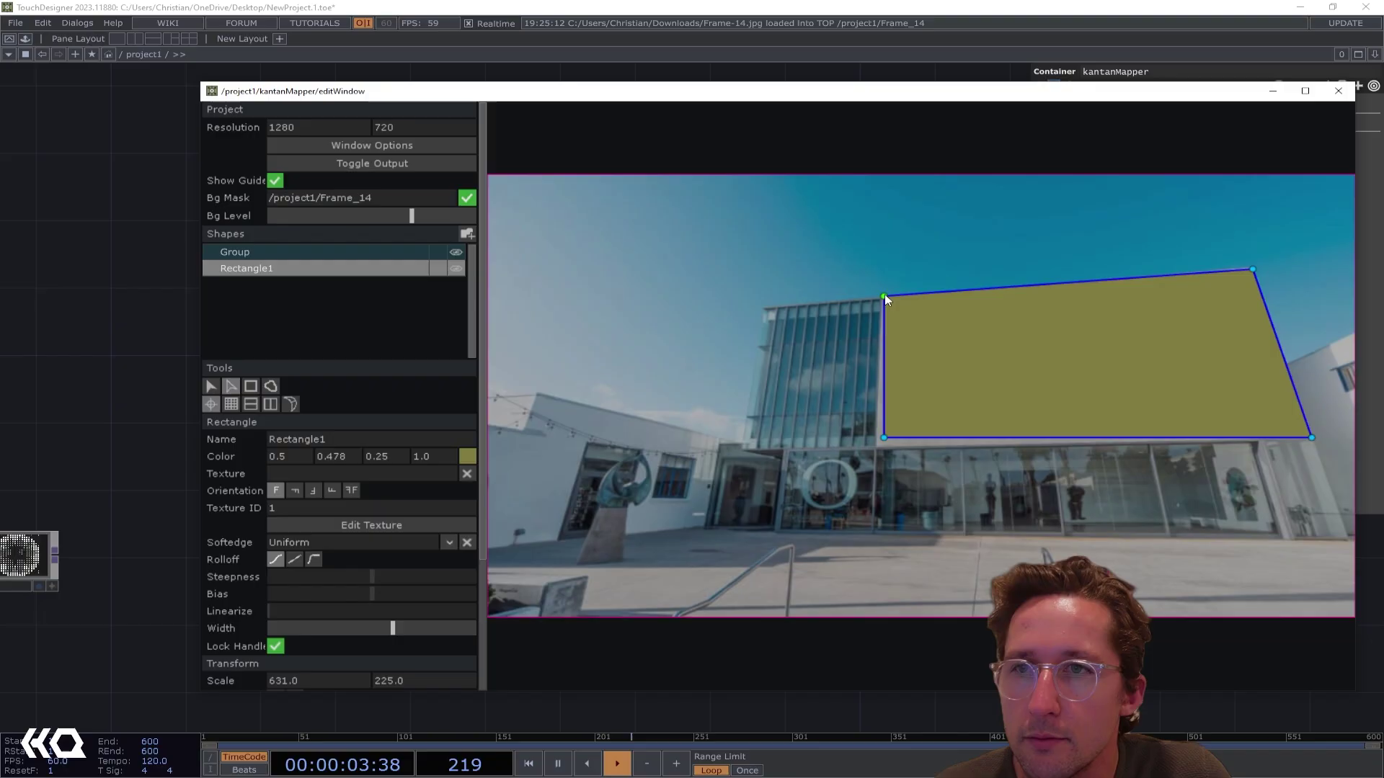
left_click_drag(884, 438, 878, 447)
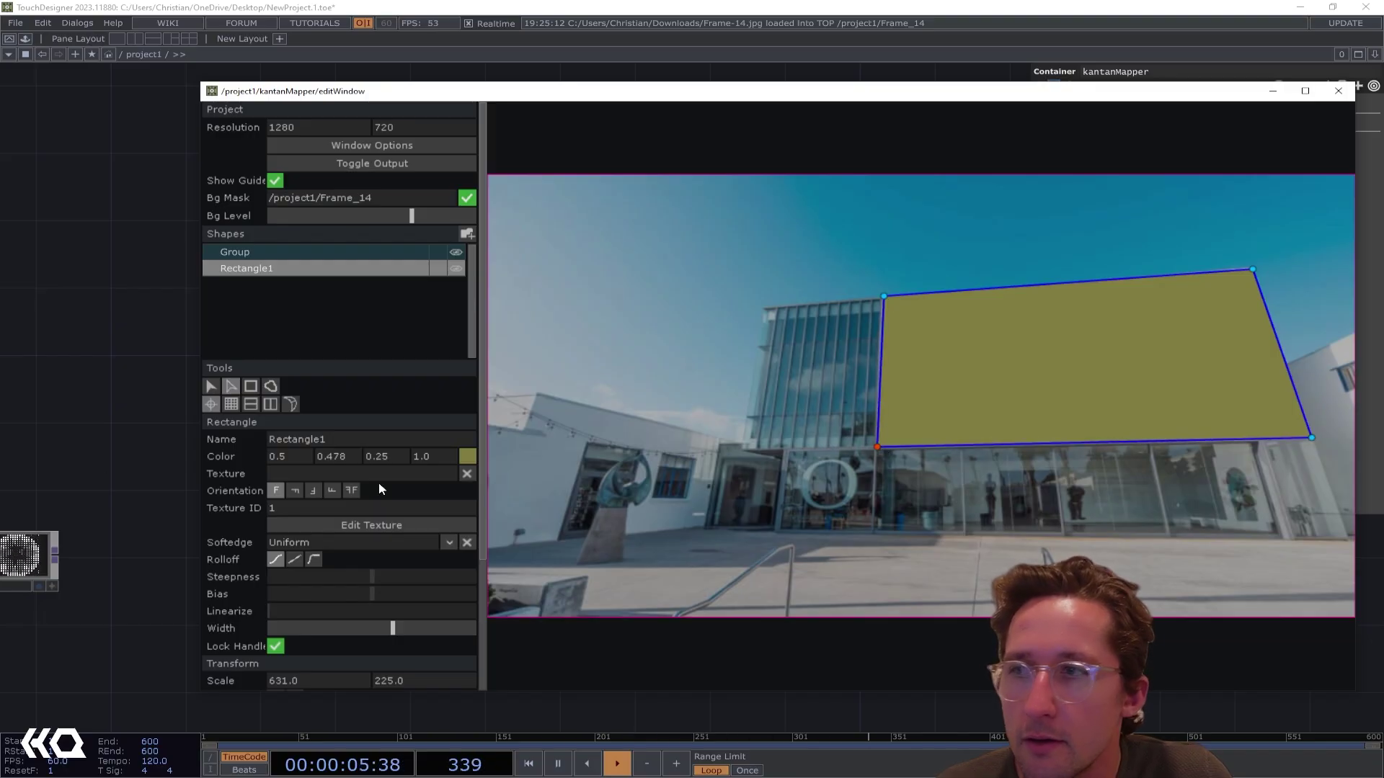
Assign the render chain's Null TOP, null4, as the Texture of Rectangle1 in the Kantan window
left_click_drag(169, 402, 247, 299)
left_click_drag(127, 413, 206, 413)
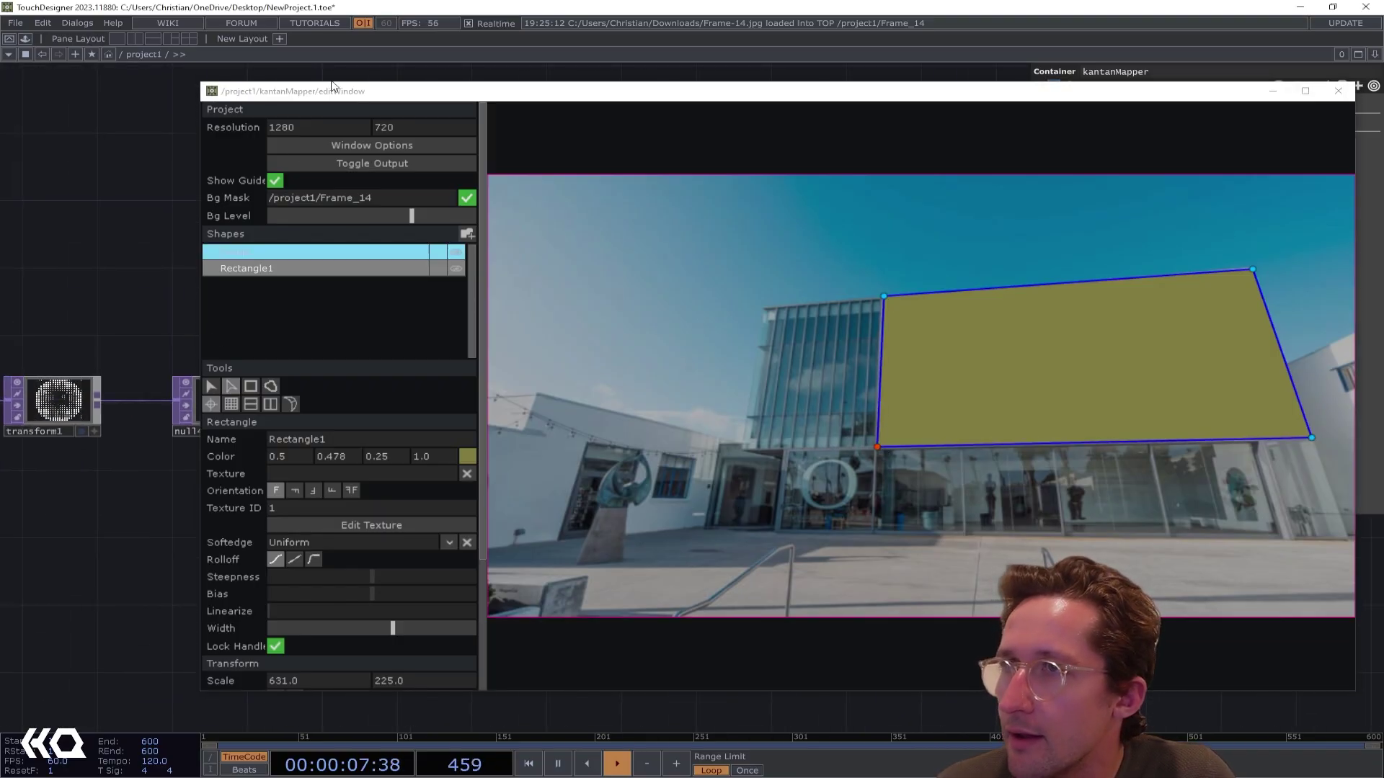
left_click_drag(347, 97, 632, 131)
left_click_drag(253, 473, 364, 555)
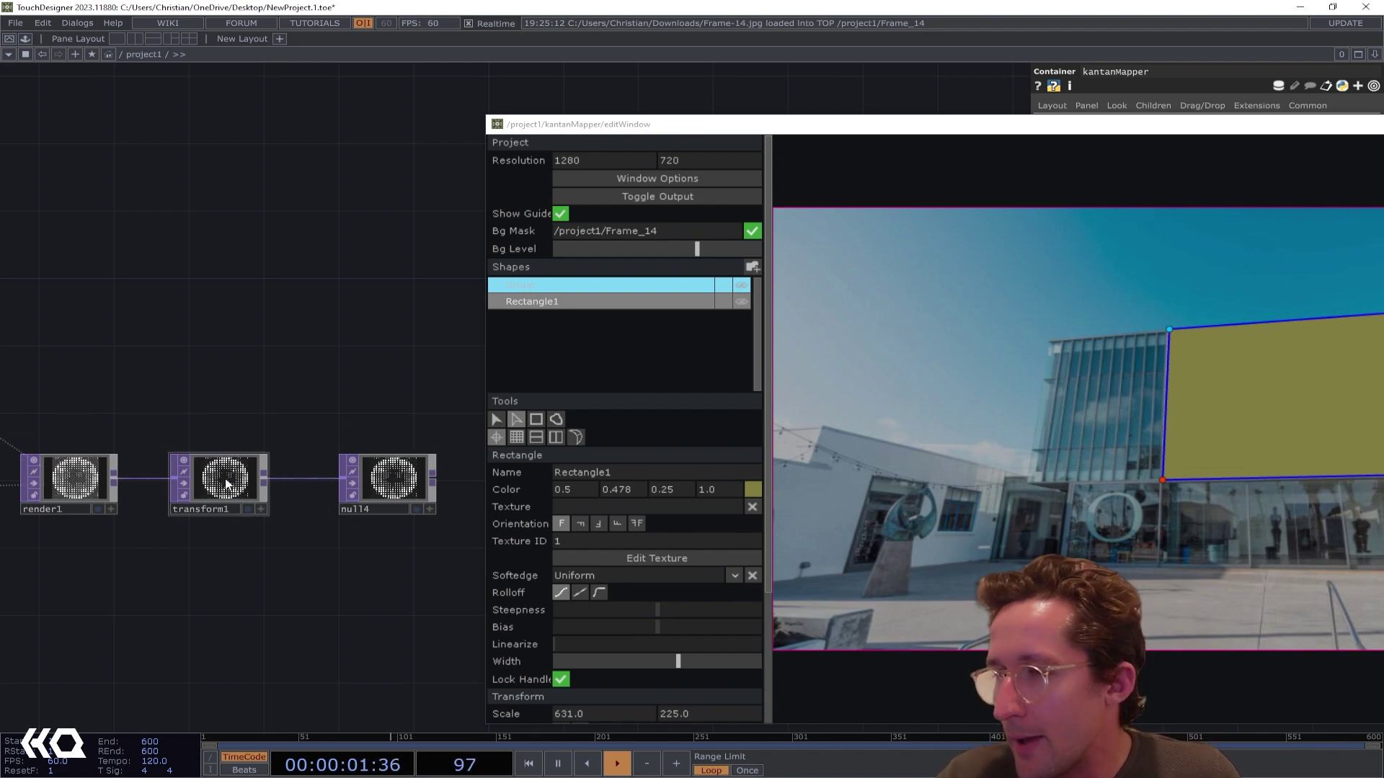
left_click_drag(263, 428, 231, 426)
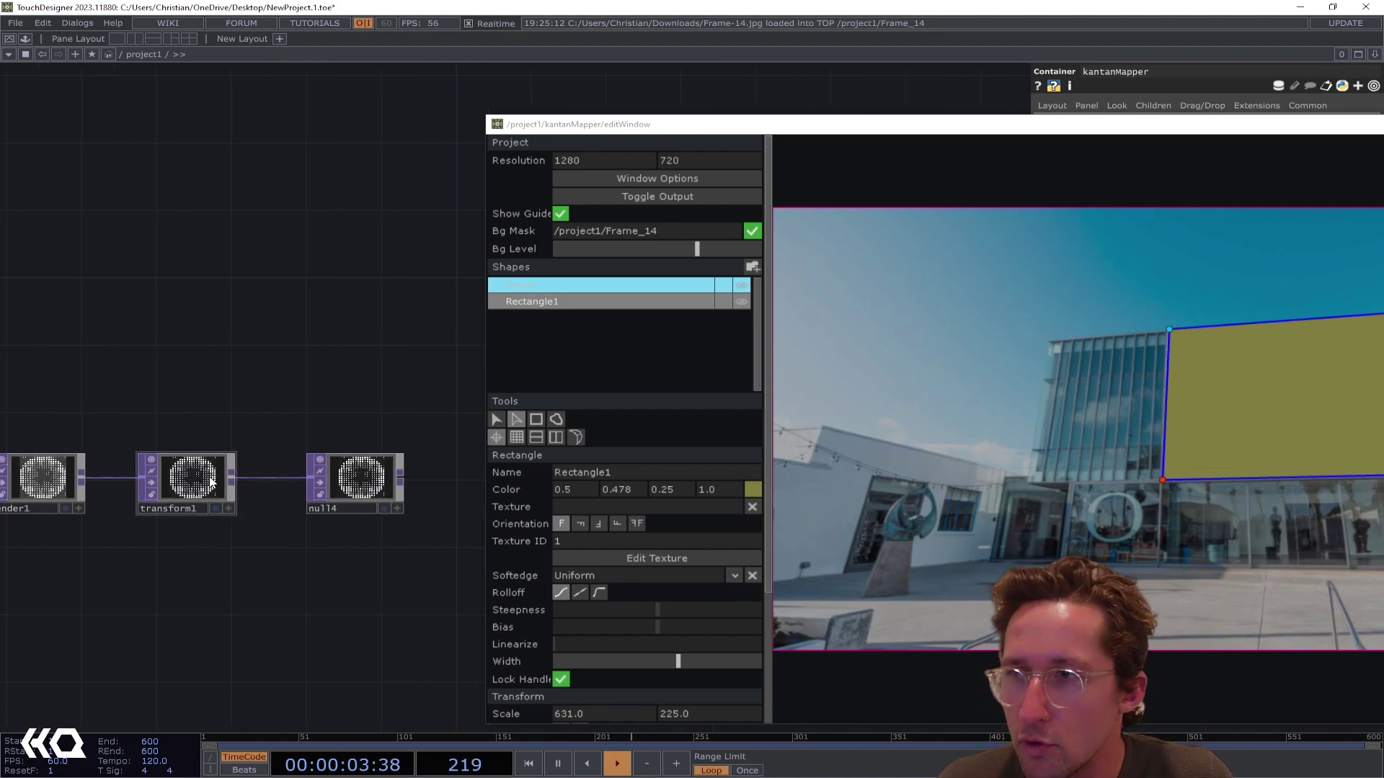
left_click_drag(328, 414, 269, 411)
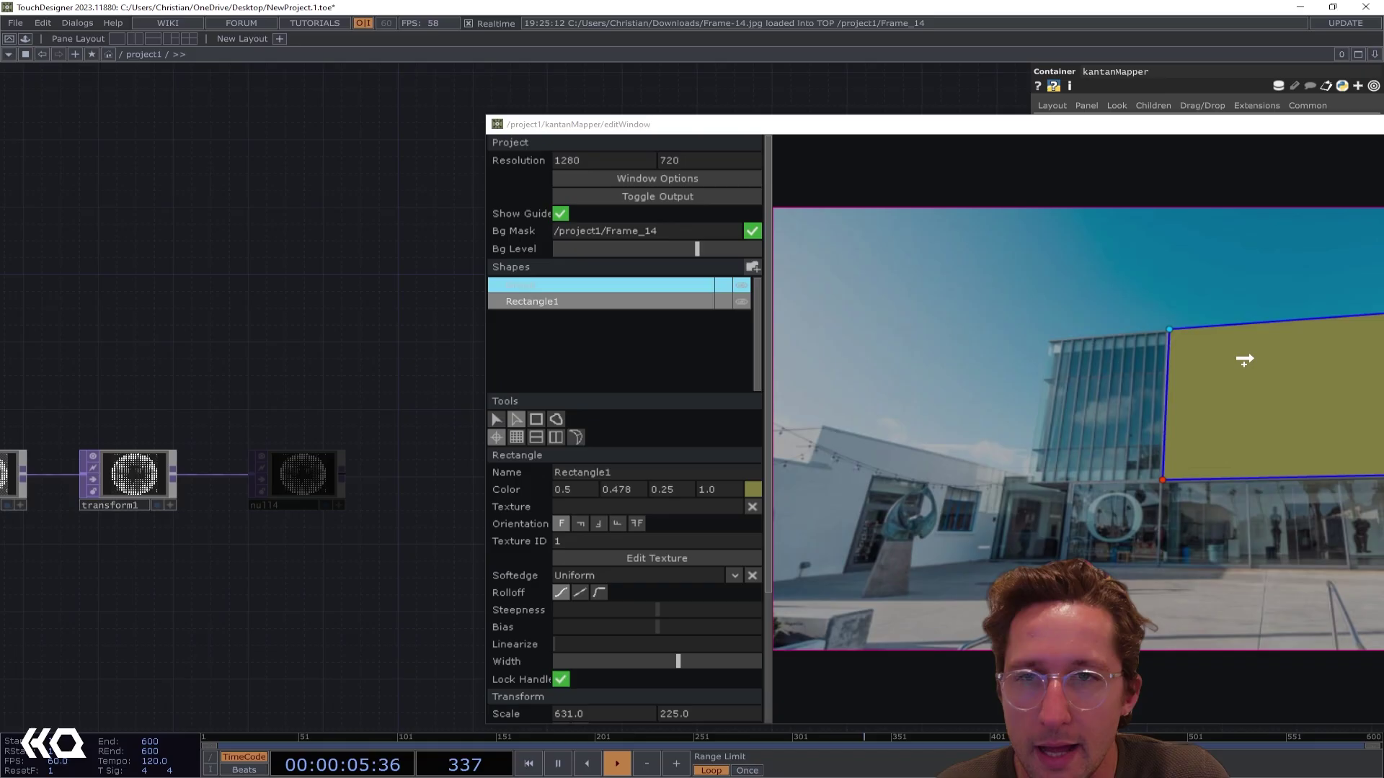
left_click_drag(1244, 360, 1244, 360)
left_click_drag(994, 128, 636, 102)
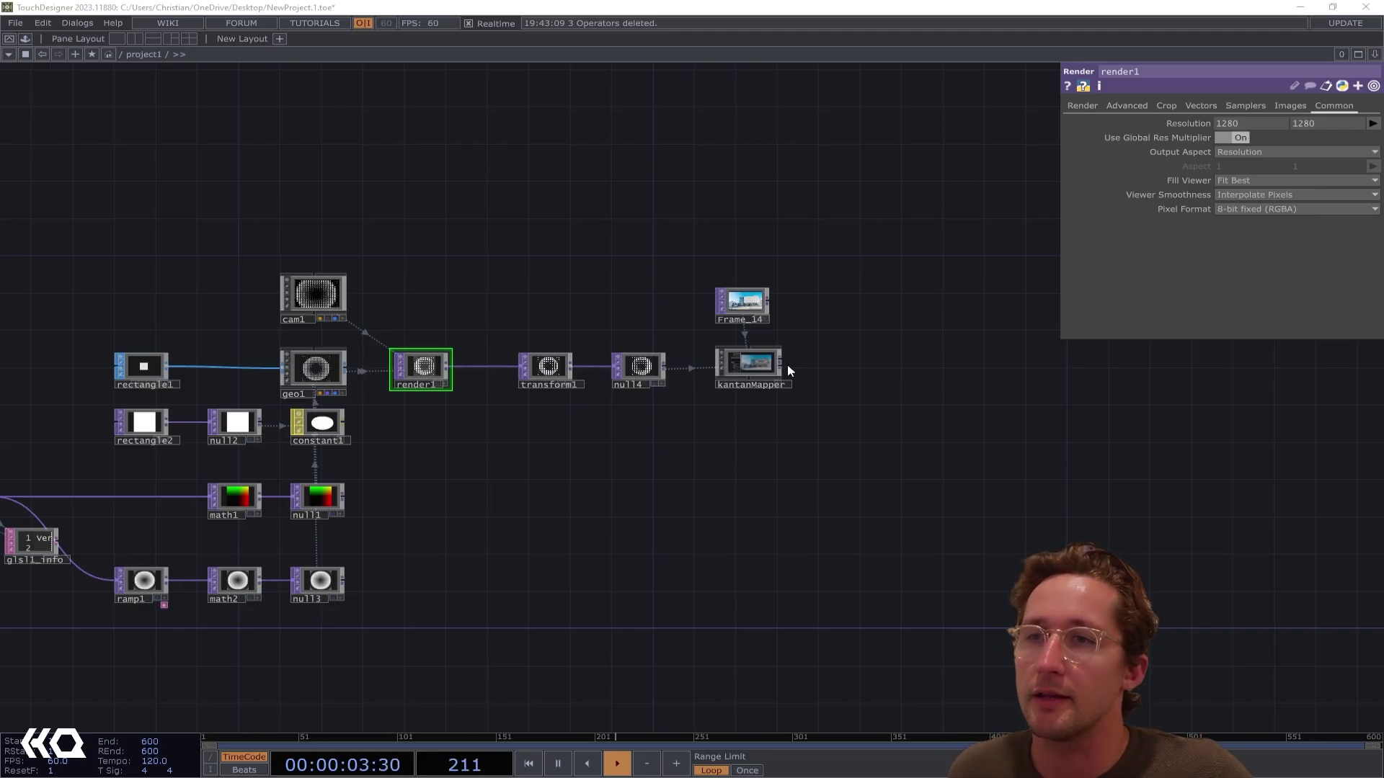
Set the Render TOP's resolution width to 1920 and check the mapped pattern on the building wall
scroll(710, 377, "up", 6)
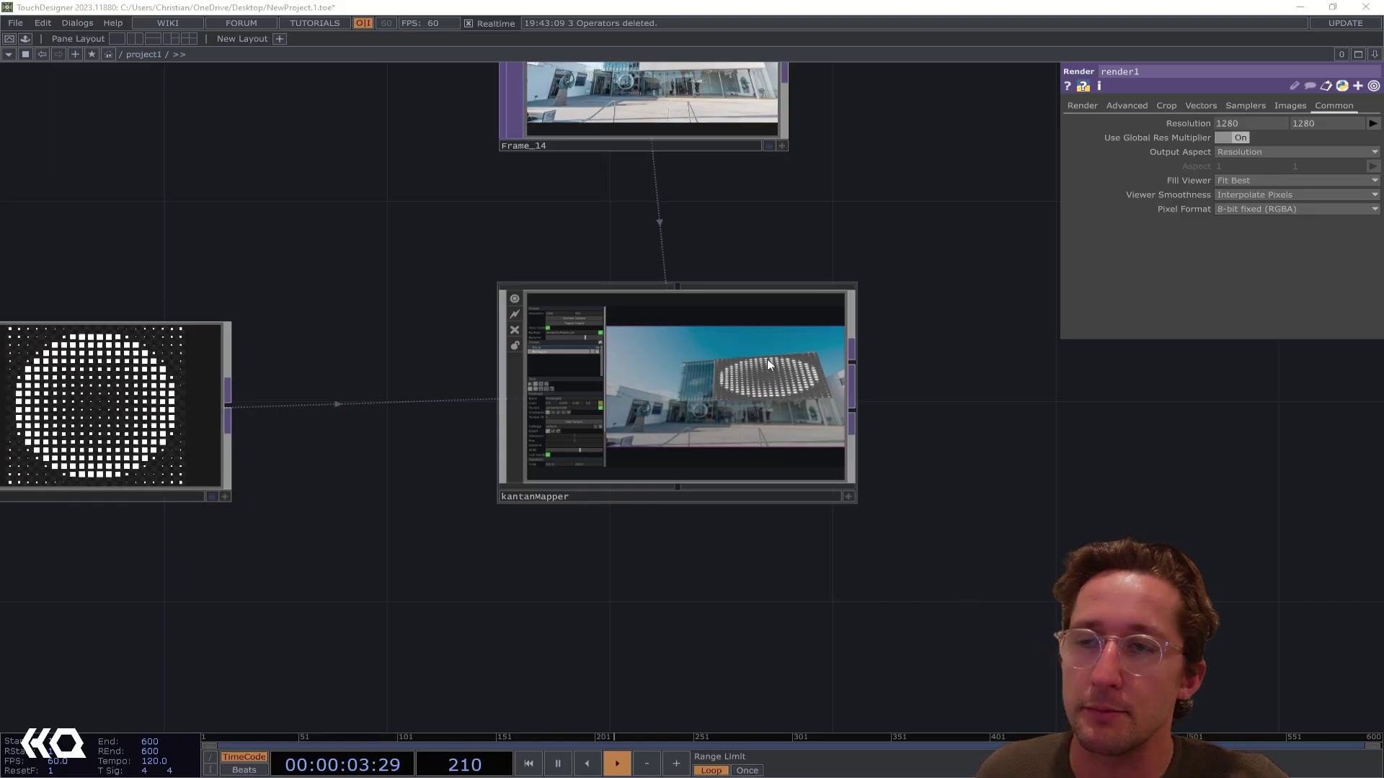
scroll(766, 359, "up", 2)
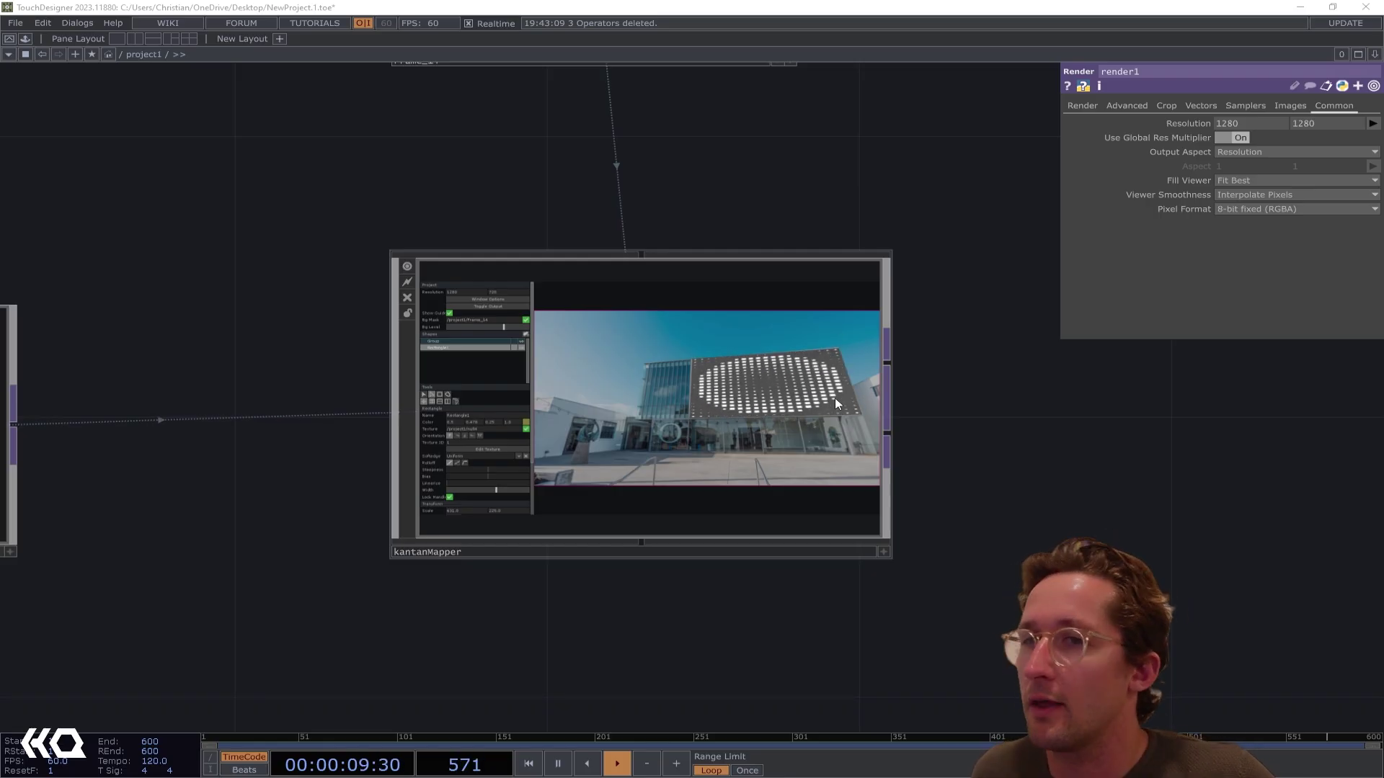
scroll(812, 398, "down", 2)
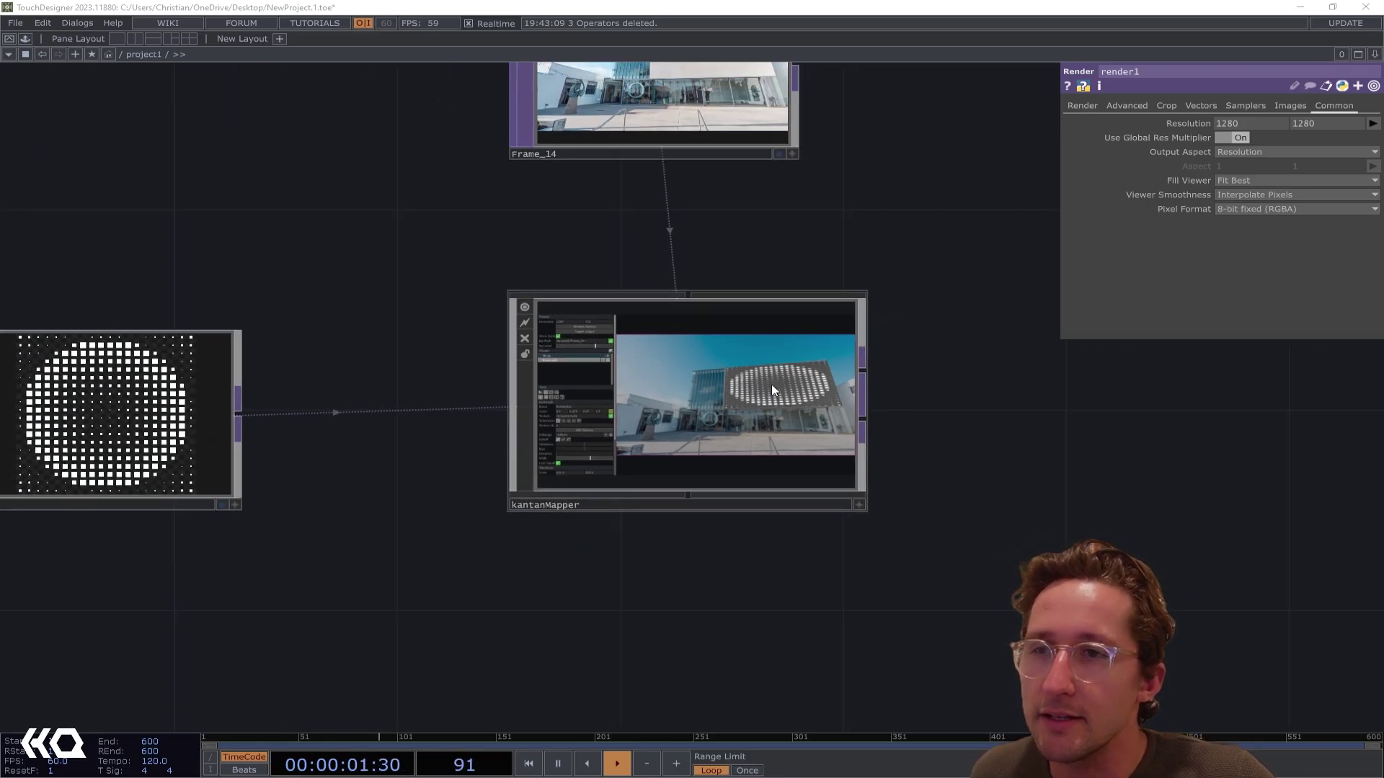
left_click_drag(332, 256, 542, 236)
scroll(546, 232, "down", 2)
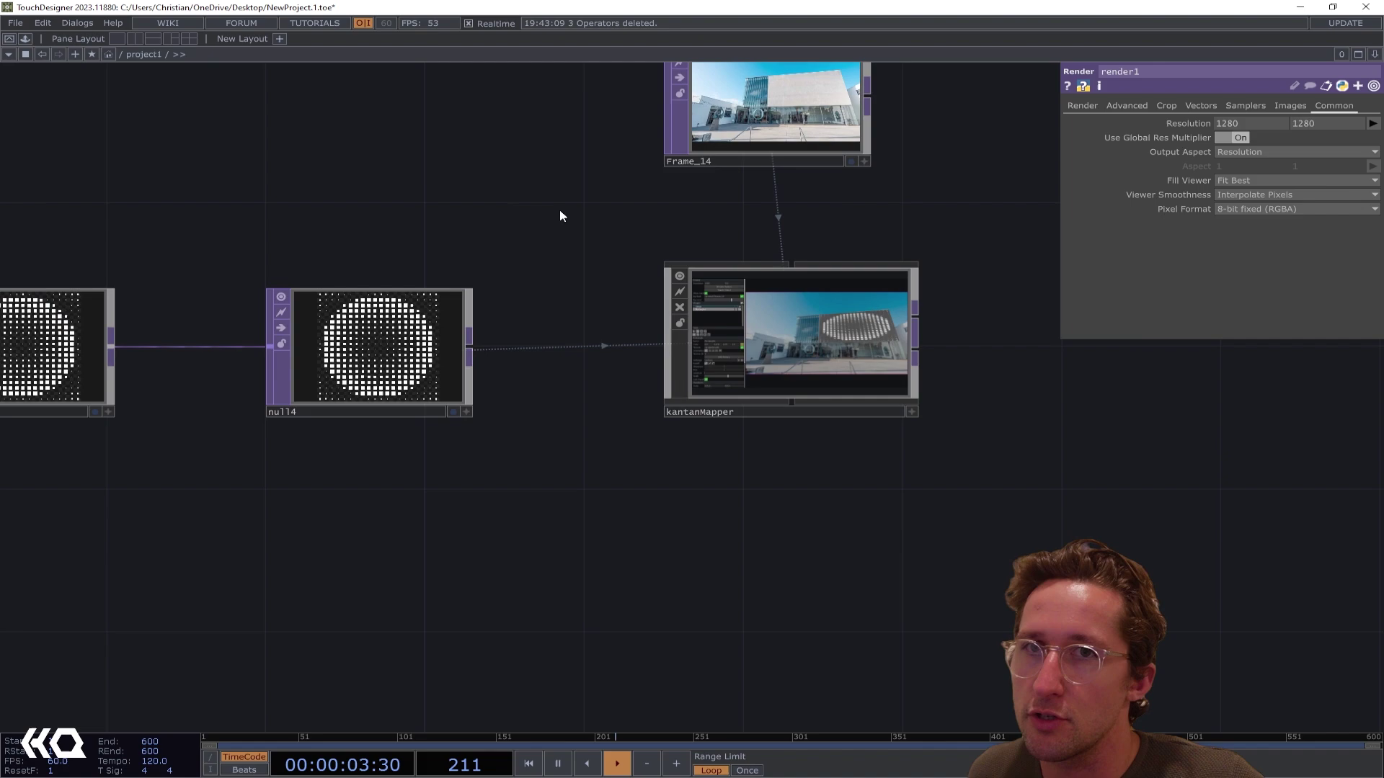
left_click_drag(618, 203, 522, 225)
left_click_drag(1269, 124, 1143, 114)
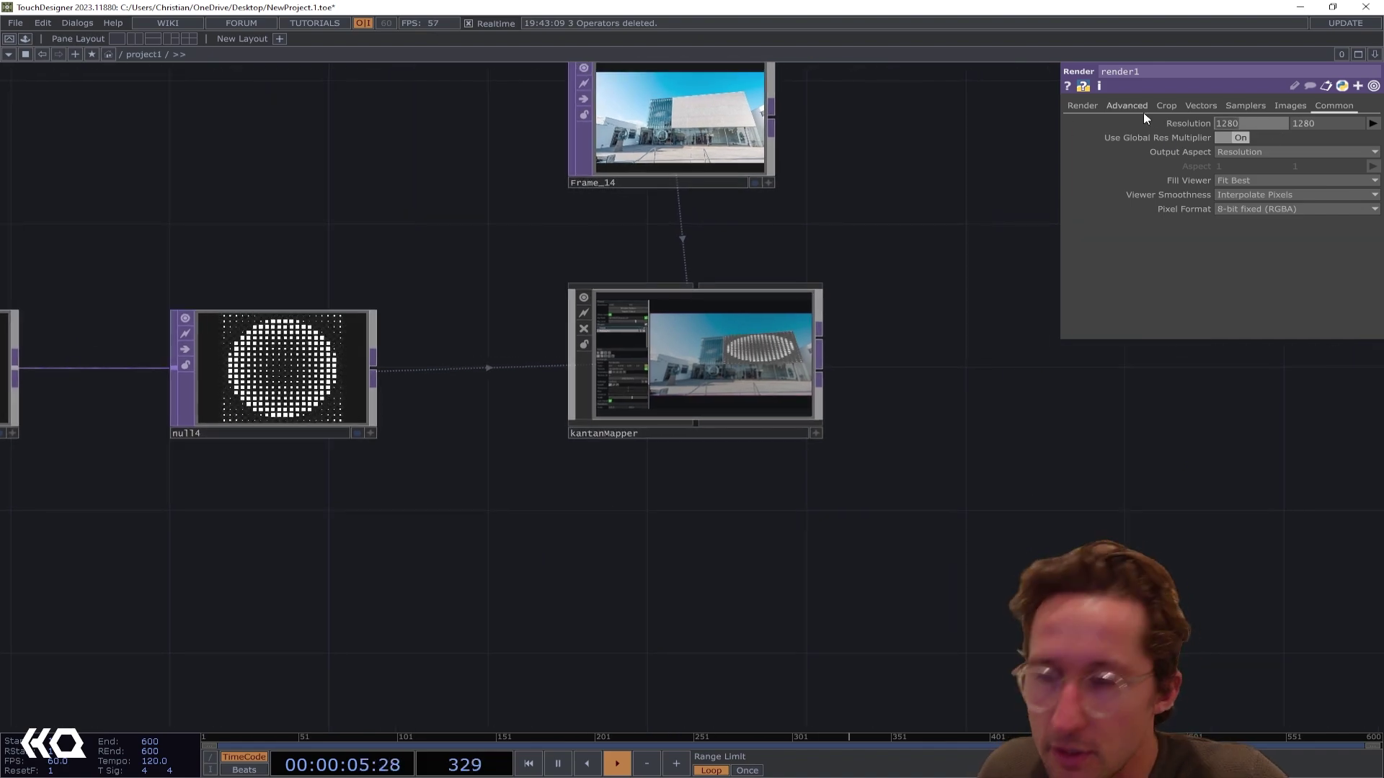
type("1920")
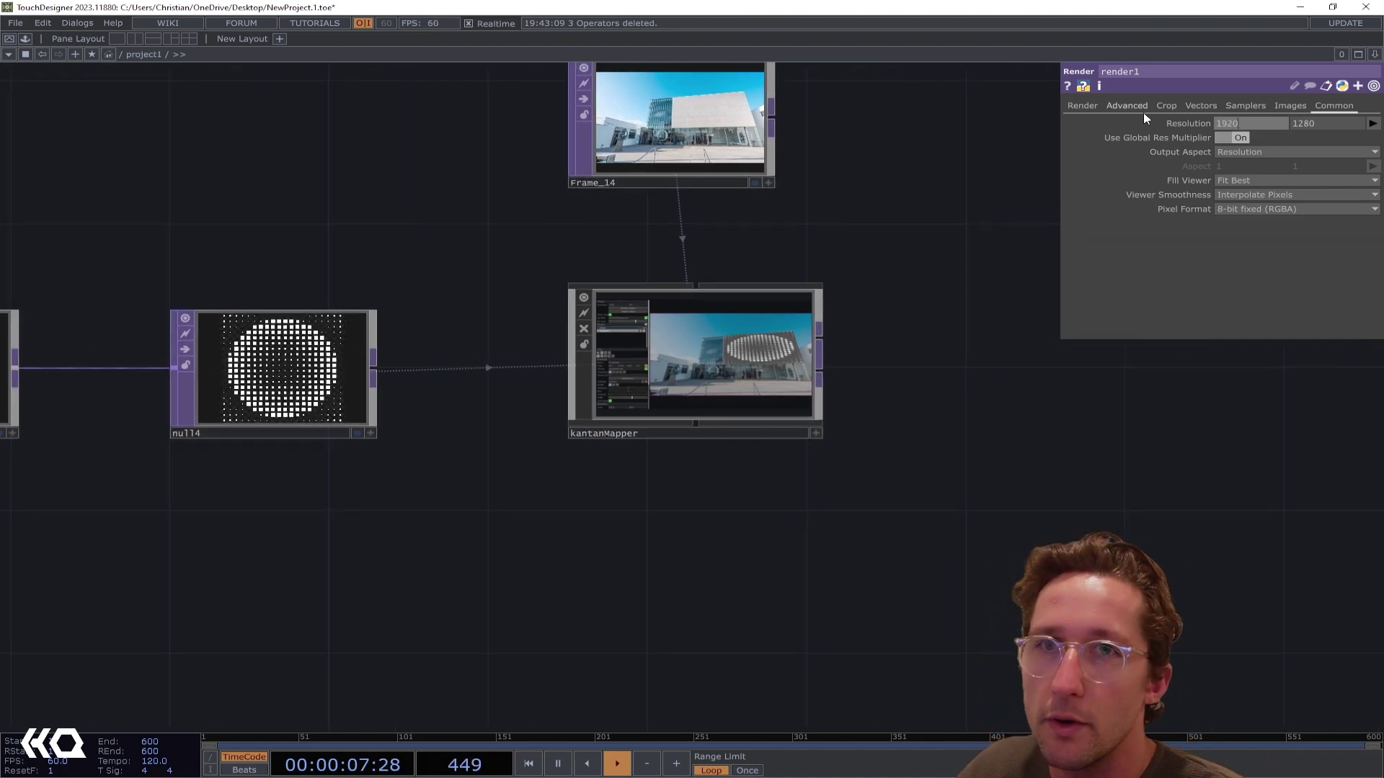
scroll(782, 352, "up", 5)
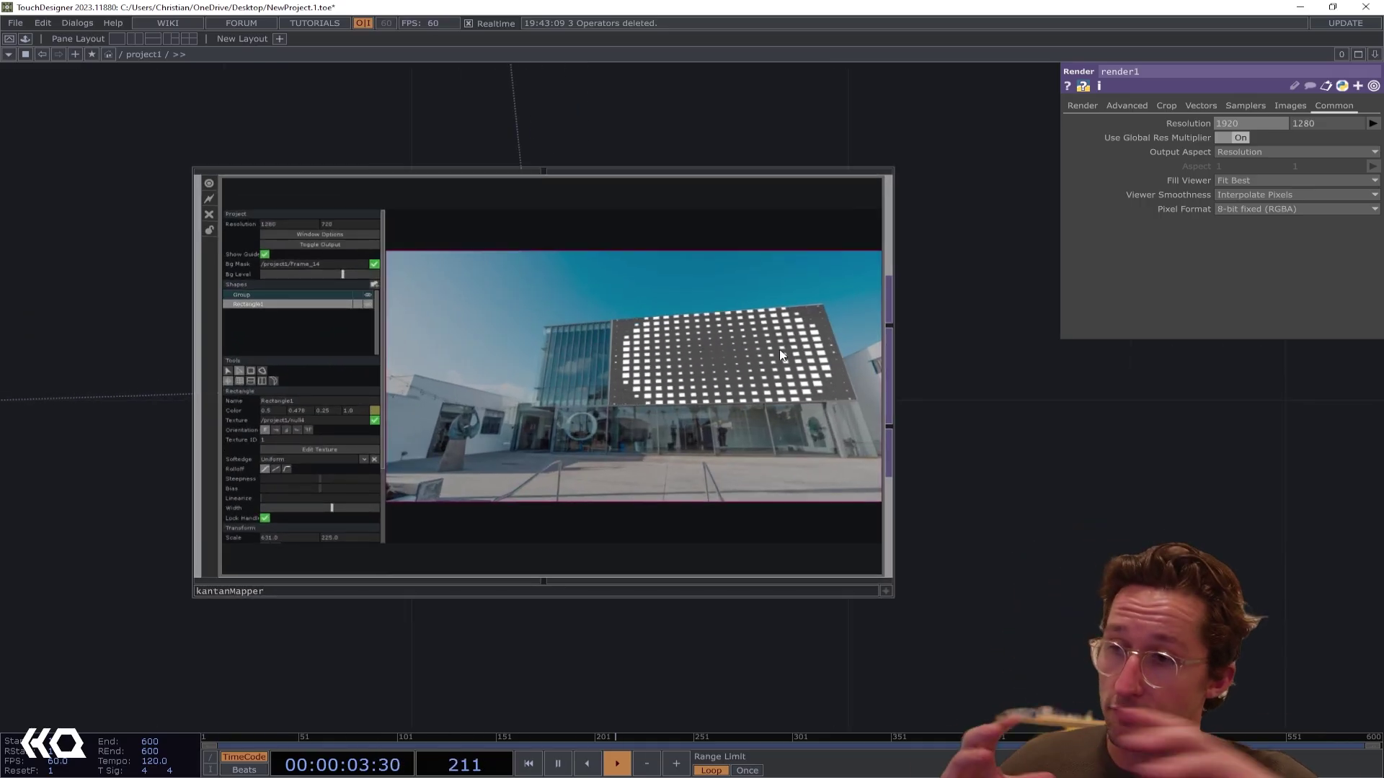
scroll(620, 355, "down", 5)
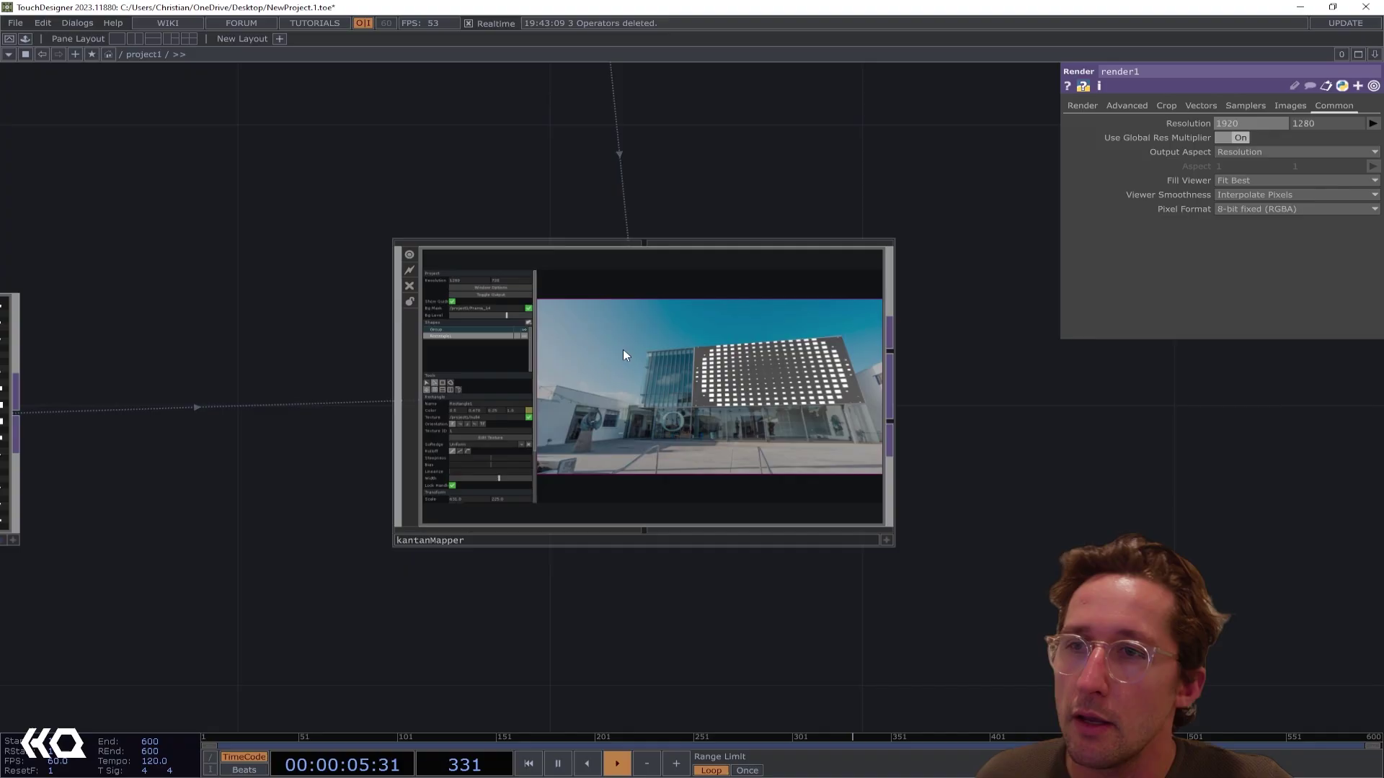
scroll(691, 365, "up", 5)
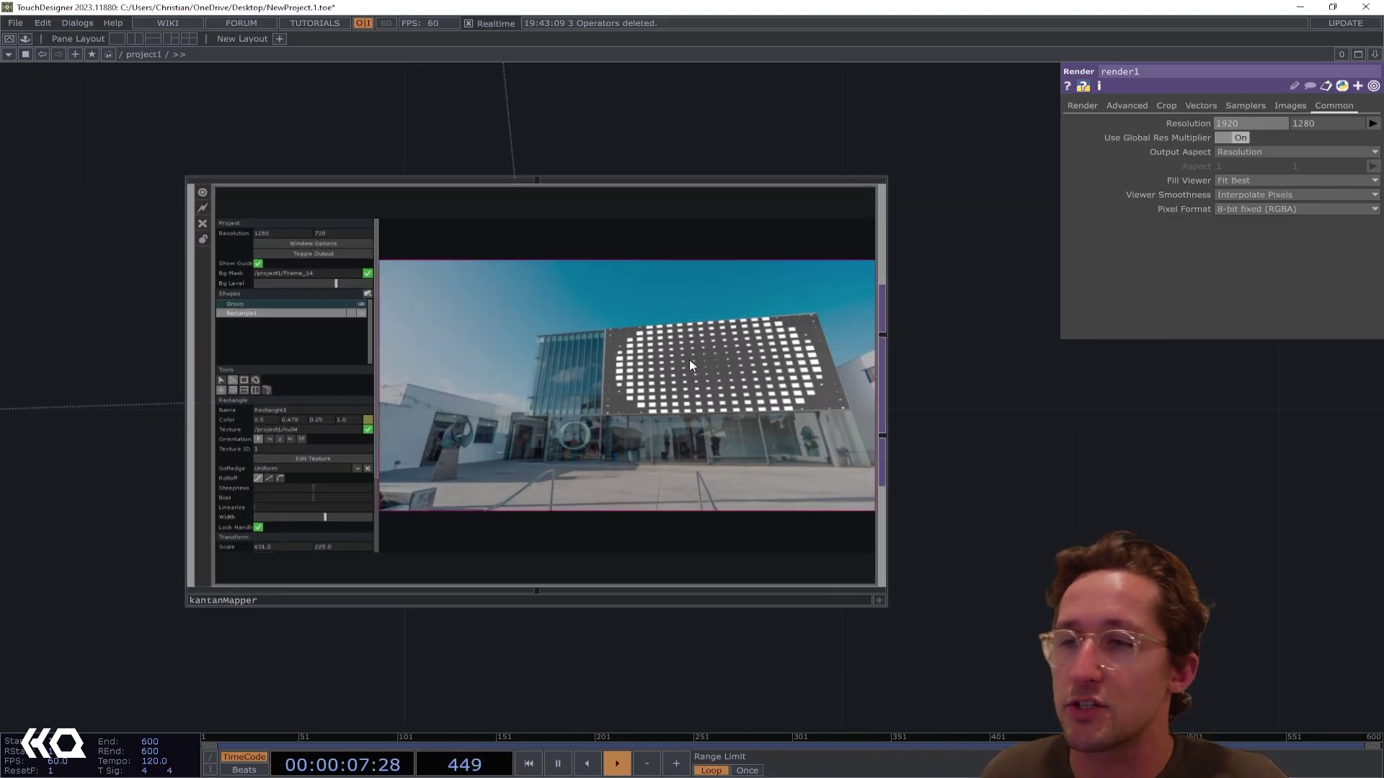
Reduce the Size of the instanced Rectangle SOP to 0.05 by 0.05
scroll(640, 292, "down", 5)
left_click_drag(293, 154, 605, 242)
left_click_drag(155, 345, 720, 287)
left_click(368, 343)
left_click_drag(488, 235, 275, 251)
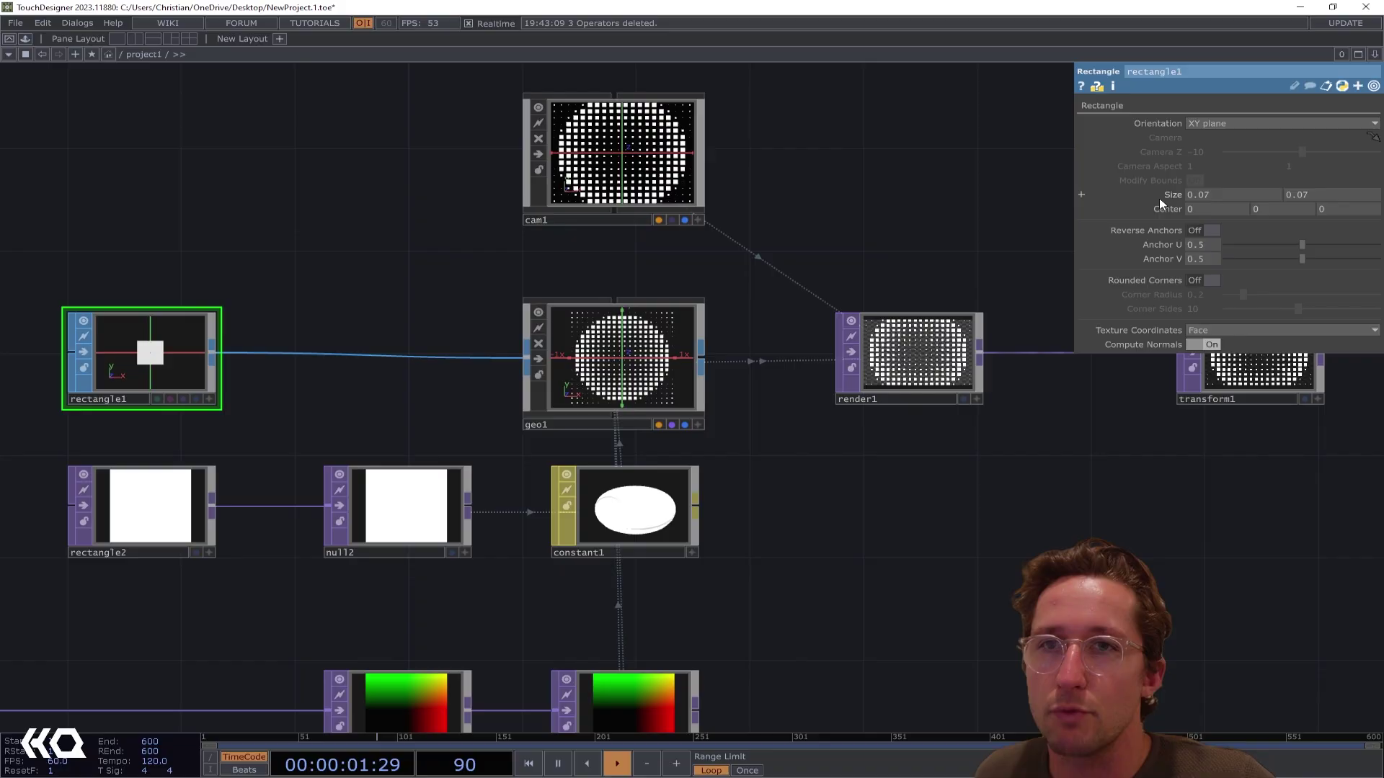
mouse_move(1161, 196)
middle_mouse_down()
mouse_move(1171, 211)
mouse_move(1156, 211)
middle_mouse_up()
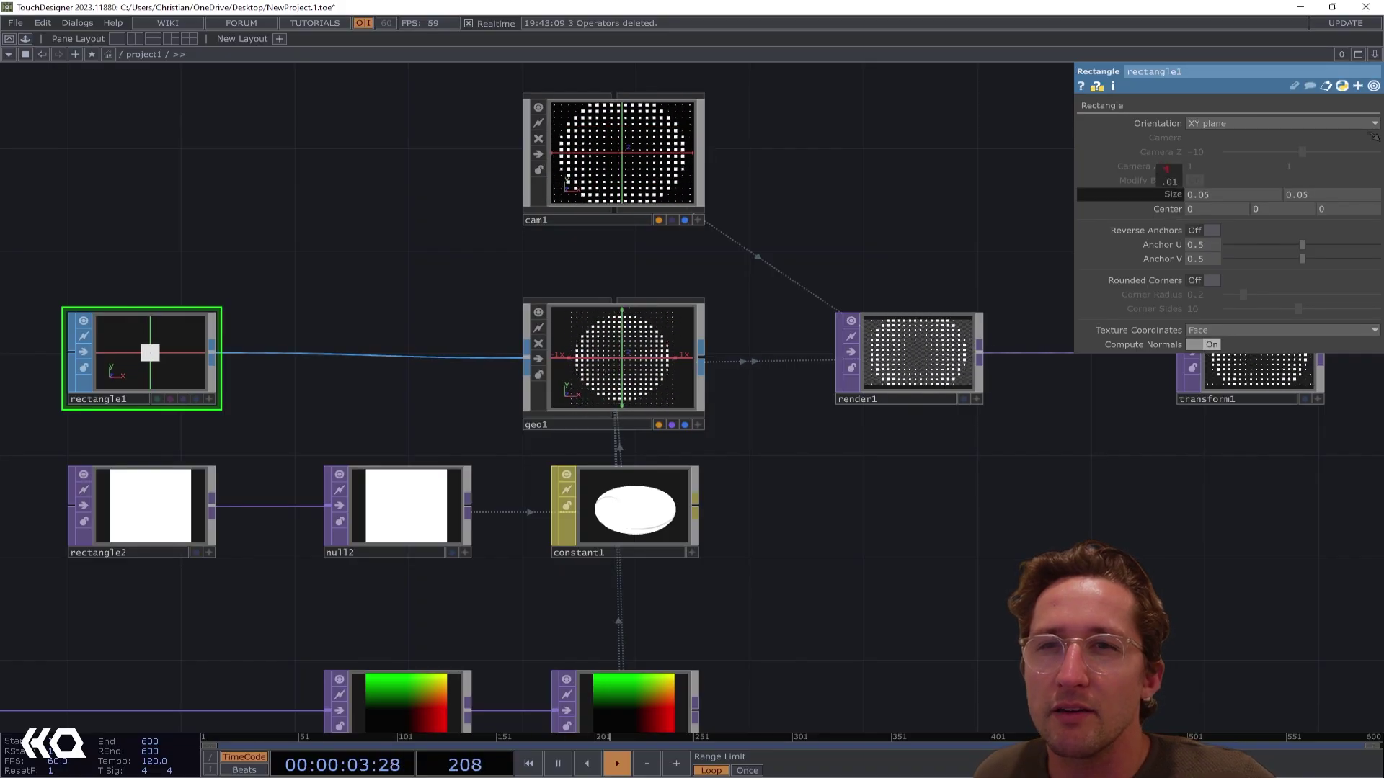
Reduce the Rectangle SOP's Size to 0.04 by 0.04 and check the instanced pattern in geo1
left_click_drag(861, 413, 701, 387)
scroll(430, 328, "up", 5)
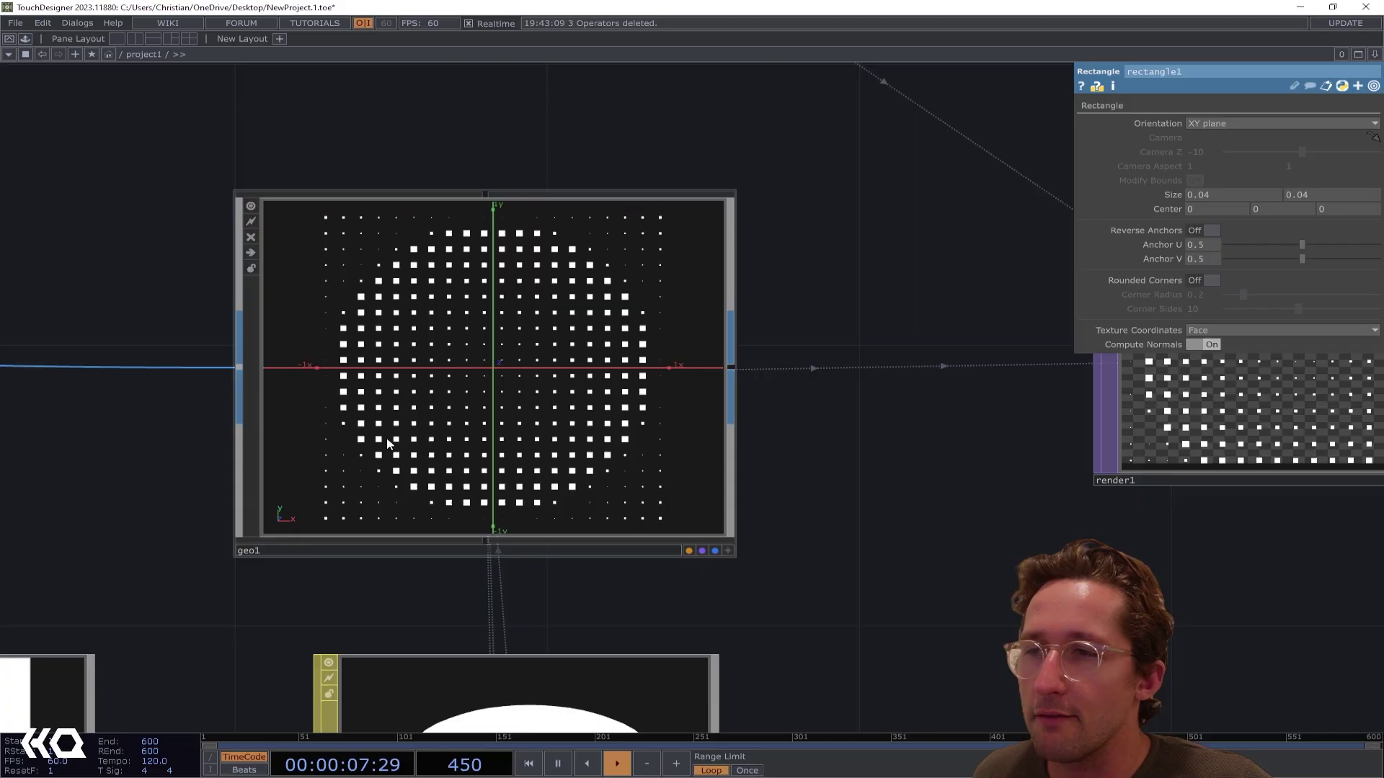
scroll(724, 420, "down", 7)
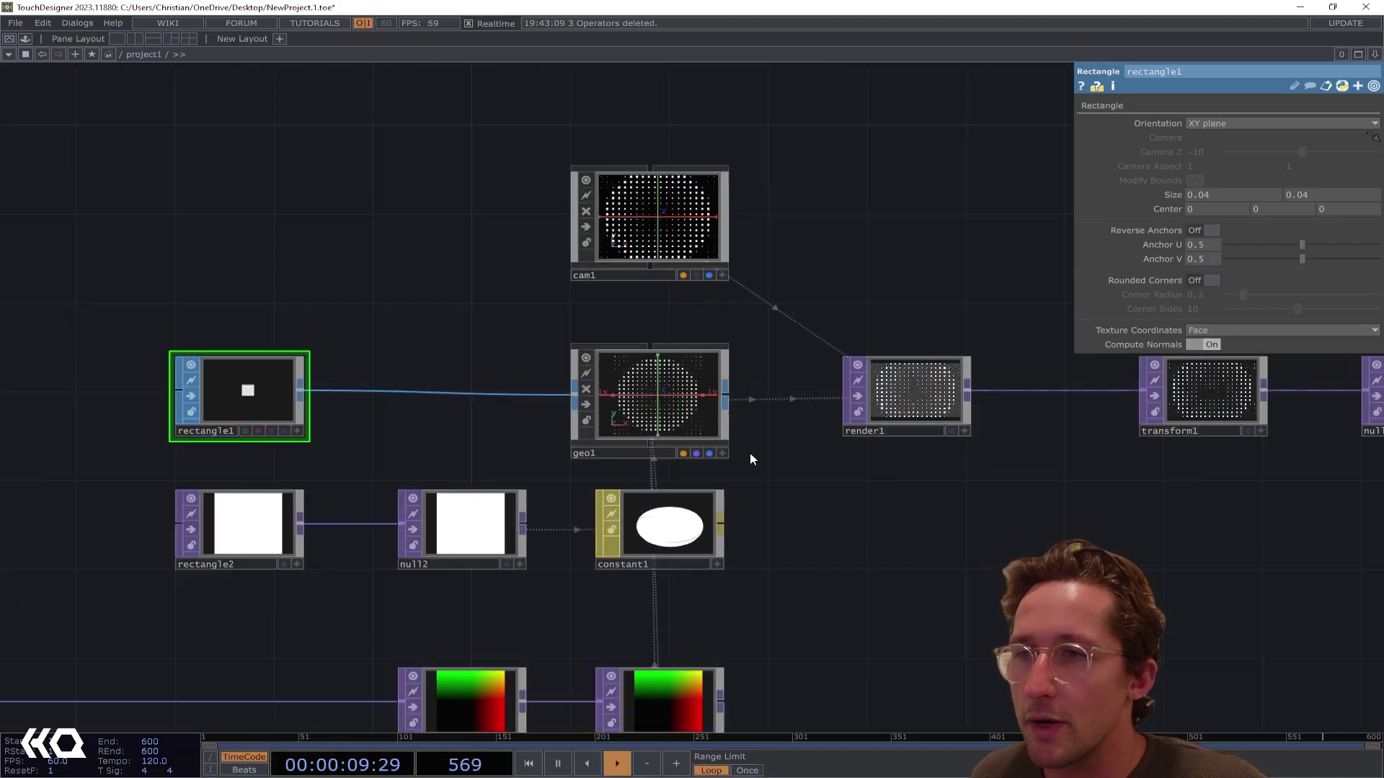
Set the resolution of glsl1 to 40 by 40 and check the denser pattern on the building in kantanMapper
left_click_drag(813, 431, 805, 265)
left_click_drag(443, 459, 895, 386)
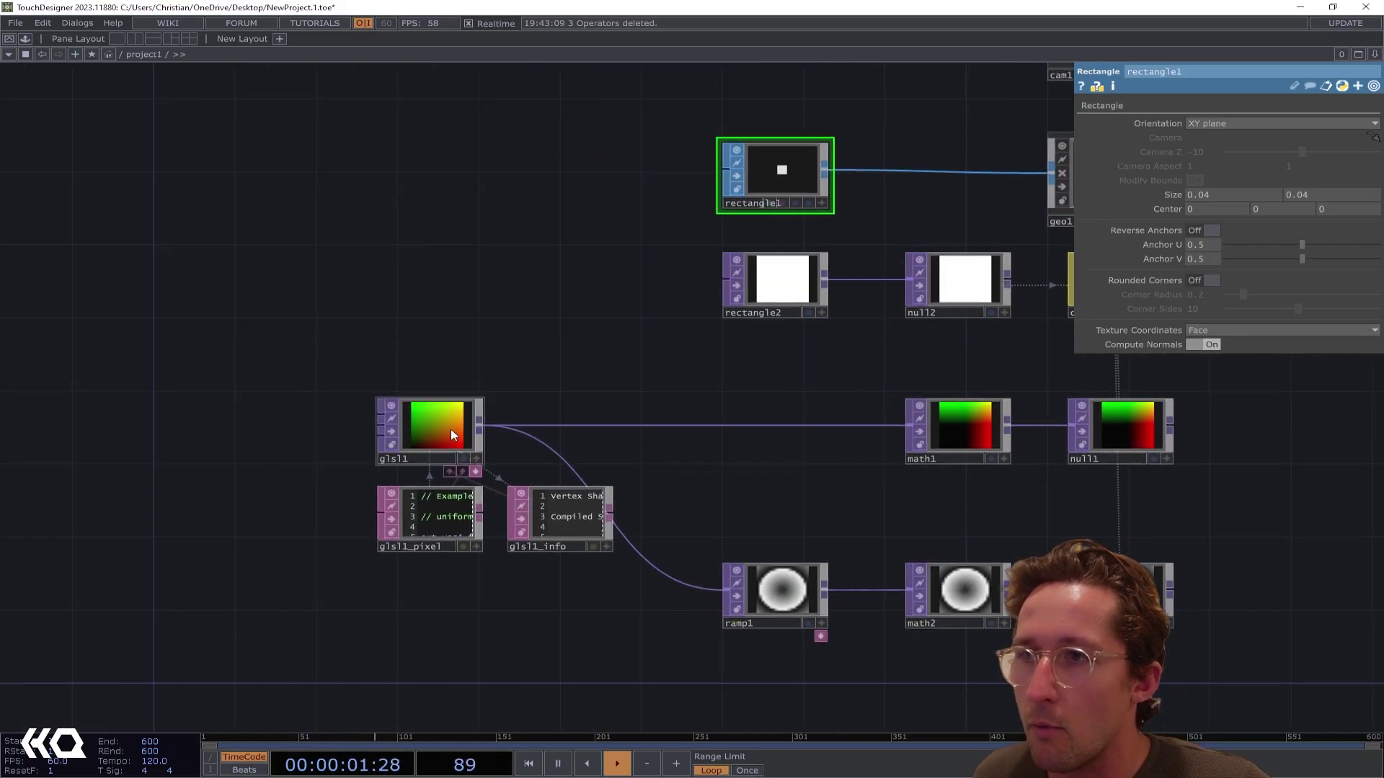
left_click(452, 431)
left_click_drag(350, 345, 63, 355)
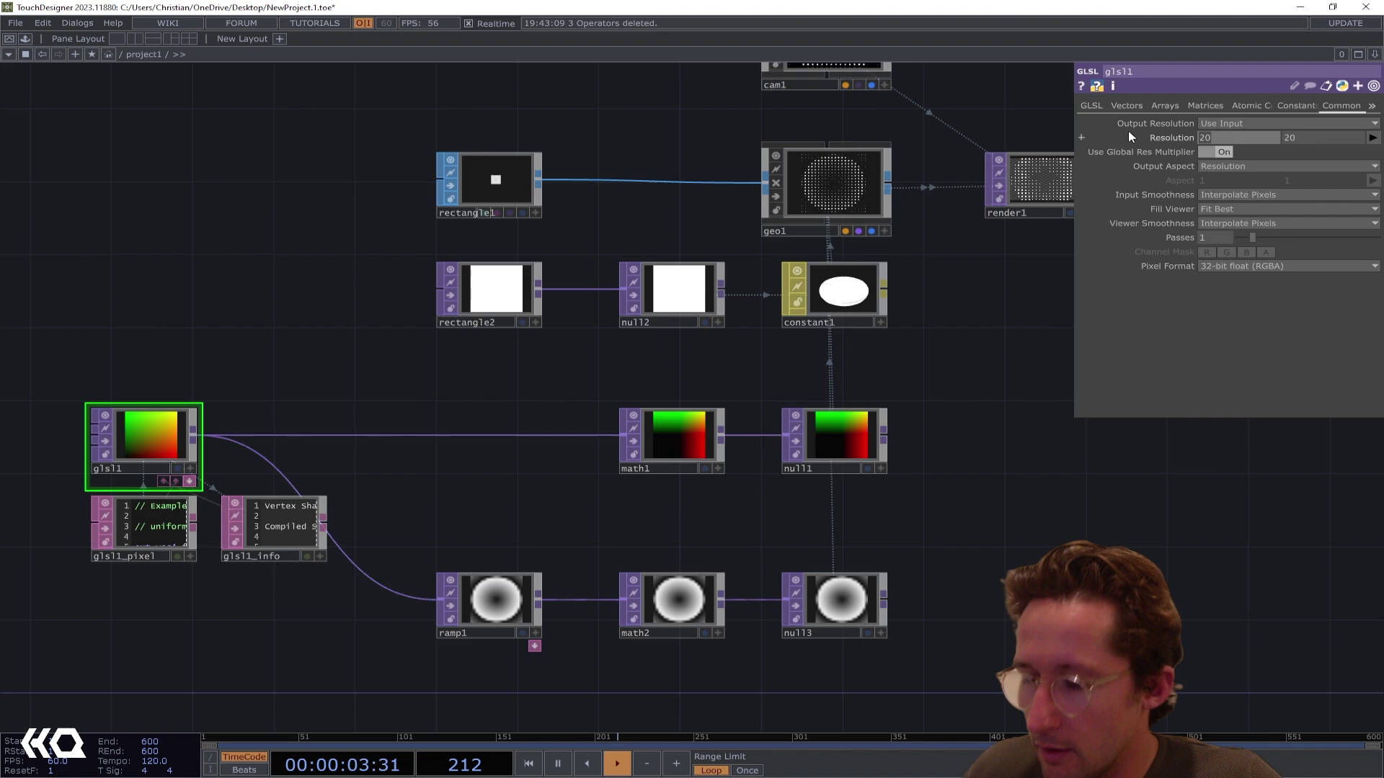
type("40")
key("Tab")
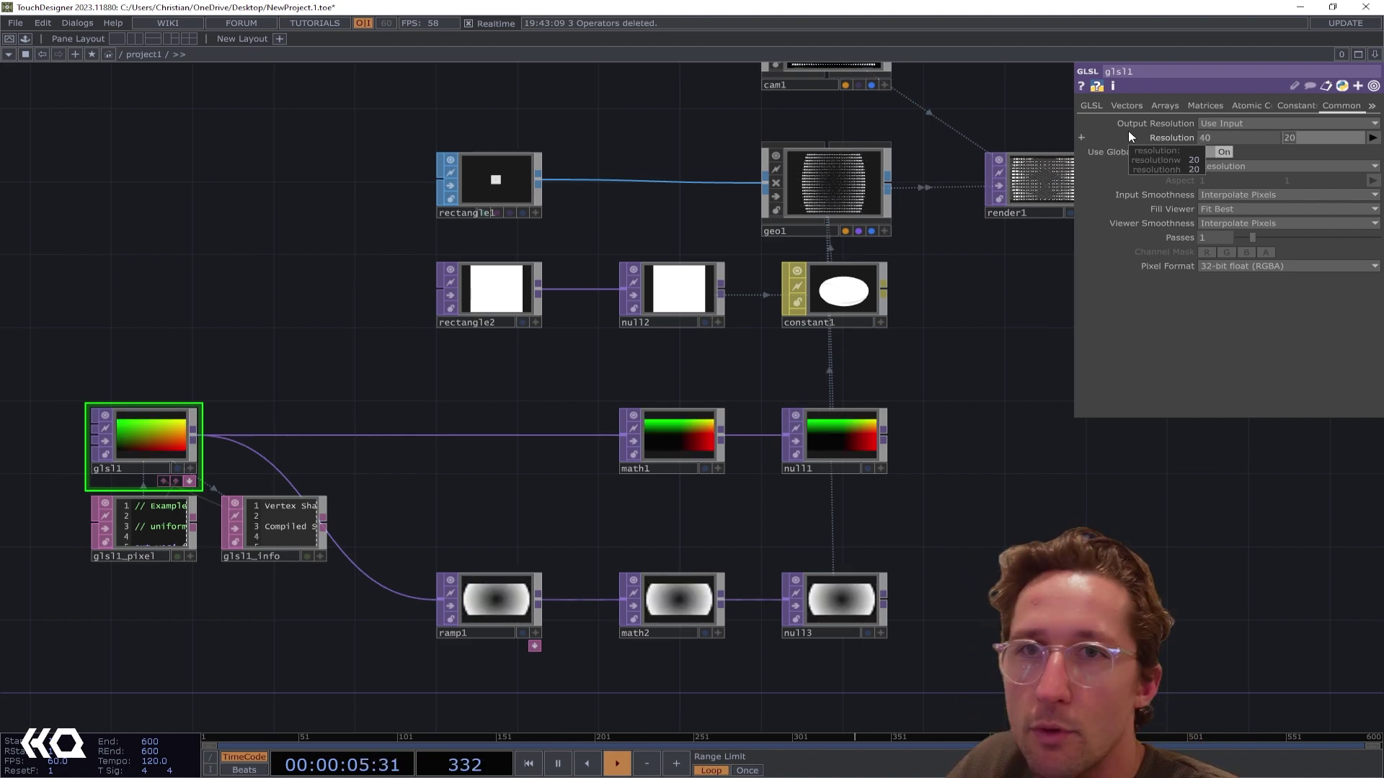
type("40")
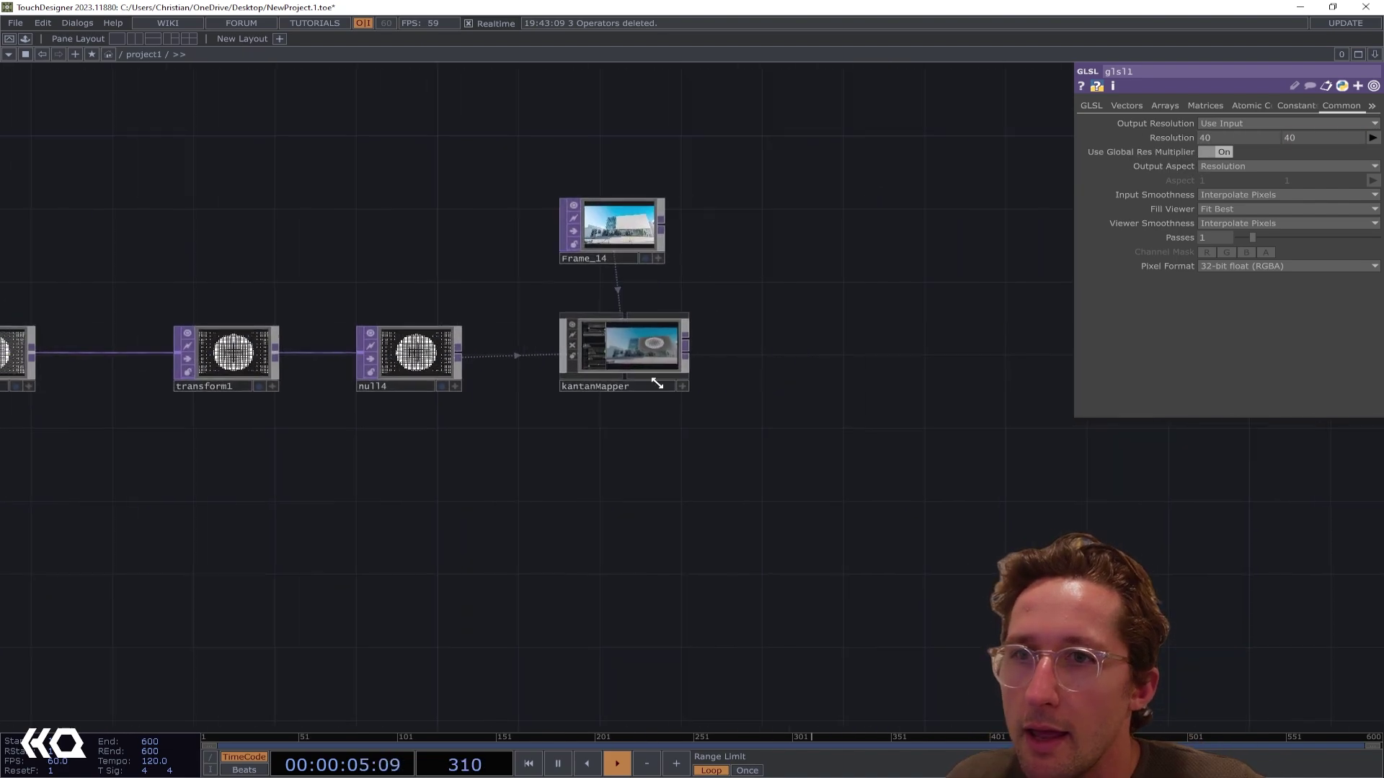
scroll(652, 377, "up", 5)
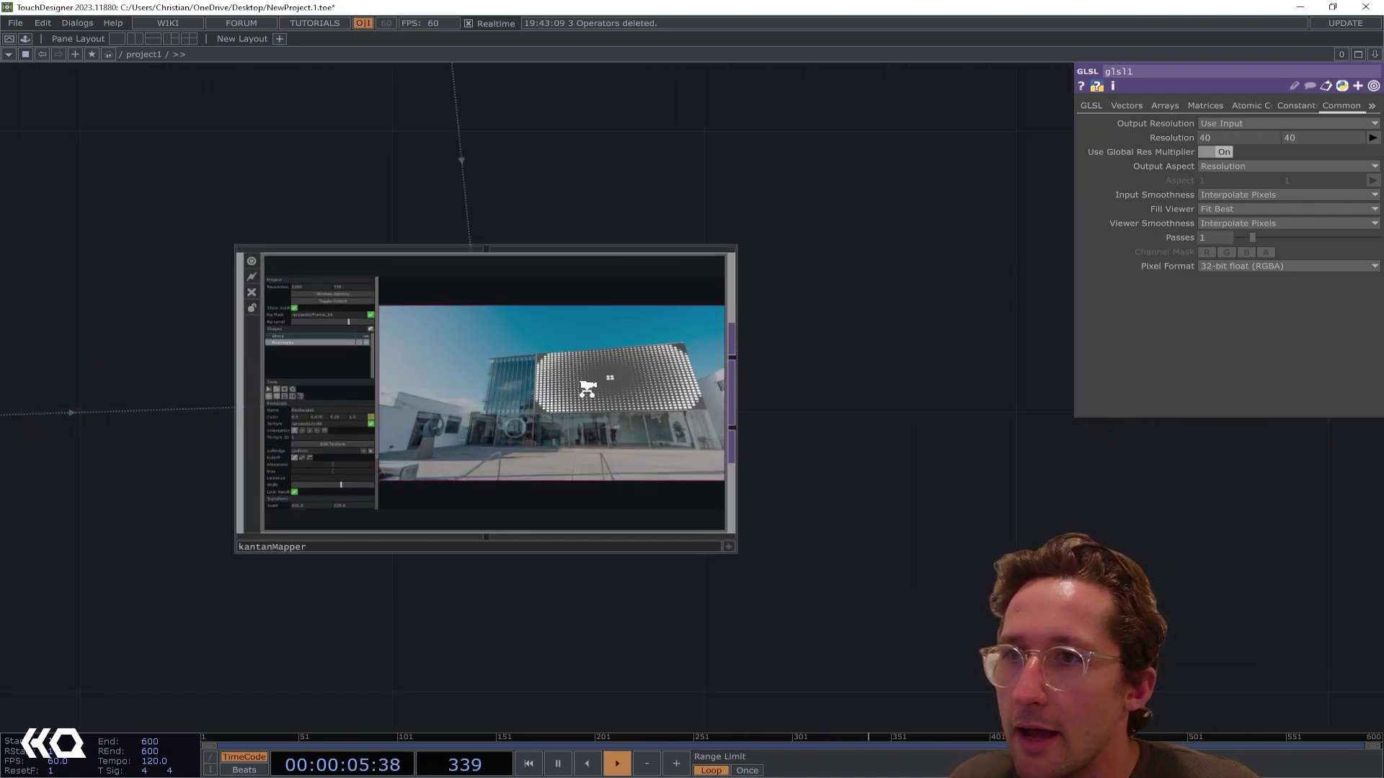
scroll(588, 389, "up", 5)
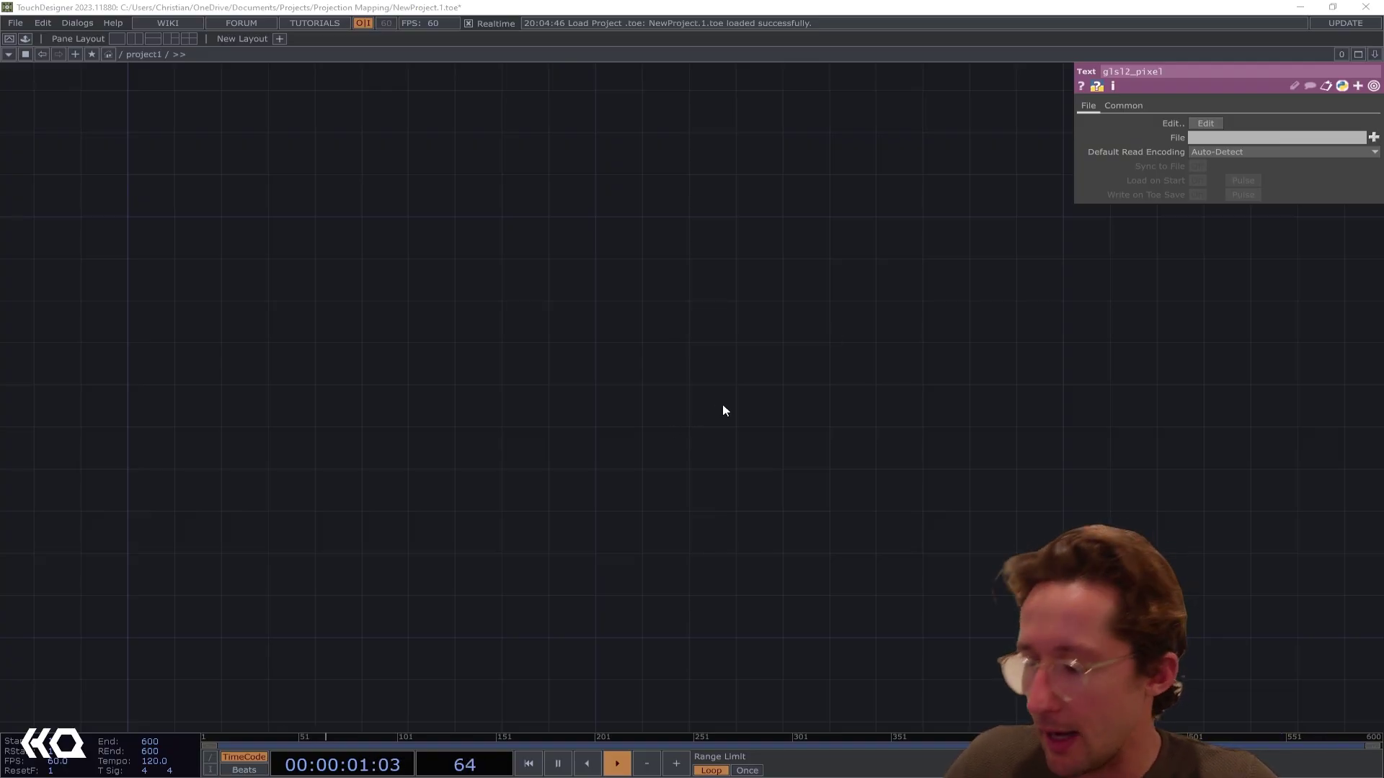
Add an Nvidia Flex Solver COMP in an empty area of the network
key("Tab")
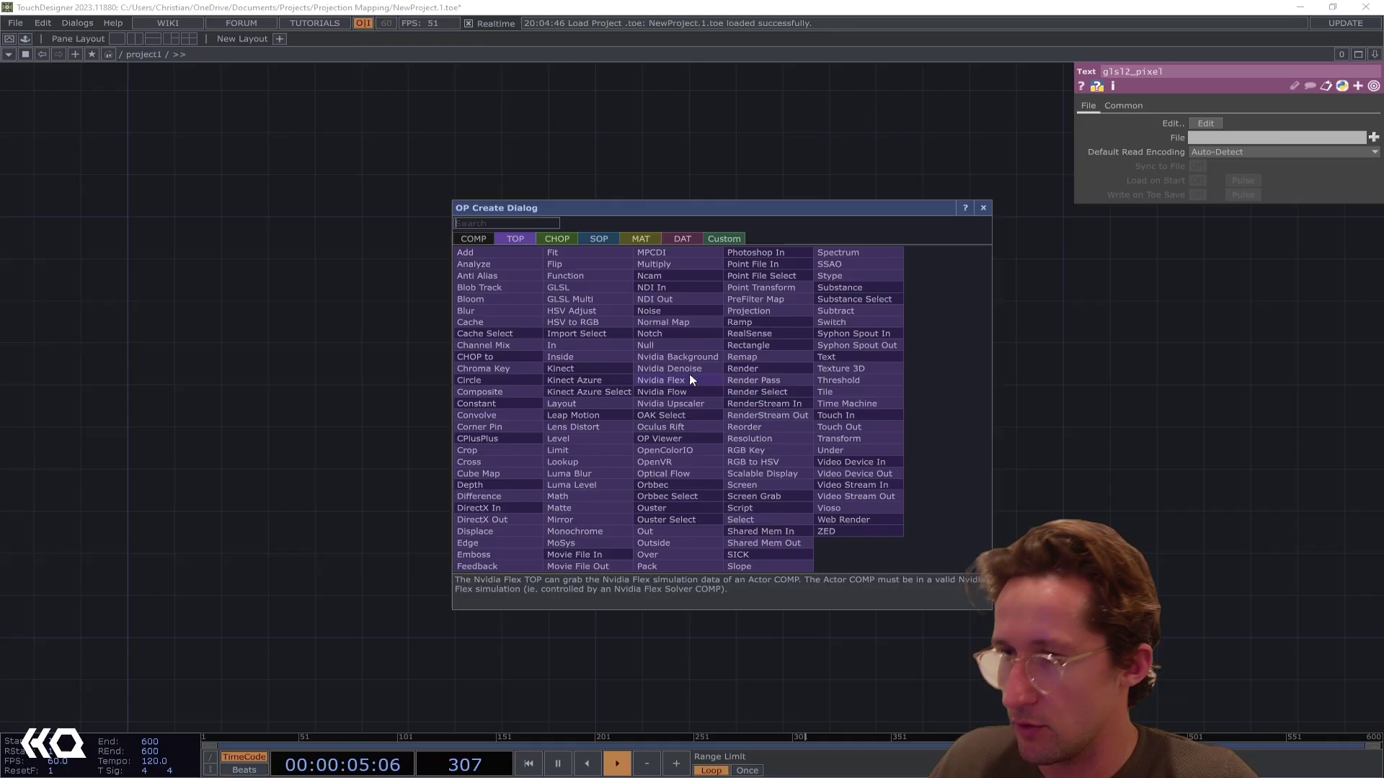
left_click(473, 238)
left_click(774, 300)
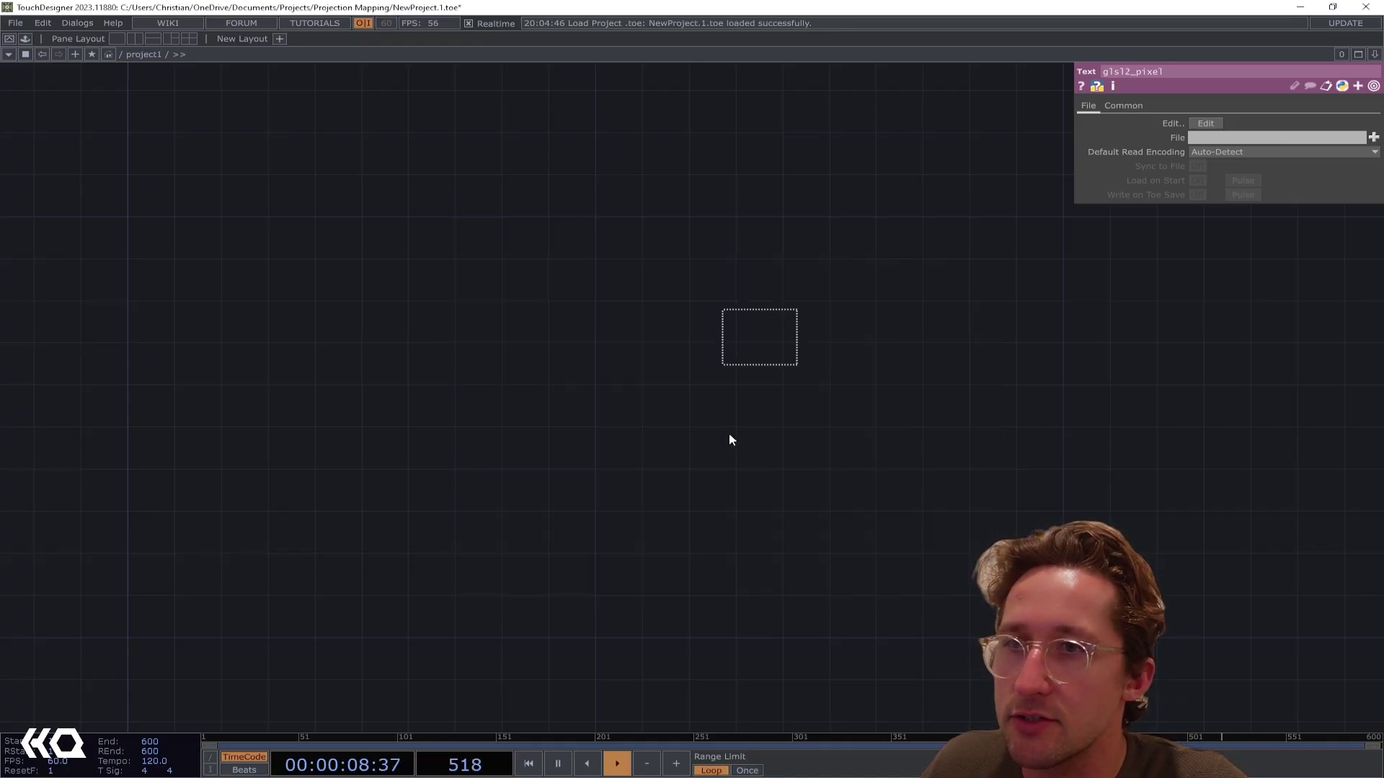
left_click(766, 509)
left_click_drag(784, 547, 858, 377)
scroll(857, 376, "up", 4)
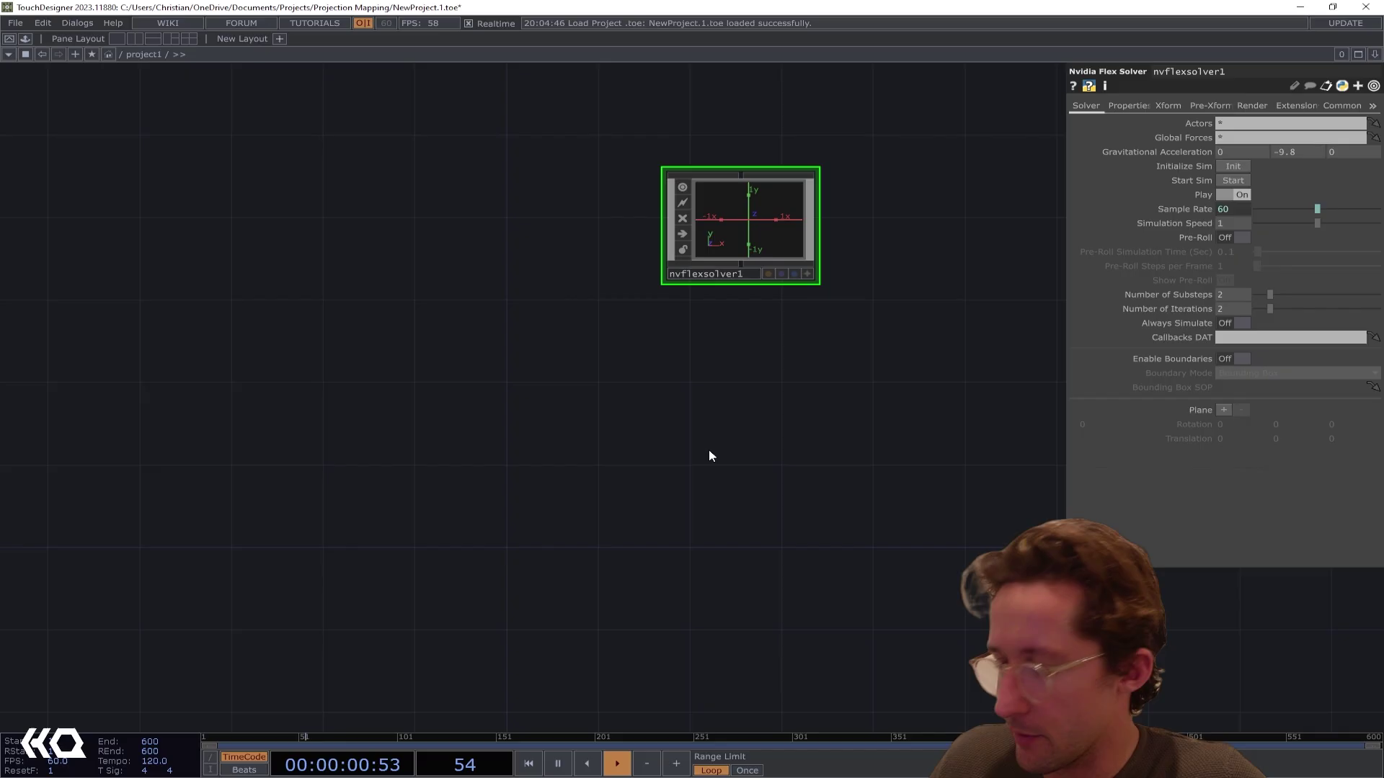
Place an Add SOP in the empty area below and to the left of the Flex Solver
key("Tab")
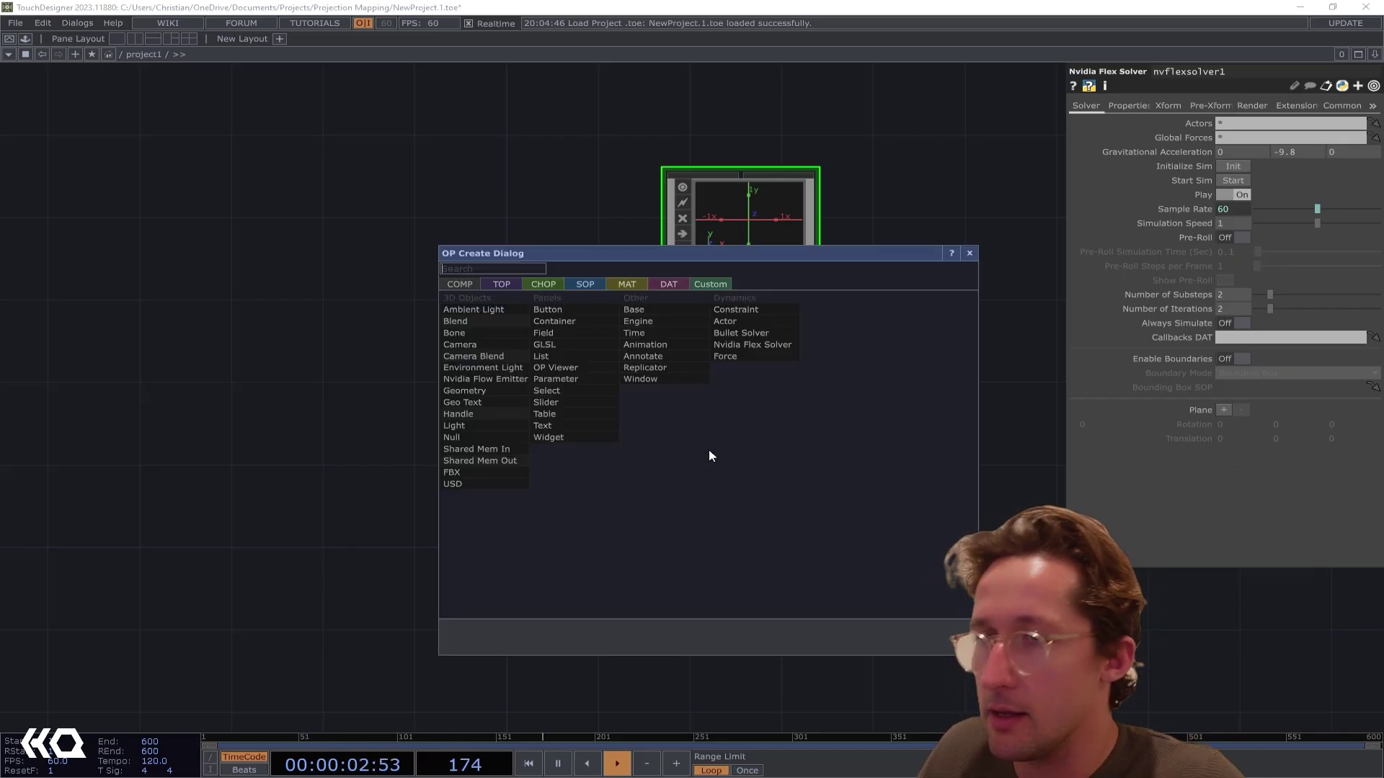
type("a")
left_click(589, 287)
left_click(465, 295)
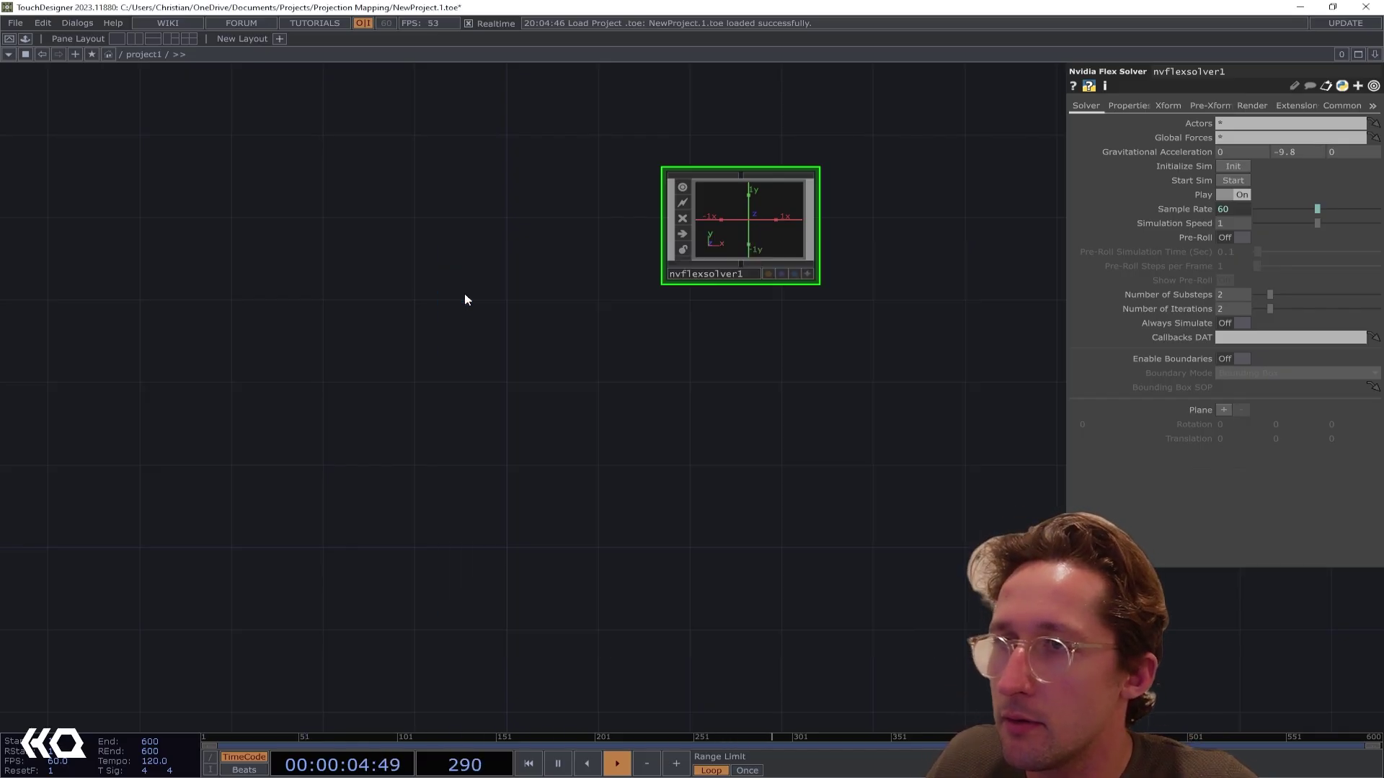
left_click(312, 396)
Connect a new Convert SOP to the output of add1
left_click(368, 391)
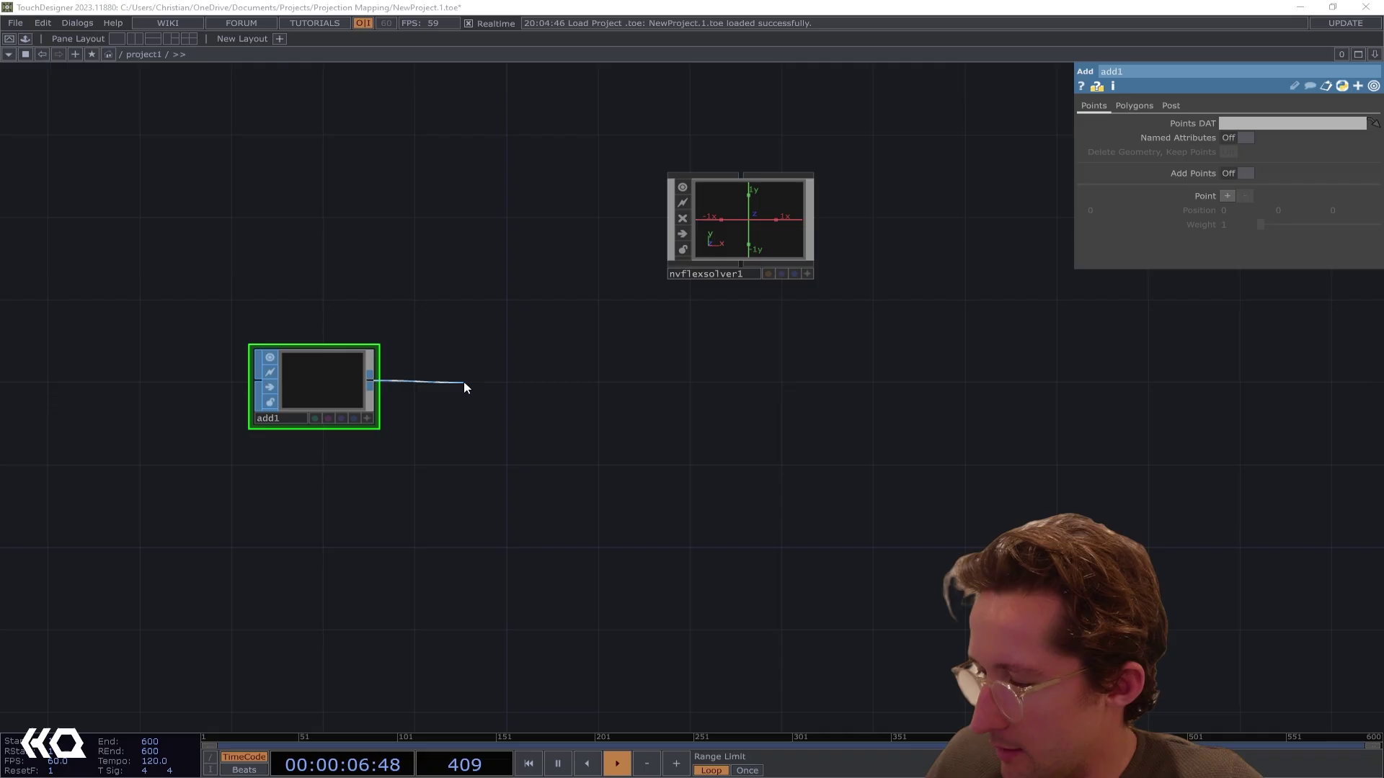
left_click(464, 382)
type("conver")
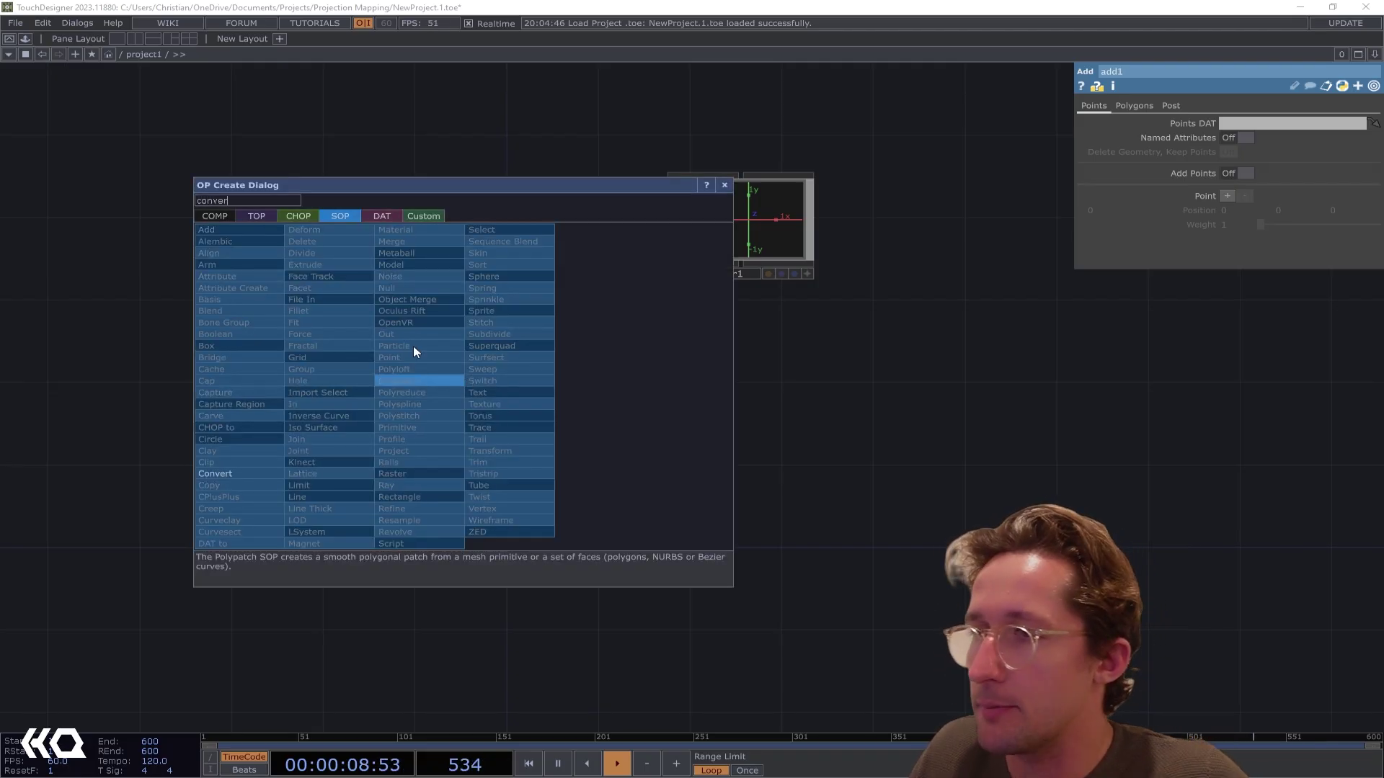
left_click(215, 474)
left_click(493, 392)
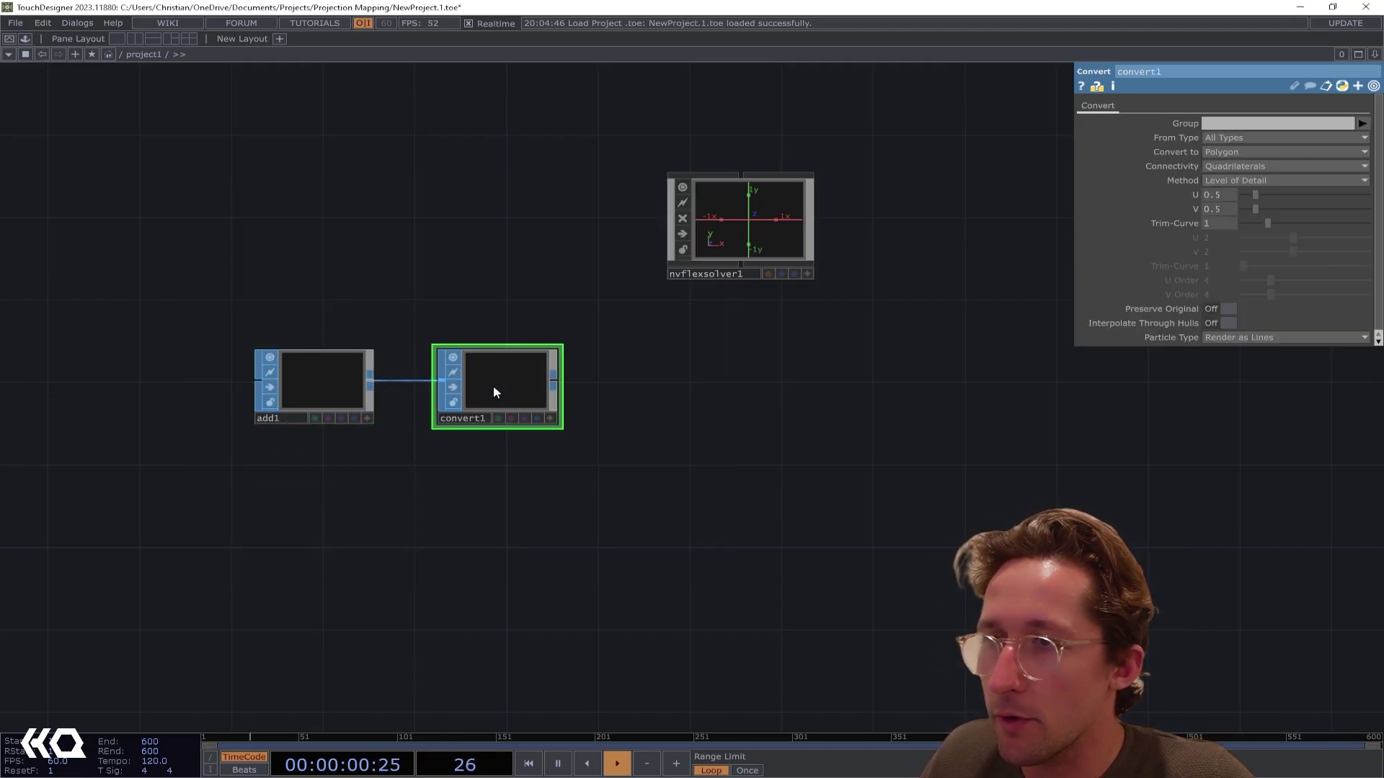
Connect a new Actor COMP to the output of convert1, placing it below nvflexsolver1
left_click(553, 386)
left_click(691, 385)
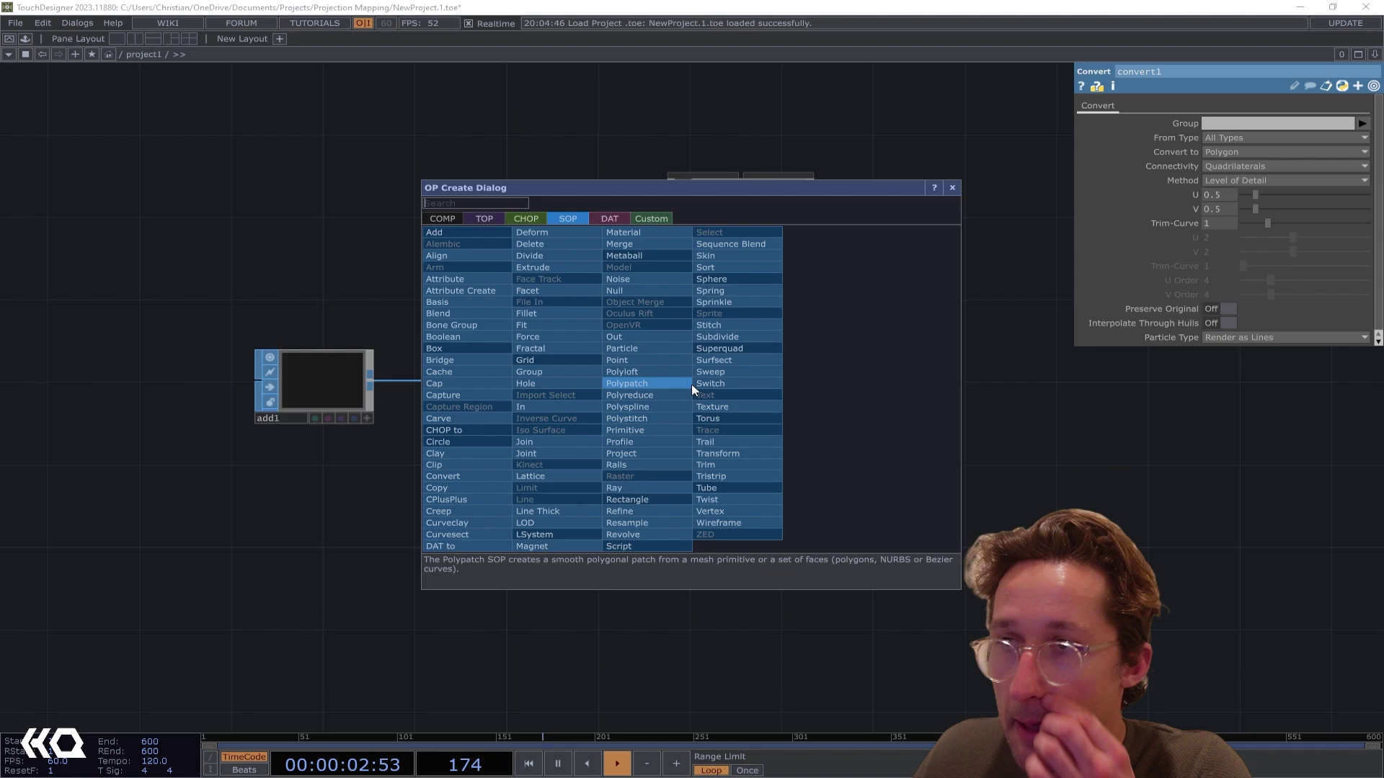
left_click(454, 218)
type("acto")
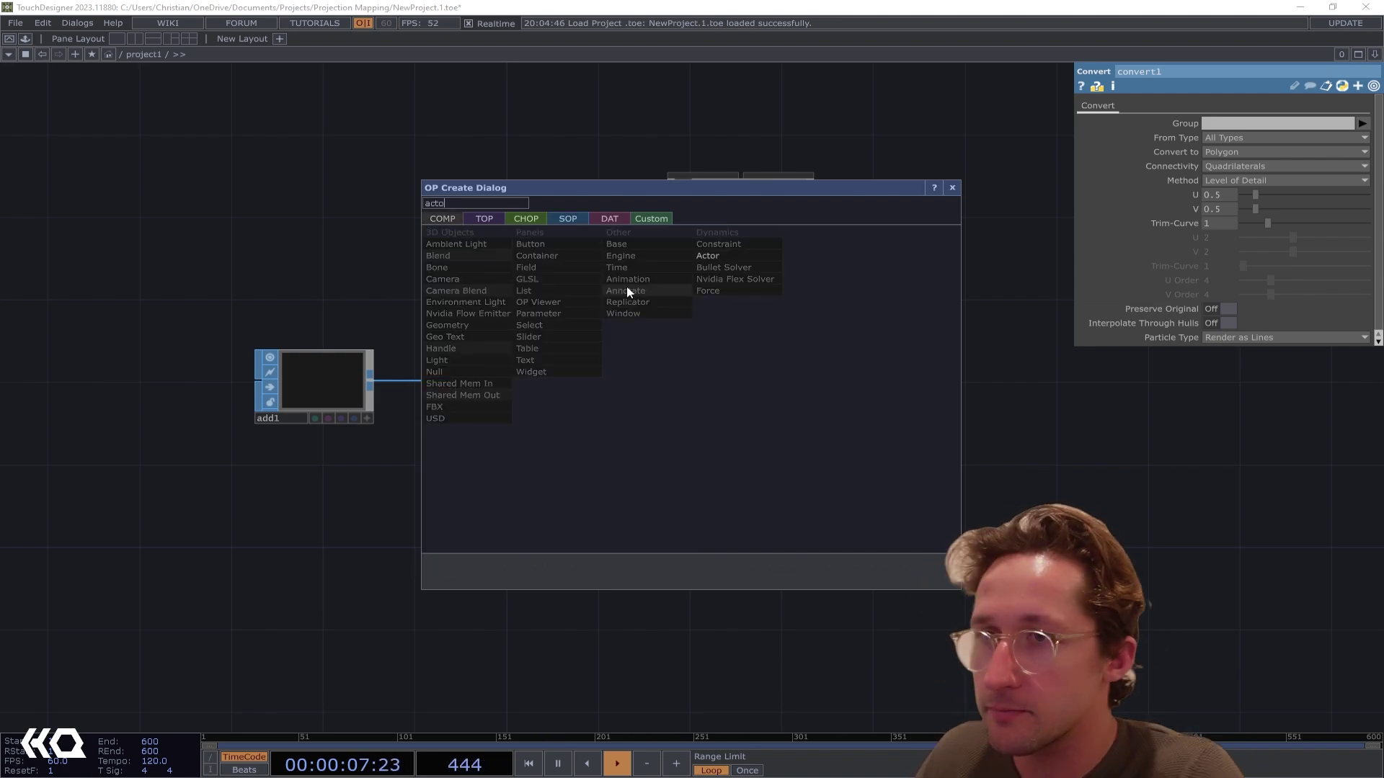
left_click(759, 255)
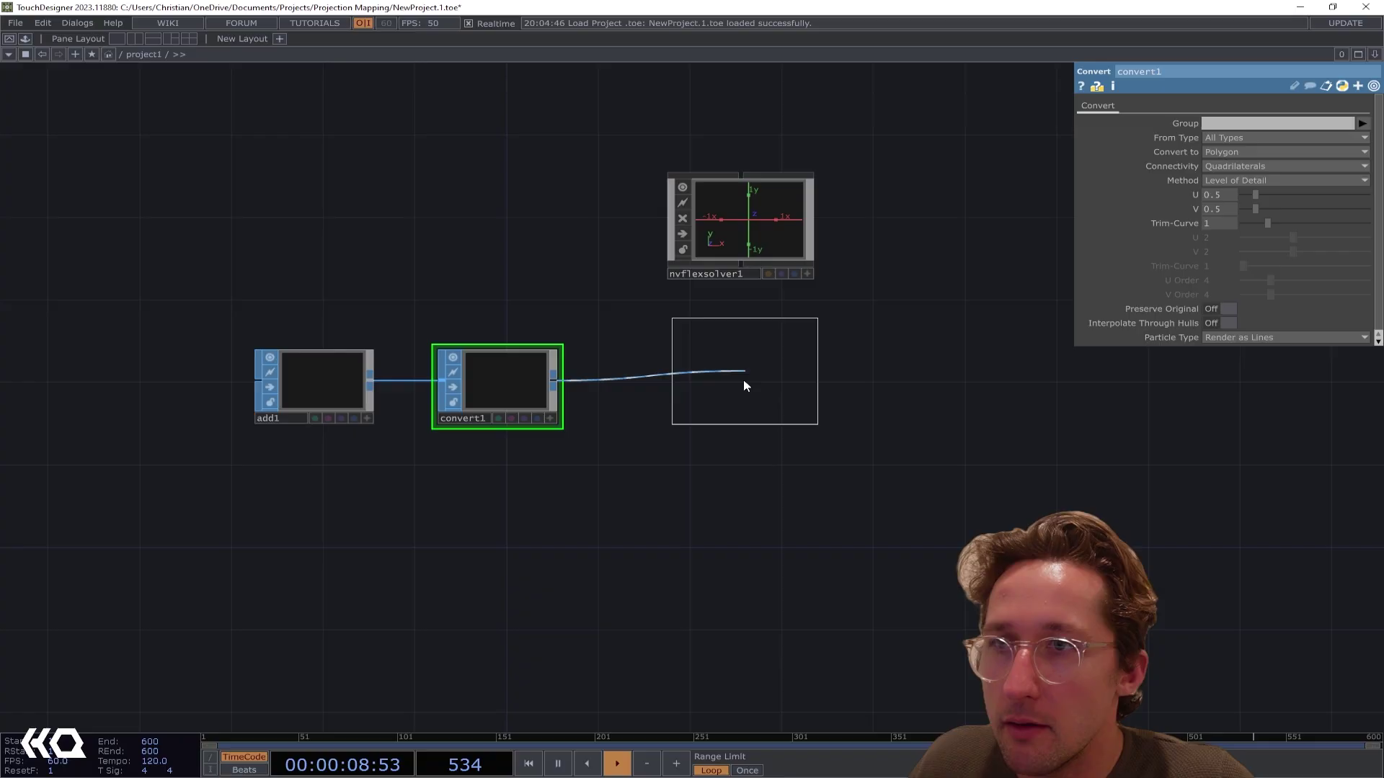
left_click(742, 379)
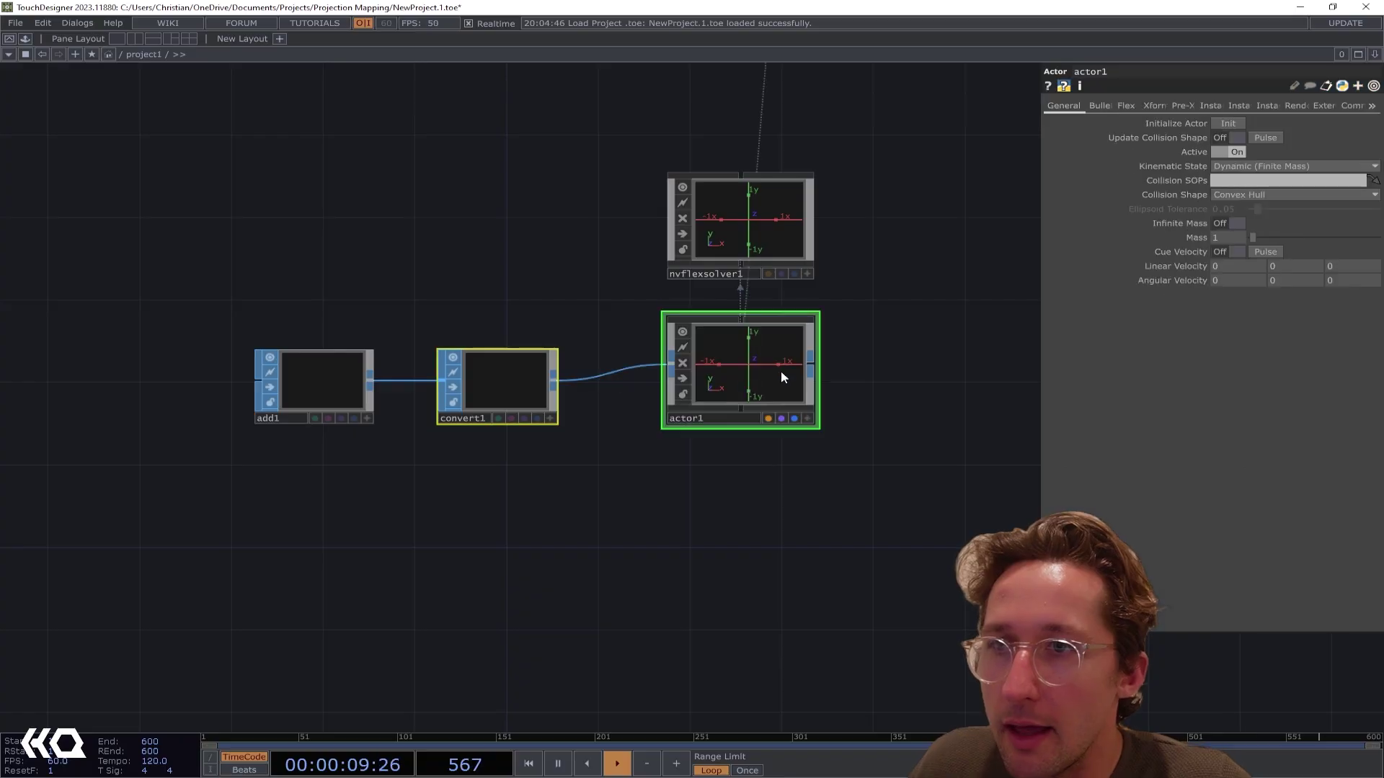
Add a Noise TOP below add1 and turn off its Monochrome option
left_click(710, 231)
left_click_drag(890, 346, 856, 408)
left_click_drag(457, 526, 476, 516)
left_click_drag(476, 585, 617, 491)
key("Tab")
type("noise")
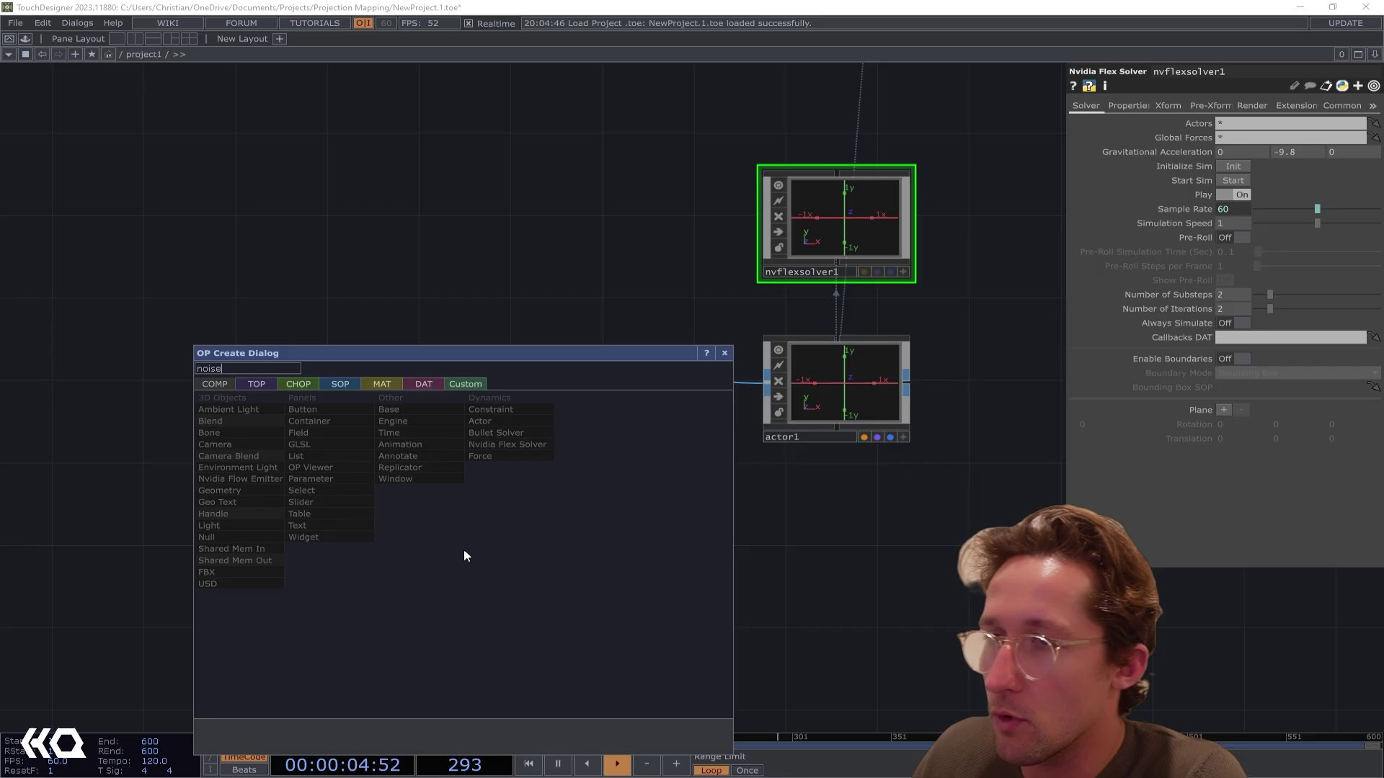
left_click(240, 387)
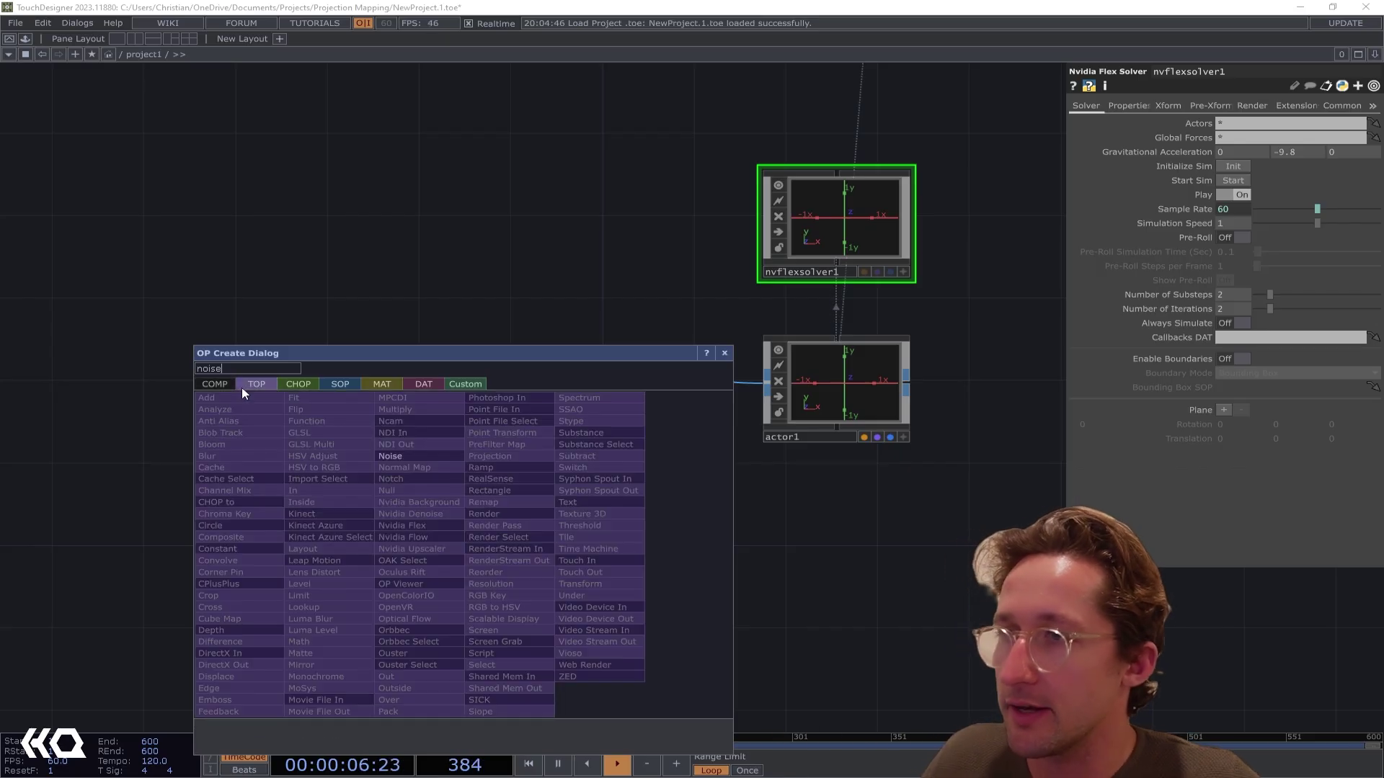
left_click(414, 461)
left_click(417, 561)
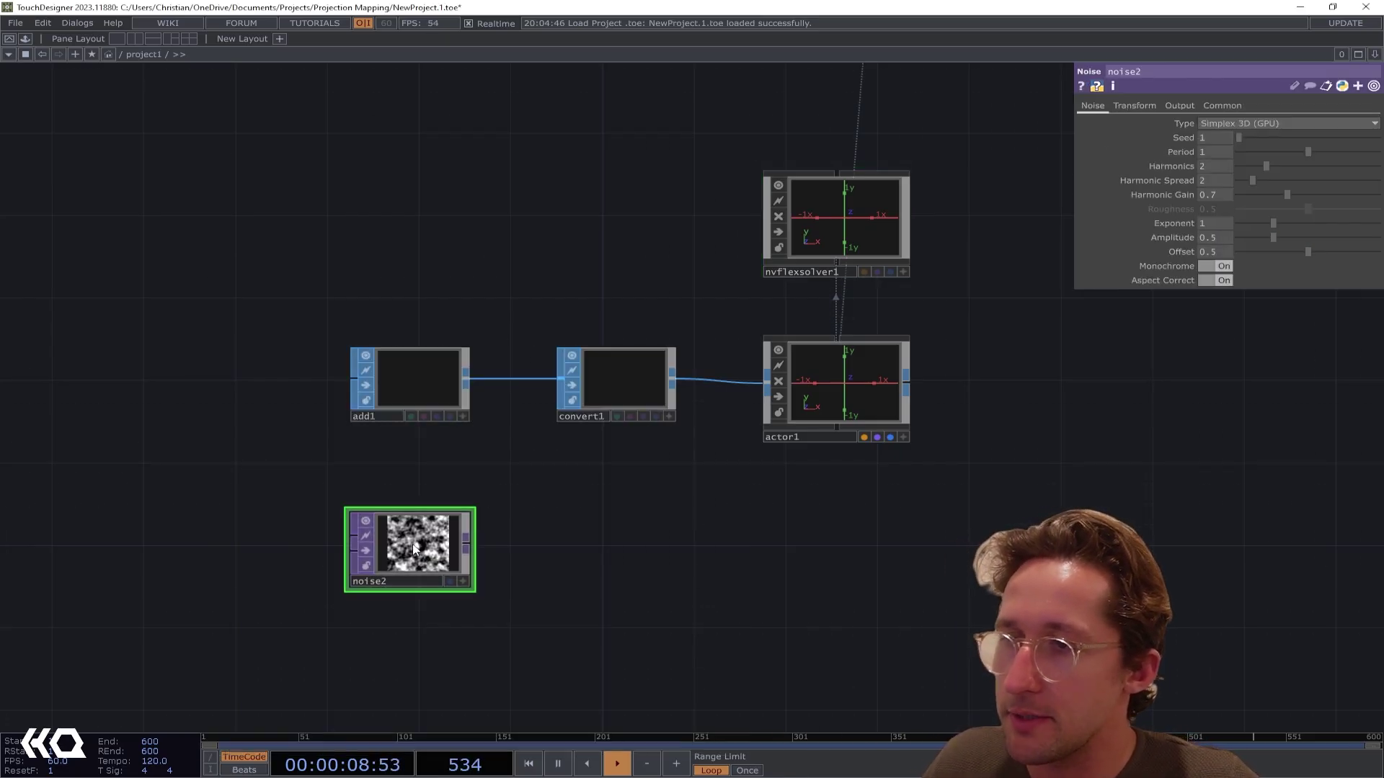
left_click(1203, 267)
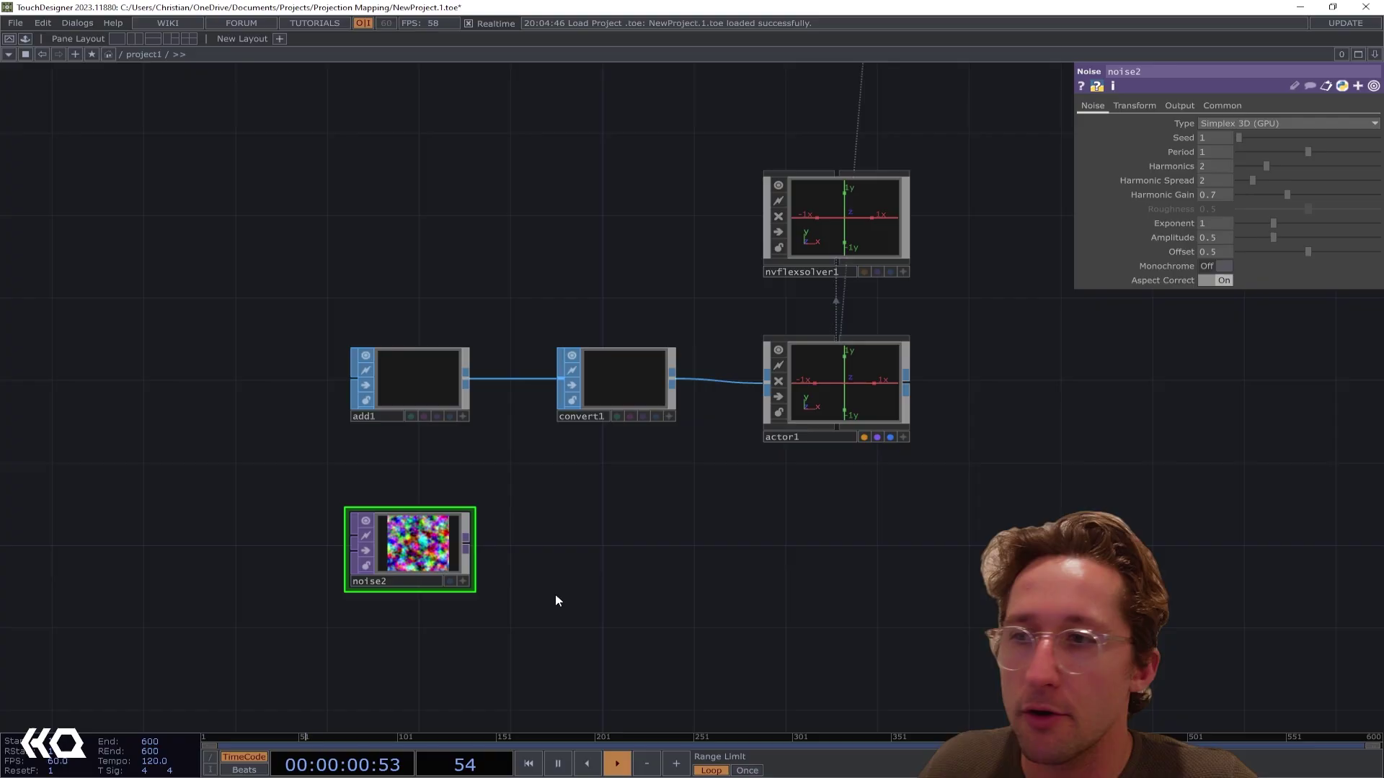
Examine the existing instancing network with its GLSL, ramp and noise chains
left_click_drag(526, 488, 535, 421)
left_click_drag(847, 374, 724, 587)
scroll(793, 452, "down", 3)
left_click_drag(783, 143, 585, 488)
left_click_drag(629, 140, 726, 474)
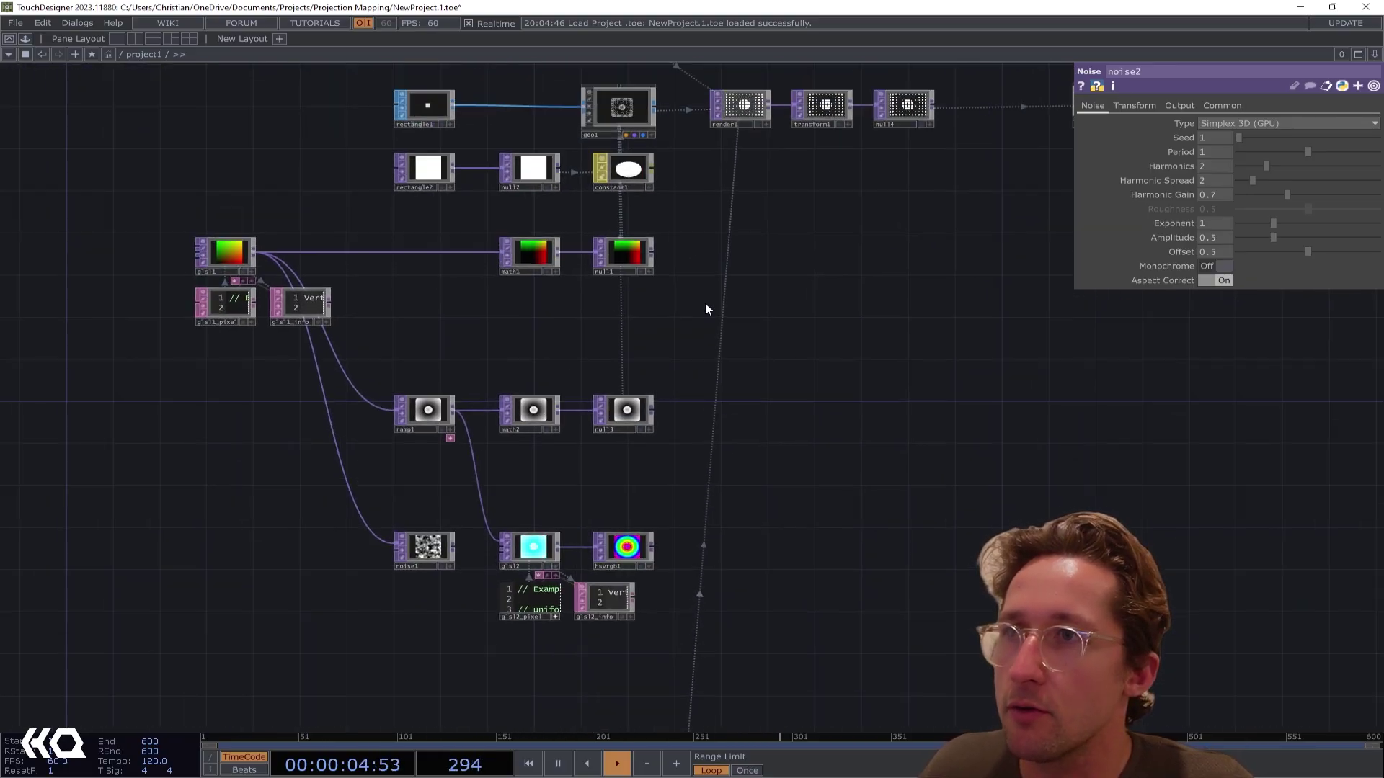
left_click_drag(817, 358, 845, 108)
left_click_drag(811, 447, 854, 118)
left_click_drag(830, 454, 856, 285)
scroll(629, 505, "up", 3)
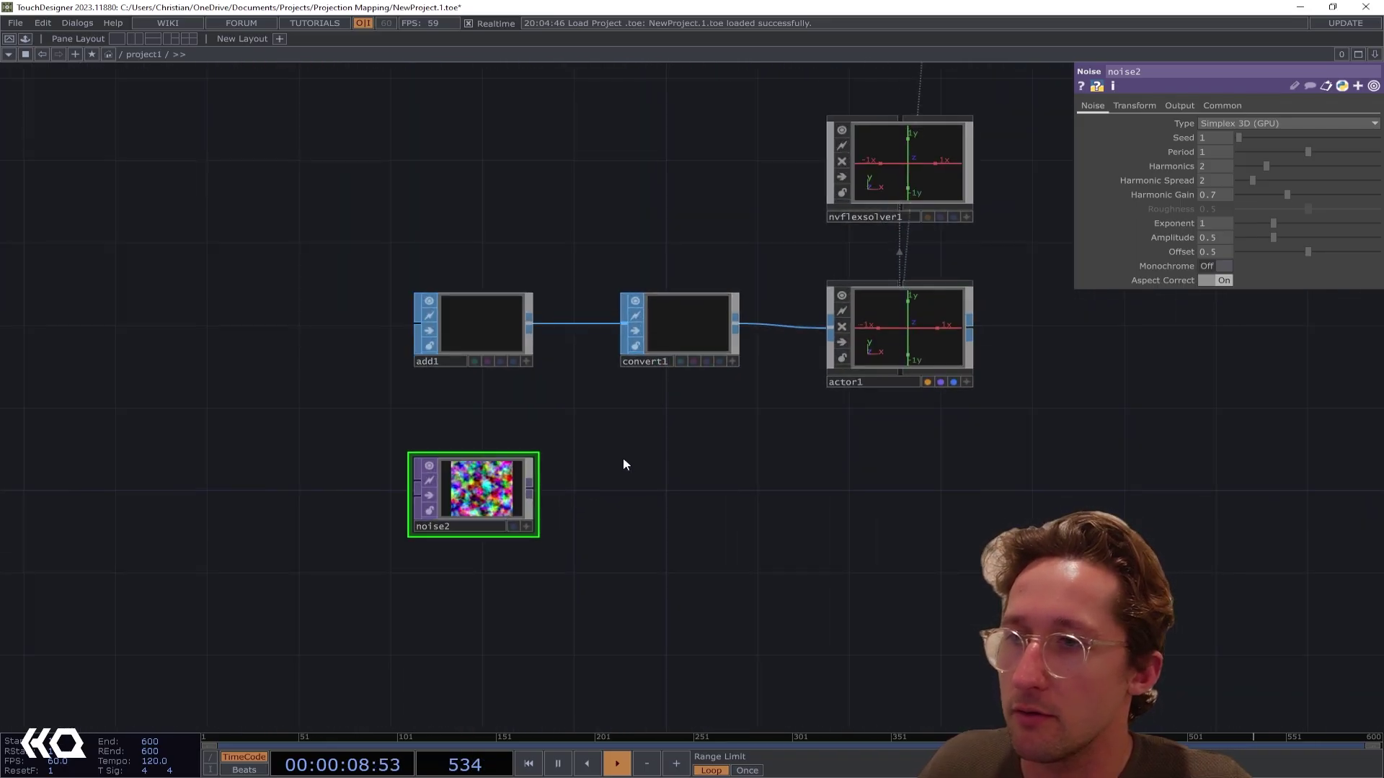
Set the resolution of the Noise TOP noise2 to 100 by 100
left_click(1218, 107)
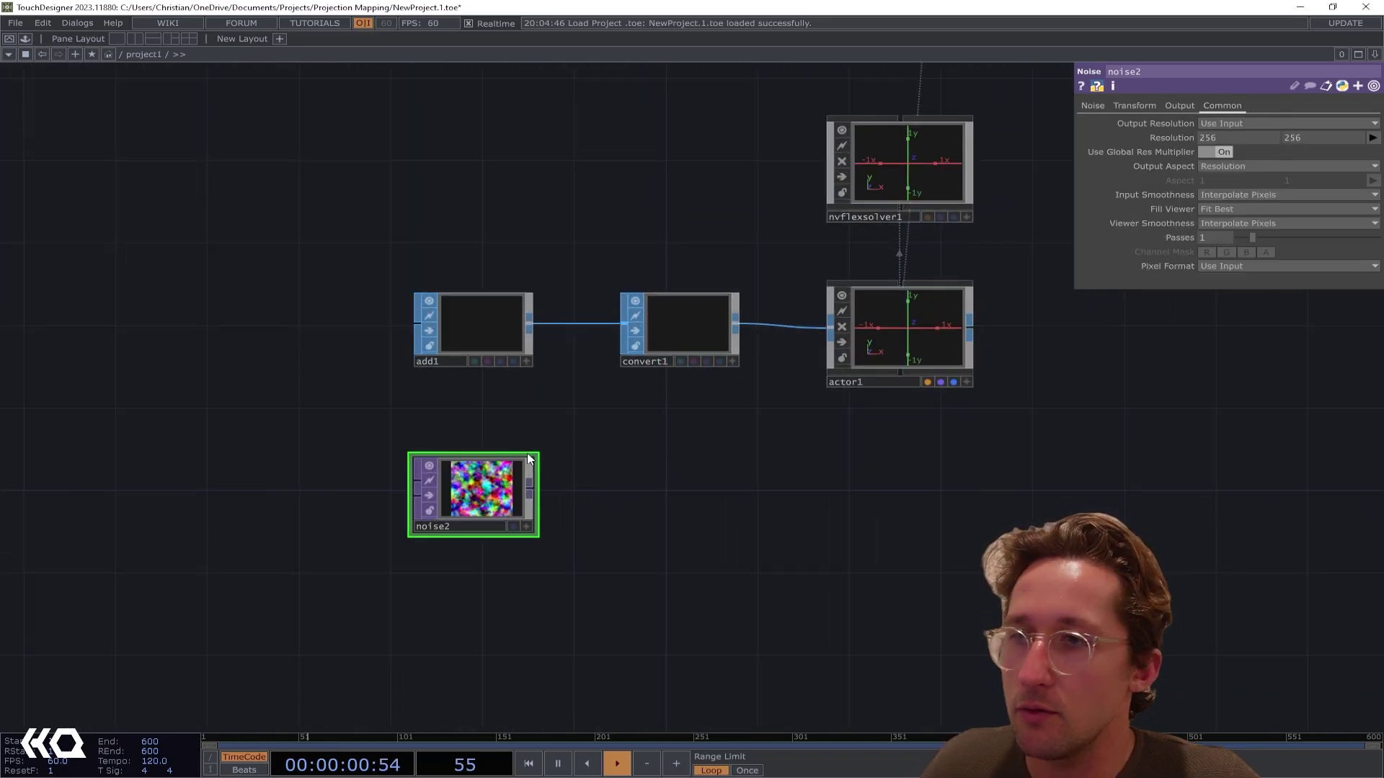
left_click_drag(616, 431, 697, 308)
scroll(751, 361, "up", 3)
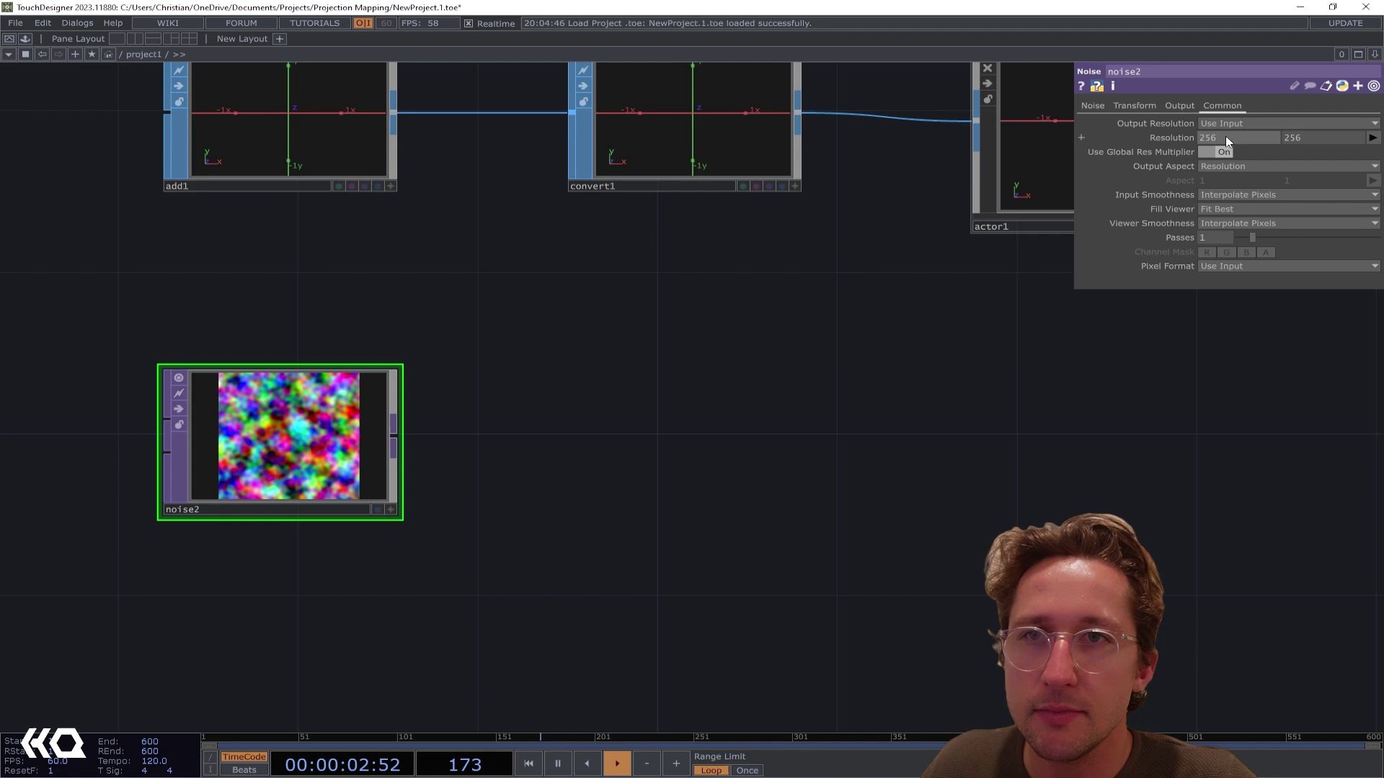
key("Tab")
type("10")
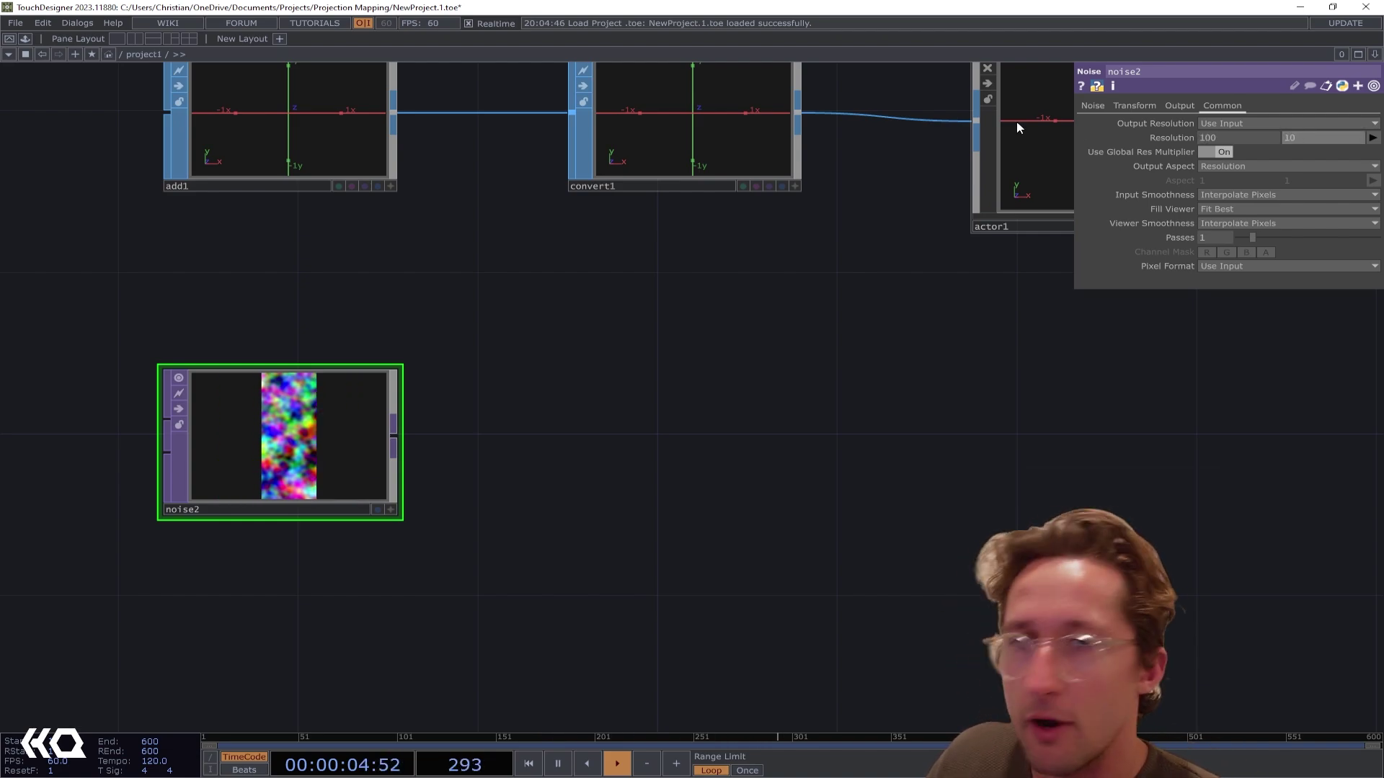
key("Return")
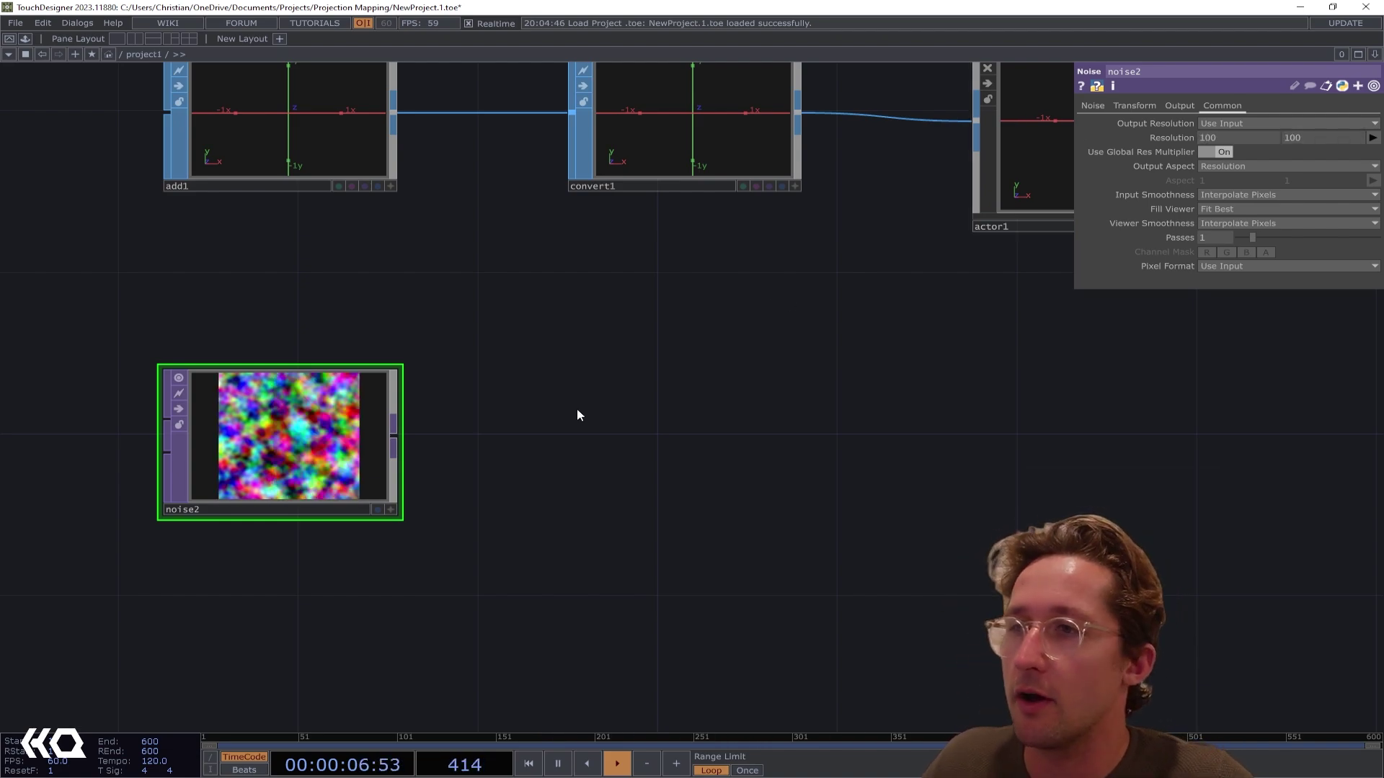
Turn on Instancing for actor1 and assign noise2 as its Translate OP
left_click_drag(577, 408, 366, 469)
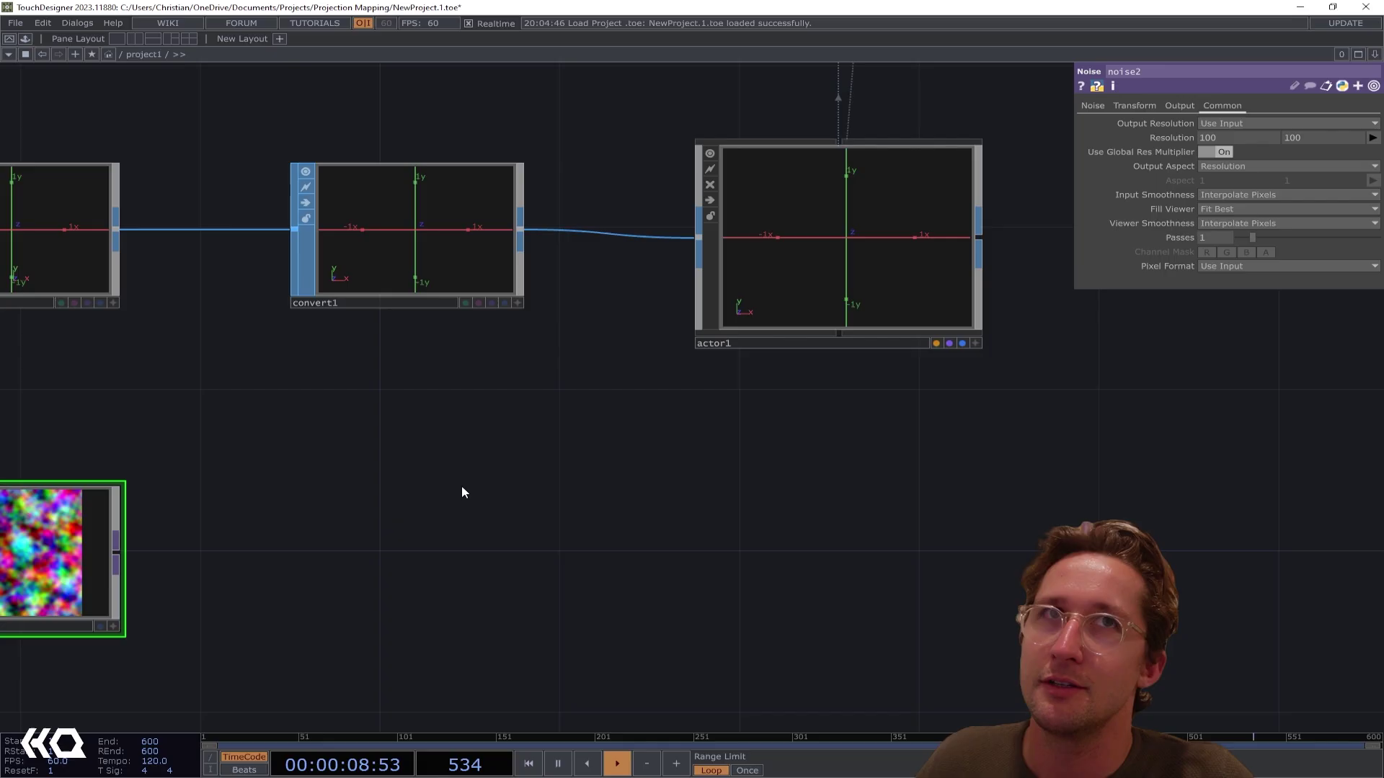
scroll(469, 439, "down", 4)
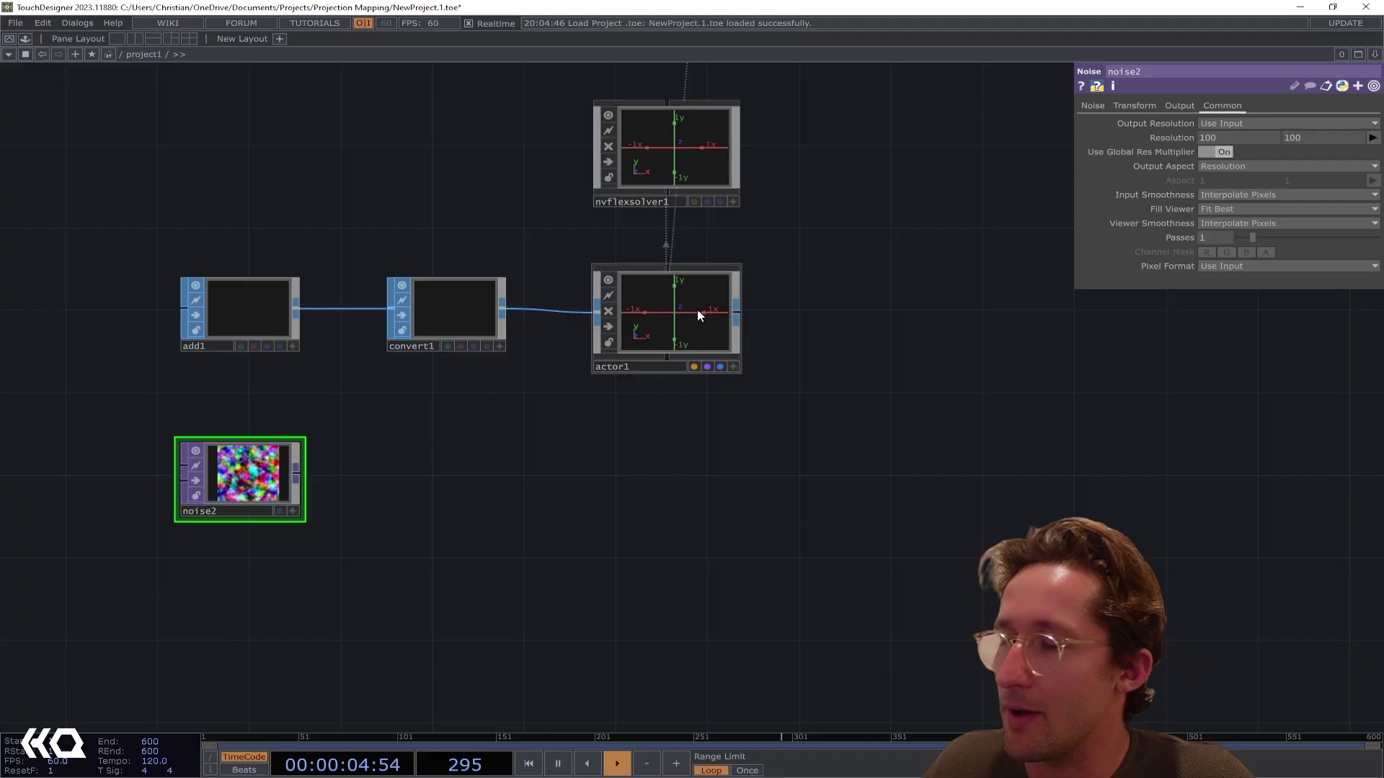
left_click(679, 314)
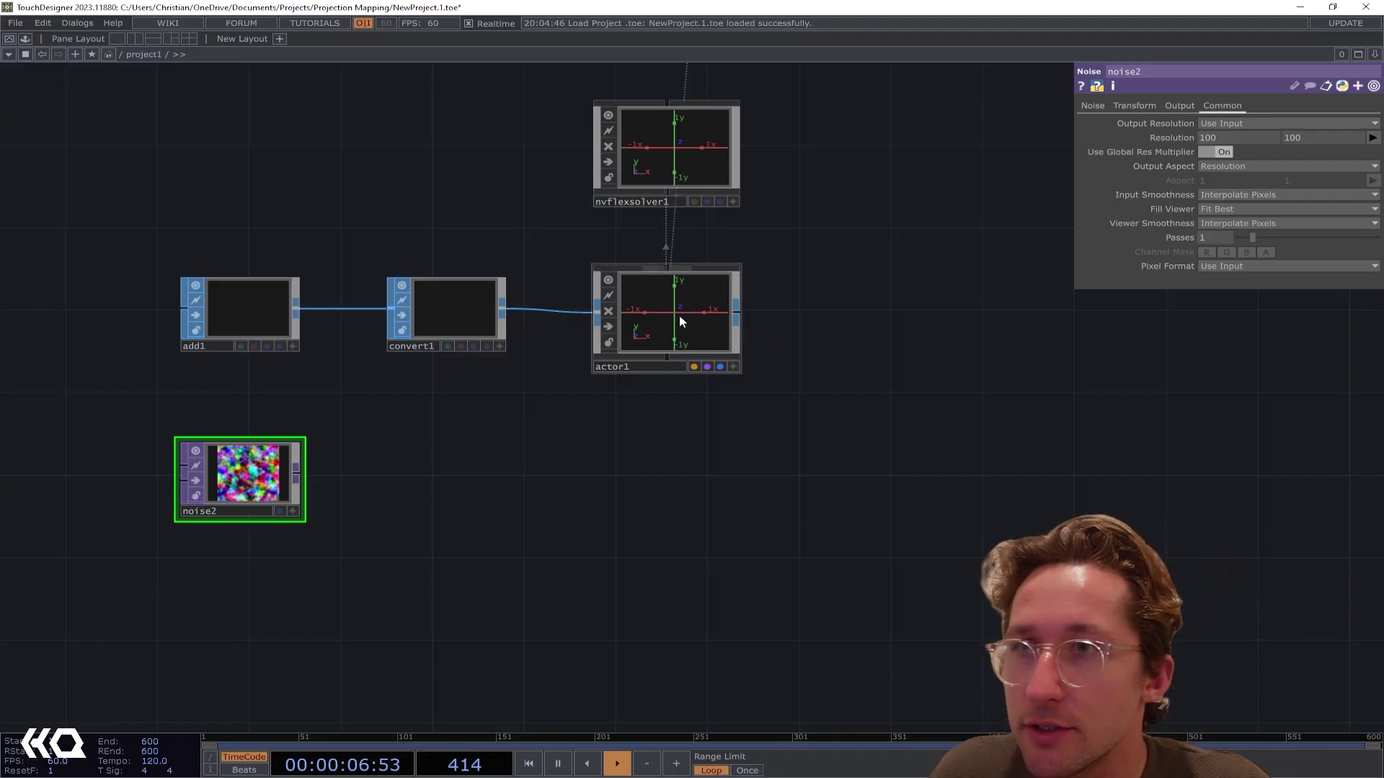
left_click(1211, 107)
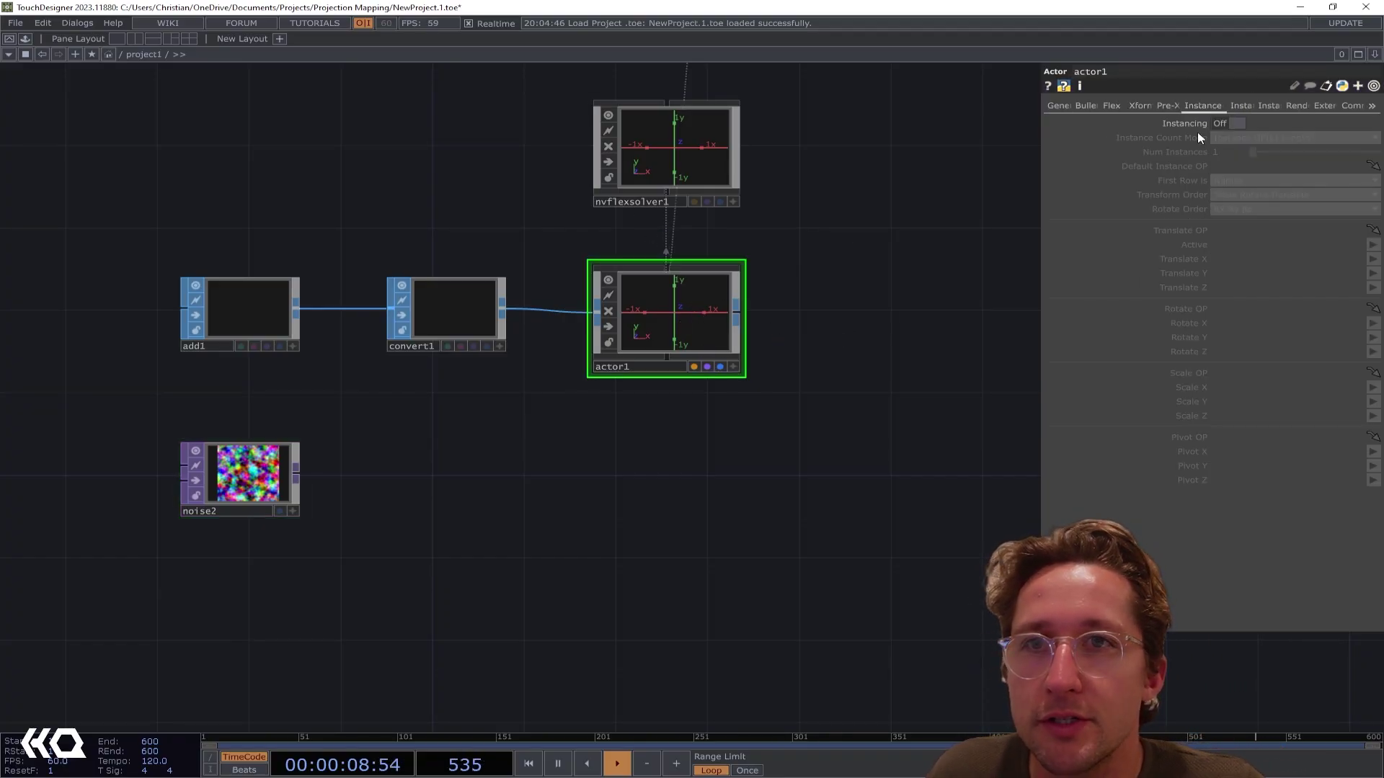
left_click(1223, 124)
left_click_drag(261, 487, 1282, 232)
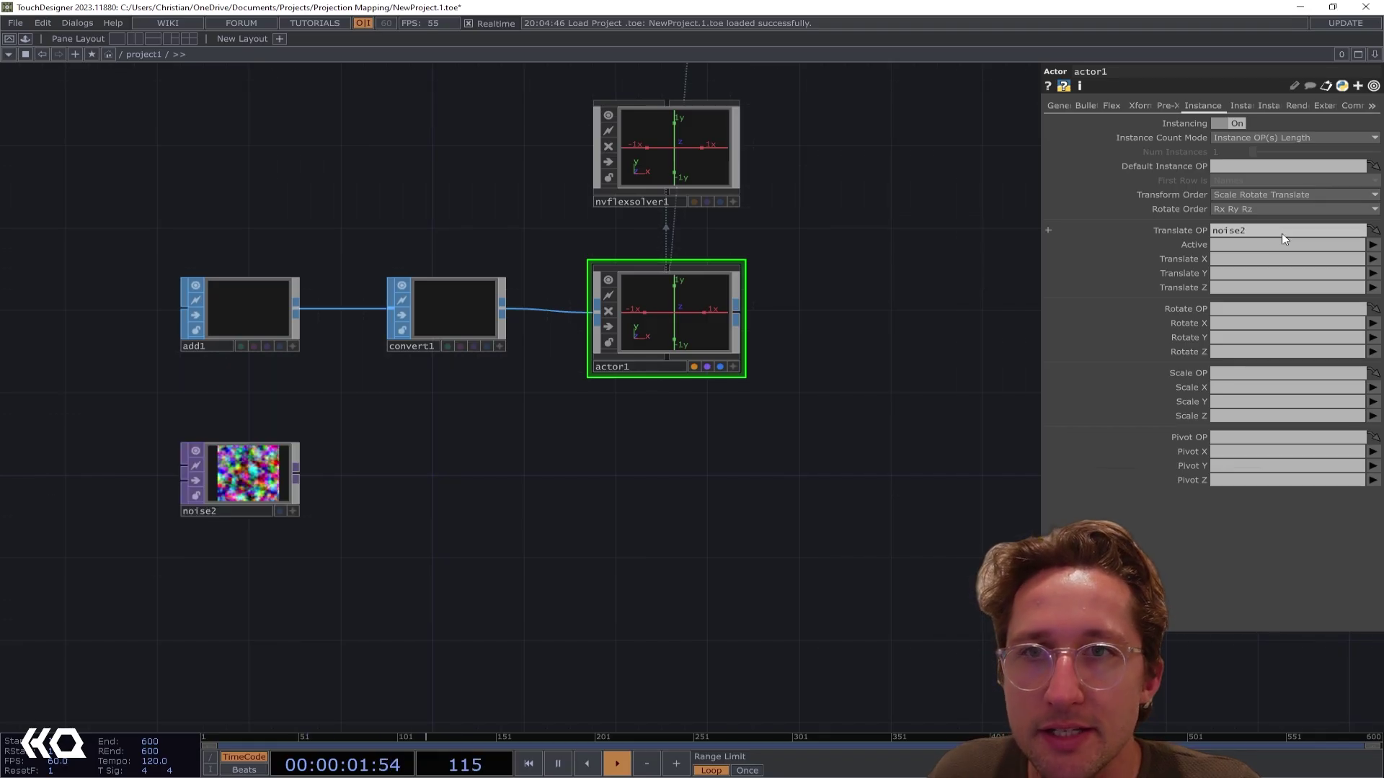
Map actor1's instance Translate X, Y and Z to the r, g and b channels of noise2
left_click(1373, 259)
left_click(1372, 275)
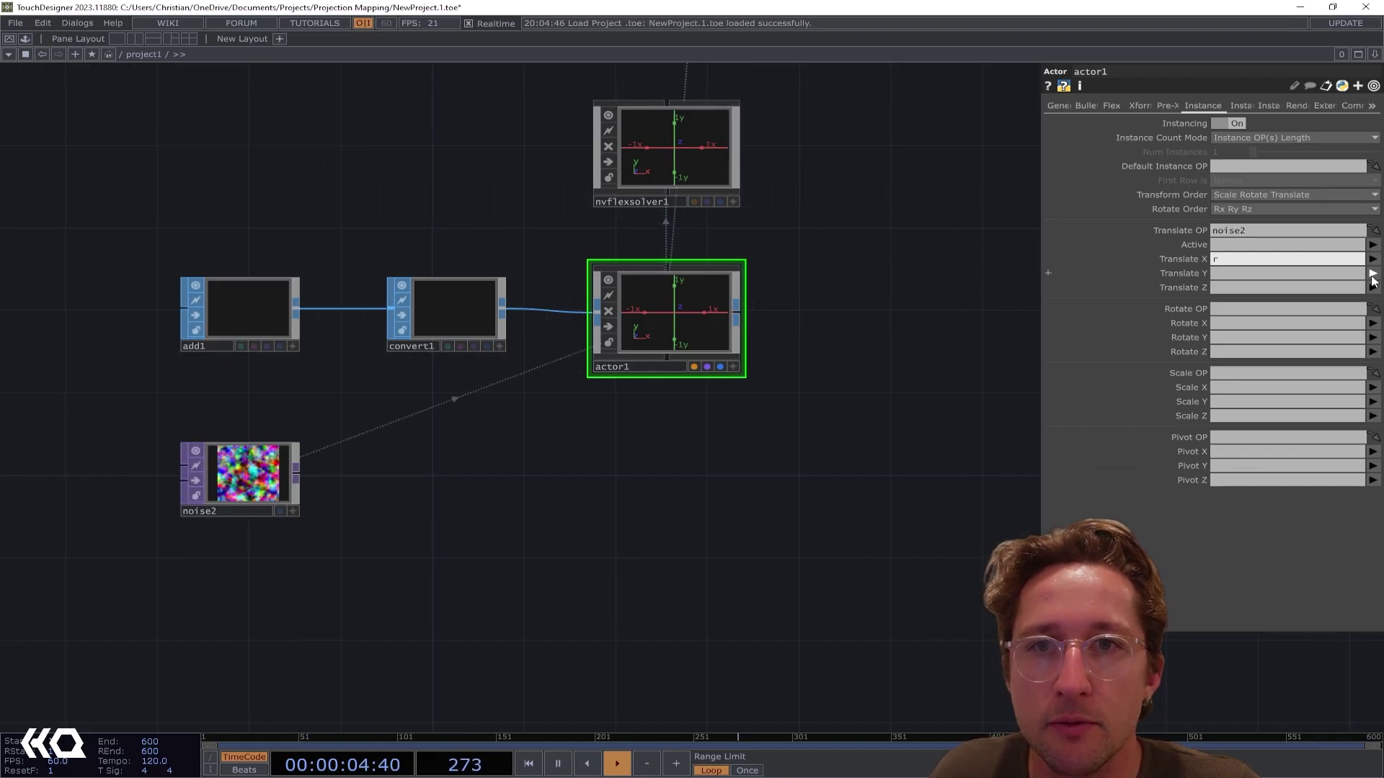
left_click(1372, 275)
left_click(1373, 302)
left_click(1373, 288)
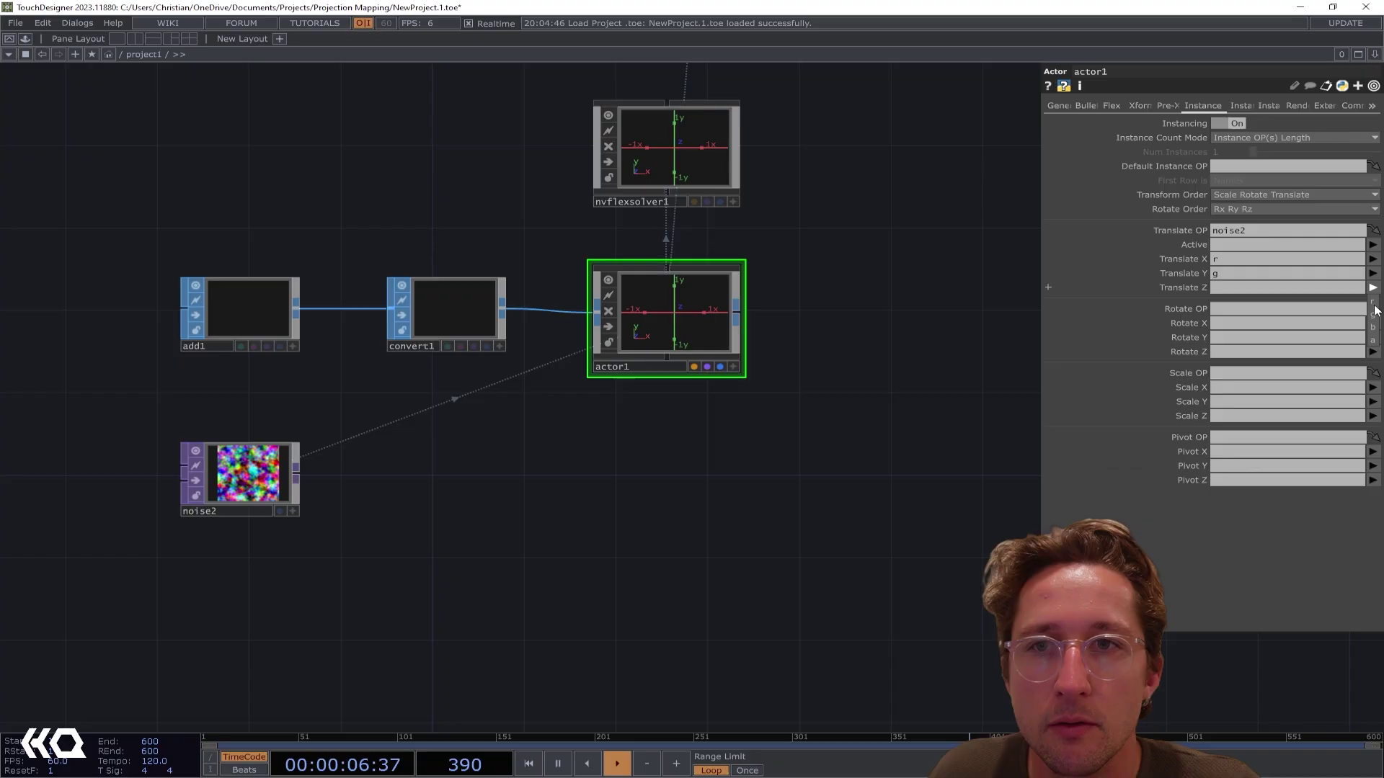
left_click(1373, 328)
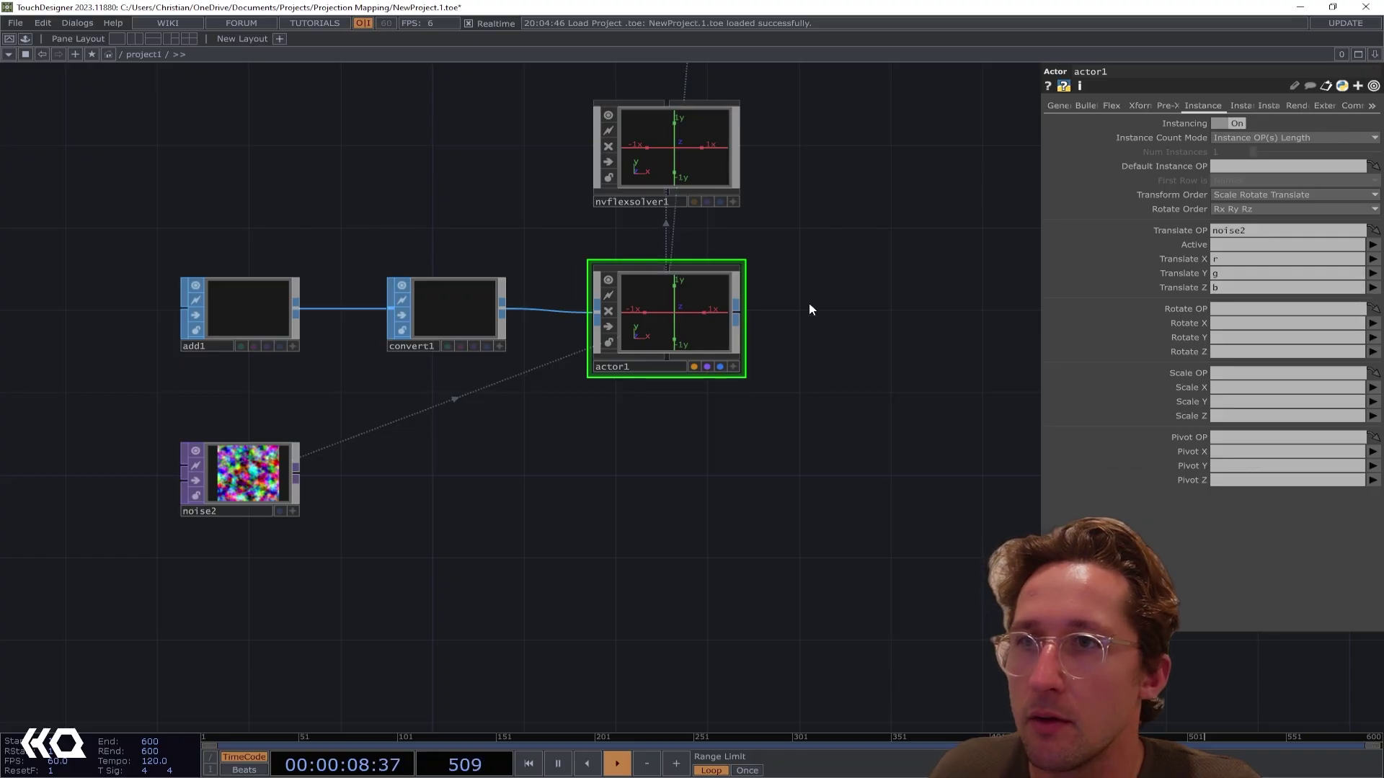
left_click_drag(832, 257, 819, 364)
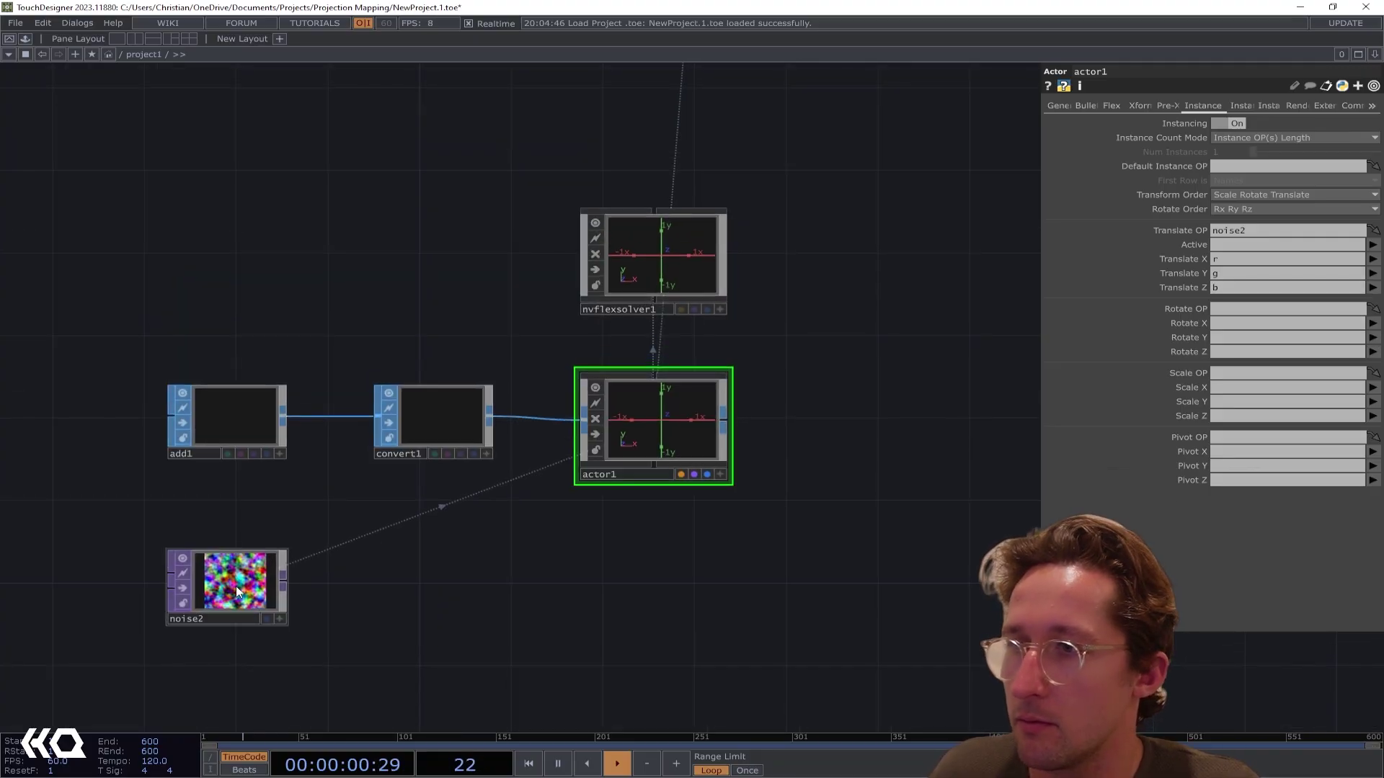
Turn on Add Points for the Add SOP add1, keeping one point at the origin
left_click(236, 586)
left_click(258, 409)
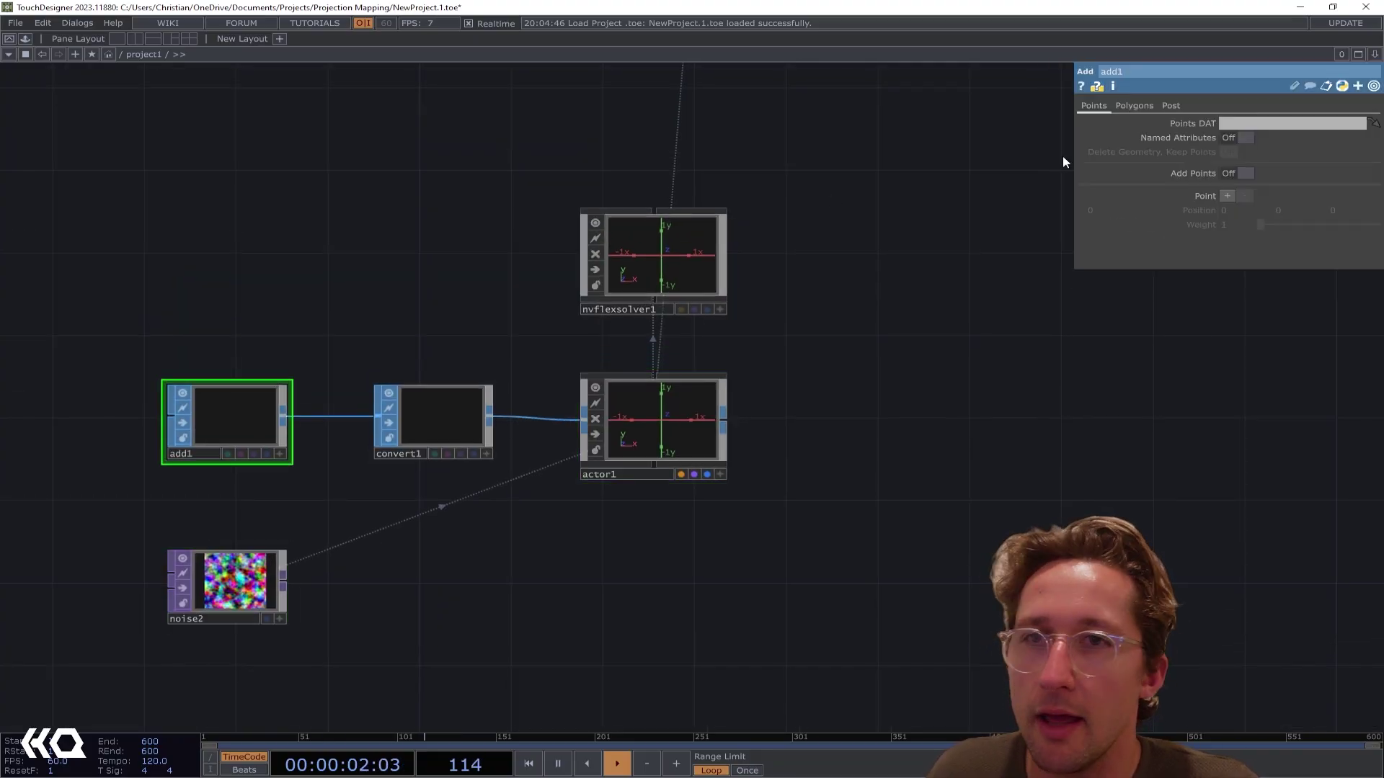
left_click(1241, 174)
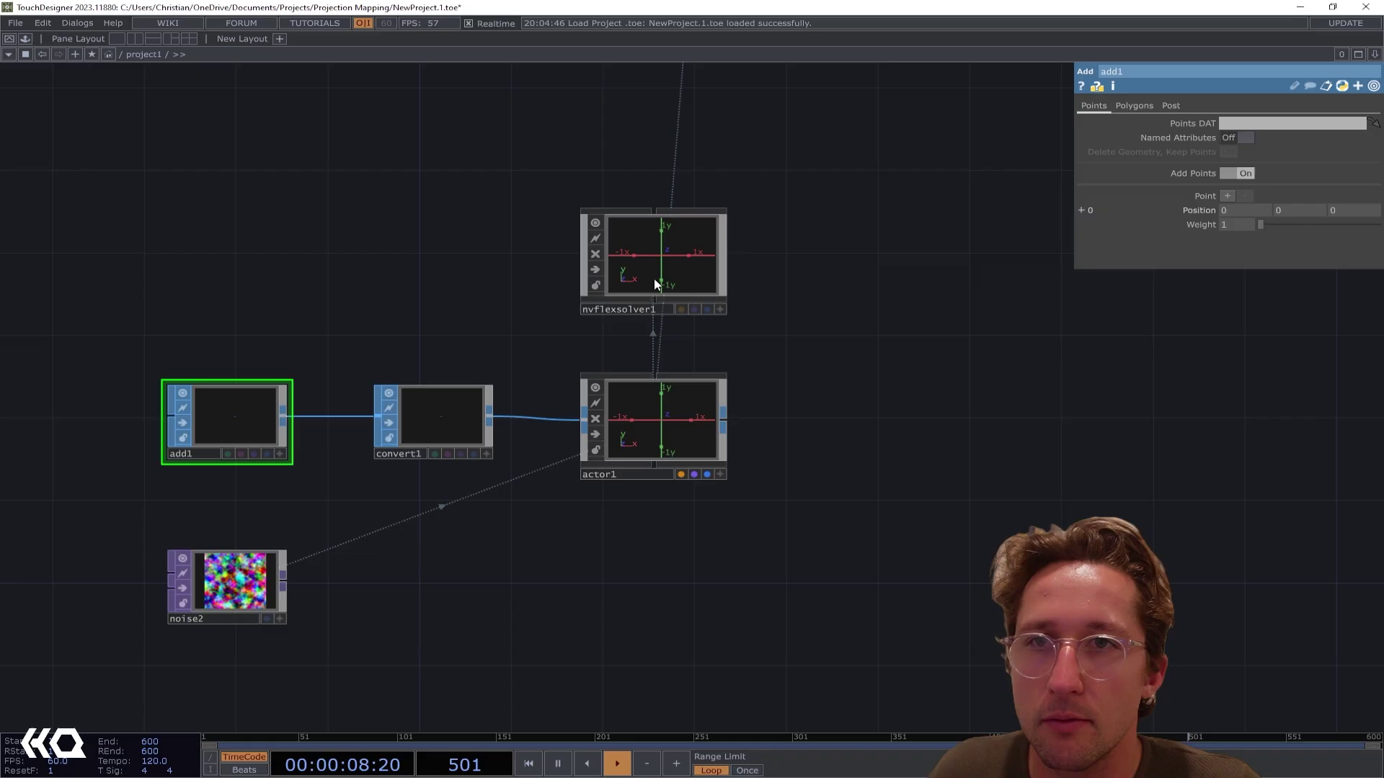
Set convert1 to convert to Particles Per Point with the particle type Render as Point Sprites
left_click(482, 425)
left_click(1230, 154)
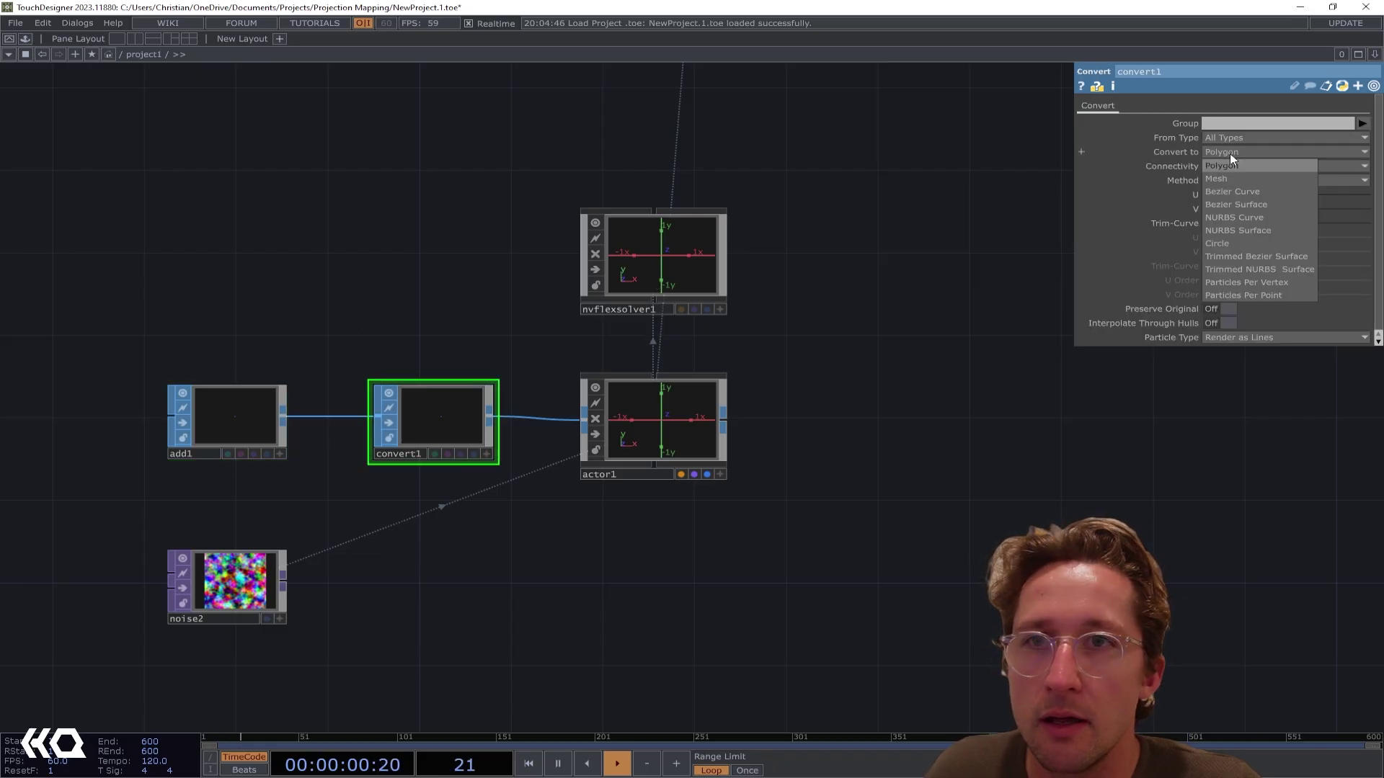
left_click(1238, 295)
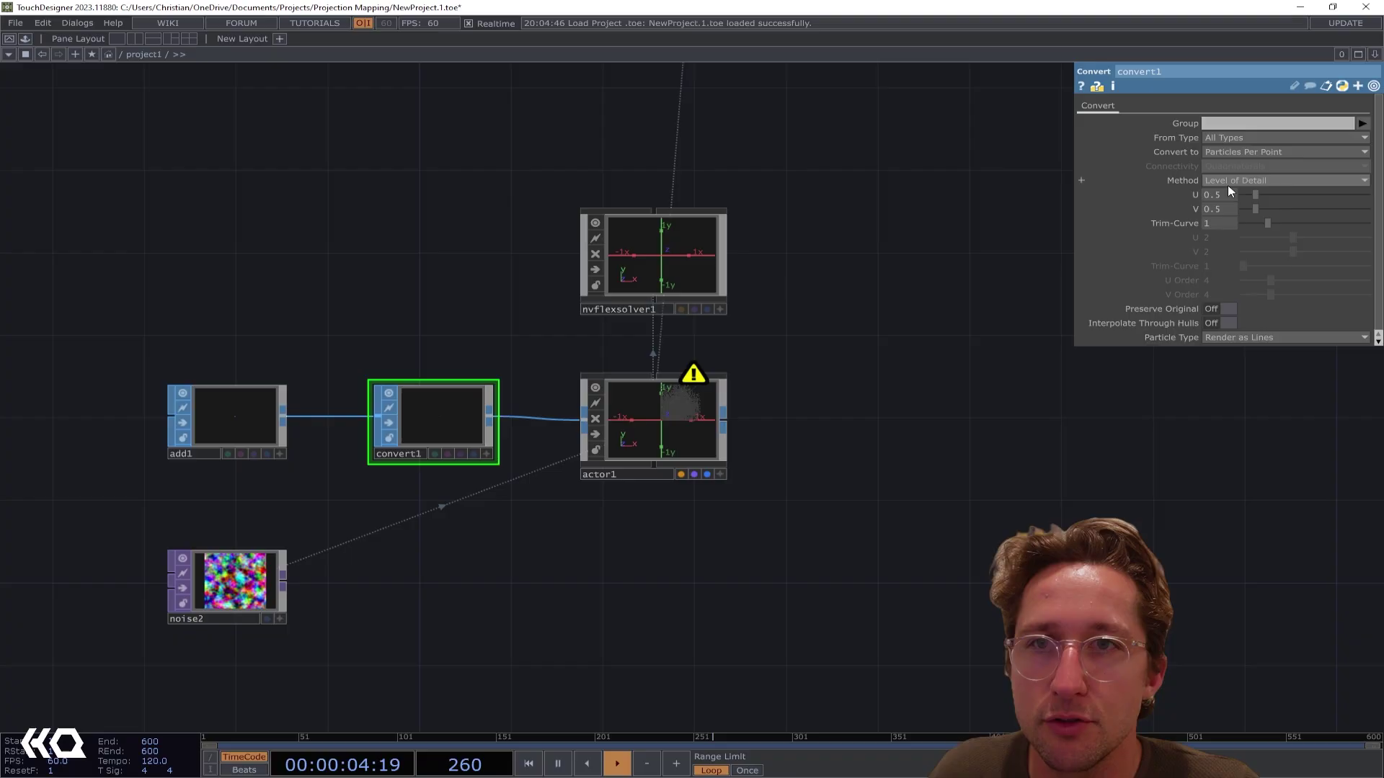
left_click(1260, 338)
left_click(1254, 362)
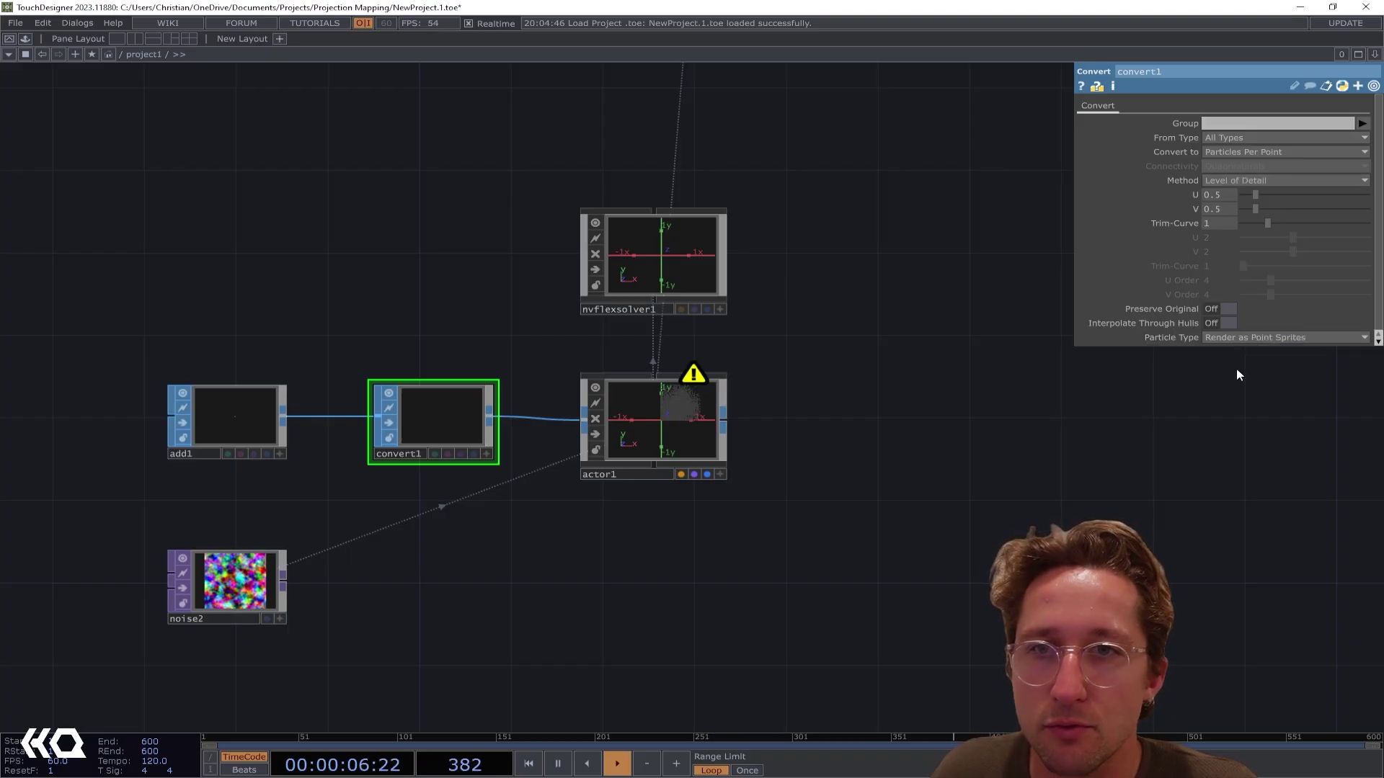
Check the warning on actor1, start the nvflexsolver1 simulation and observe the particles in actor1's viewer
left_click(699, 400)
middle_click(698, 400)
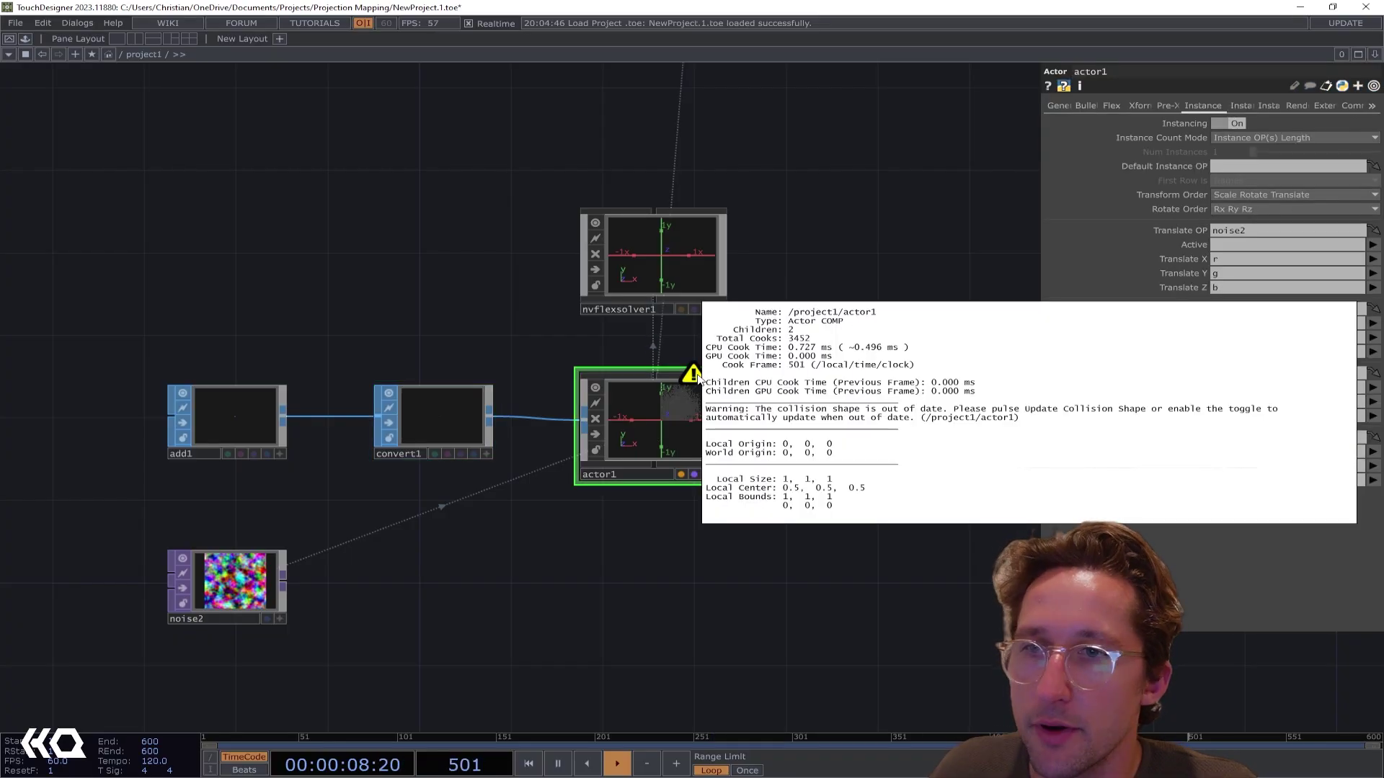
left_click(657, 272)
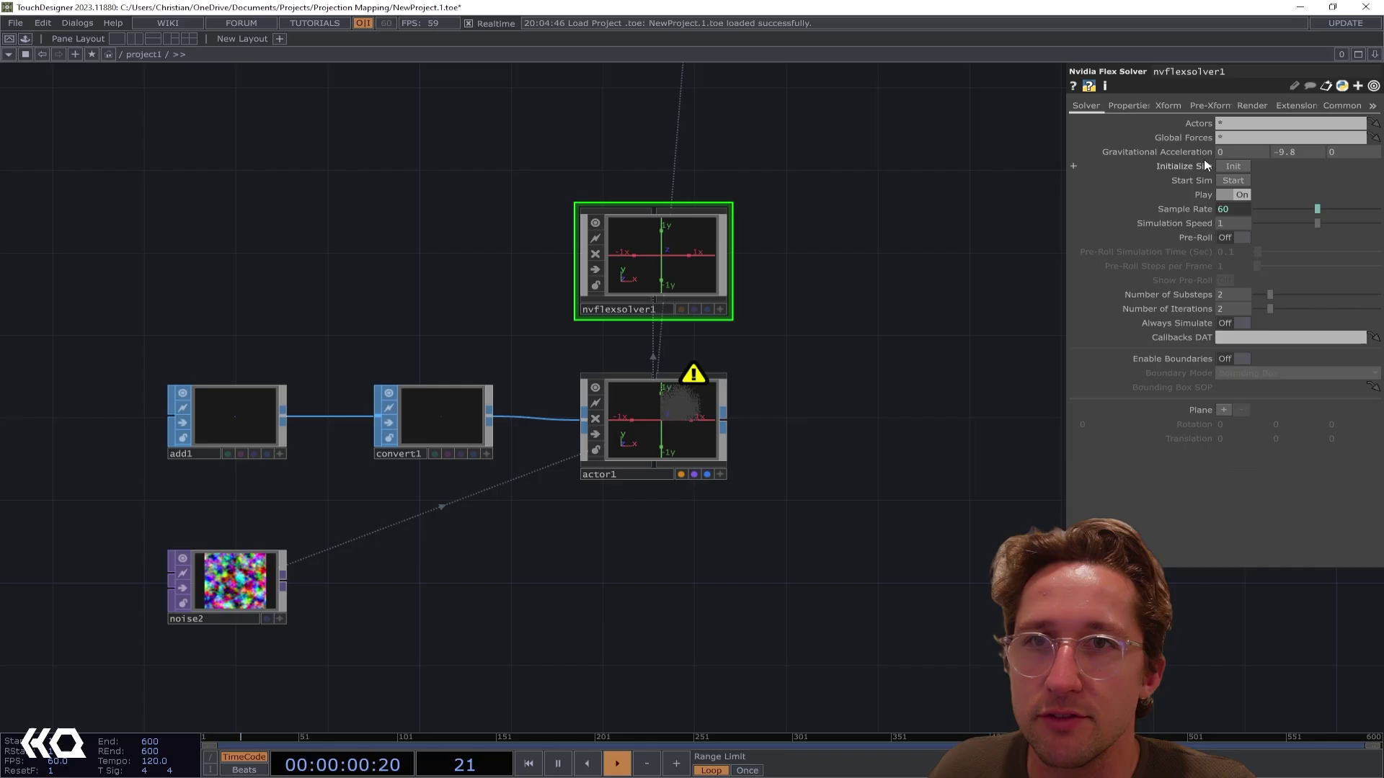
left_click(1231, 180)
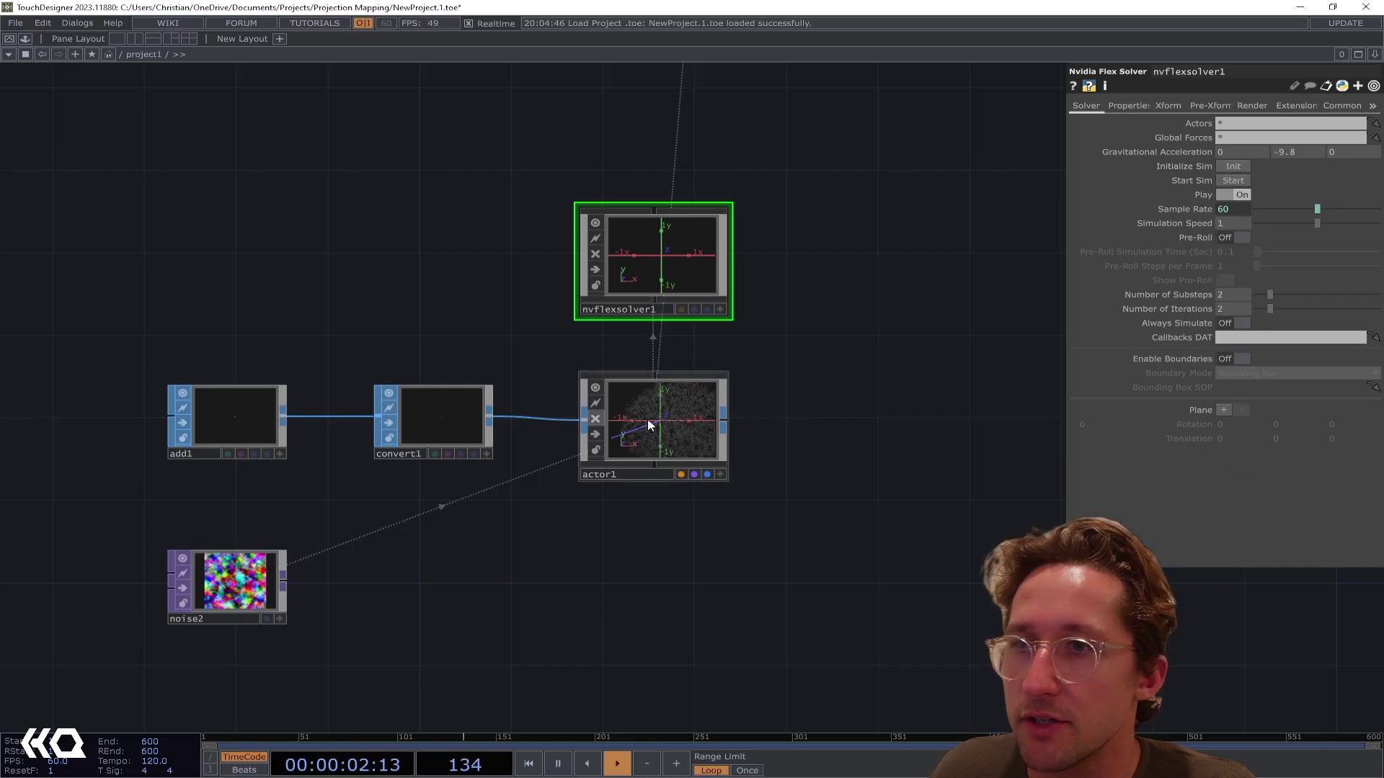
scroll(649, 422, "up", 5)
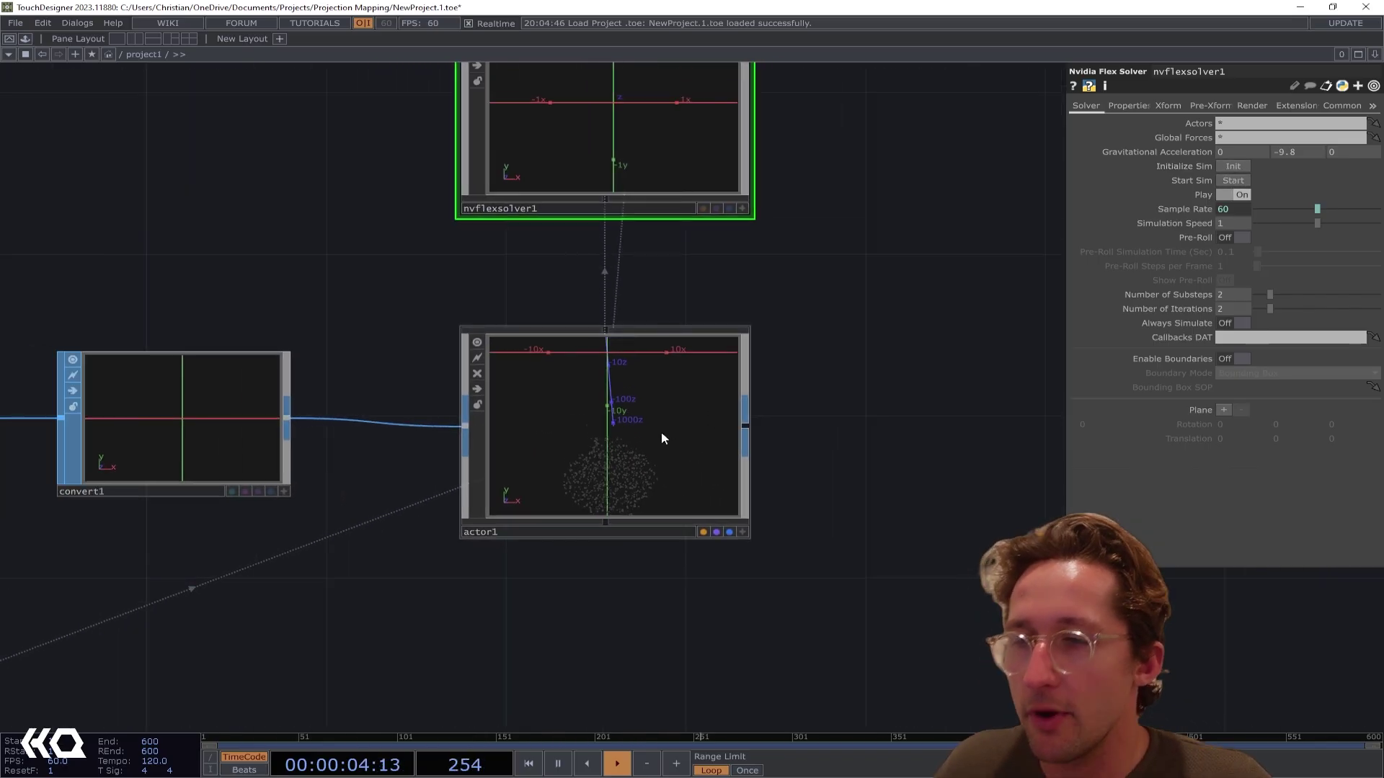
scroll(661, 431, "down", 5)
middle_click_drag(662, 539, 655, 569)
left_click_drag(547, 558, 612, 534)
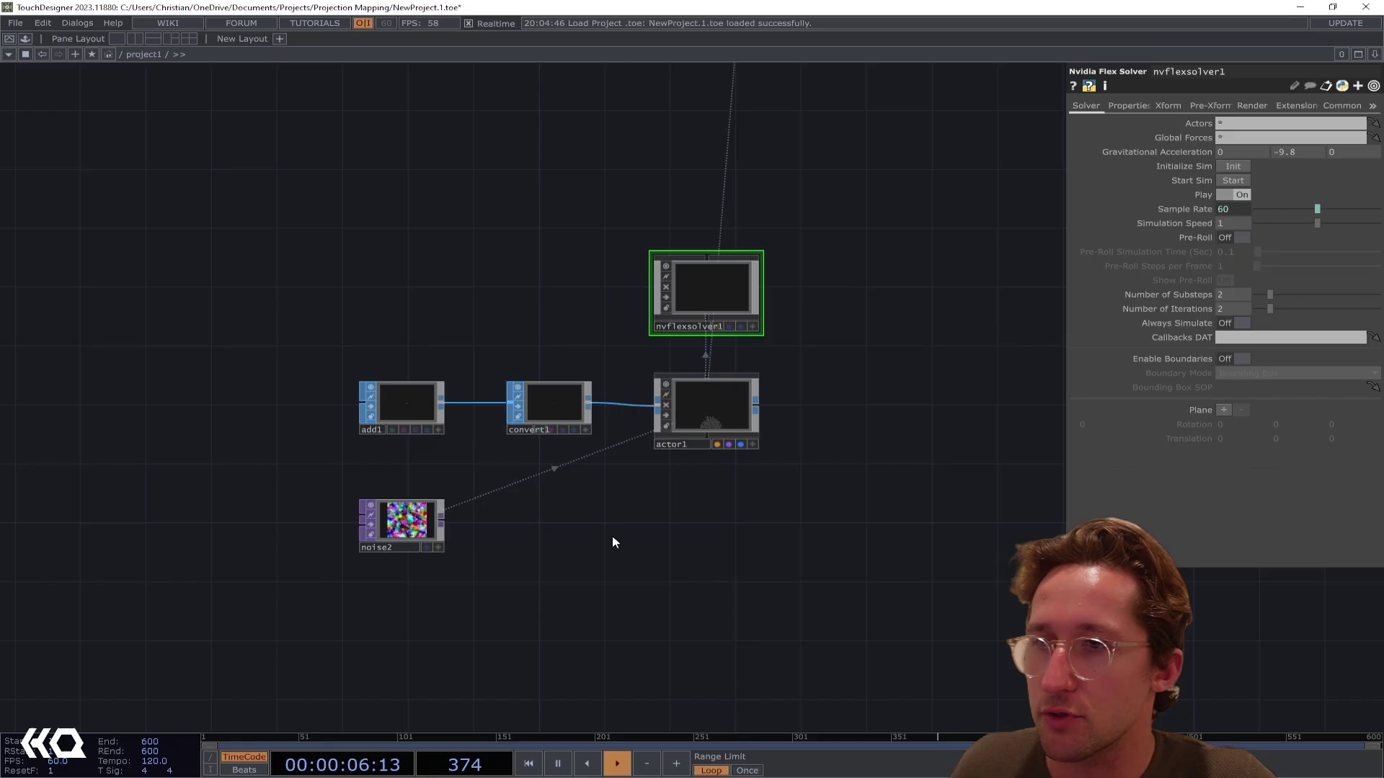
middle_click_drag(488, 547, 482, 454)
Re-initialize the nvflexsolver1 simulation and inspect the particle cloud in actor1's viewer
left_click(382, 499)
left_click_drag(541, 437, 387, 474)
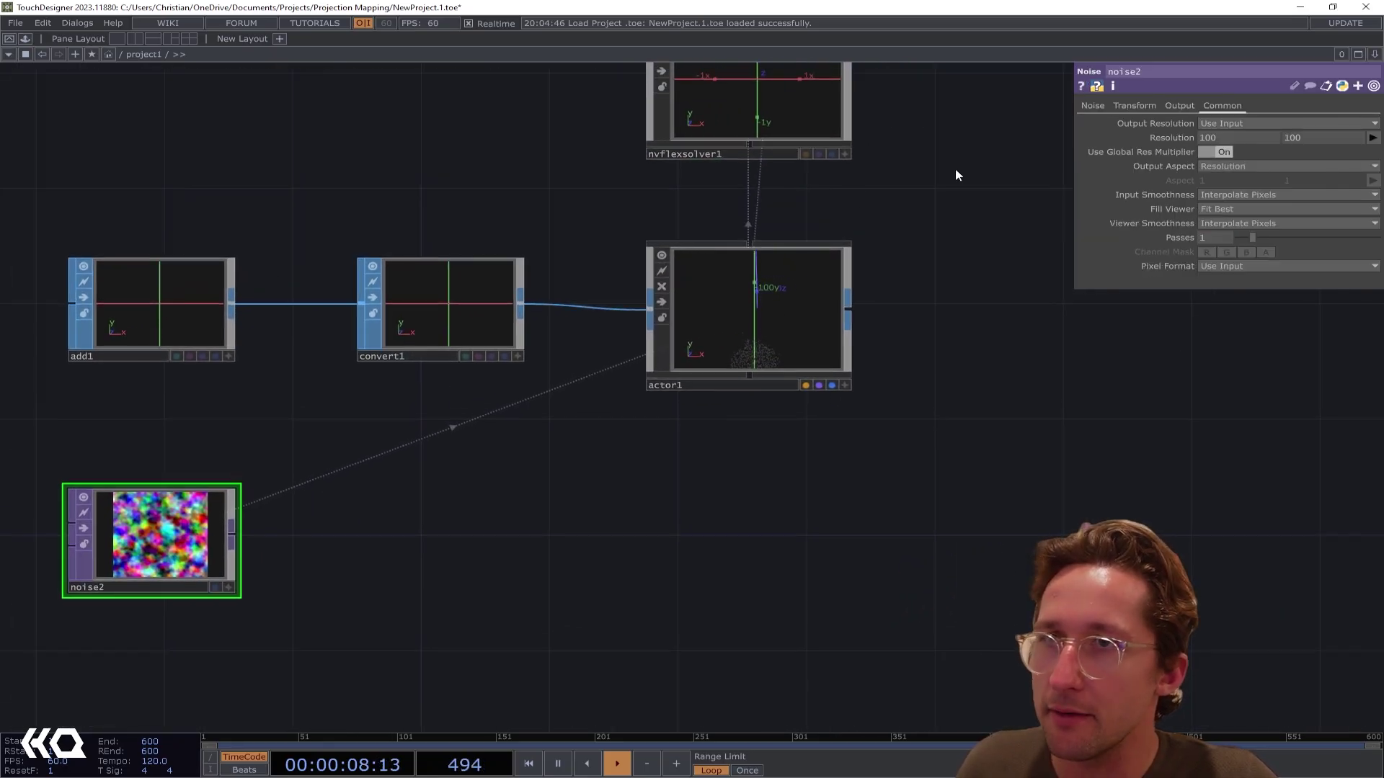
left_click(750, 114)
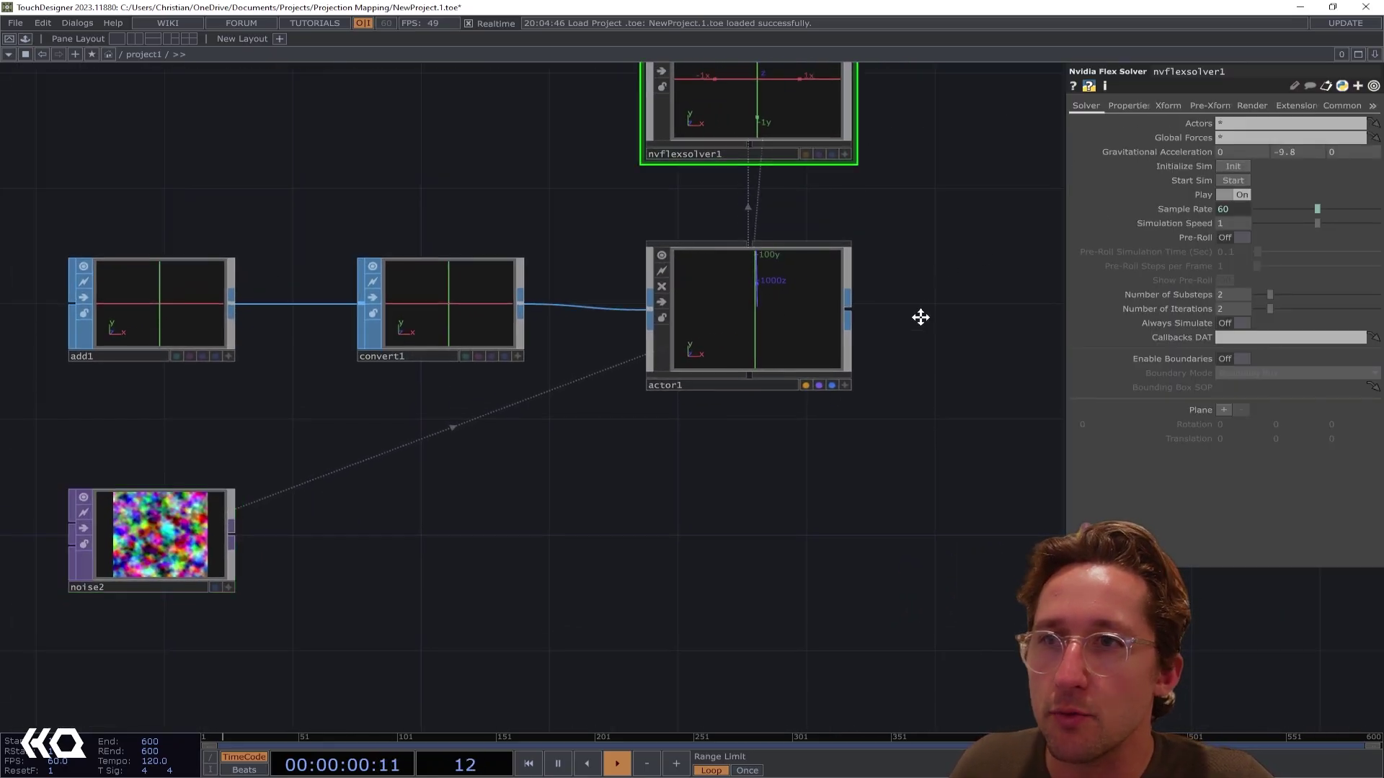
scroll(788, 418, "up", 5)
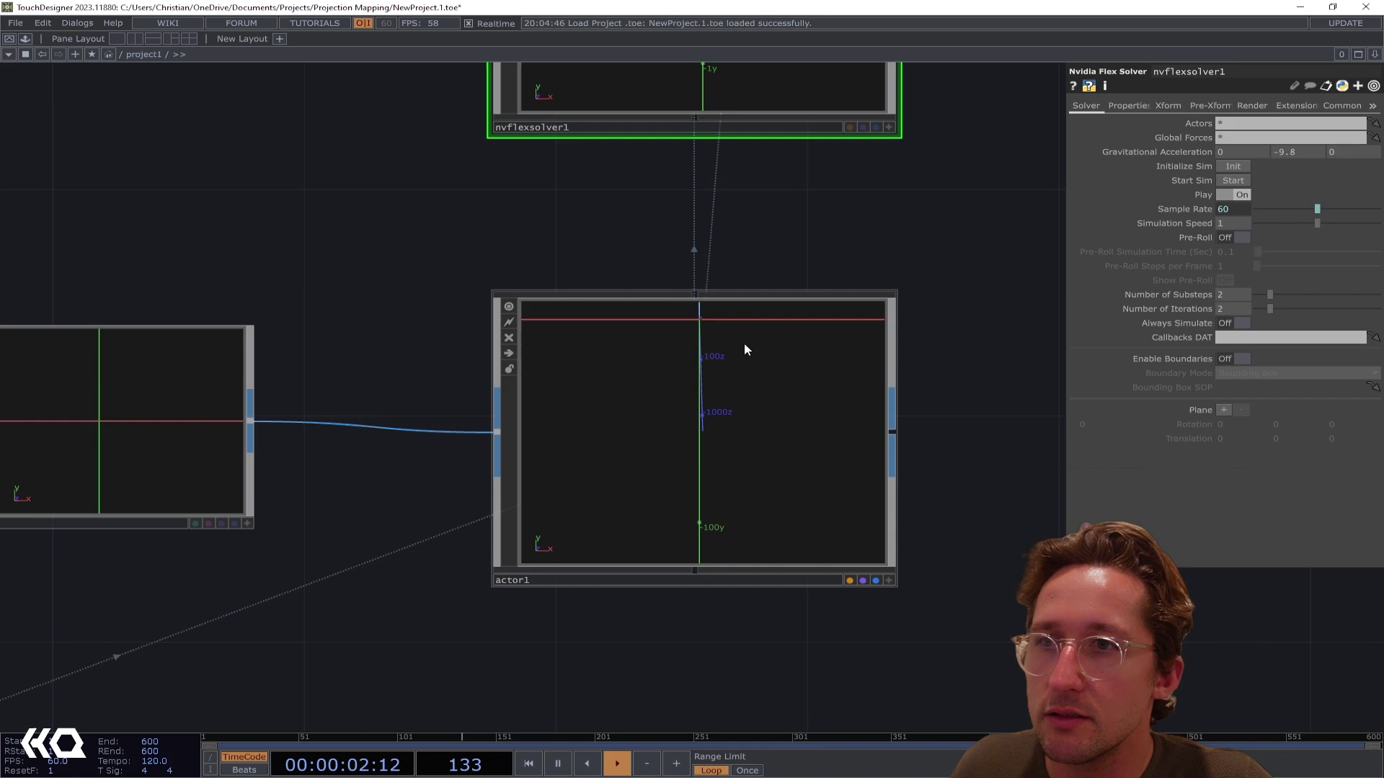
left_click_drag(694, 322, 618, 474)
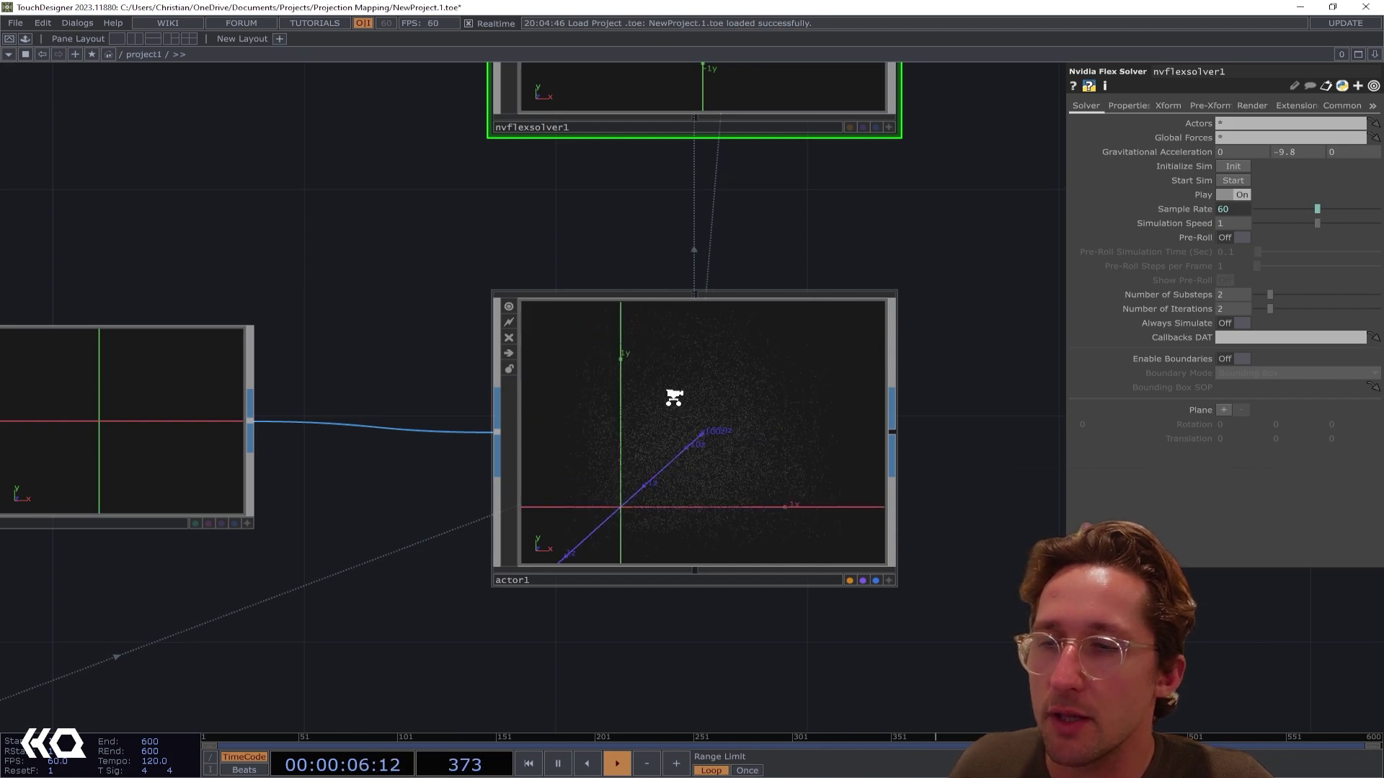
scroll(538, 529, "down", 5)
Set the pixel format of noise2 to 32-bit float (RGBA)
left_click(352, 559)
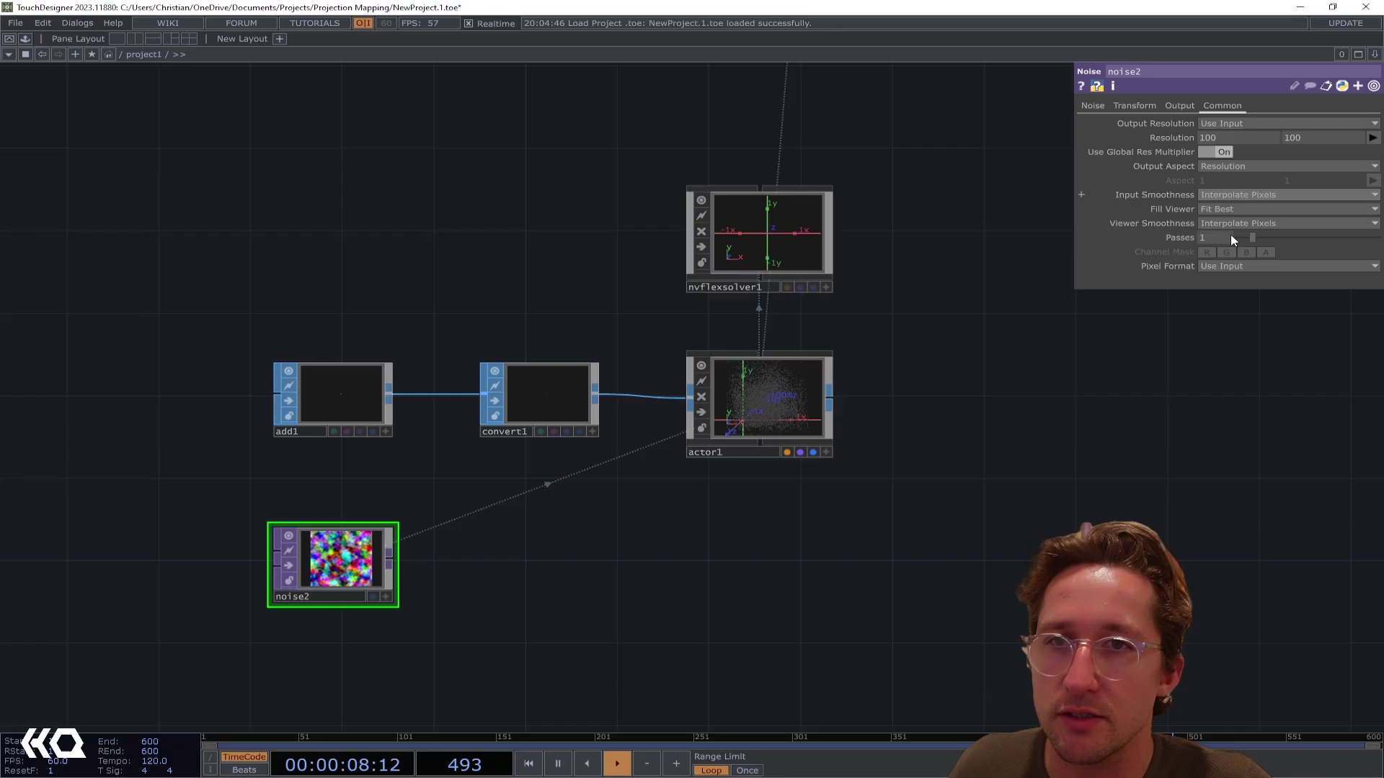
left_click(1226, 266)
left_click(1242, 333)
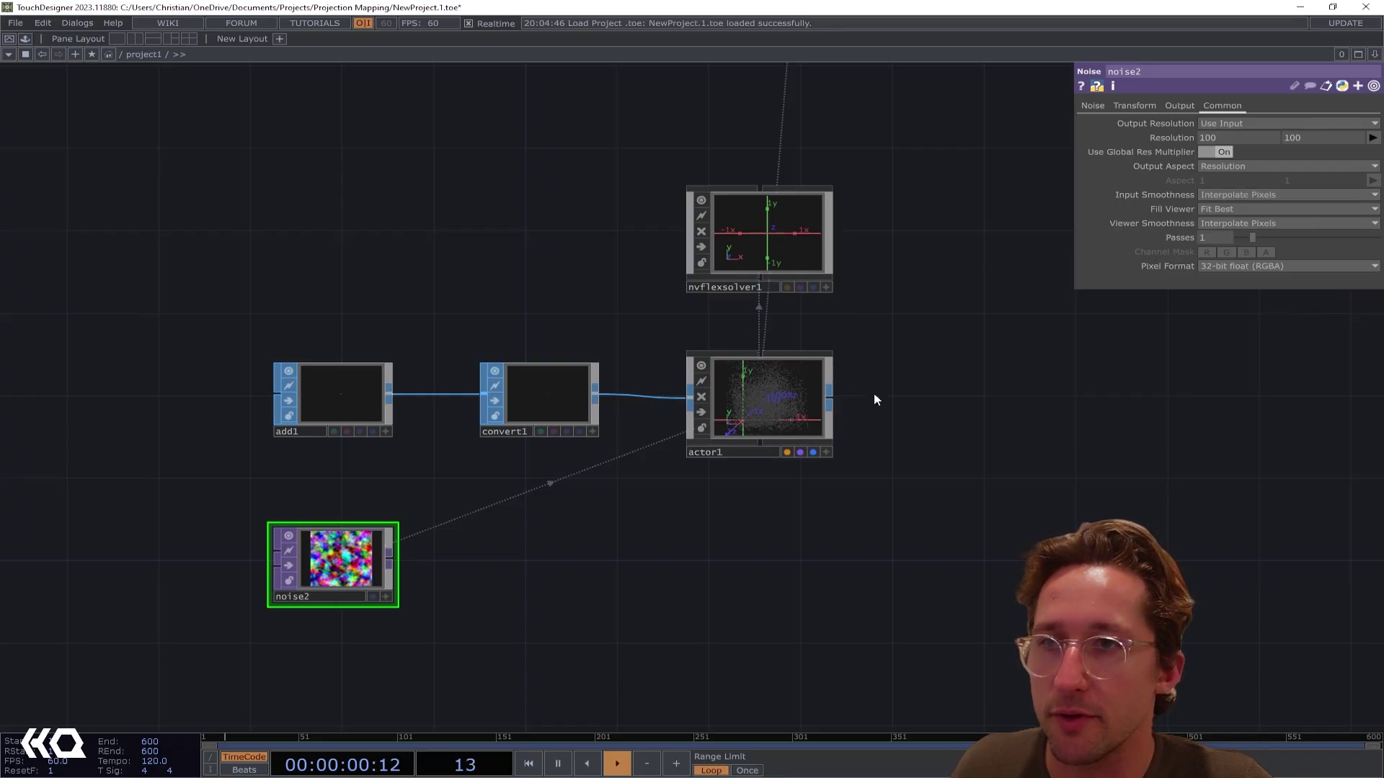
Add a Box SOP below convert1
left_click(749, 288)
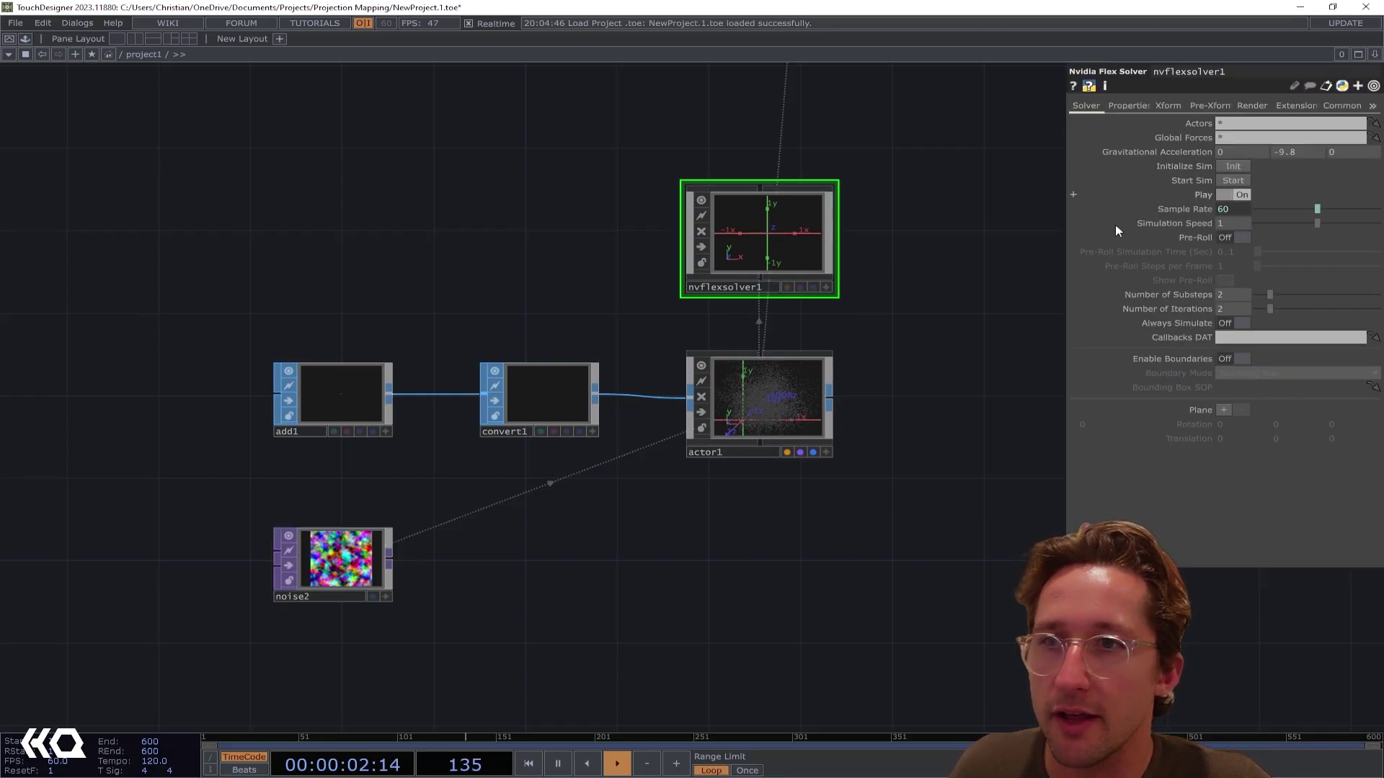
scroll(765, 400, "up", 3)
scroll(766, 400, "down", 1)
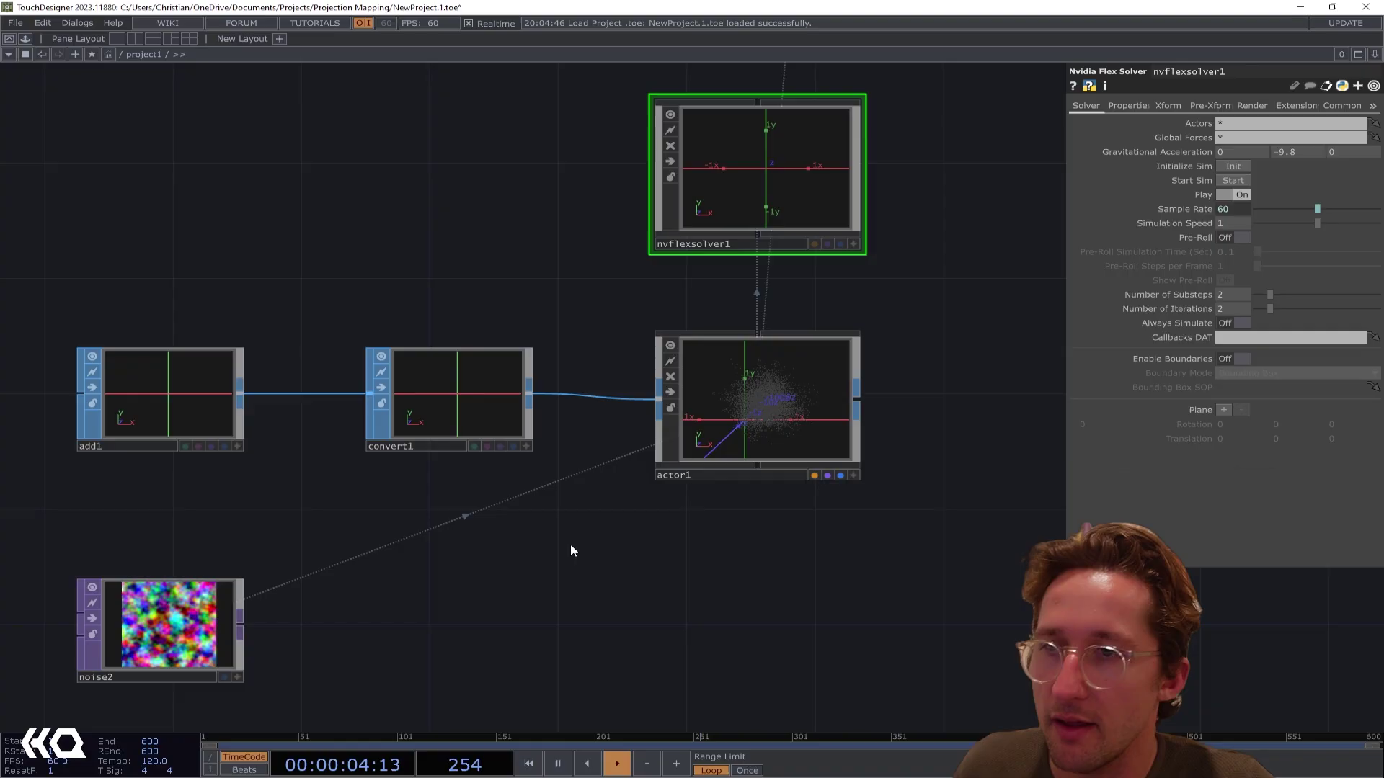
left_click_drag(571, 551, 641, 458)
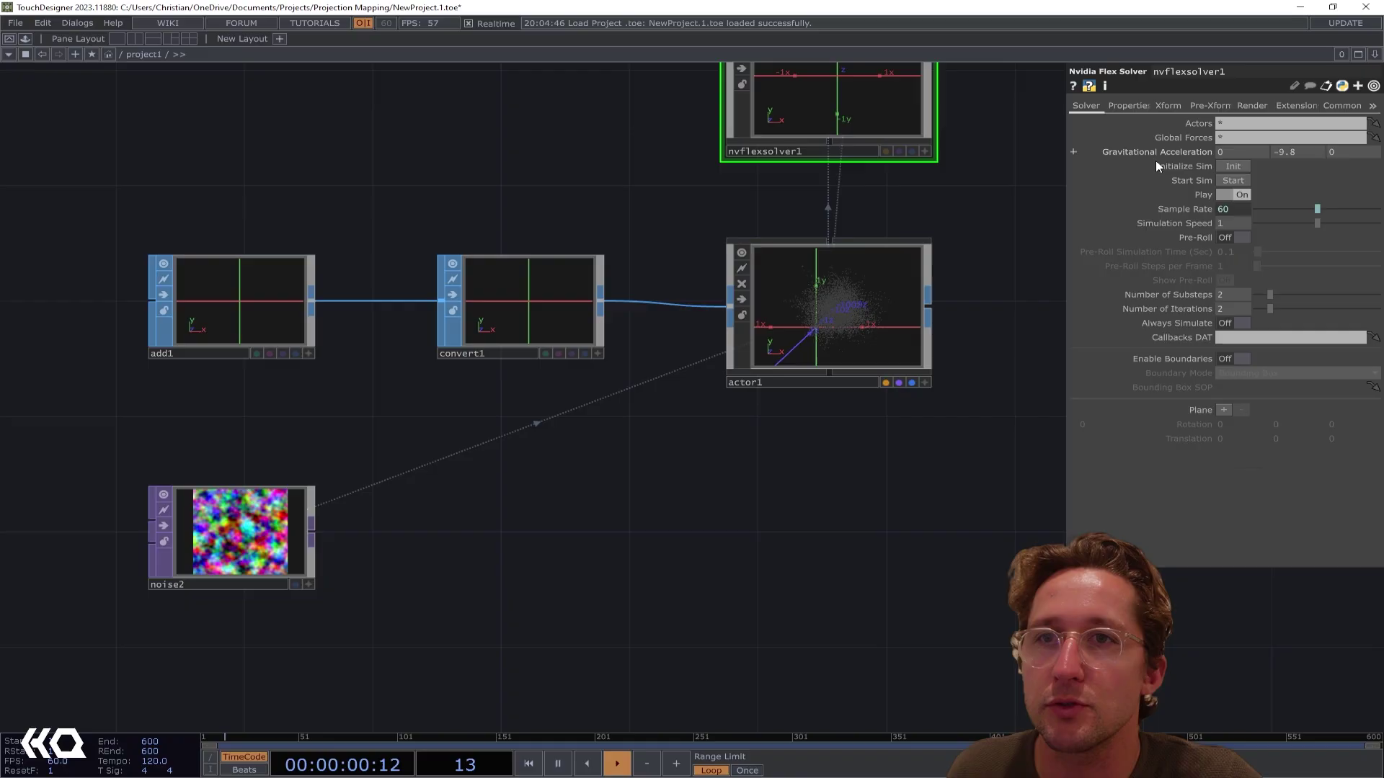
left_click_drag(983, 191, 944, 196)
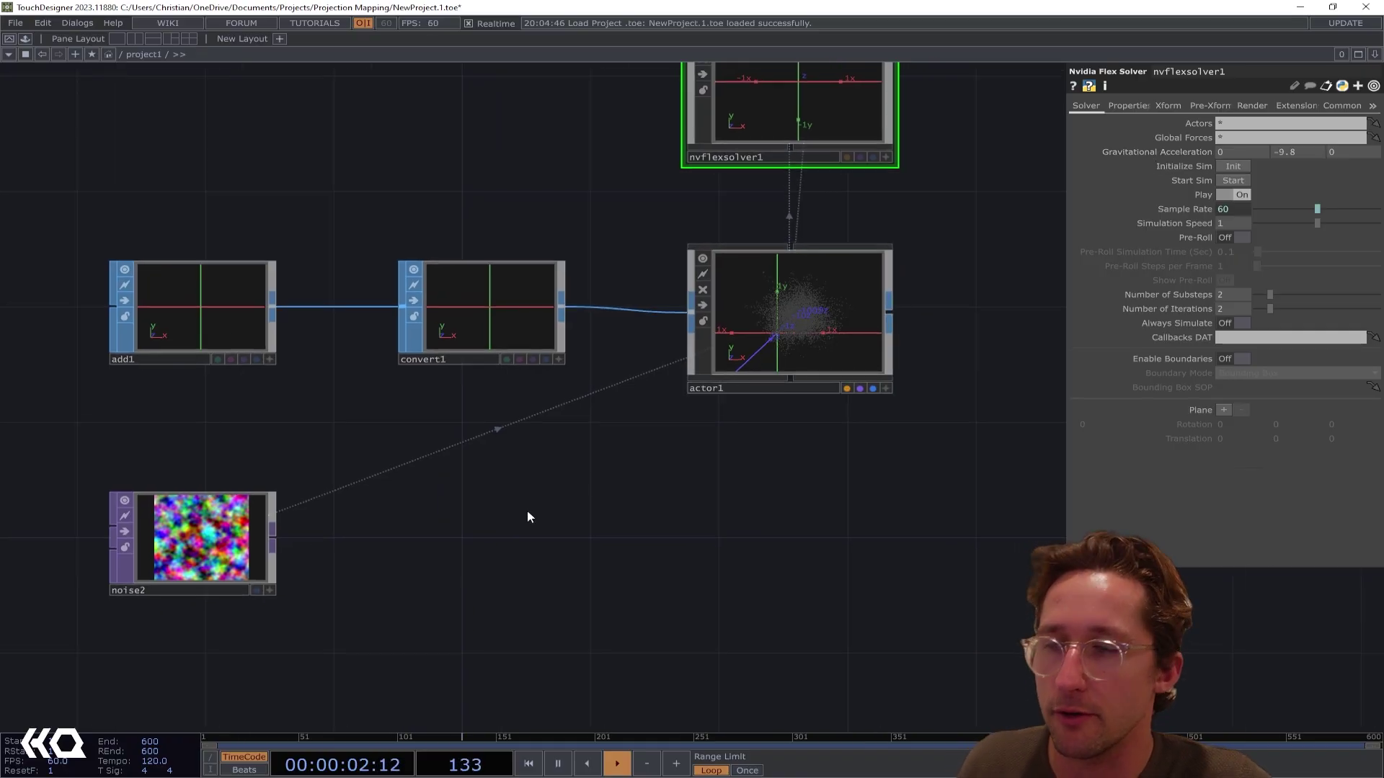
key("Tab")
type("bo")
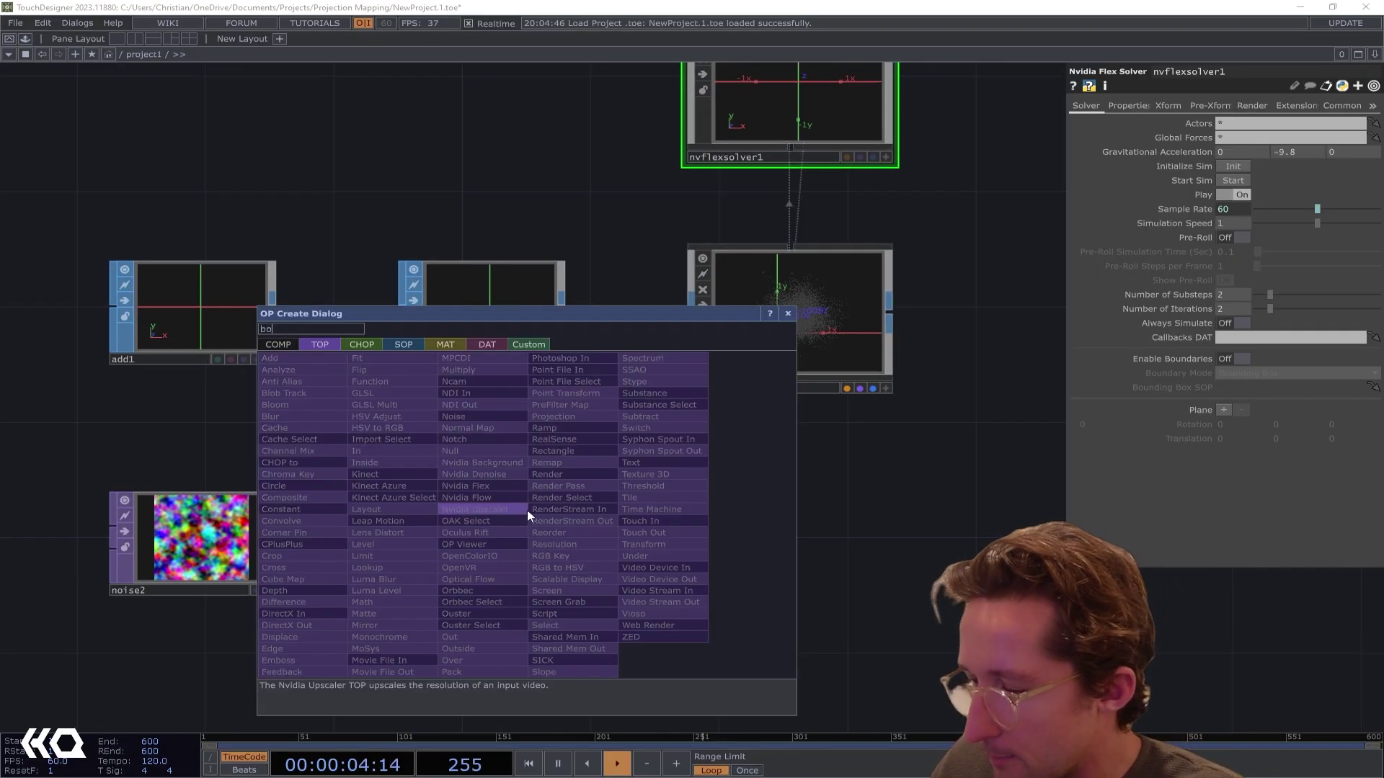
left_click(404, 345)
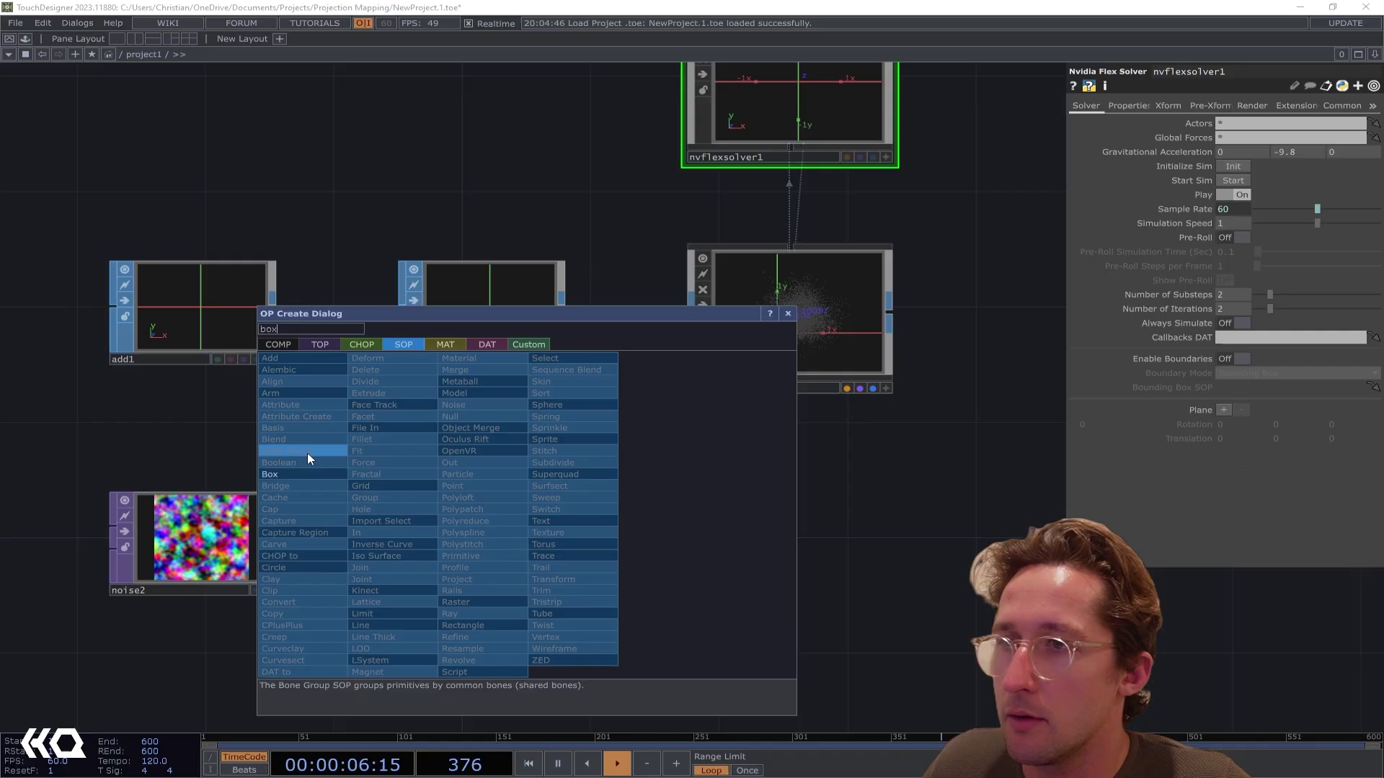
left_click(275, 474)
left_click(485, 525)
Enable boundaries on nvflexsolver1 and assign box1 as its Bounding Box SOP
left_click(871, 267)
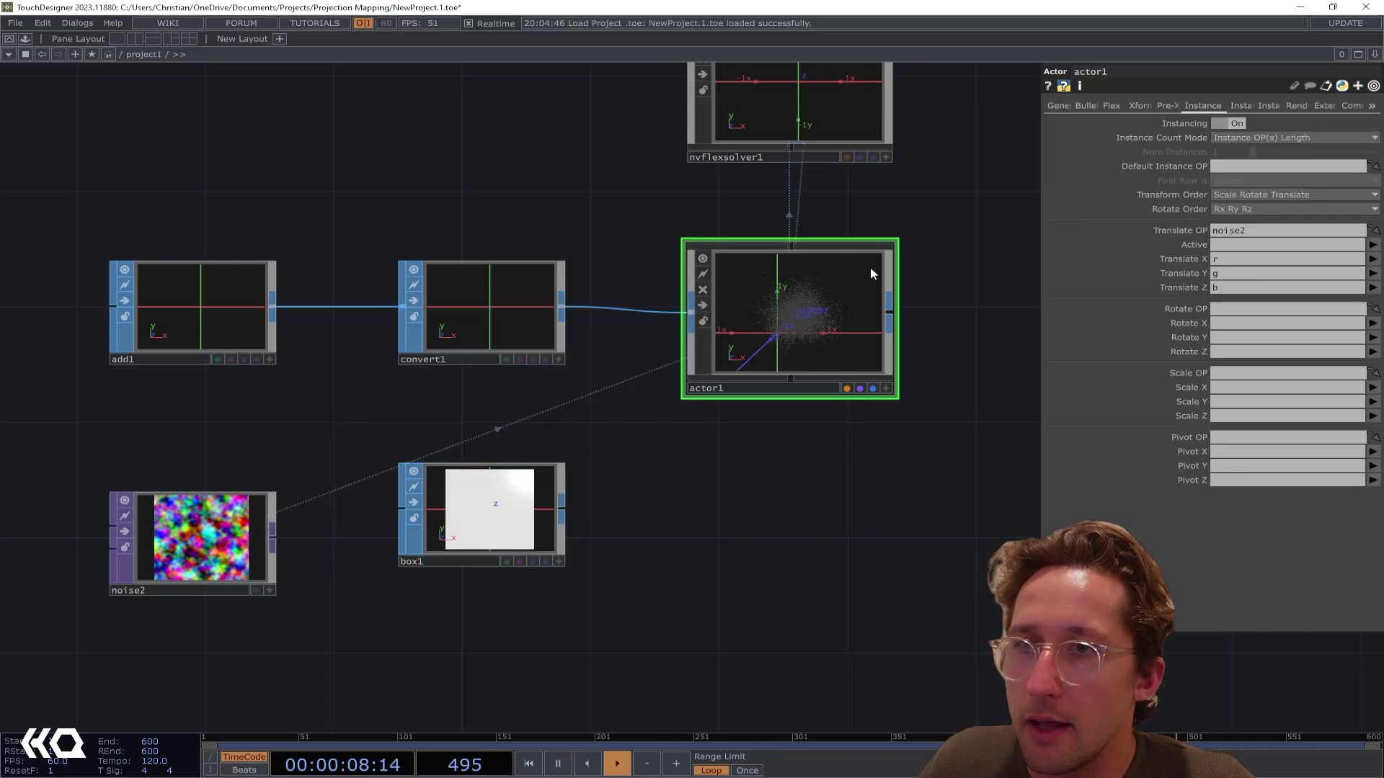
left_click(810, 105)
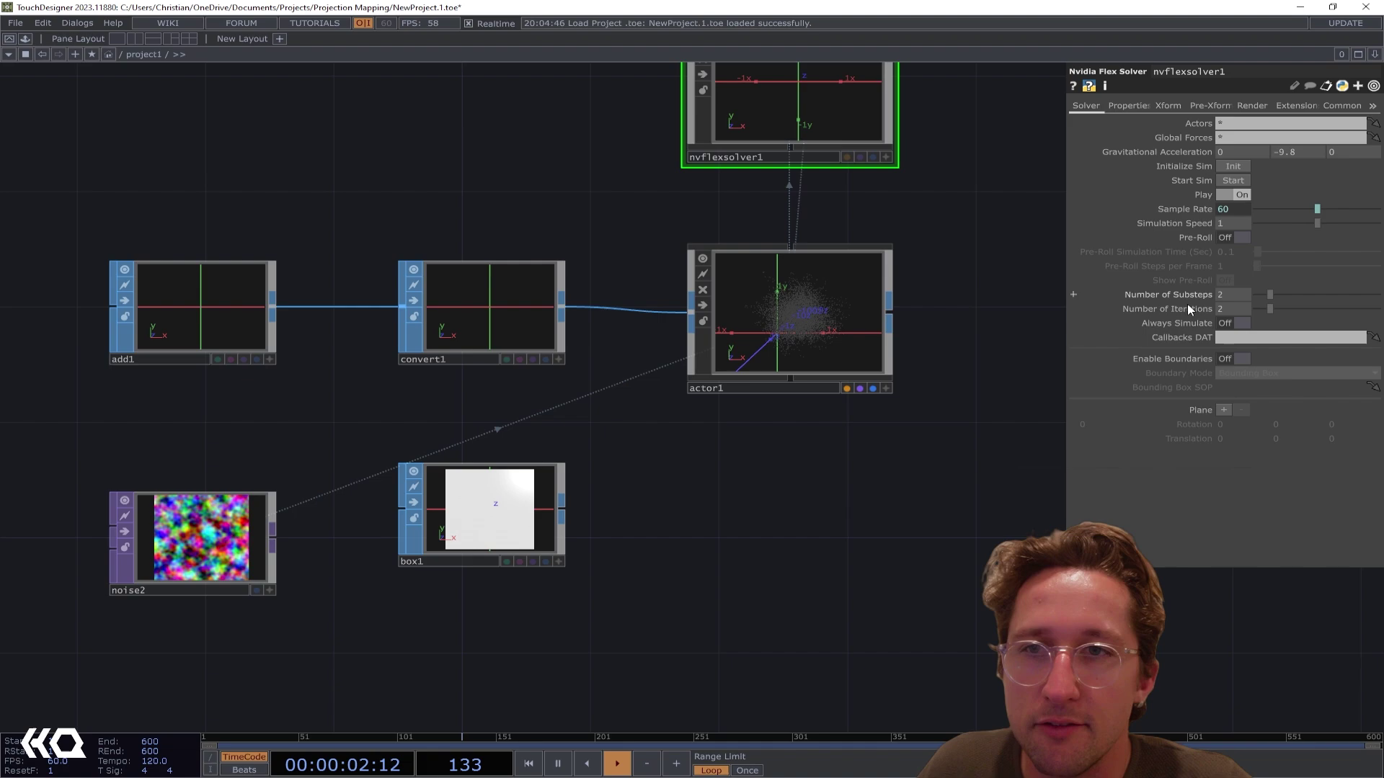
left_click(1234, 358)
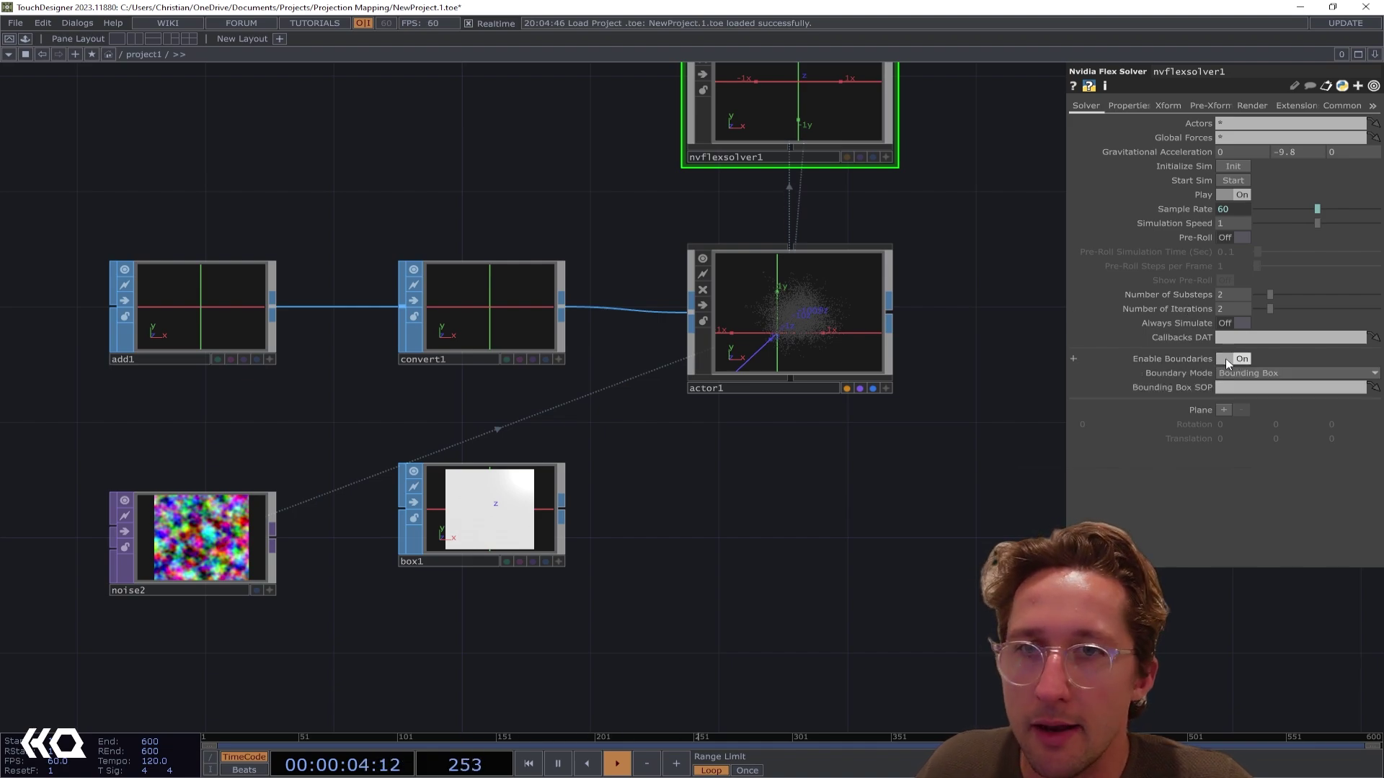
left_click_drag(508, 529, 1279, 386)
Increase the size of the box1 boundary geometry
left_click(562, 517)
left_click_drag(1194, 165, 1198, 147)
middle_click_drag(1182, 167, 1205, 153)
Start the nvflexsolver1 simulation and watch how the particles settle within the box boundary in actor1's viewer
left_click(807, 249)
left_click(857, 124)
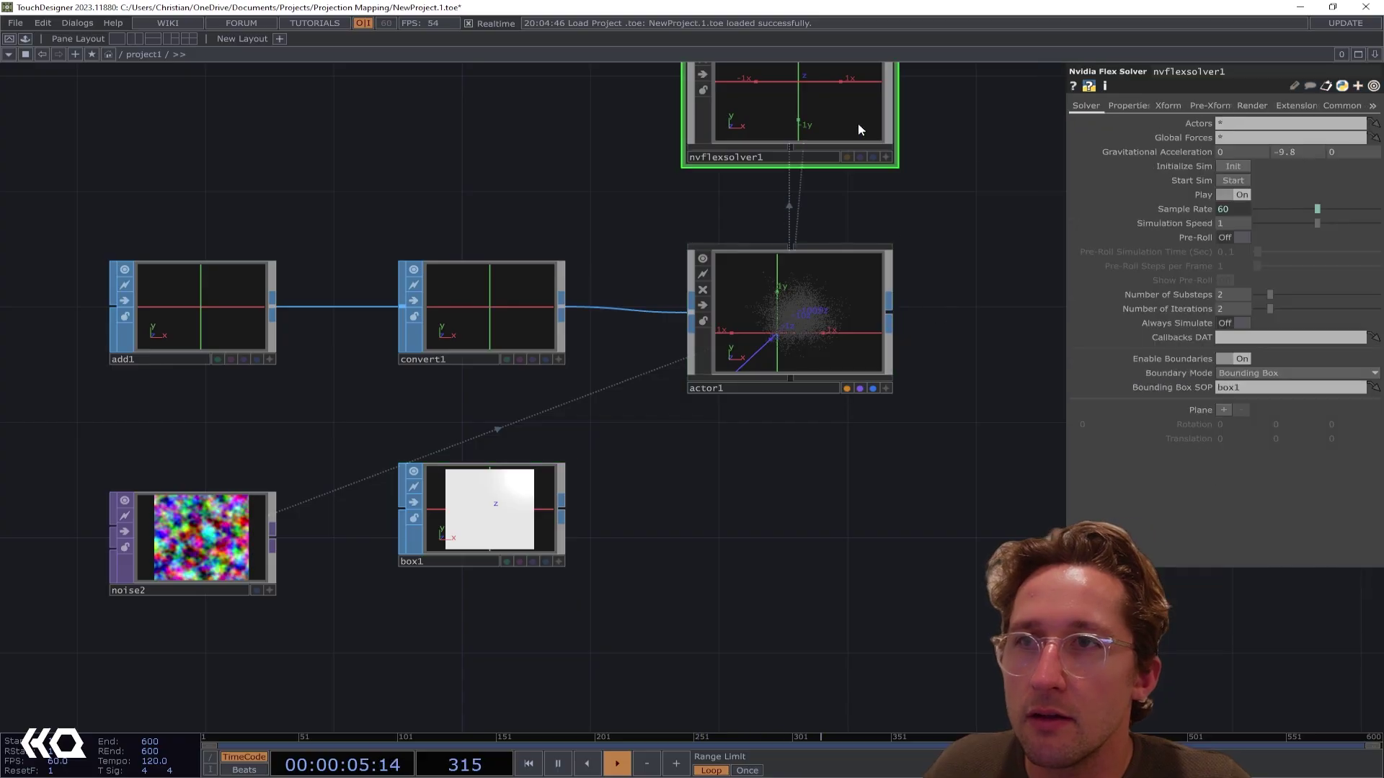
left_click(1232, 181)
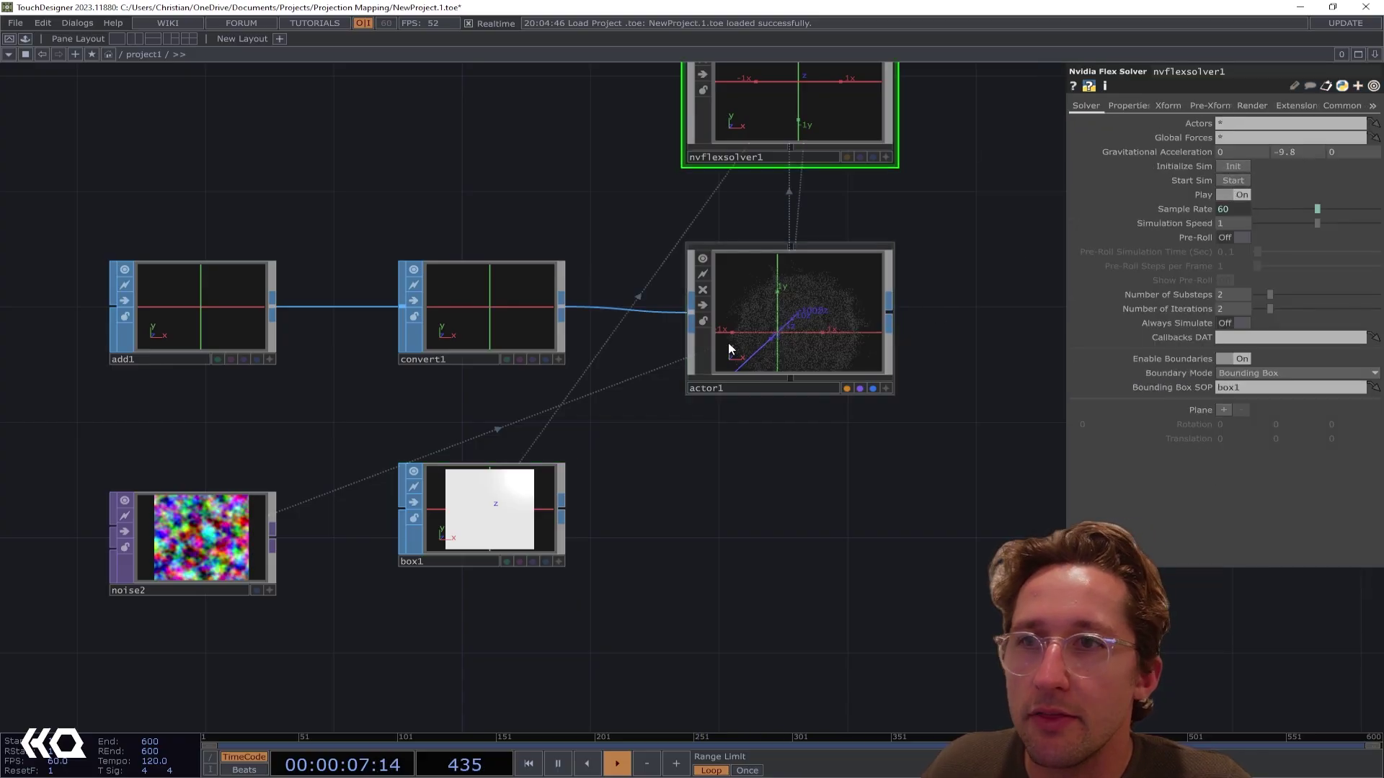
scroll(818, 363, "up", 3)
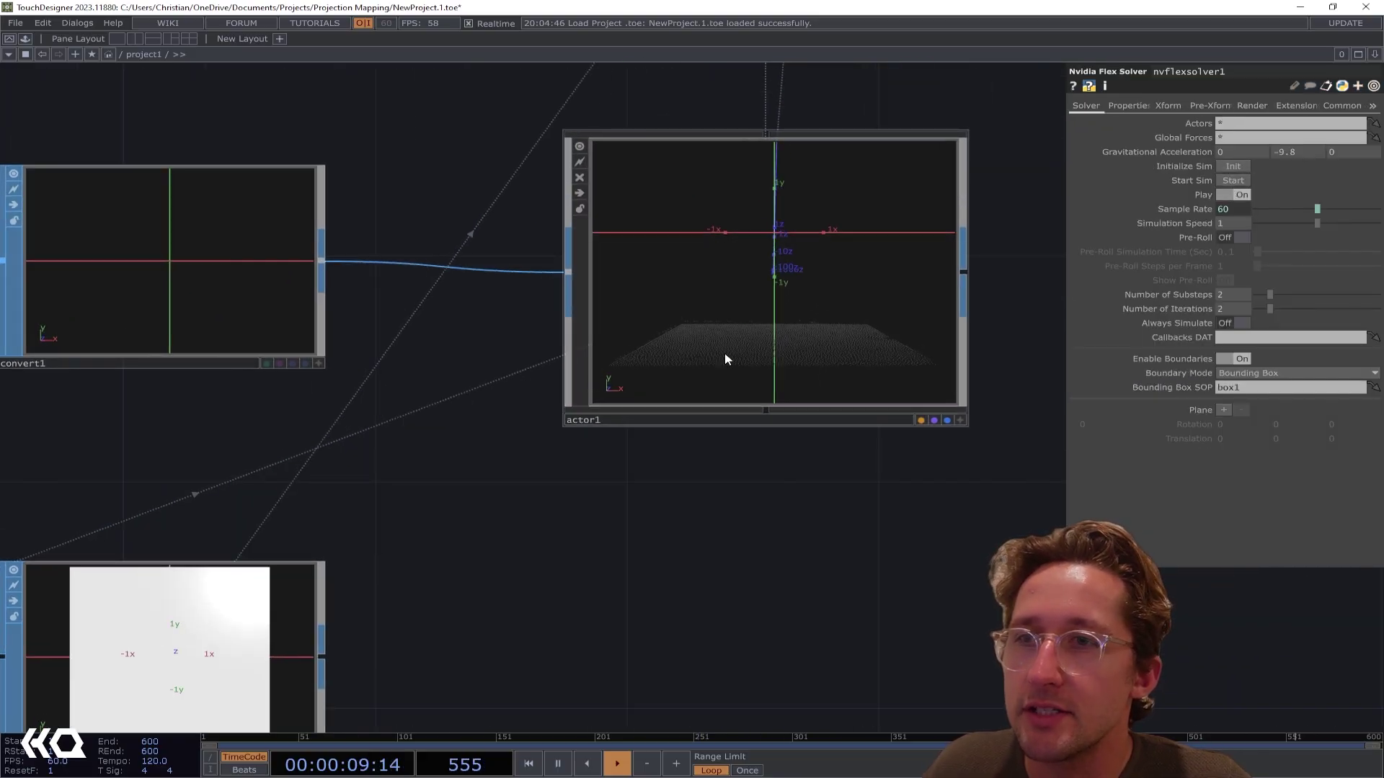
left_click_drag(738, 342, 777, 266)
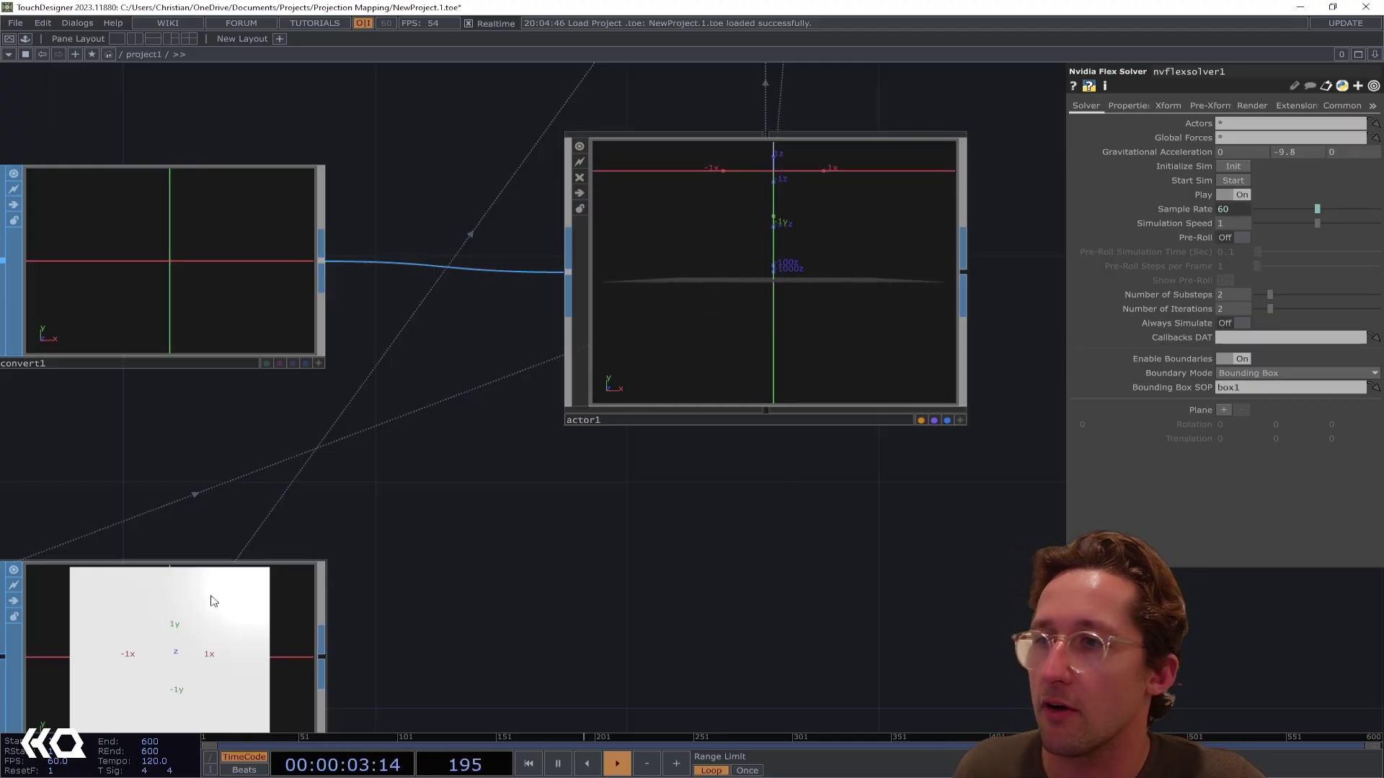
scroll(518, 540, "down", 3)
Add a Render TOP to the network beside actor1
left_click_drag(516, 540, 326, 458)
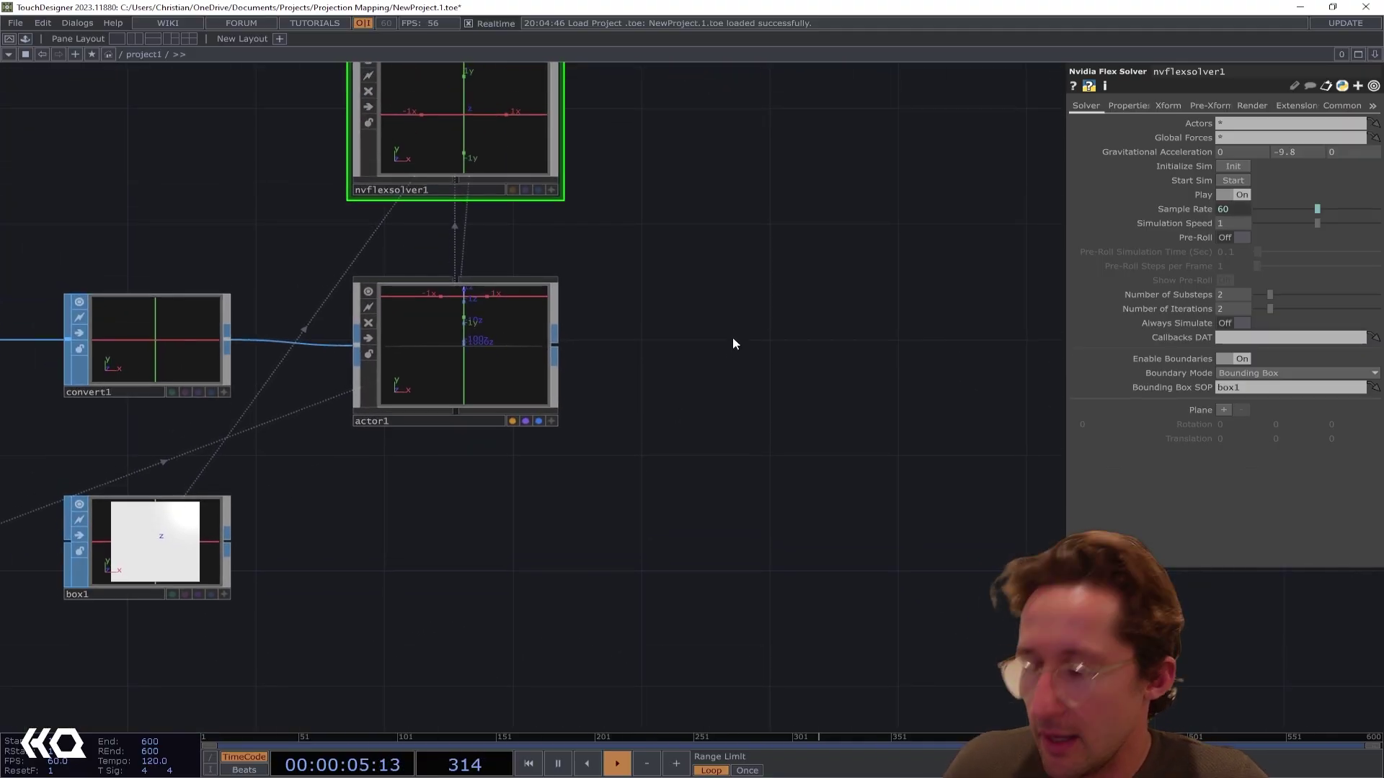
key("Tab")
type("re")
left_click(539, 172)
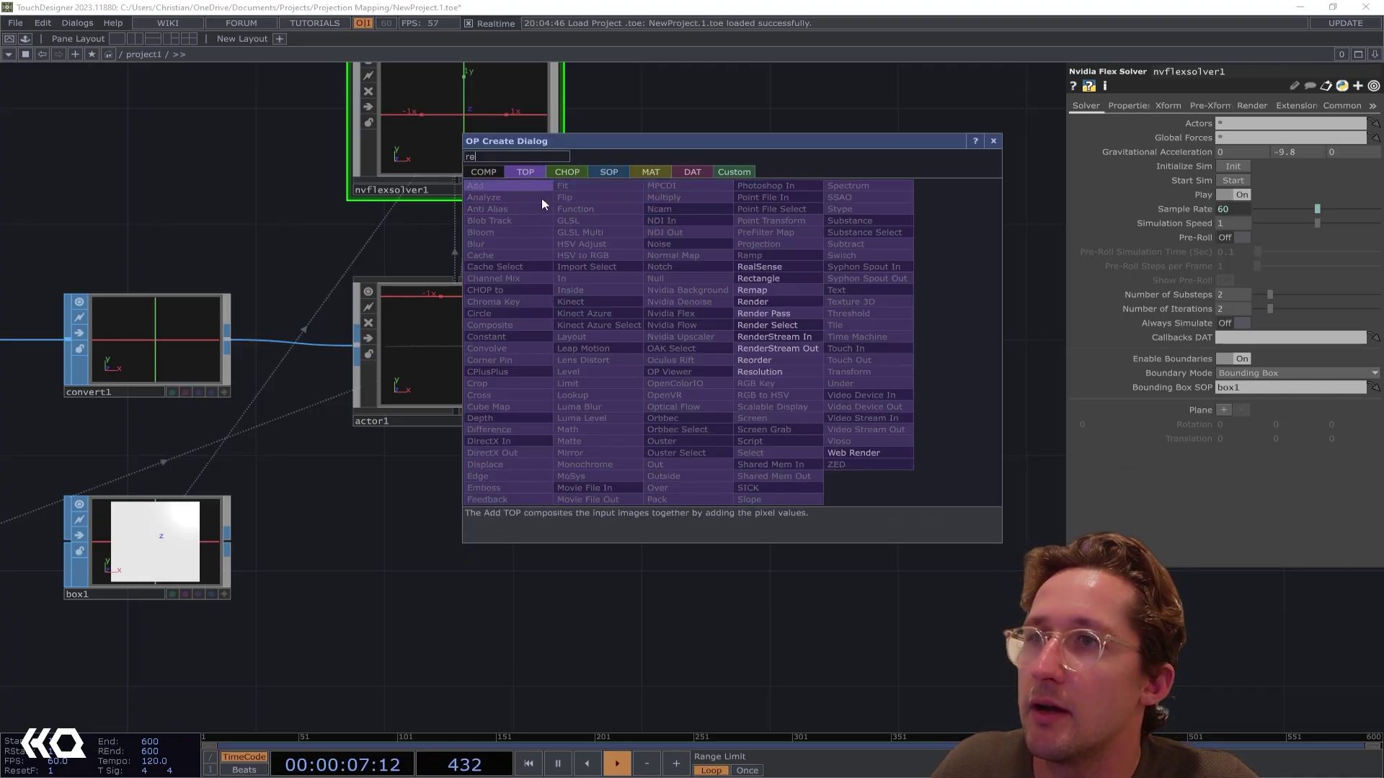
left_click(768, 300)
left_click(805, 354)
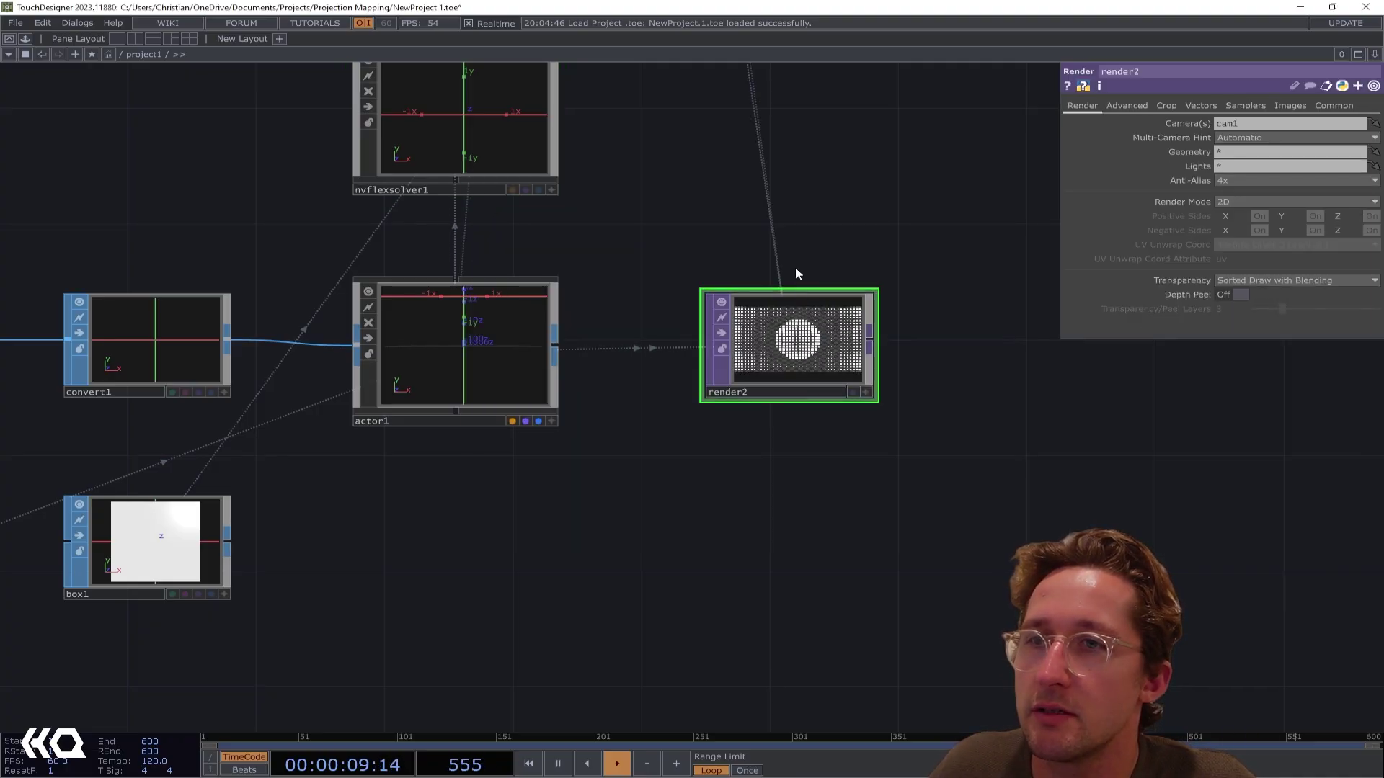
Assign actor1 as the Geometry of render2 and check the rendered output
left_click_drag(510, 392, 817, 345)
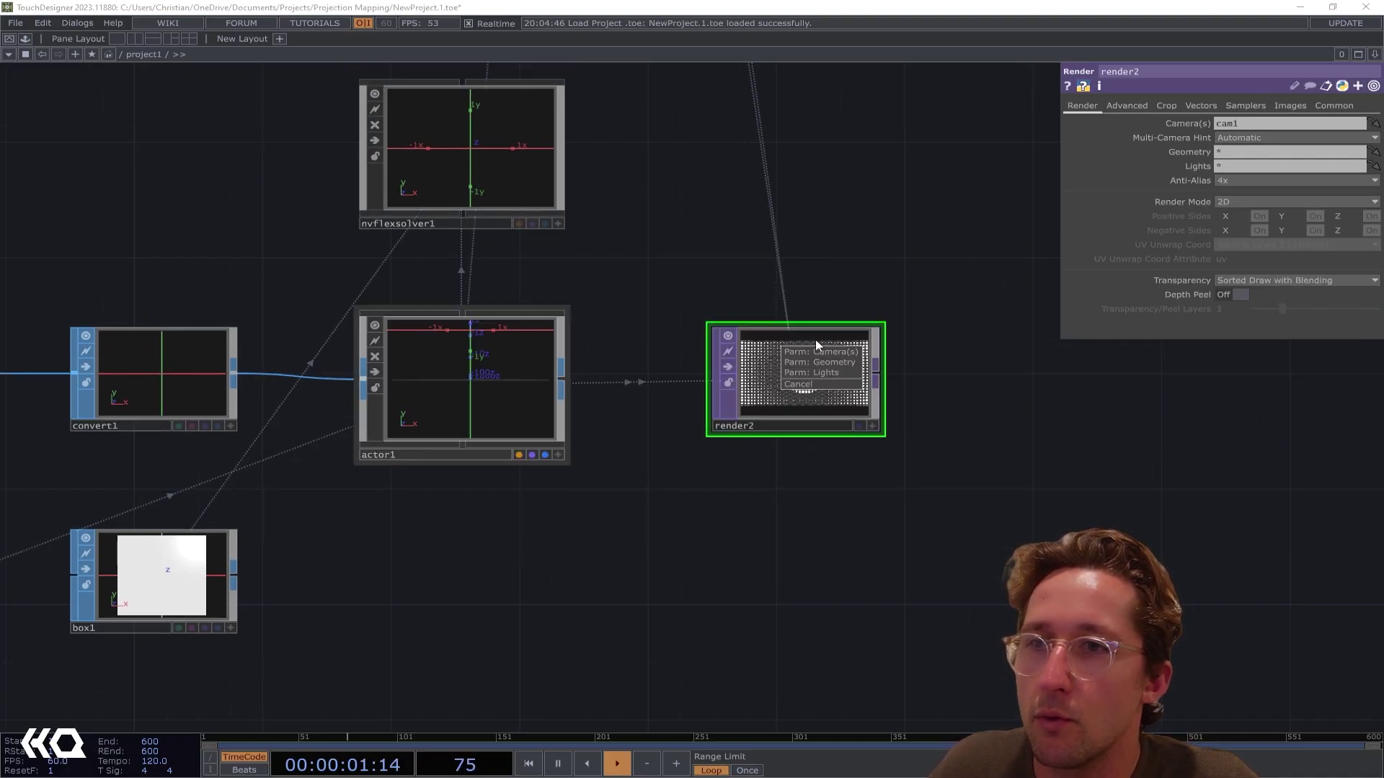
left_click(819, 363)
scroll(814, 383, "up", 3)
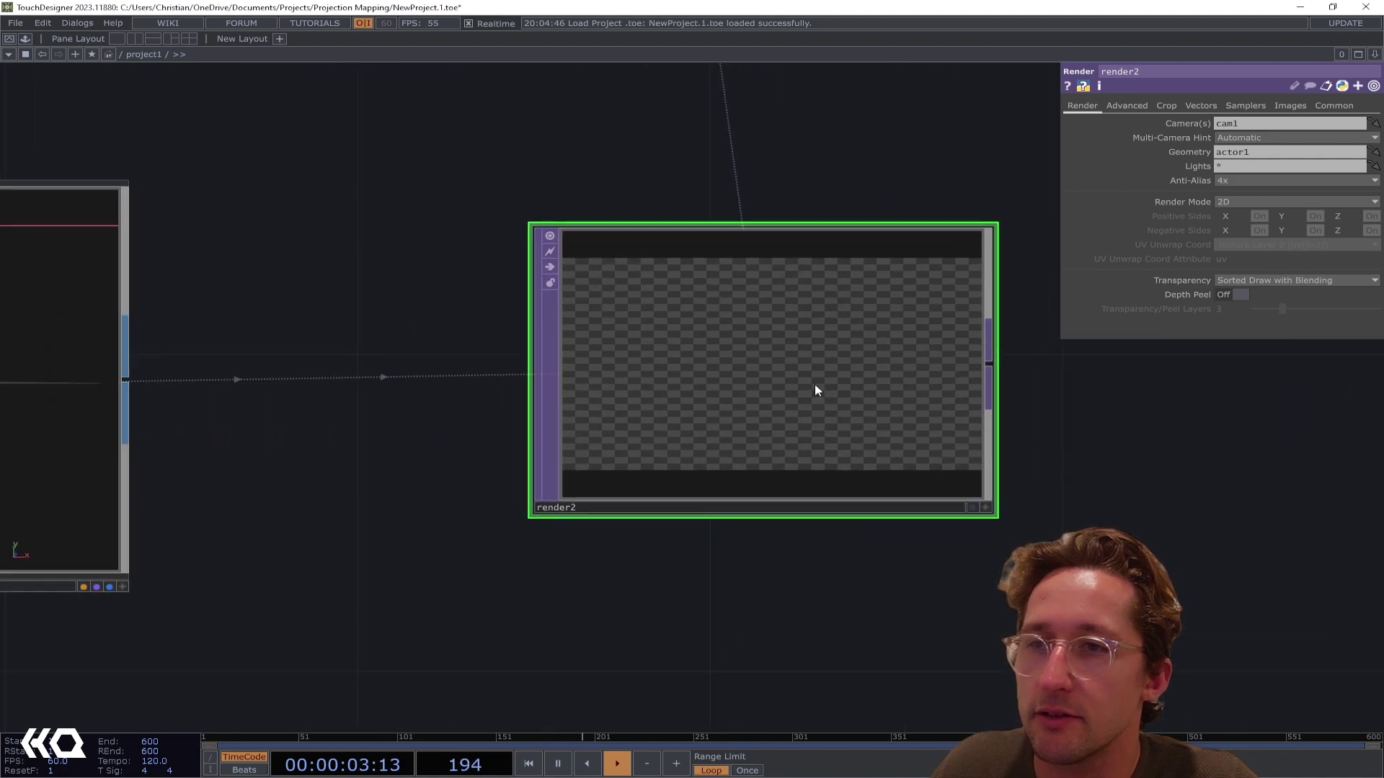
scroll(815, 386, "down", 3)
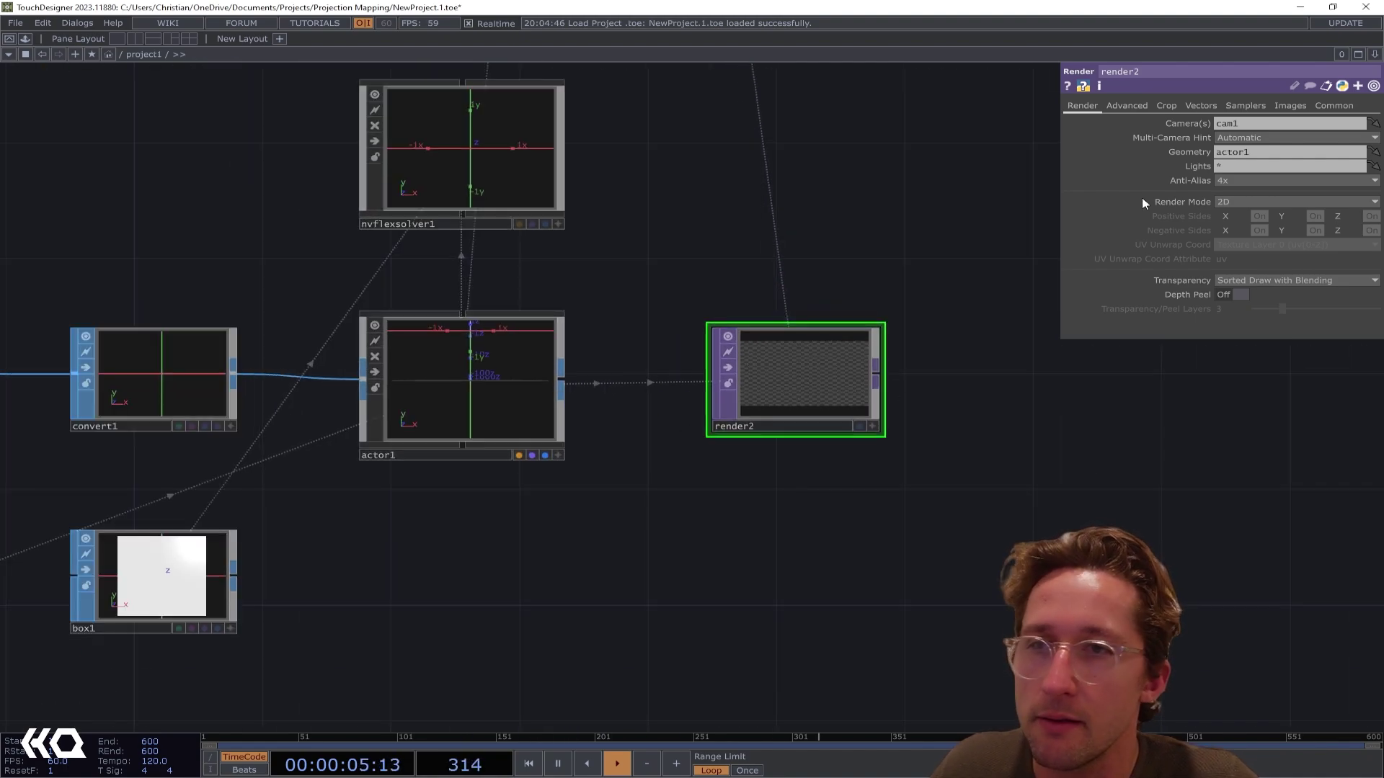
Set the resolution of render2 to 1280 by 1280
left_click(1344, 106)
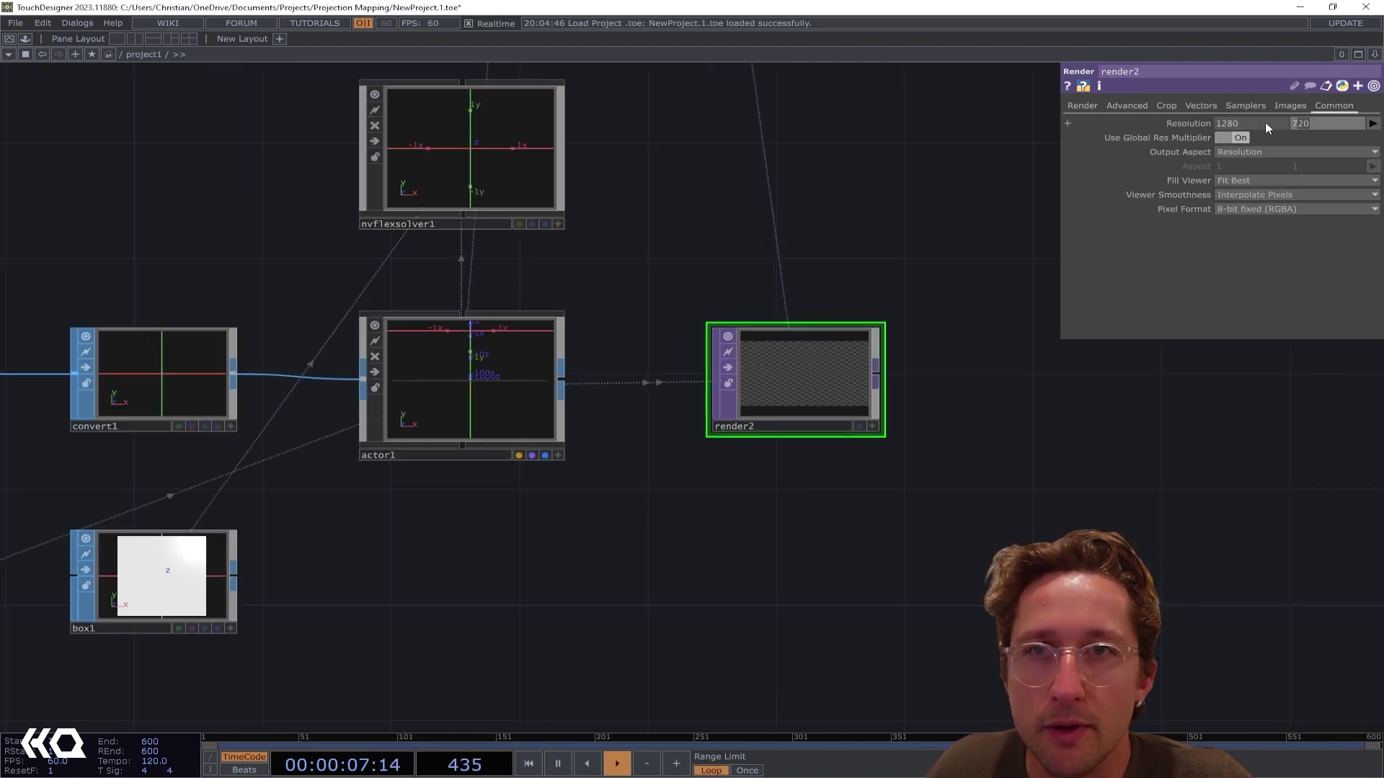
type("1280")
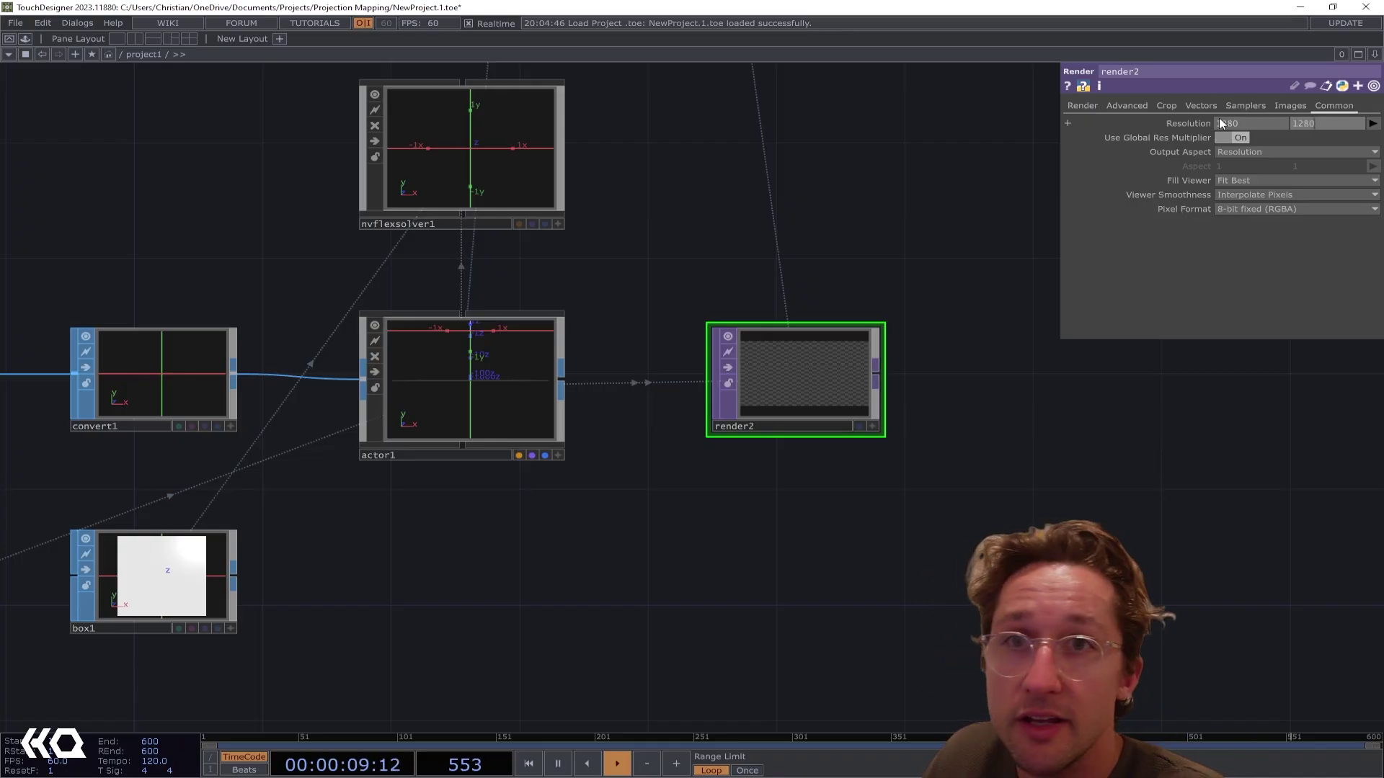
key("Return")
Check the projection type and Ortho Width in the view settings of cam1
left_click_drag(609, 447, 699, 380)
left_click_drag(702, 258, 637, 417)
scroll(636, 417, "down", 5)
left_click_drag(680, 520, 673, 615)
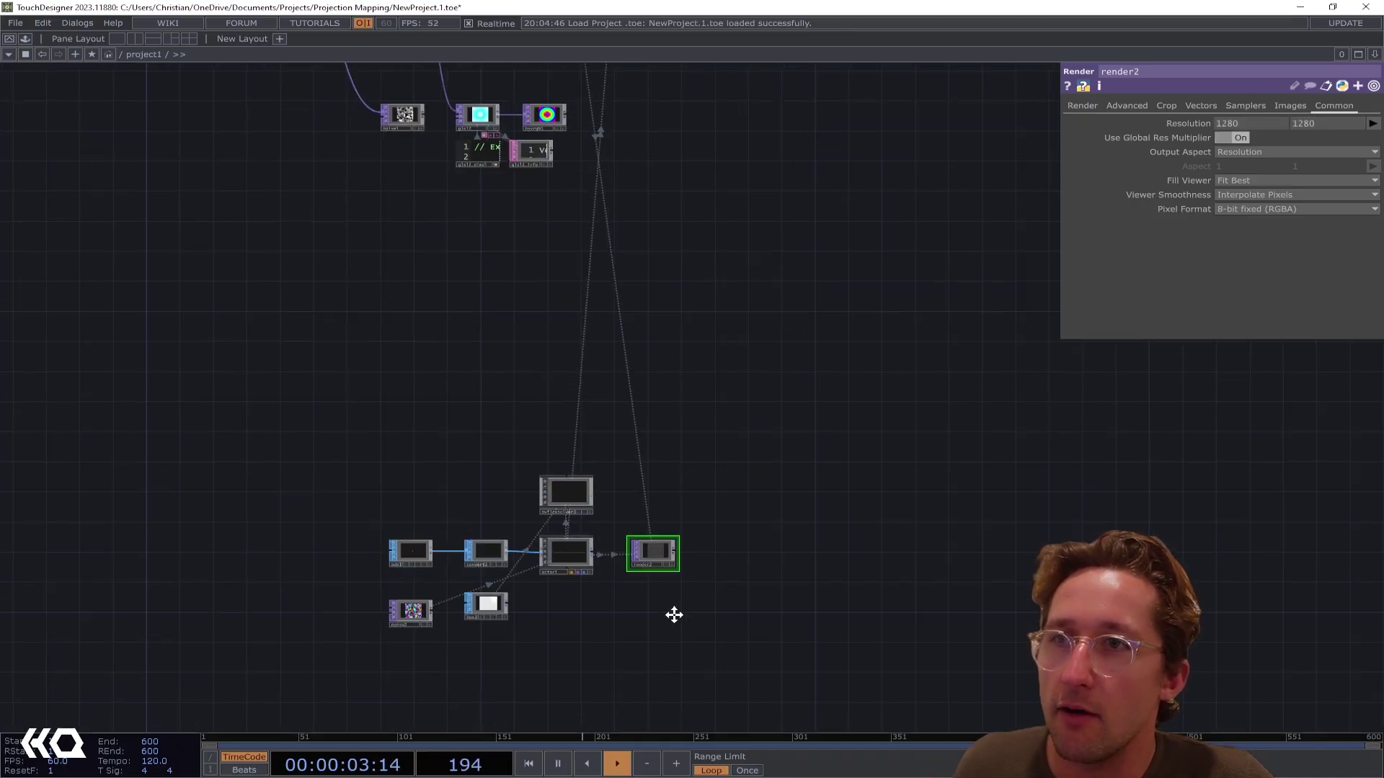
left_click_drag(675, 207, 689, 692)
left_click(554, 224)
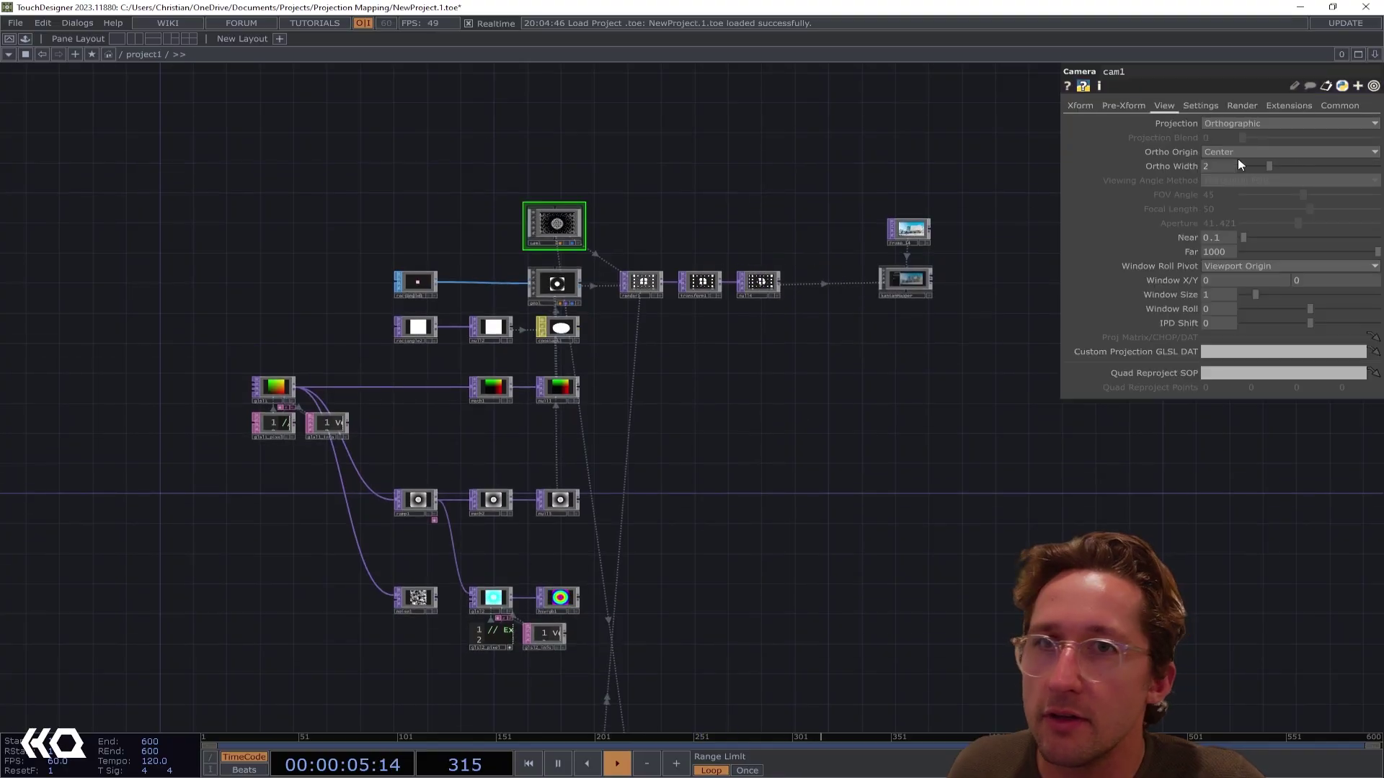
left_click_drag(802, 379, 753, 115)
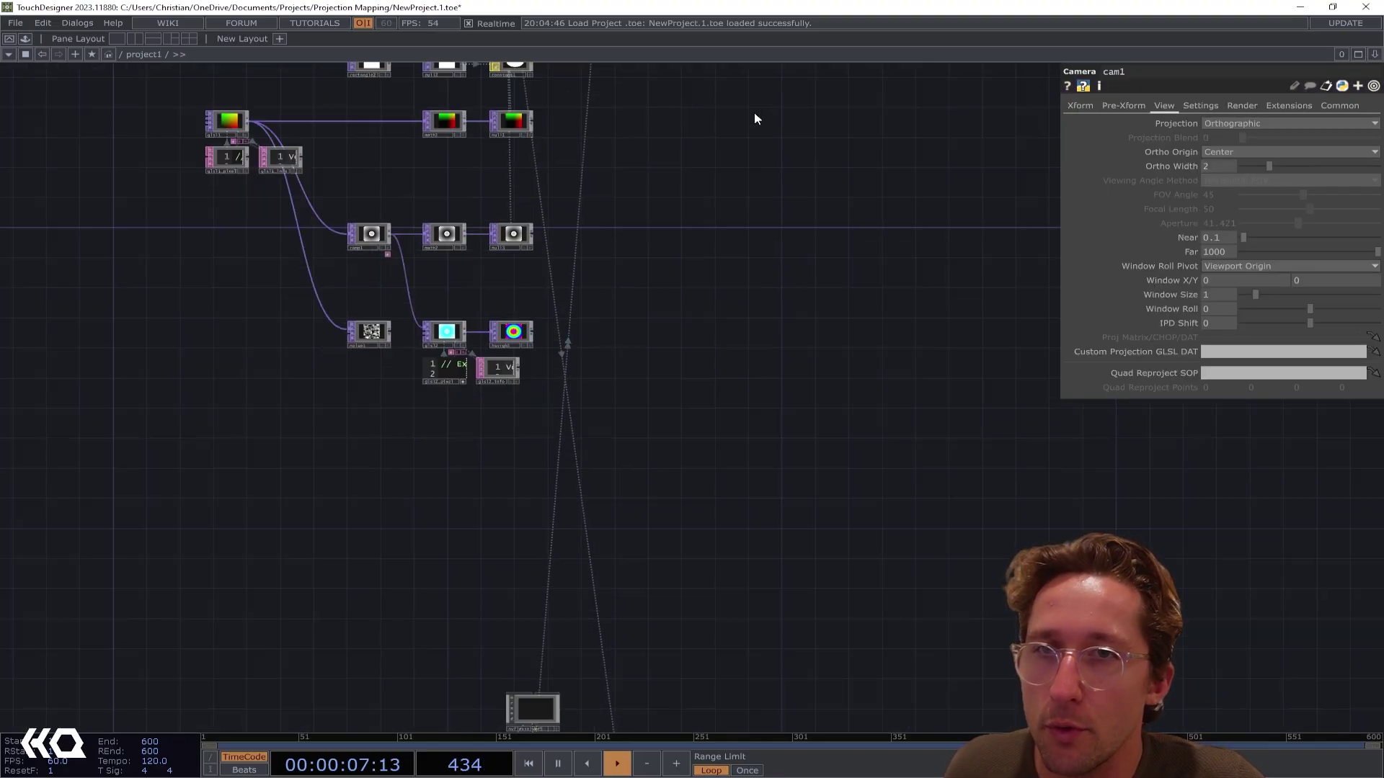
Set the size of box1 to 2 on all three axes and check the particles in actor1 and render2
mouse_move(775, 612)
left_mouse_down()
mouse_move(806, 273)
mouse_move(846, 155)
left_mouse_up()
scroll(550, 361, "up", 5)
left_click(516, 344)
left_click_drag(616, 350, 588, 487)
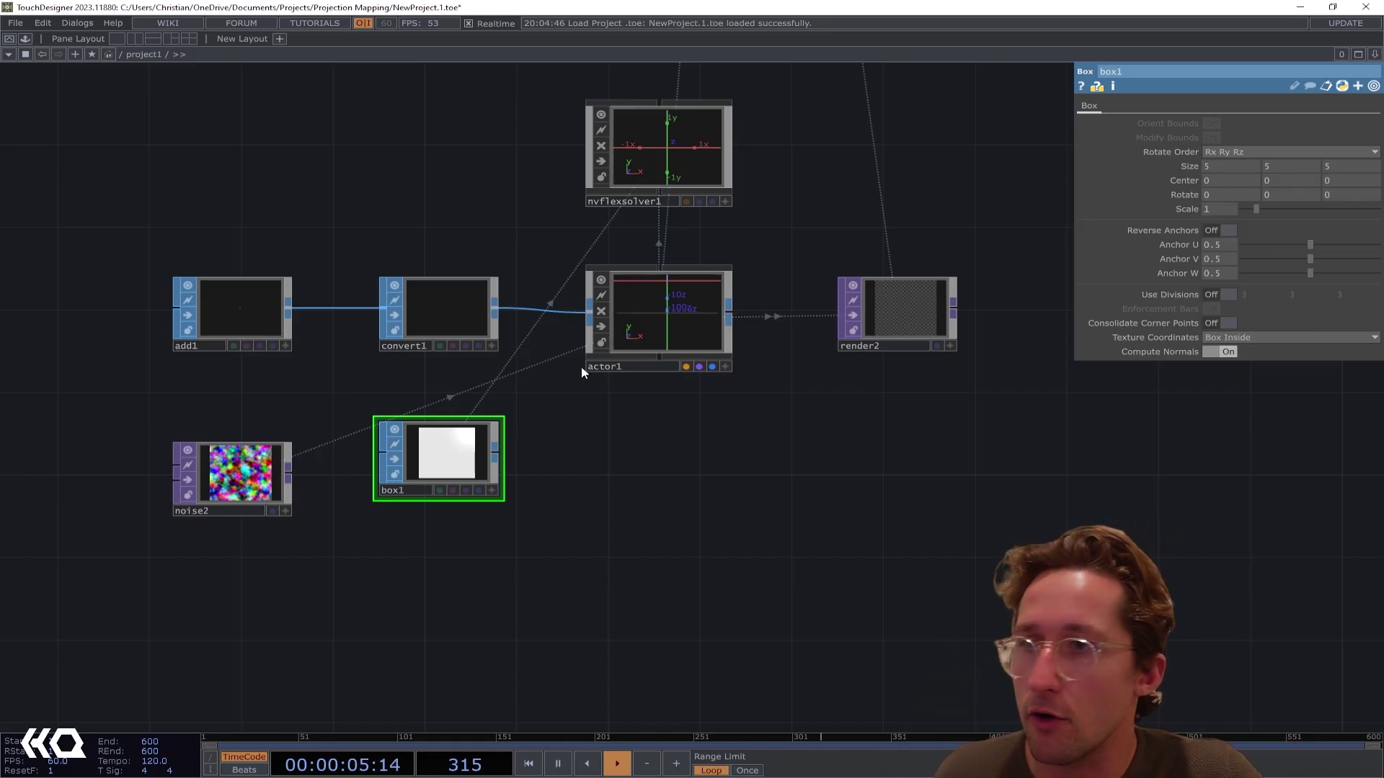
middle_click_drag(1192, 163, 1179, 154)
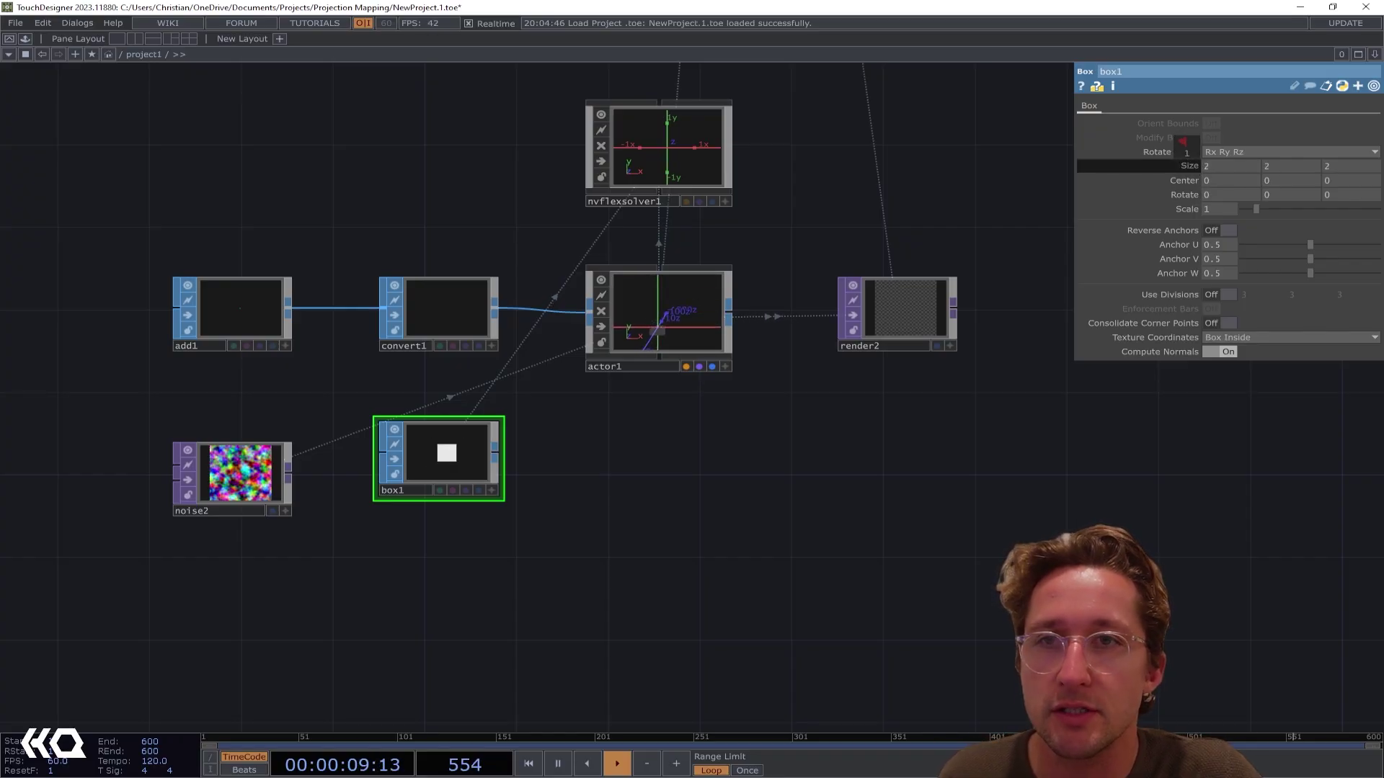
scroll(899, 330, "up", 5)
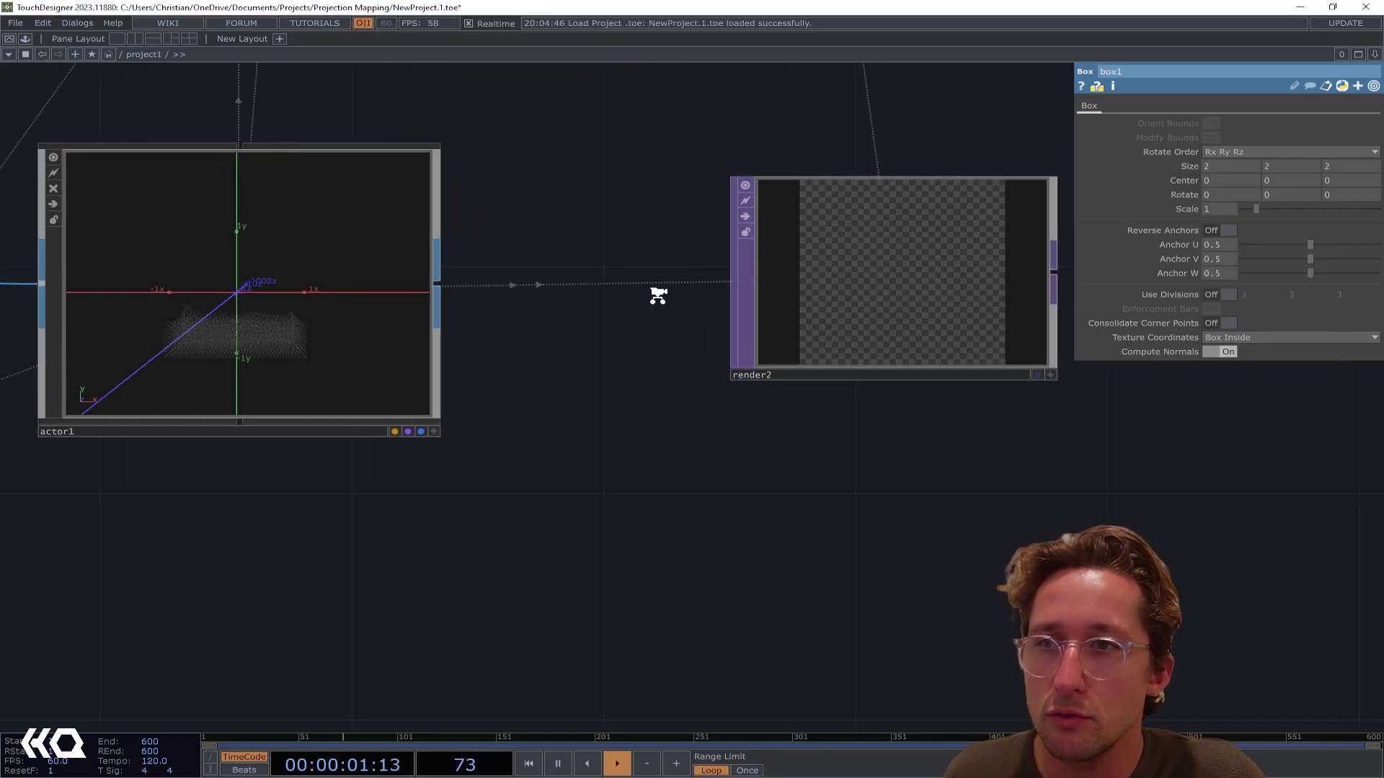
scroll(657, 294, "down", 5)
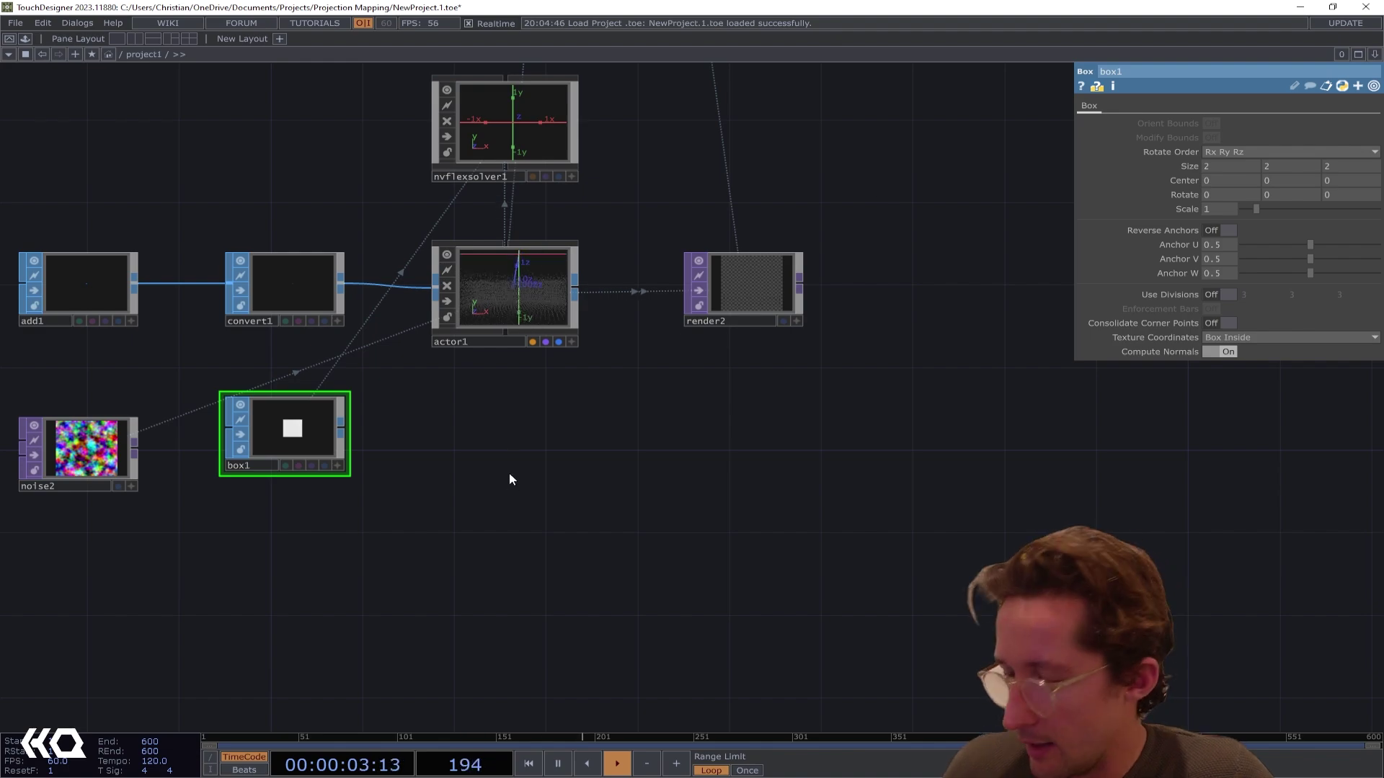
Add a Constant MAT below actor1
key("Tab")
type("con")
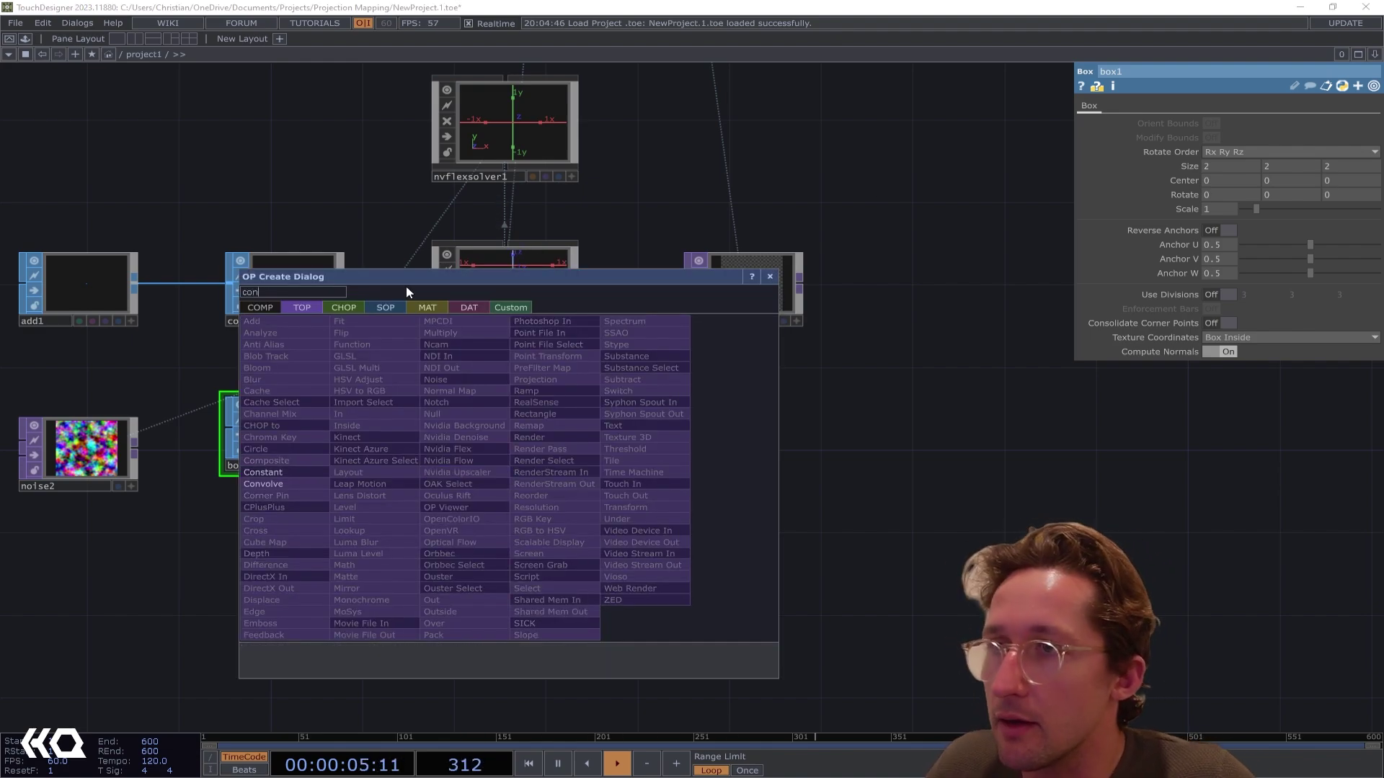
left_click(428, 307)
left_click(274, 319)
left_click(496, 413)
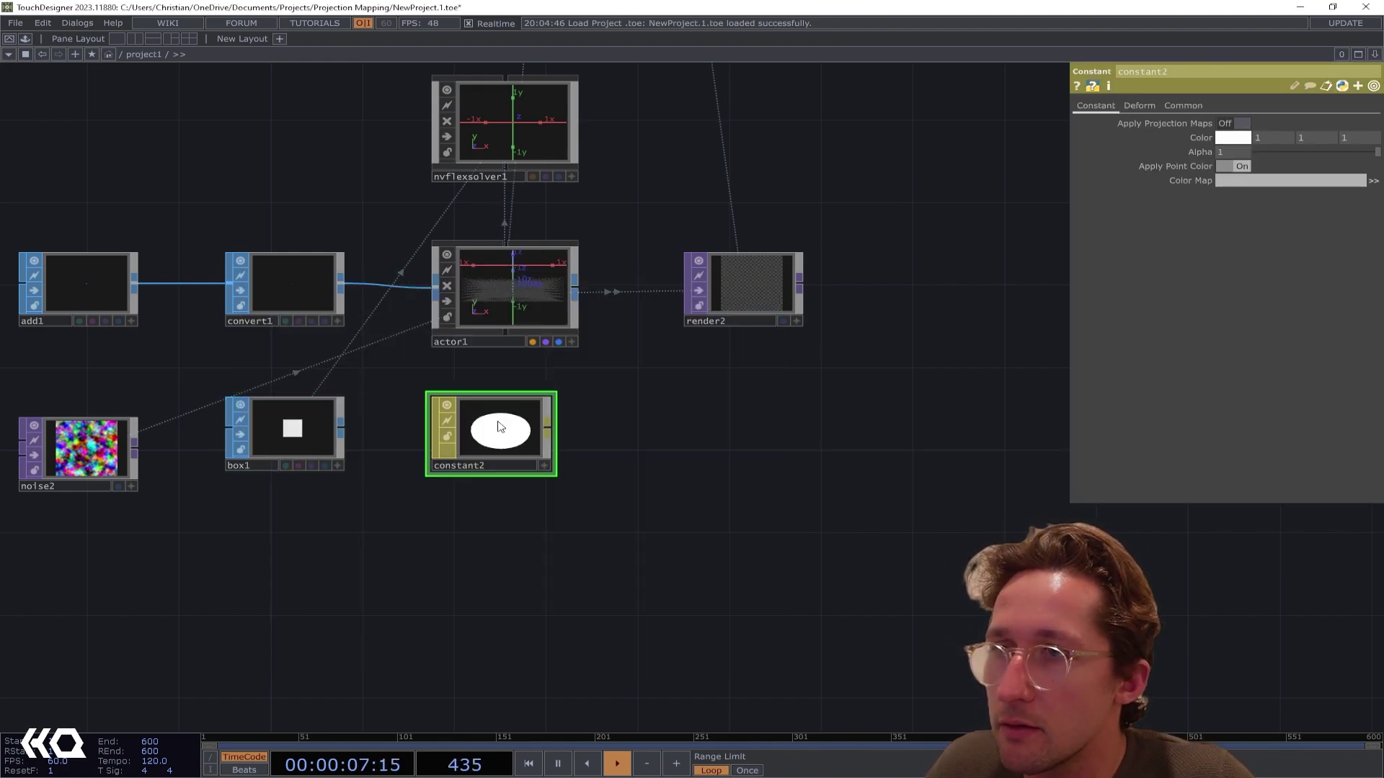
Assign constant2 as the Material of actor1 and inspect the particles in render2
left_click_drag(496, 414, 511, 261)
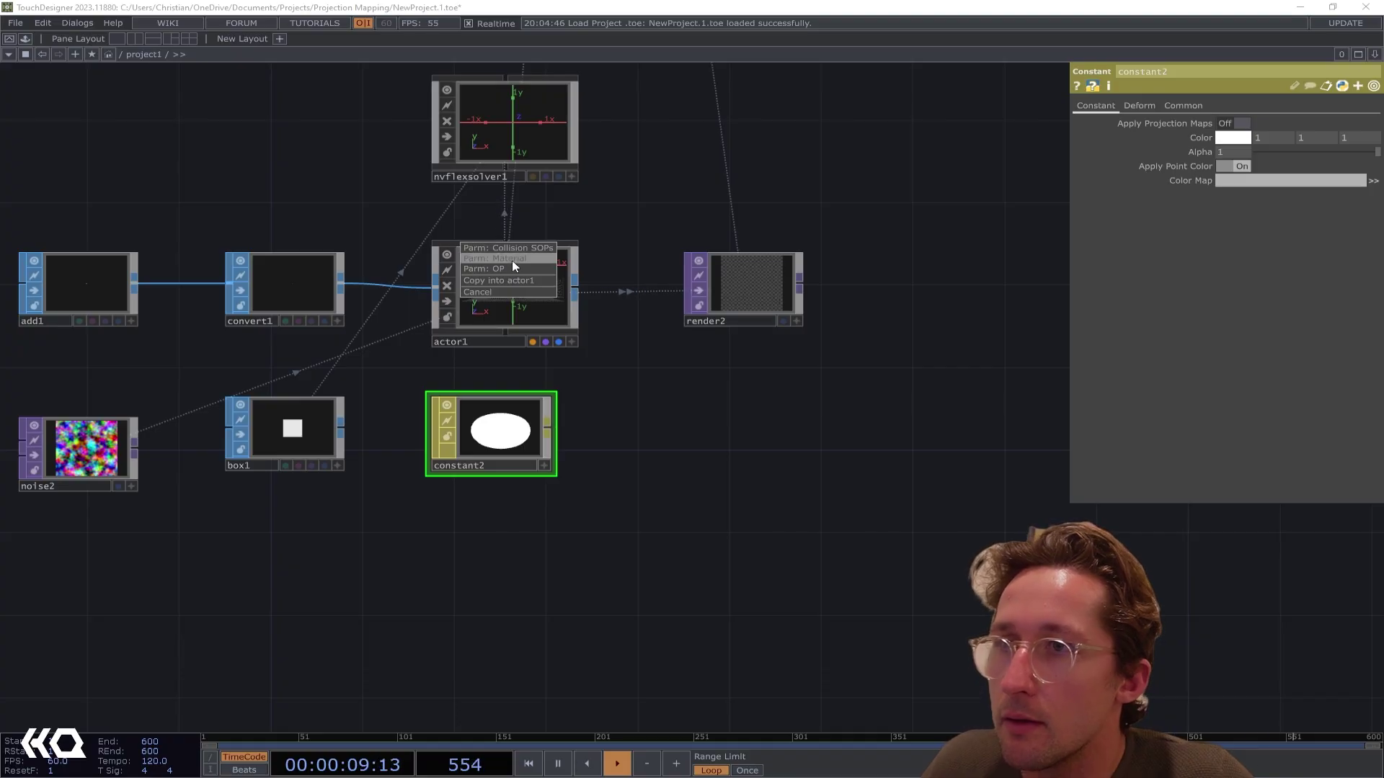
left_click(512, 258)
scroll(771, 299, "up", 5)
scroll(741, 409, "up", 2)
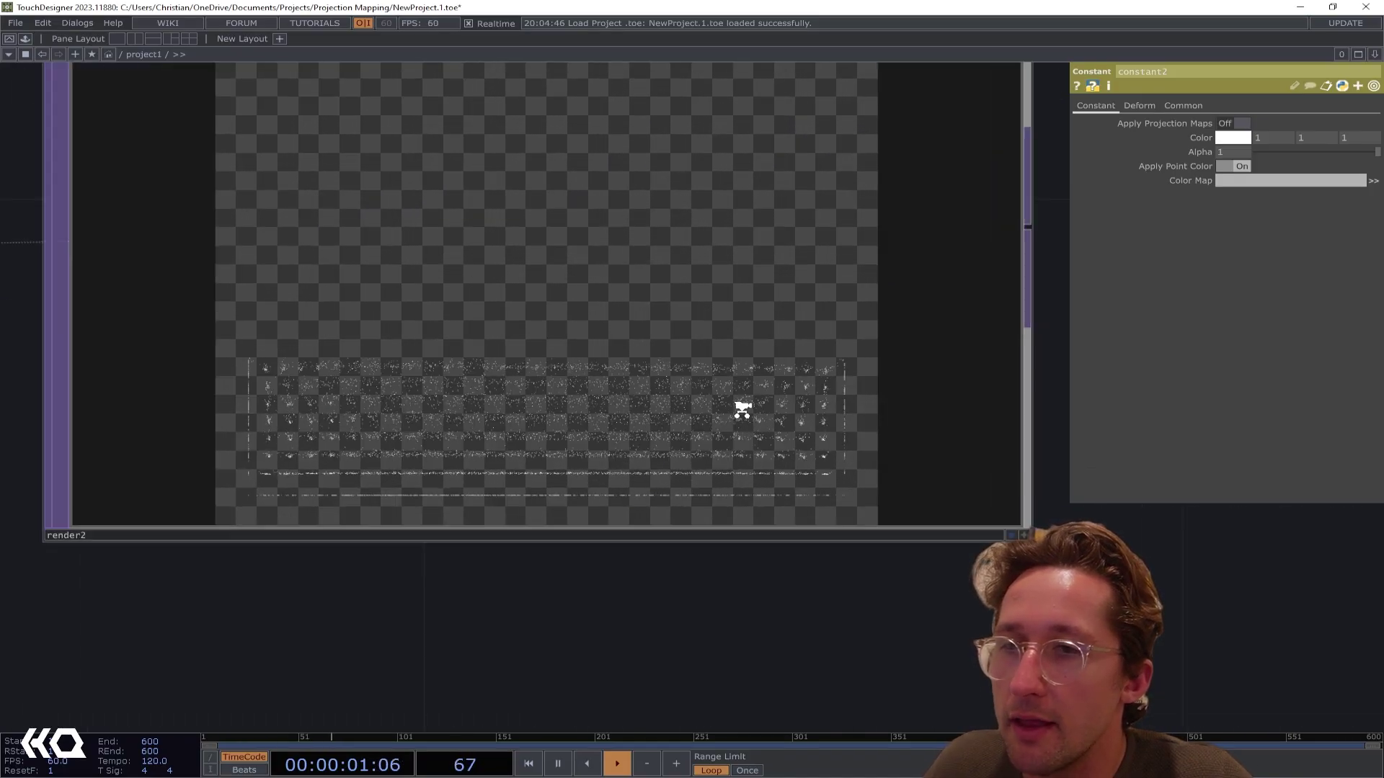
scroll(741, 411, "down", 4)
scroll(657, 404, "down", 2)
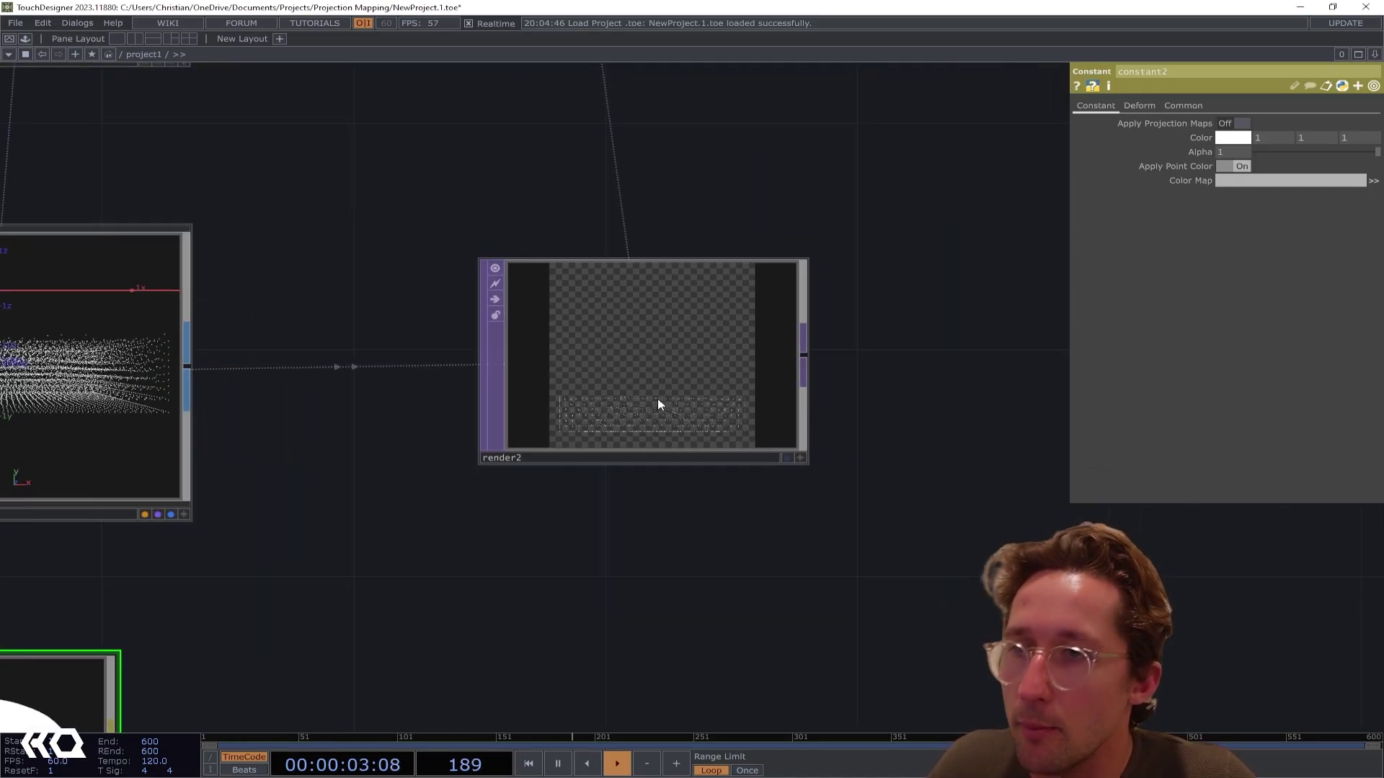
scroll(652, 415, "down", 2)
scroll(652, 415, "down", 1)
Set the size of box1 to 2.04 on all three axes
left_click_drag(623, 450, 720, 387)
left_click_drag(562, 424, 585, 400)
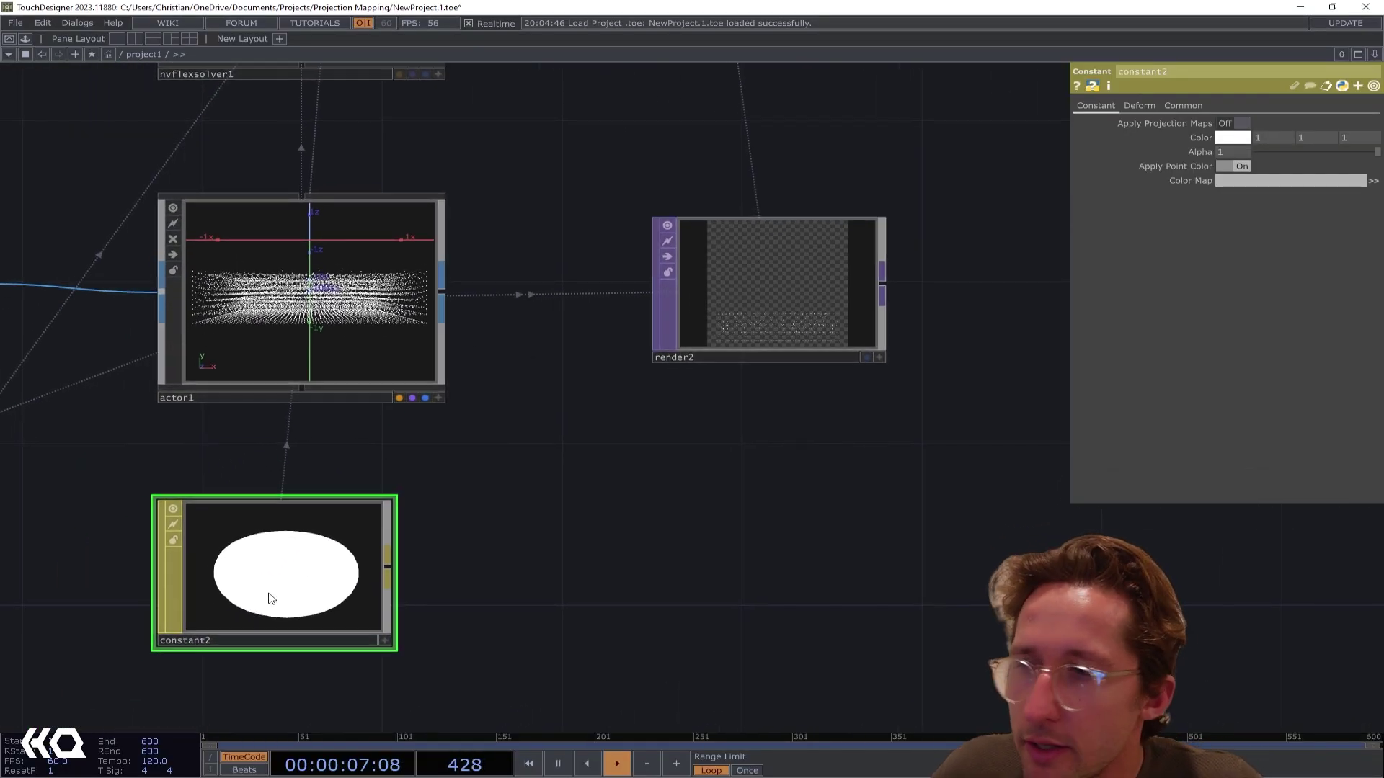
left_click_drag(314, 473, 548, 404)
left_click(222, 485)
scroll(451, 469, "right", 5)
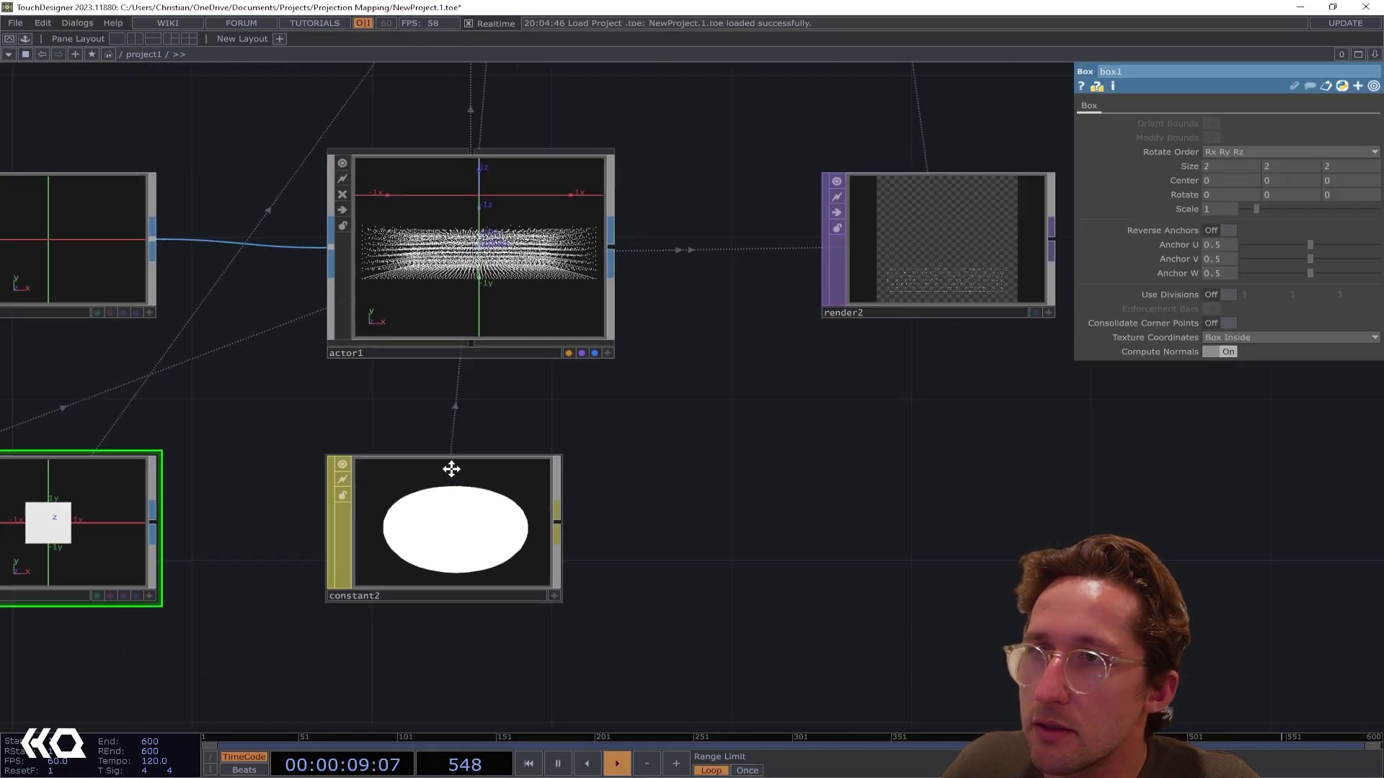
mouse_move(1188, 162)
left_mouse_down()
mouse_move(1153, 153)
mouse_move(1193, 173)
mouse_move(1179, 160)
left_mouse_up()
middle_click_drag(1178, 158, 1182, 143)
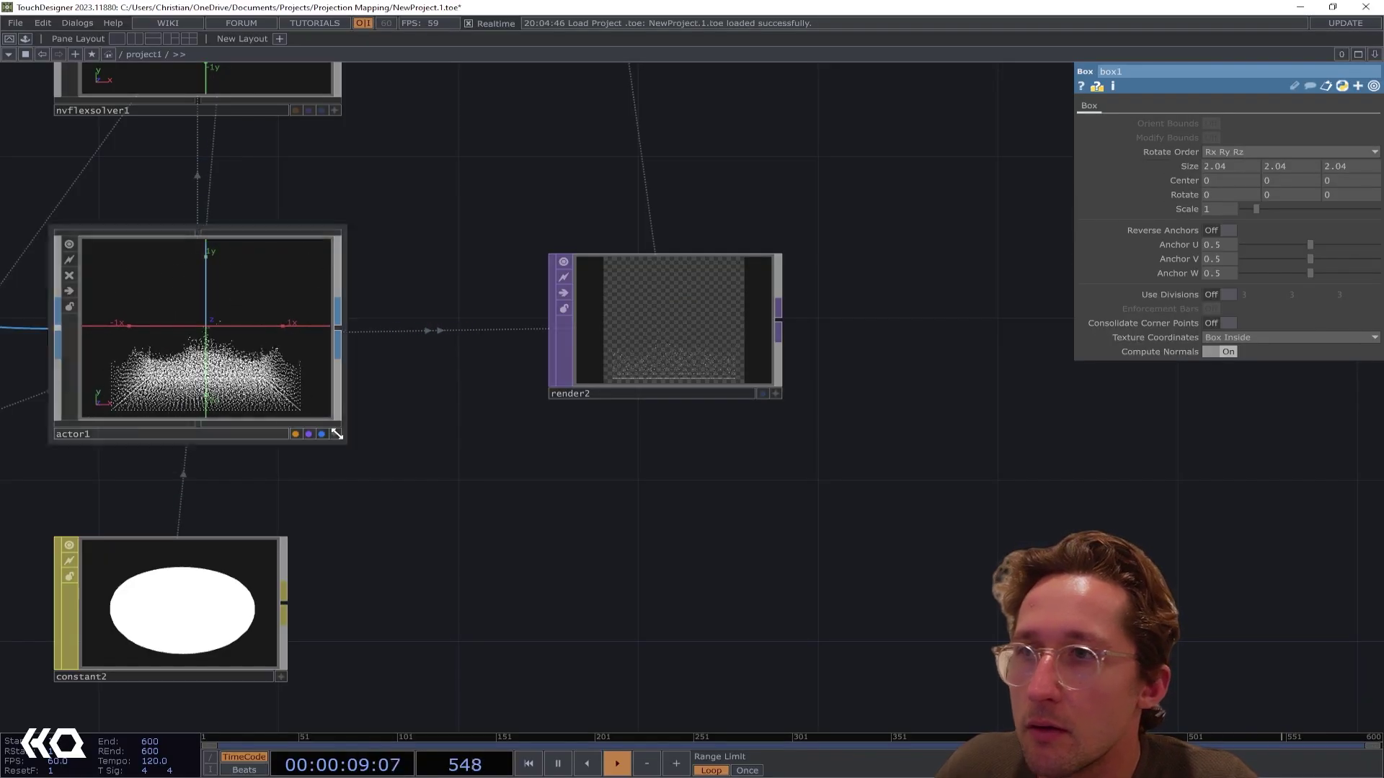
Add a Point Sprite MAT below constant2
left_click_drag(410, 473, 533, 348)
left_click(406, 506)
left_click_drag(519, 535, 594, 435)
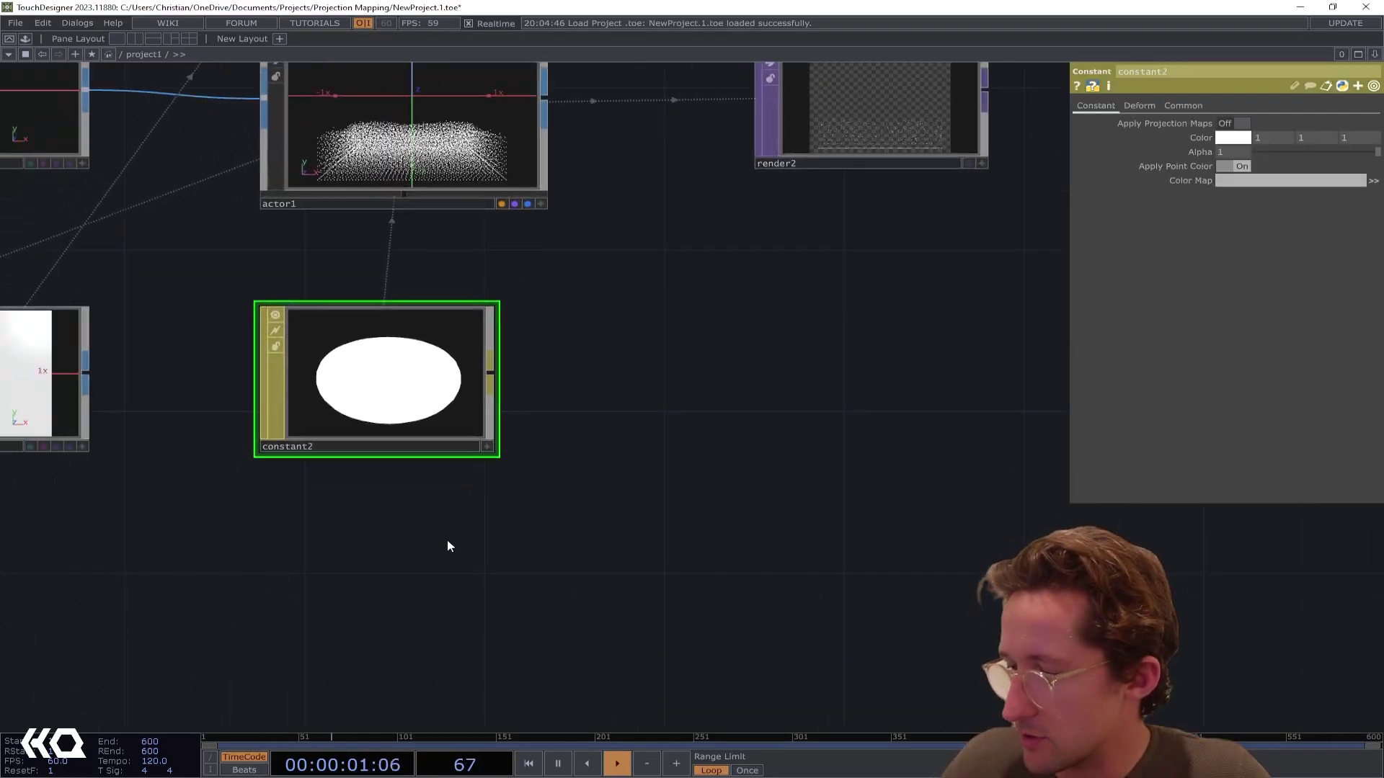
key("Tab")
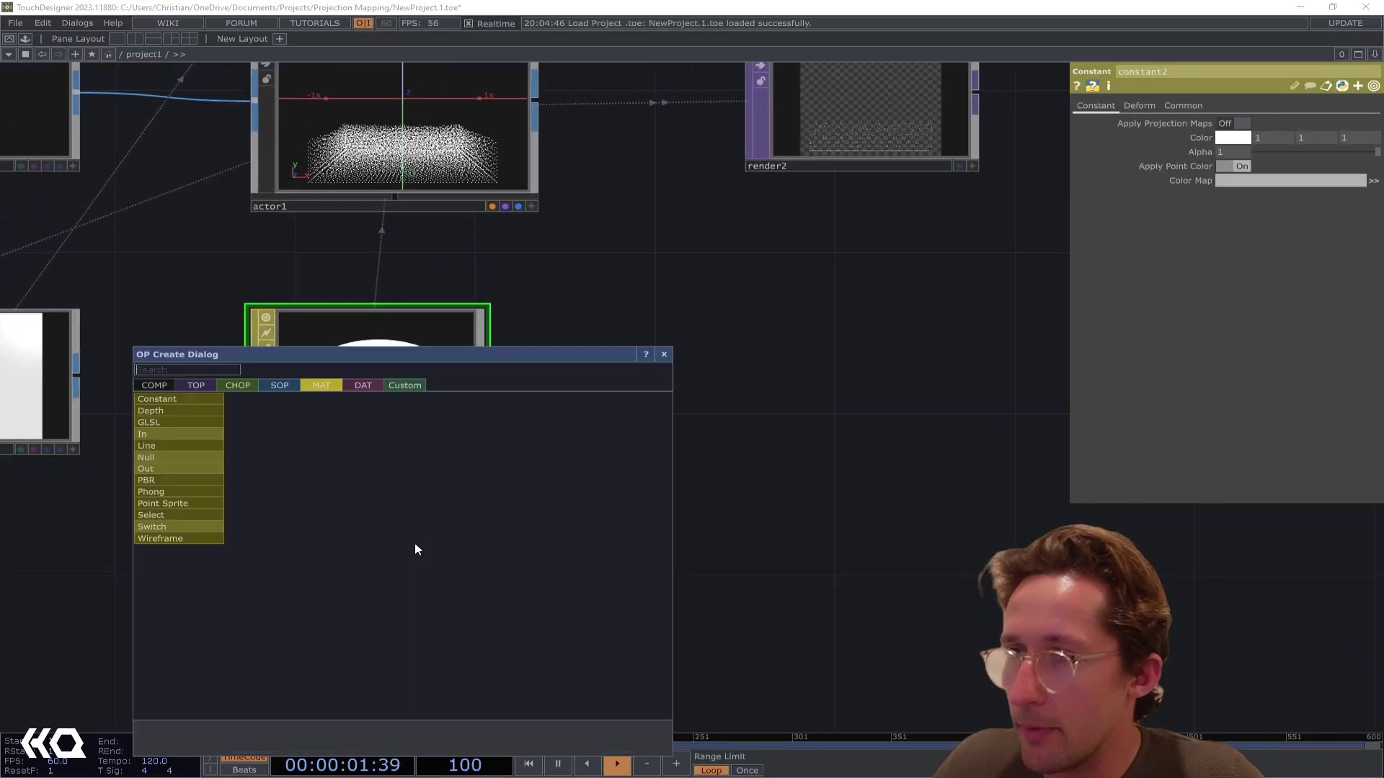
left_click(193, 503)
left_click(364, 580)
Assign pointsprite1 as the Material of actor1, then delete constant2 and move pointsprite1 into its place
left_click_drag(373, 568, 339, 106)
left_click(402, 118)
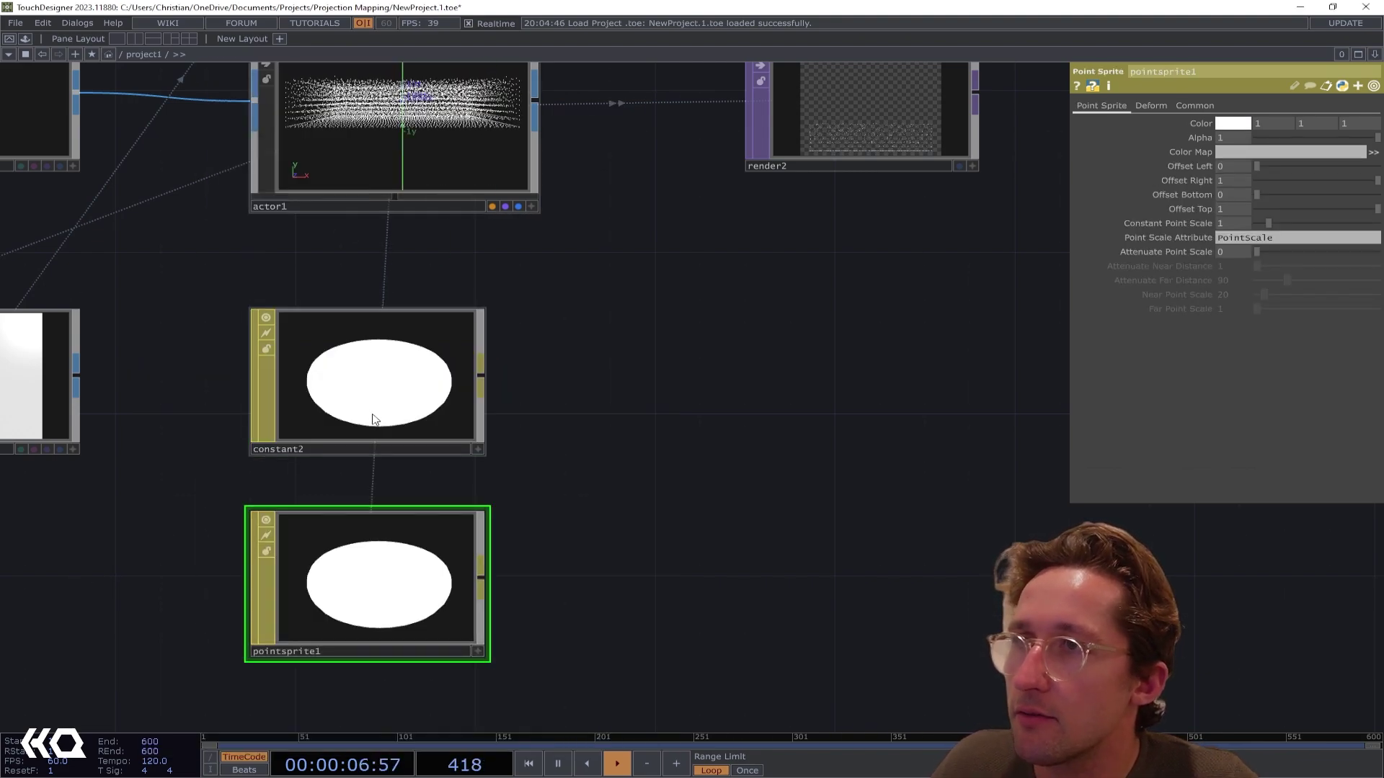
left_click(392, 404)
key("Delete")
left_click_drag(380, 592, 380, 386)
Set the Constant Point Scale of pointsprite1 to 3.92 and inspect the particles in render2
left_click_drag(1269, 224, 1303, 224)
left_click_drag(930, 254, 759, 330)
scroll(760, 330, "up", 5)
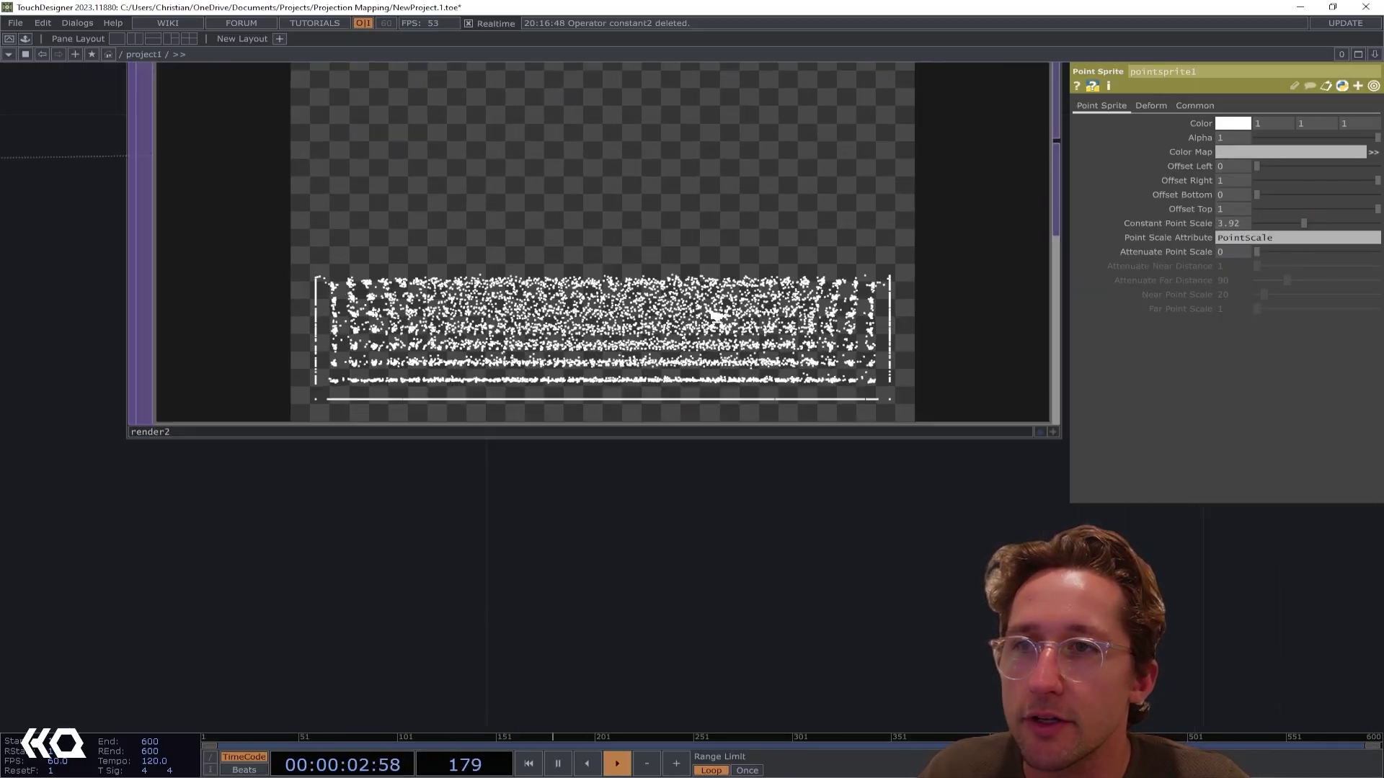
scroll(717, 330, "down", 2)
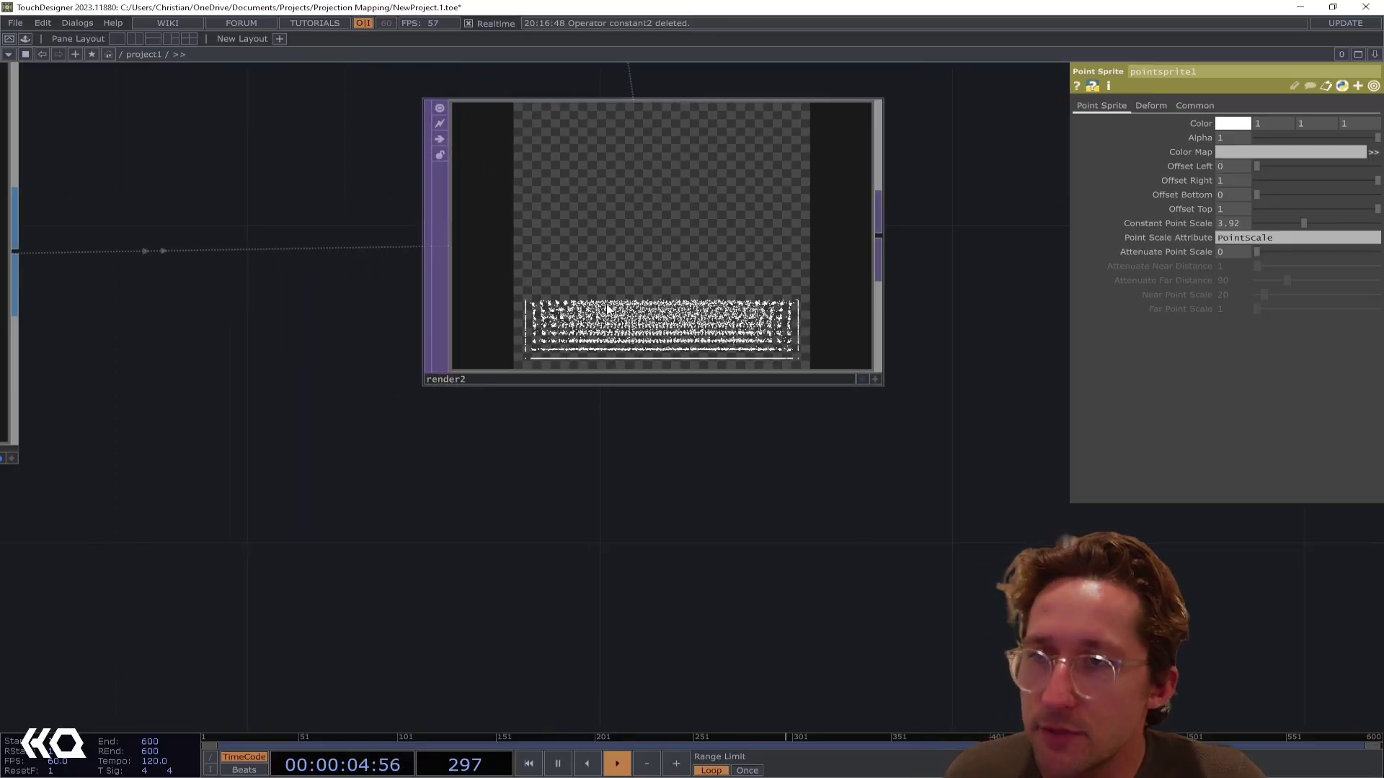
scroll(442, 361, "up", 5)
scroll(443, 360, "down", 6)
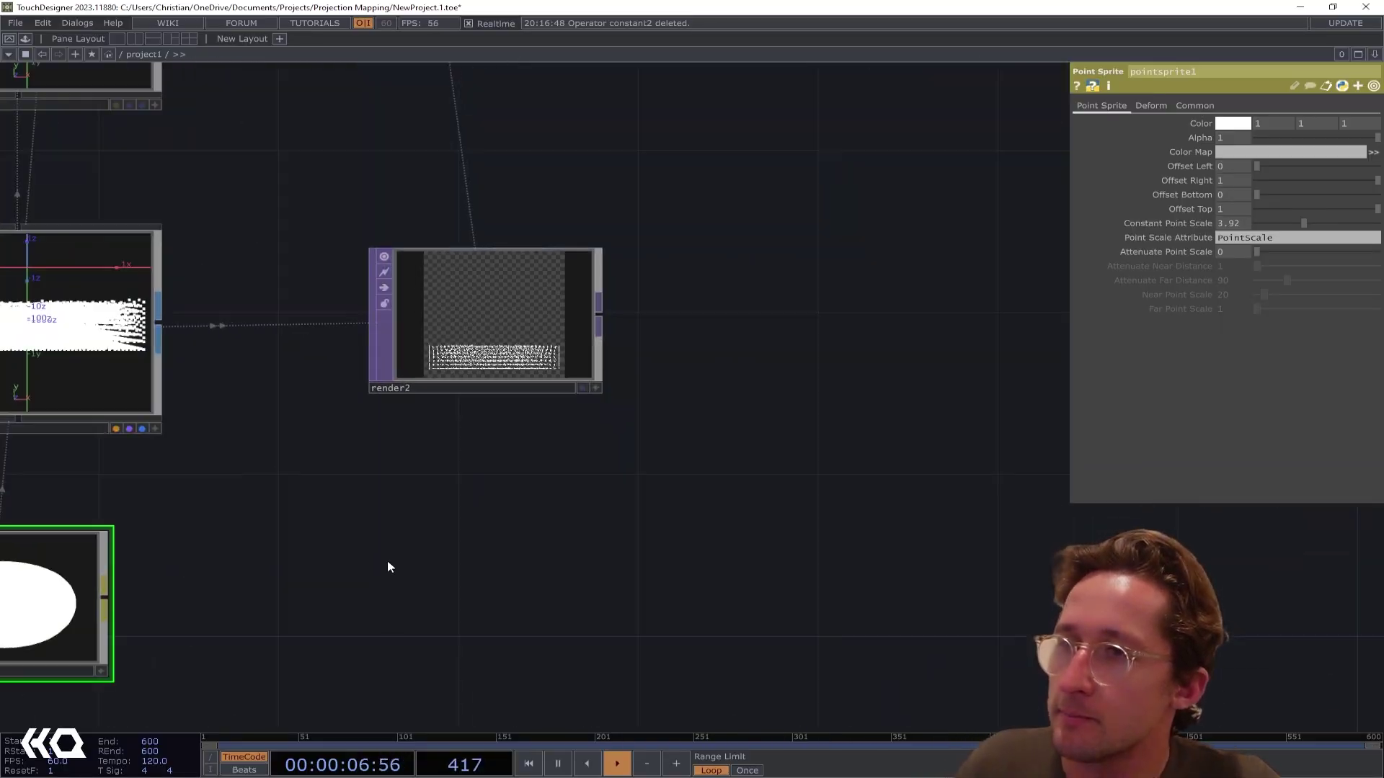
Try changing the Z size of box1 and watch how the particles react in render2 and actor1
left_click_drag(387, 560, 831, 385)
scroll(857, 376, "down", 1)
left_click_drag(657, 426, 510, 451)
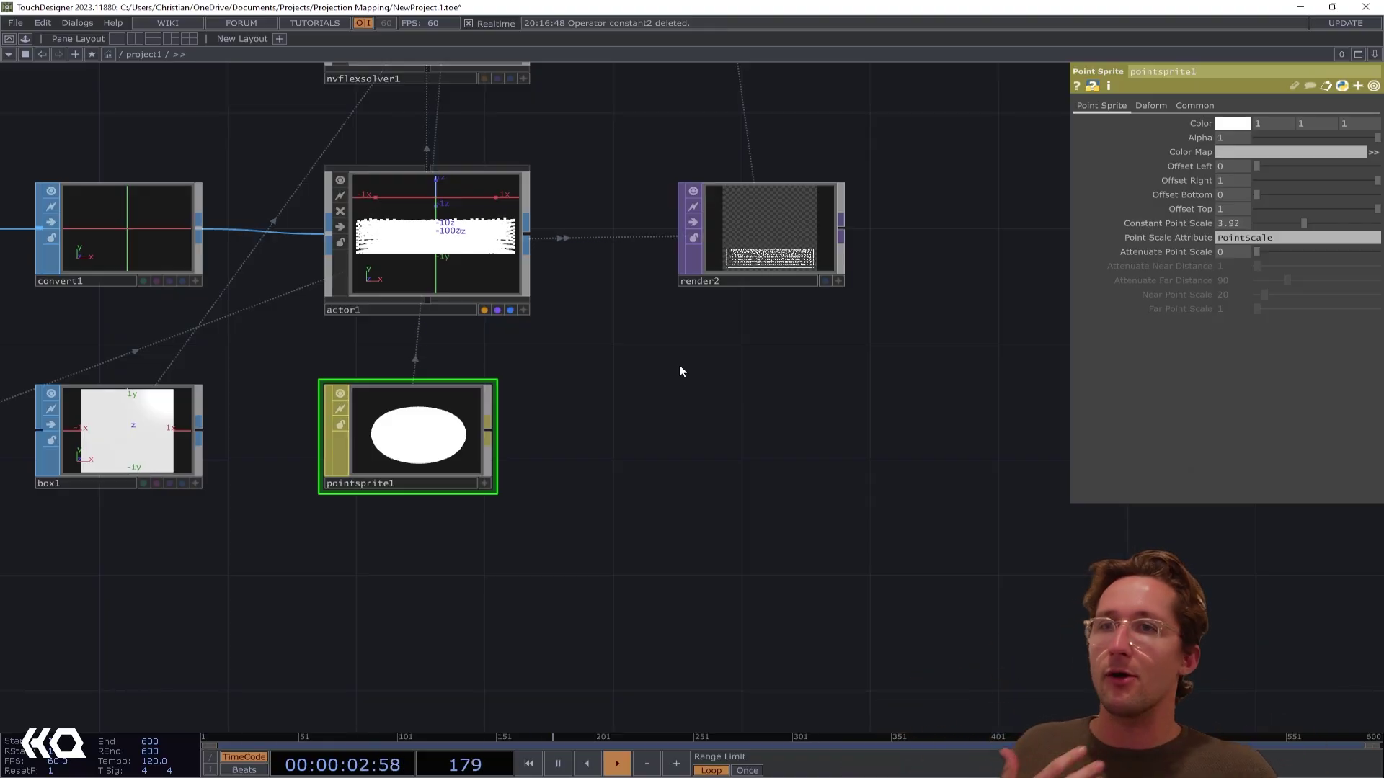
left_click_drag(671, 511, 712, 611)
left_click(180, 547)
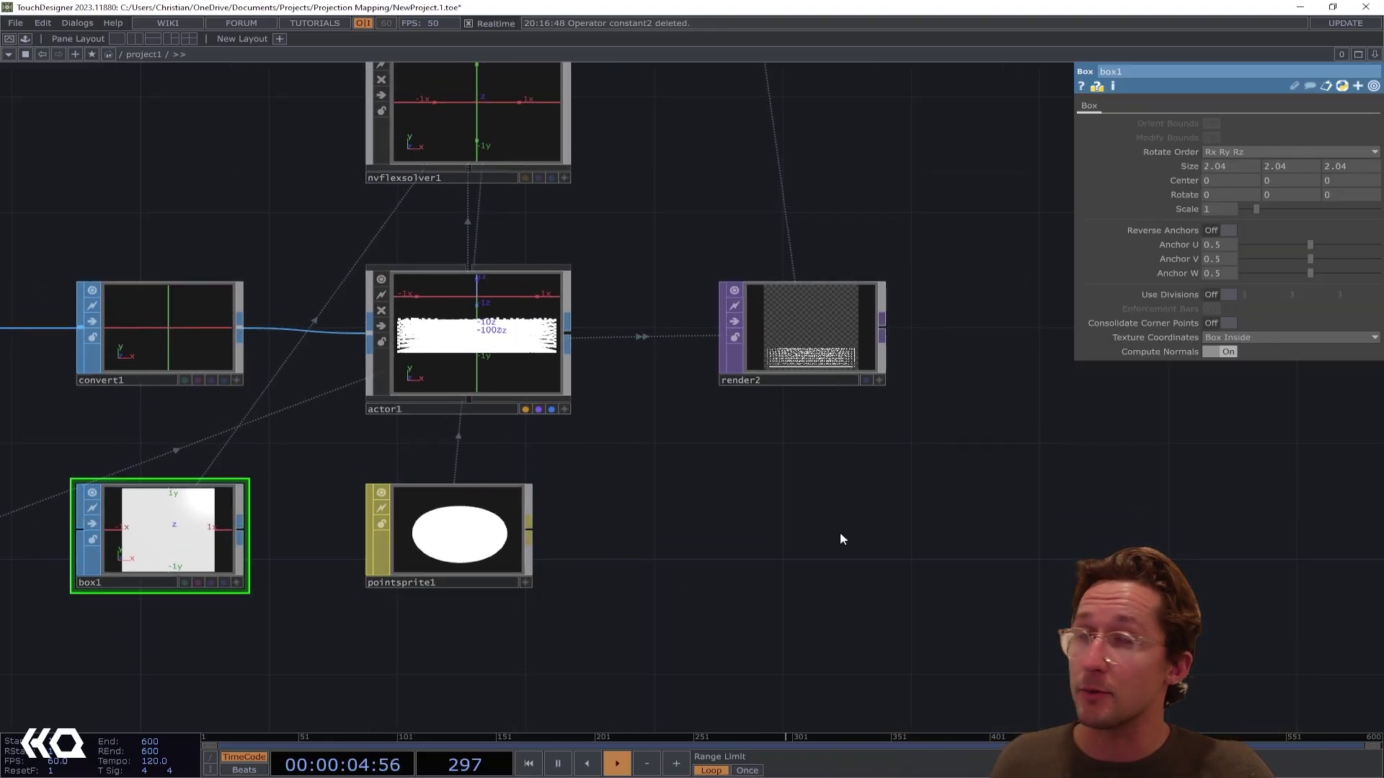
left_click_drag(840, 533, 824, 542)
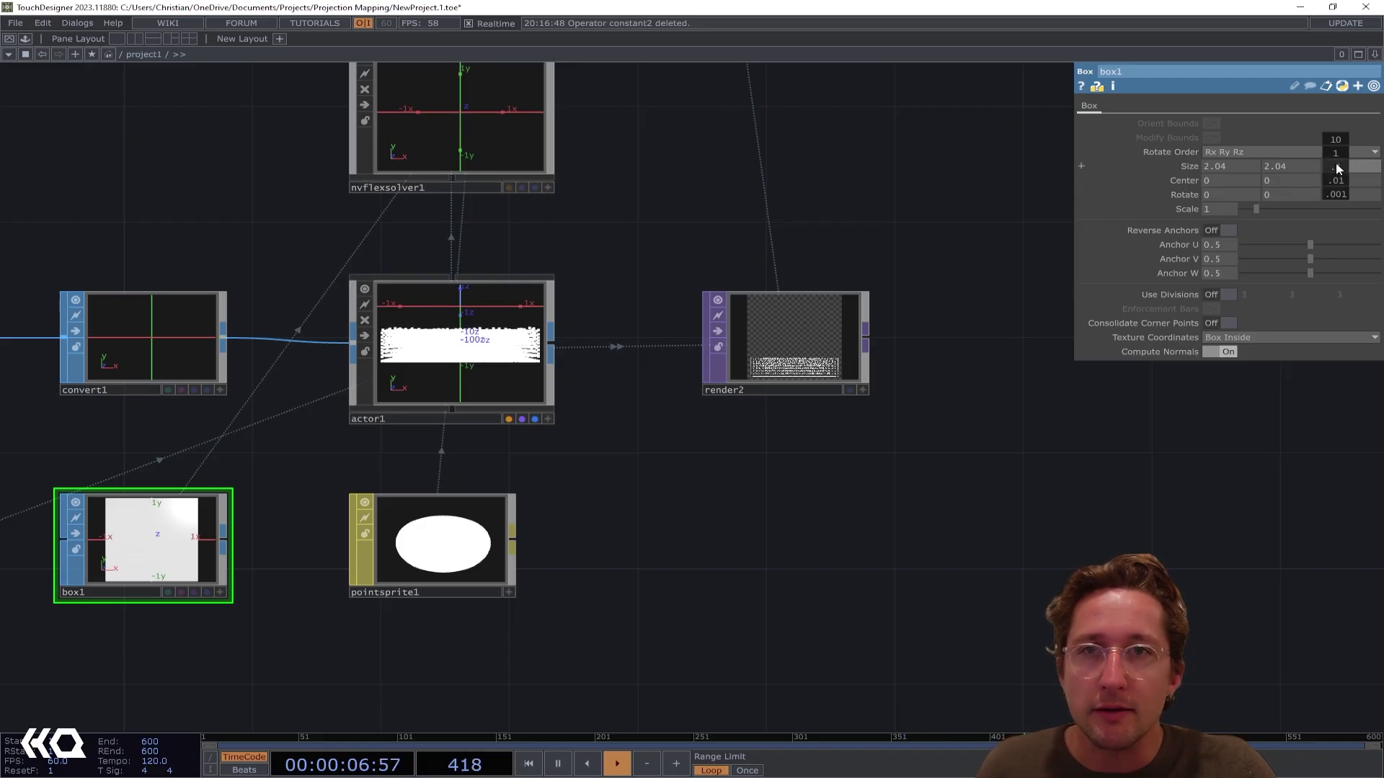
mouse_move(1331, 159)
left_mouse_down()
mouse_move(1349, 159)
mouse_move(1335, 159)
left_mouse_up()
scroll(840, 373, "up", 5)
scroll(807, 381, "down", 2)
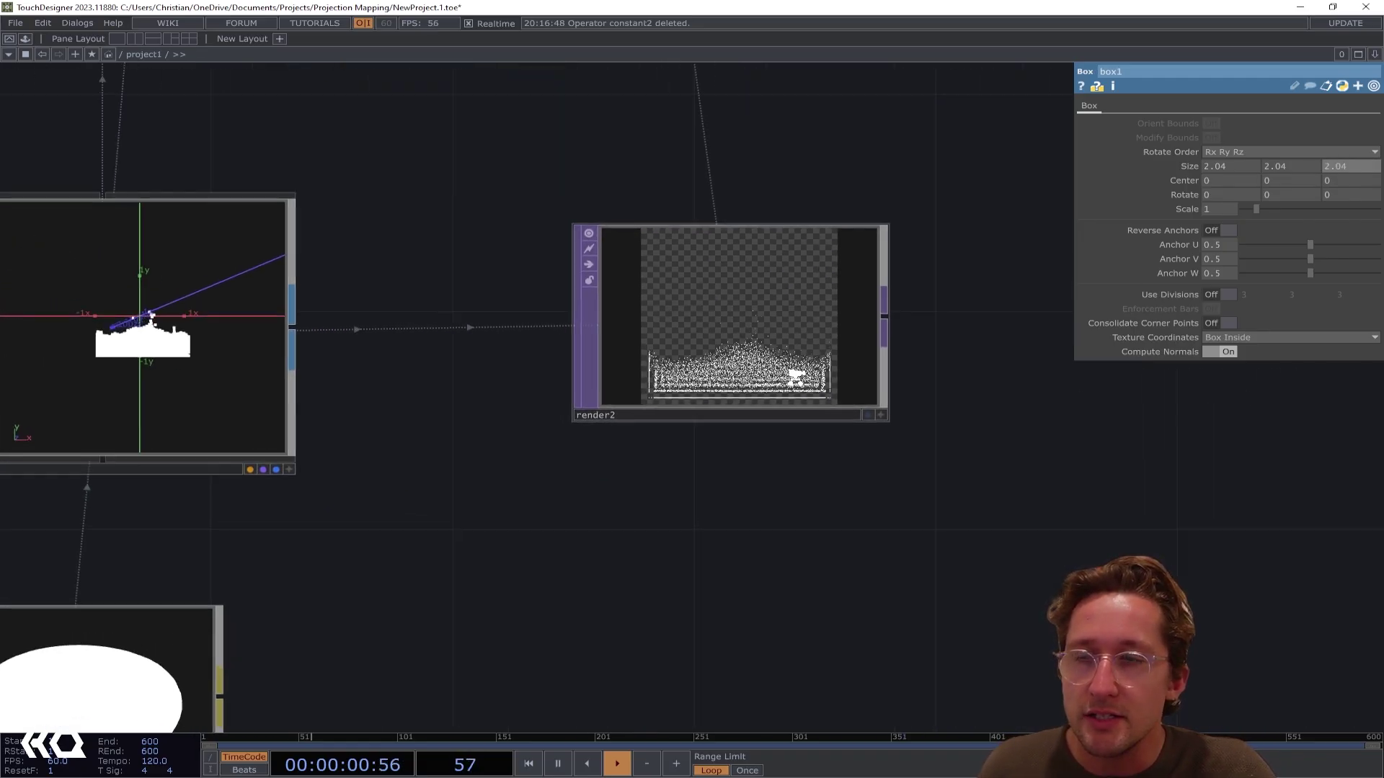
scroll(778, 385, "up", 5)
scroll(763, 389, "down", 5)
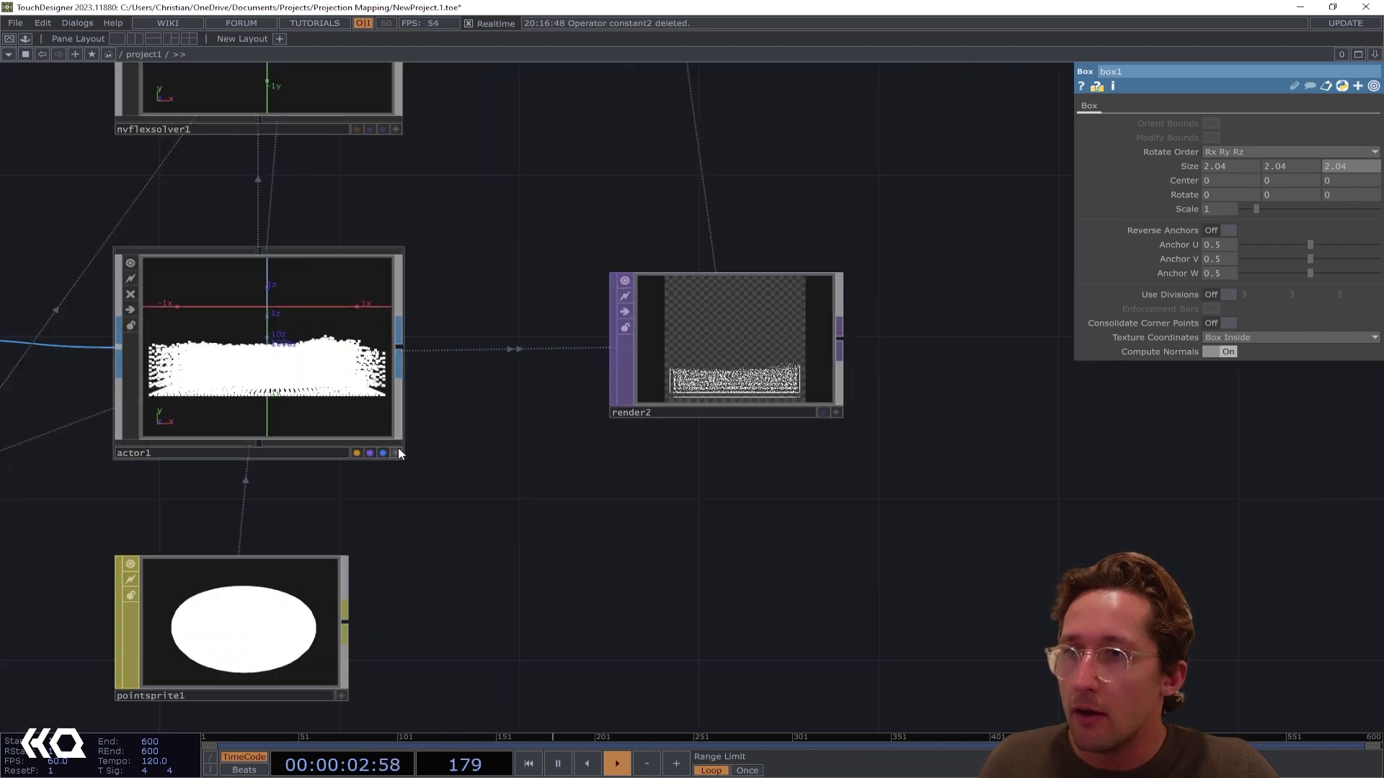
scroll(574, 405, "down", 4)
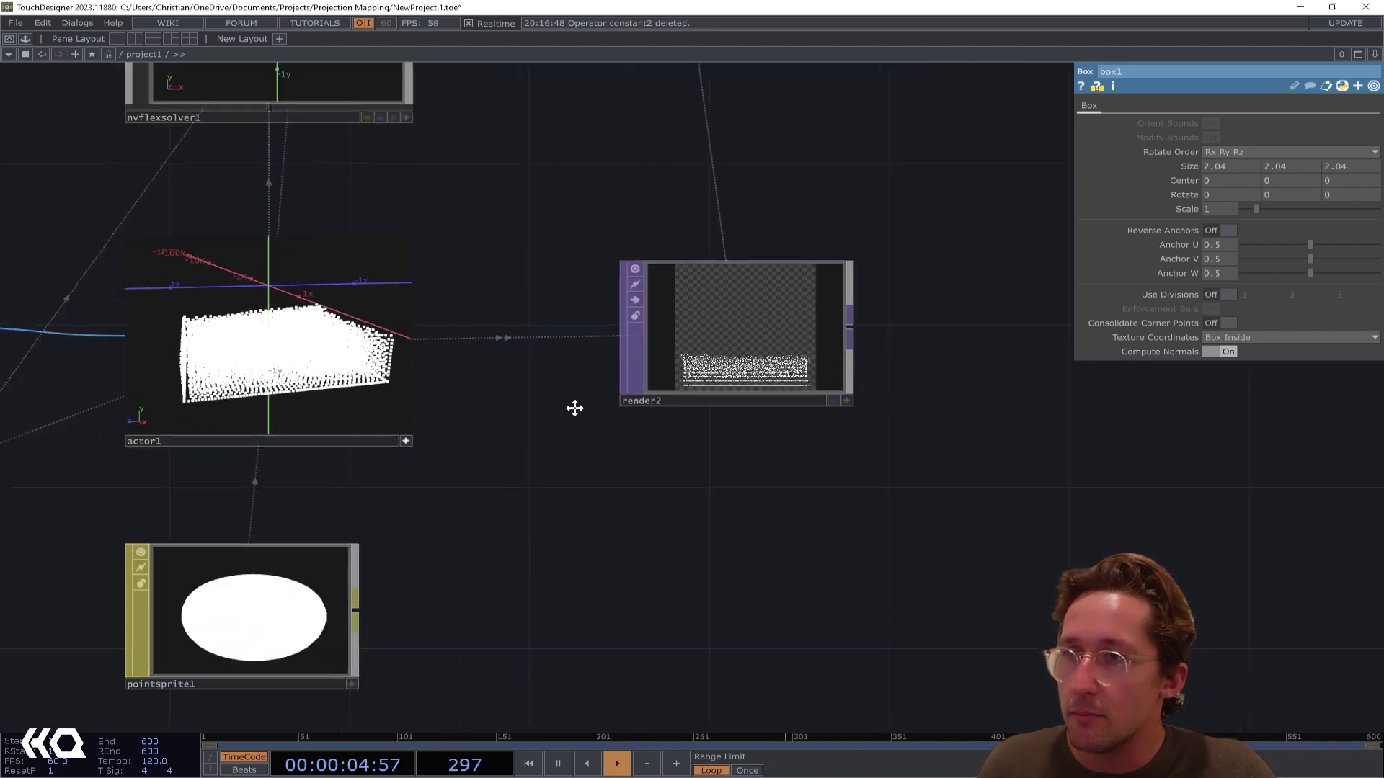
Set the Z size of box1 to 1.04
left_click_drag(551, 467, 552, 480)
left_click_drag(484, 377, 460, 398)
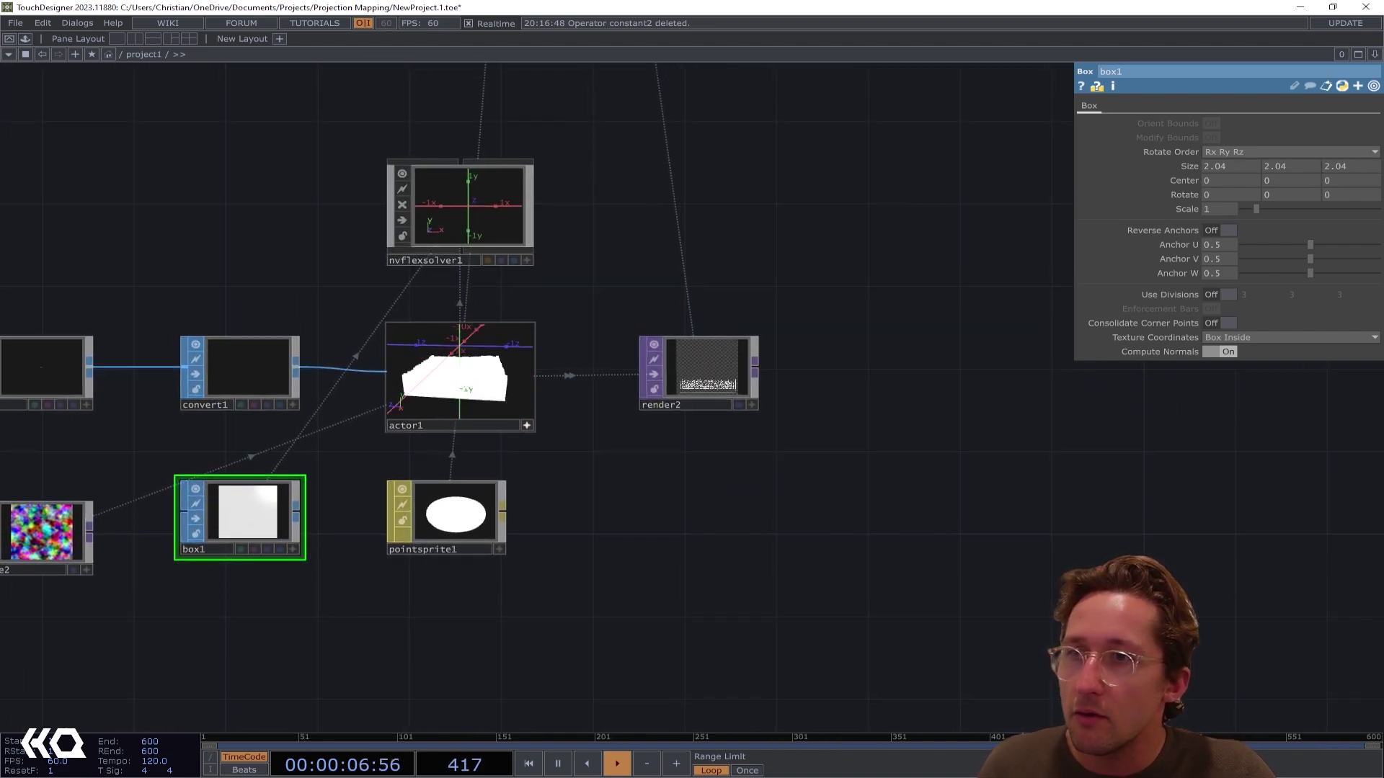
left_click(462, 209)
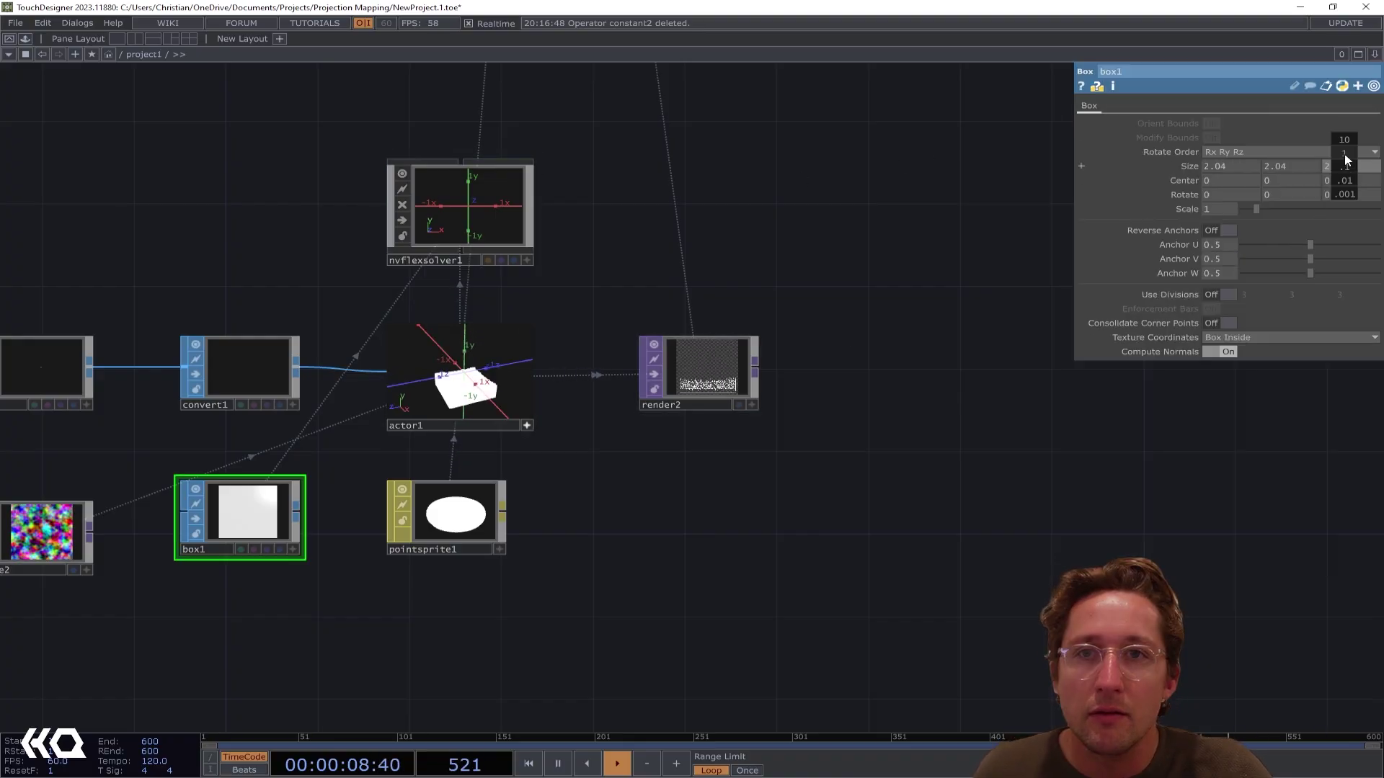
middle_click_drag(1346, 160, 1335, 155)
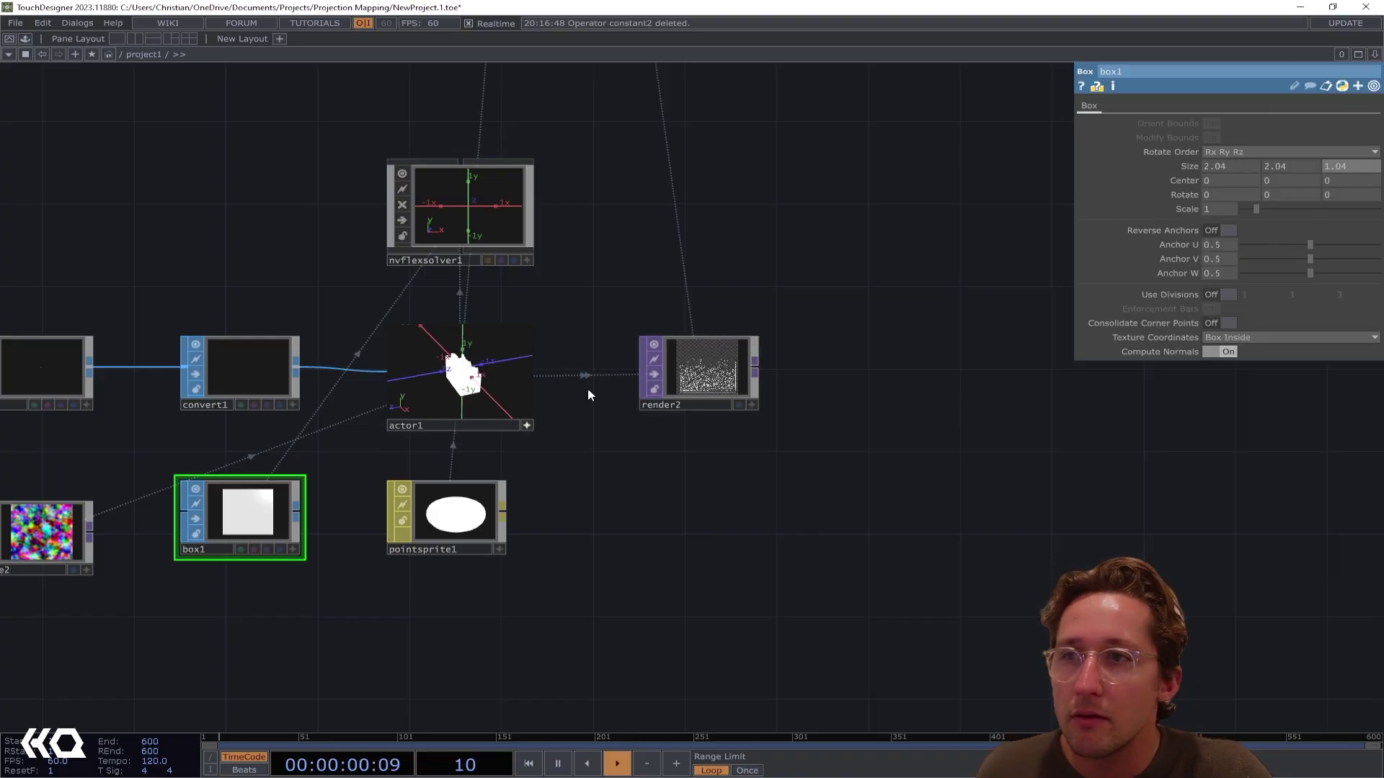
Examine how the particles fill the narrower box in actor1 and render2
scroll(680, 374, "up", 5)
left_click_drag(300, 416, 287, 408)
scroll(288, 409, "up", 3)
left_click_drag(416, 552, 649, 415)
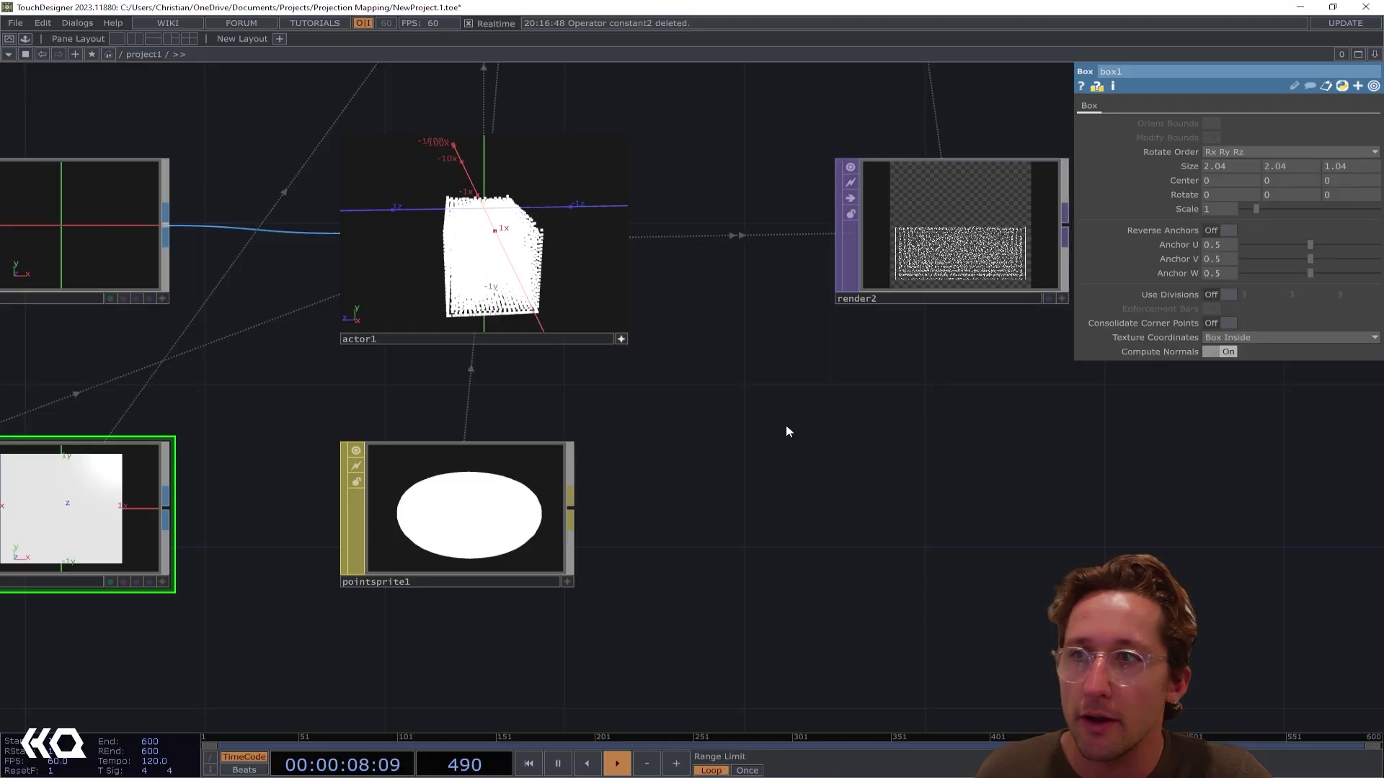
left_click_drag(705, 455, 517, 516)
scroll(797, 294, "up", 5)
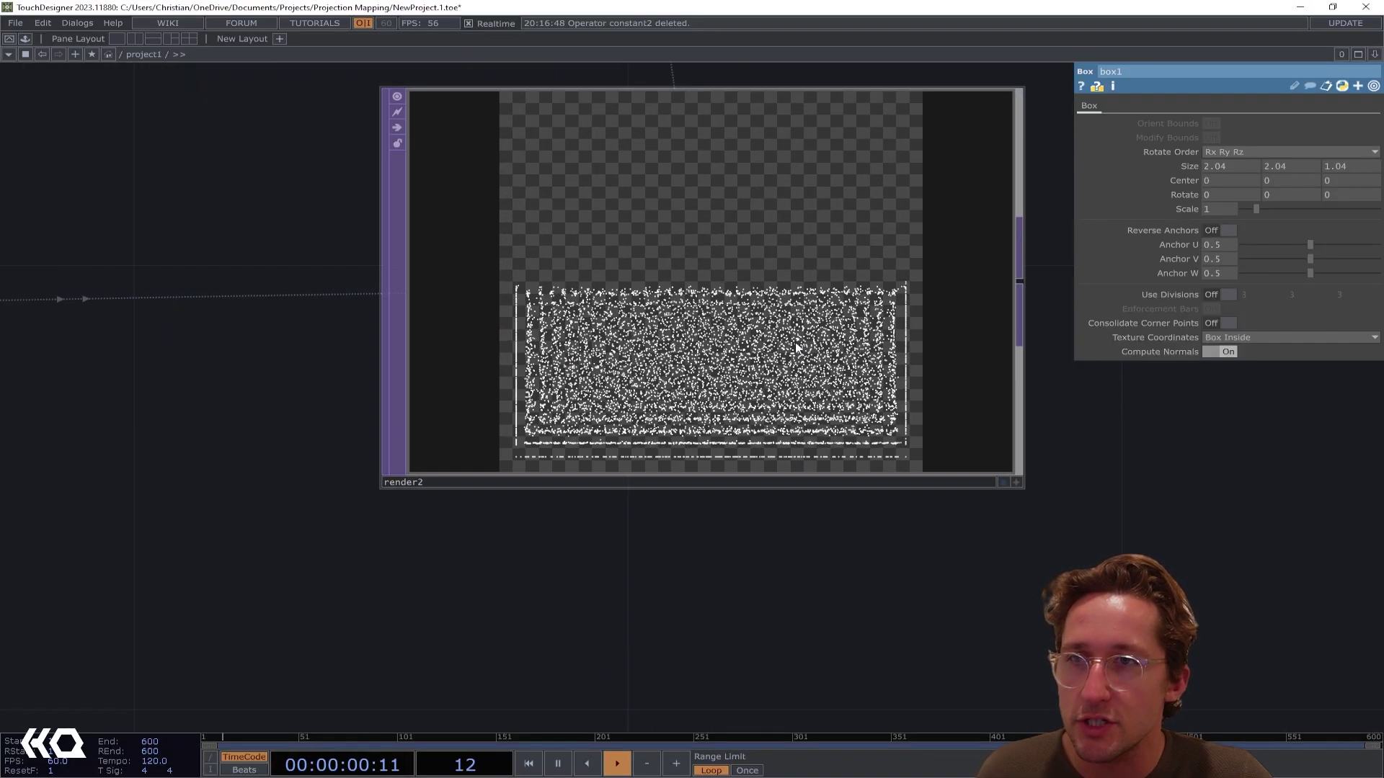
scroll(796, 343, "down", 5)
scroll(573, 405, "down", 5)
Set the X component of the Gravitational Acceleration of nvflexsolver1 to -1
left_click_drag(606, 288, 615, 361)
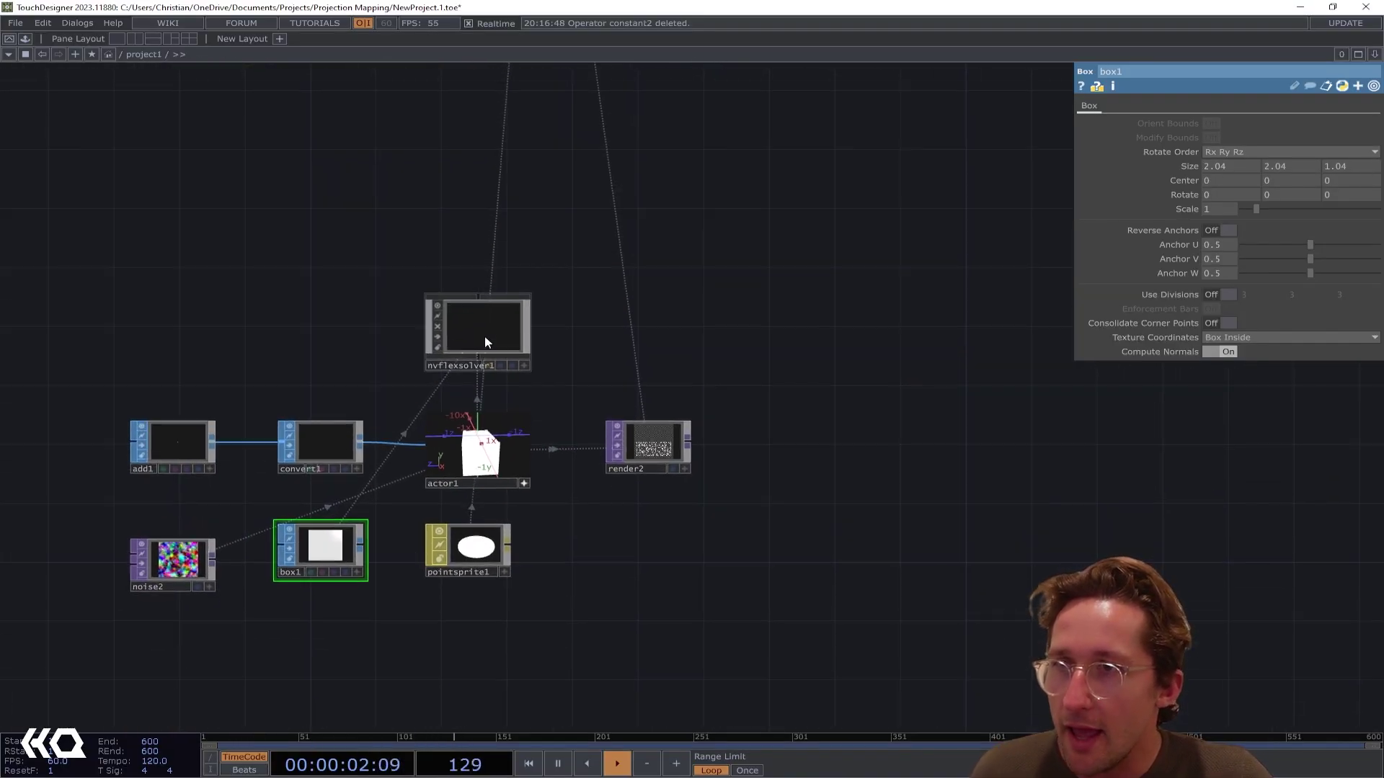
left_click(485, 338)
scroll(680, 343, "up", 5)
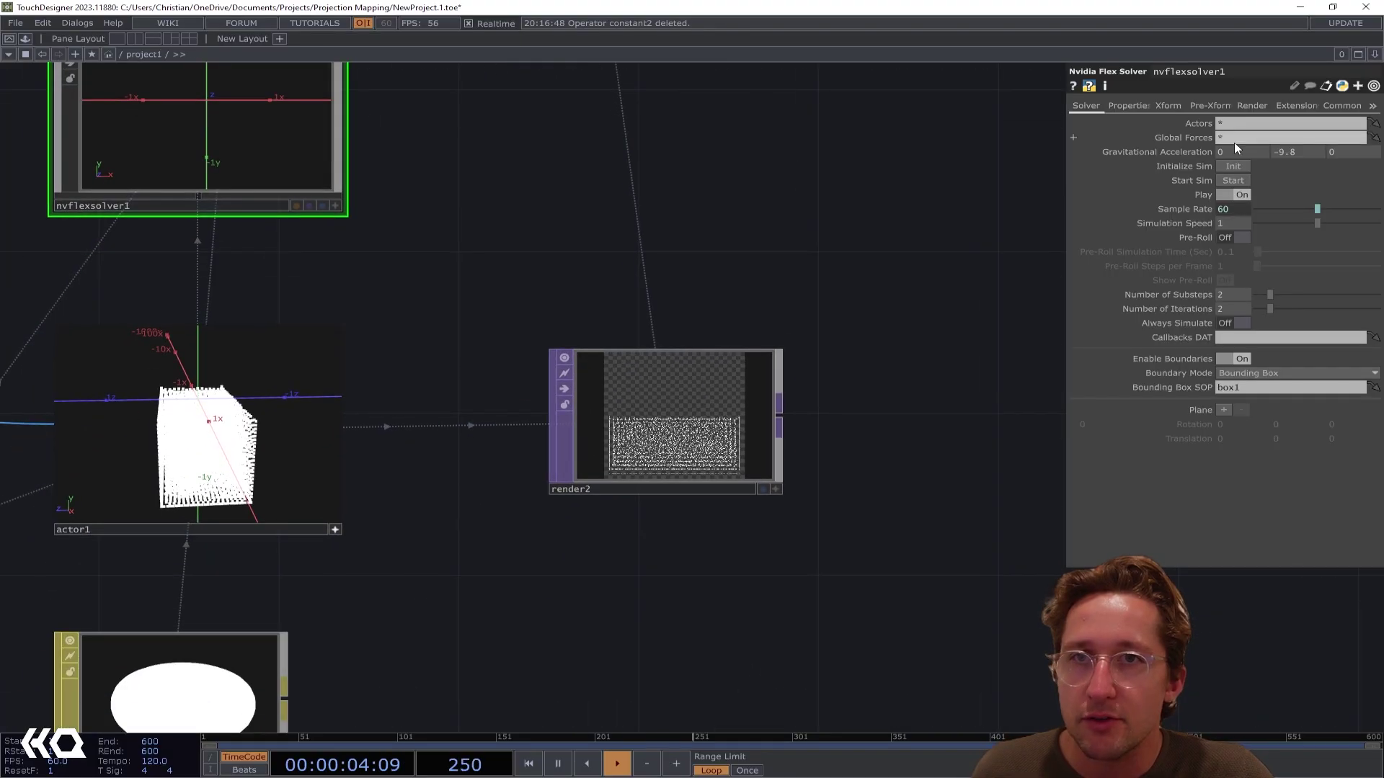
middle_click_drag(1235, 153, 1230, 131)
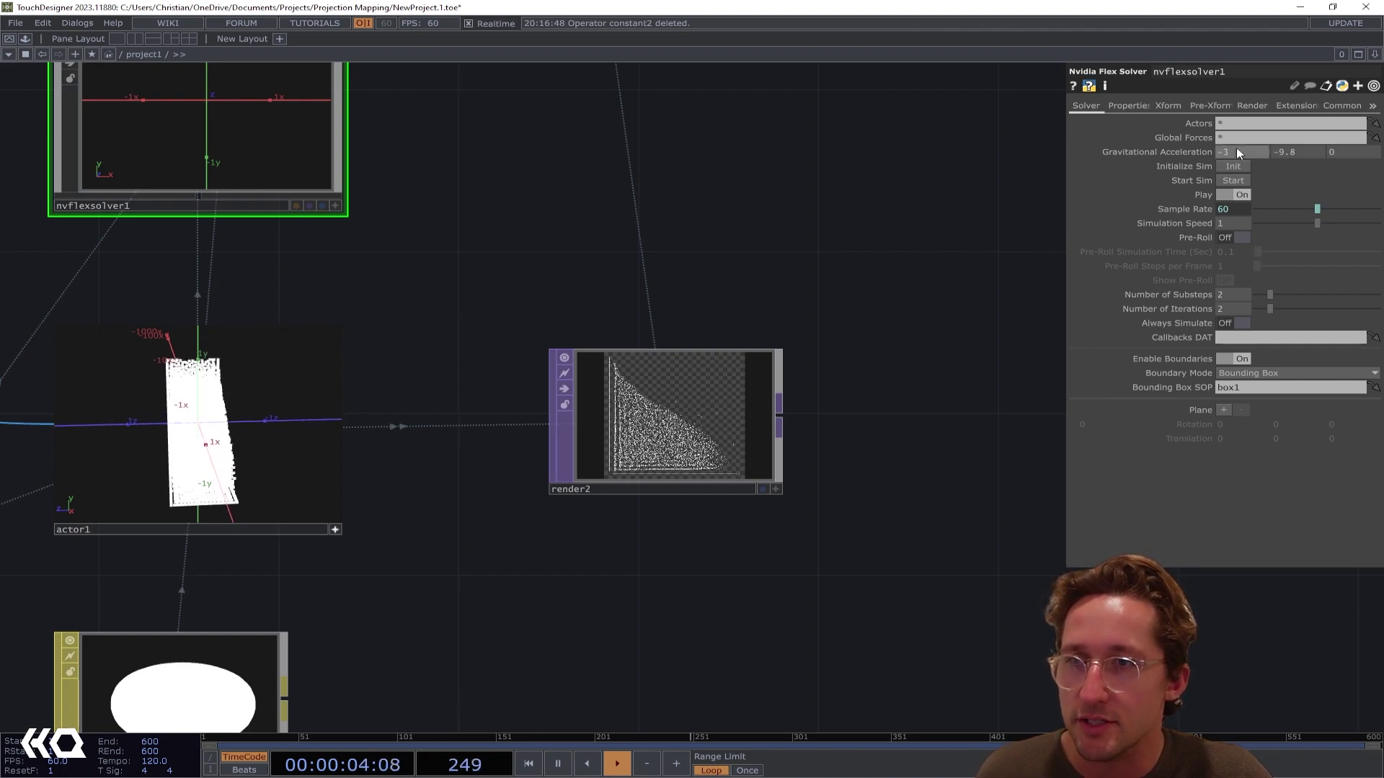
Enlarge box1 to 2.24 by 2.24 by 1.24, check the particles in render2, and adjust its Z size further
scroll(746, 529, "down", 5)
left_click(391, 555)
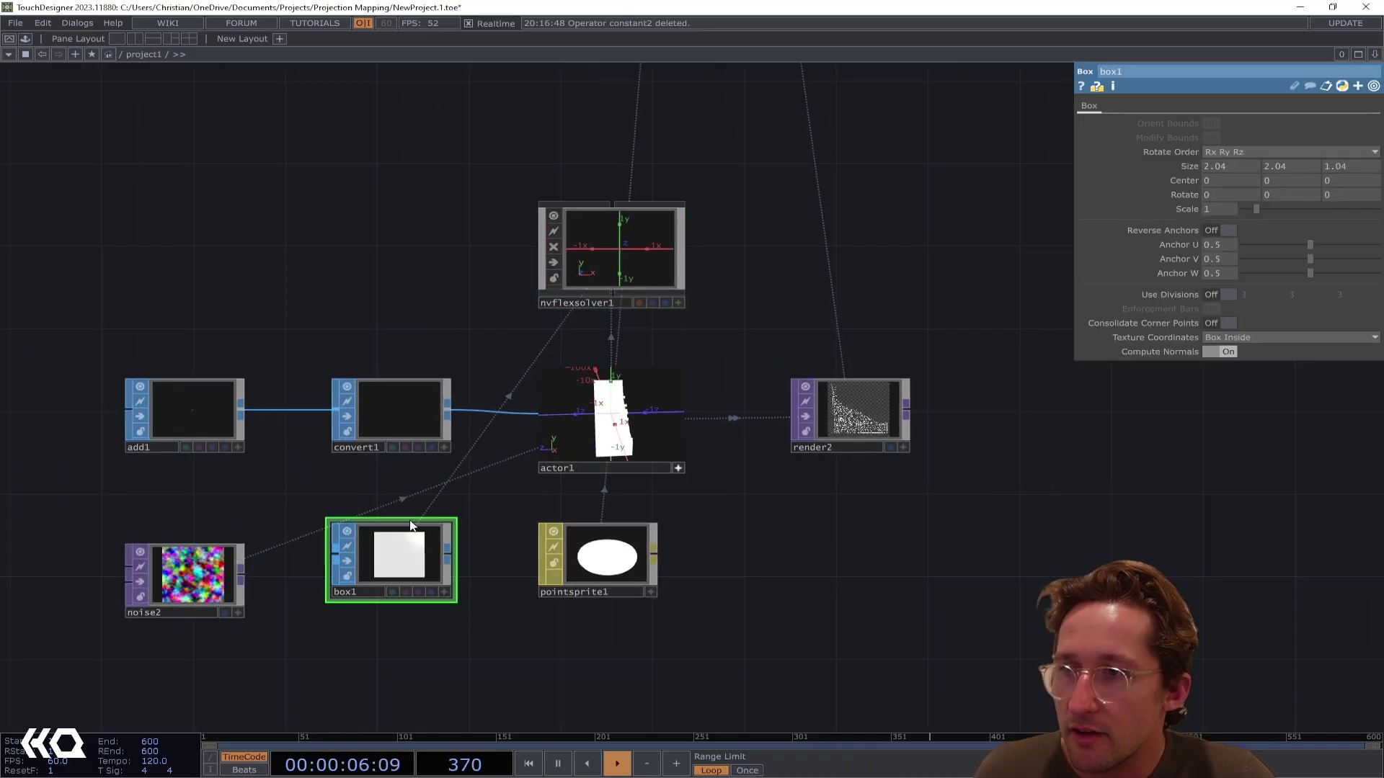
scroll(692, 470, "up", 7)
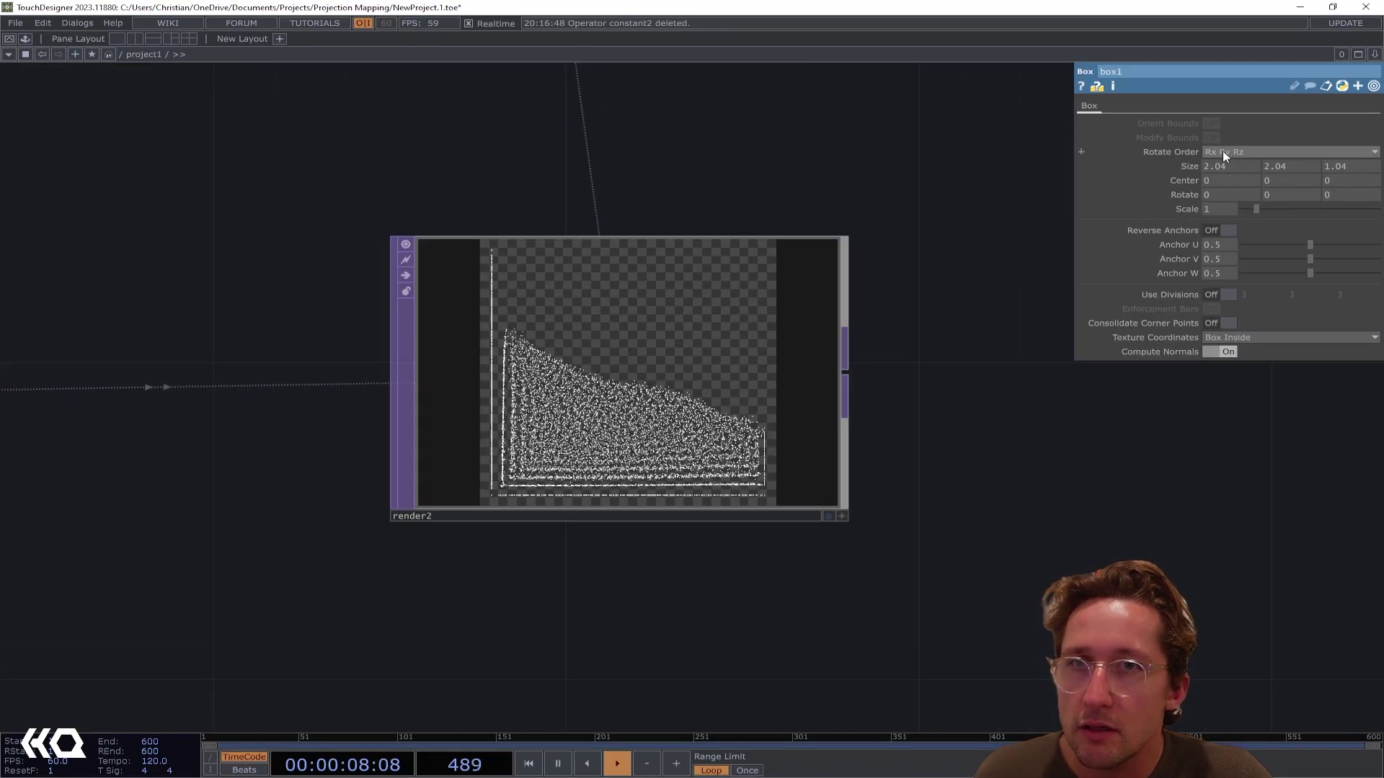
mouse_move(1185, 167)
middle_mouse_down()
mouse_move(1172, 164)
mouse_move(1188, 168)
mouse_move(1187, 147)
middle_mouse_up()
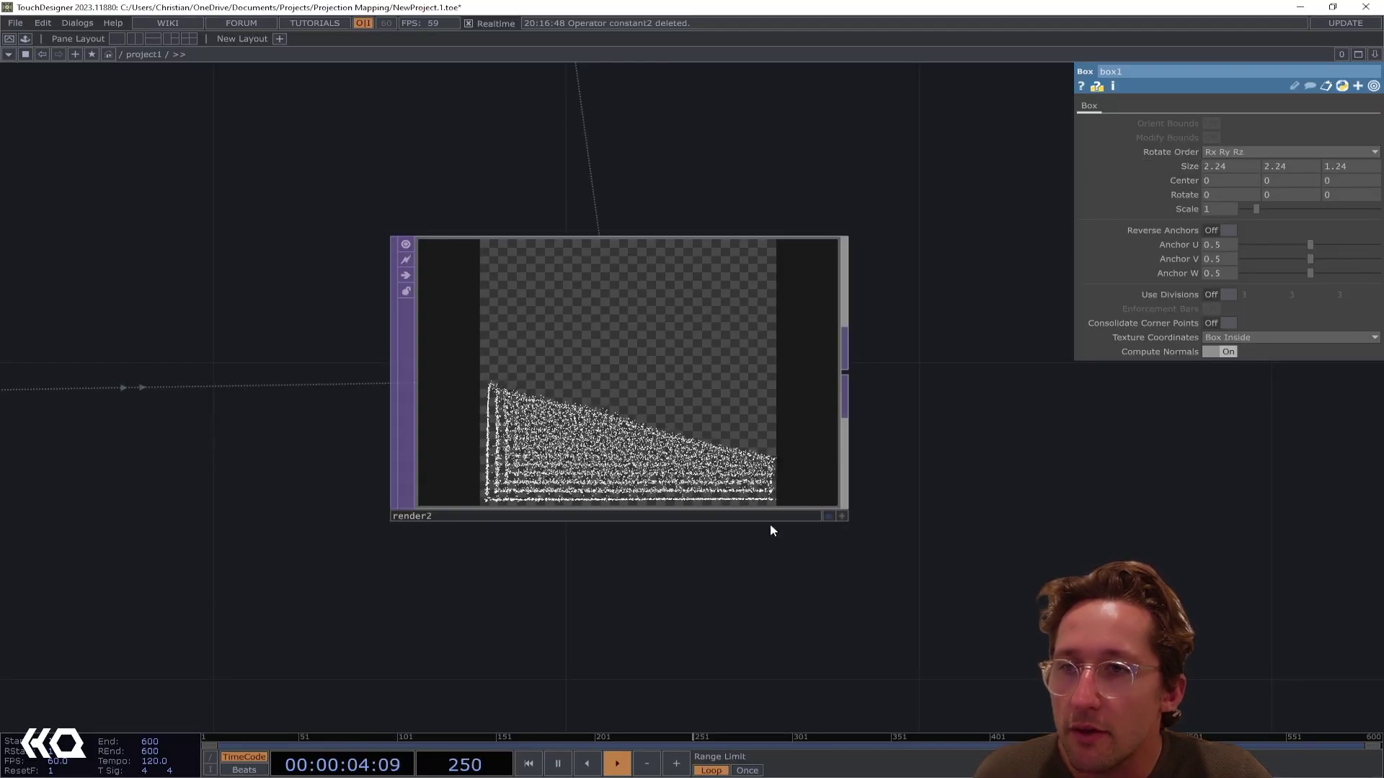
scroll(769, 529, "up", 6)
scroll(811, 429, "down", 6)
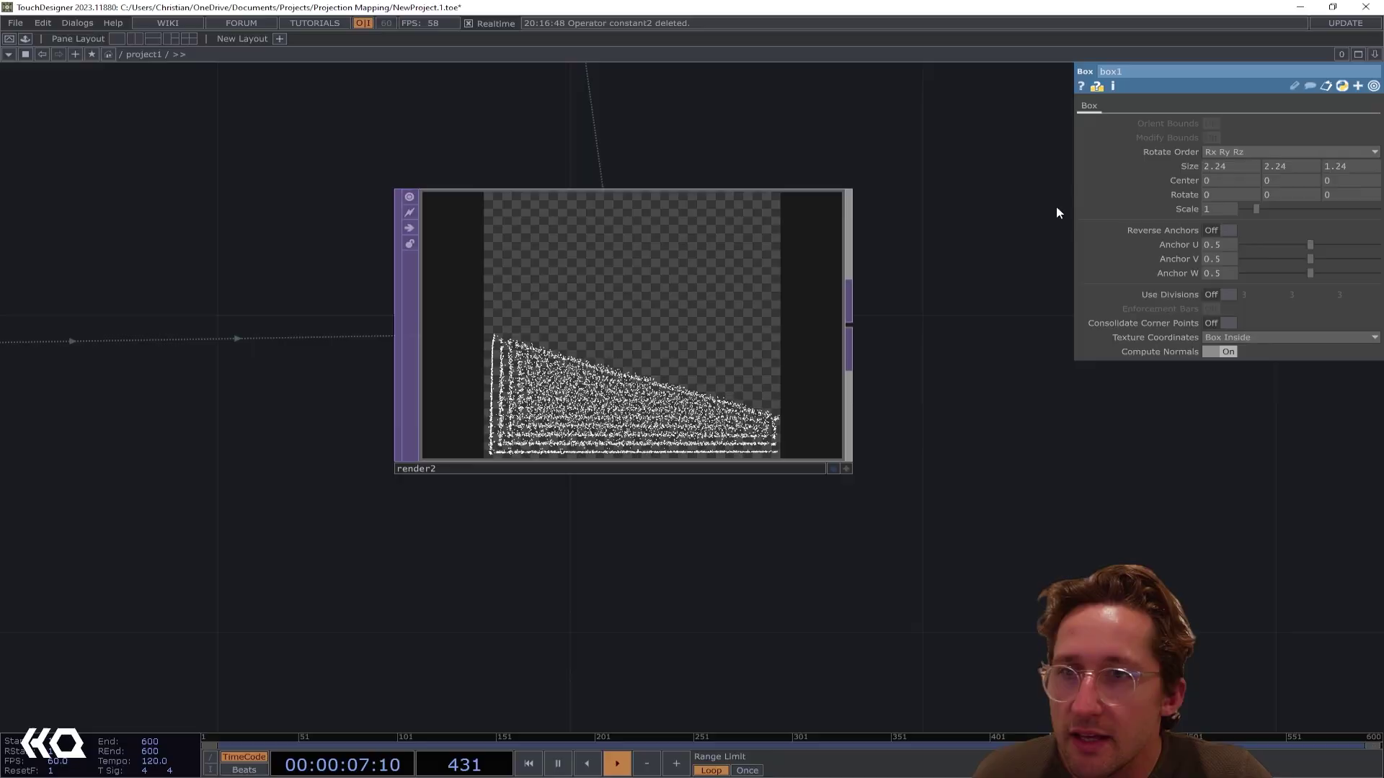
middle_click(1186, 166)
middle_click_drag(1335, 166, 1337, 176)
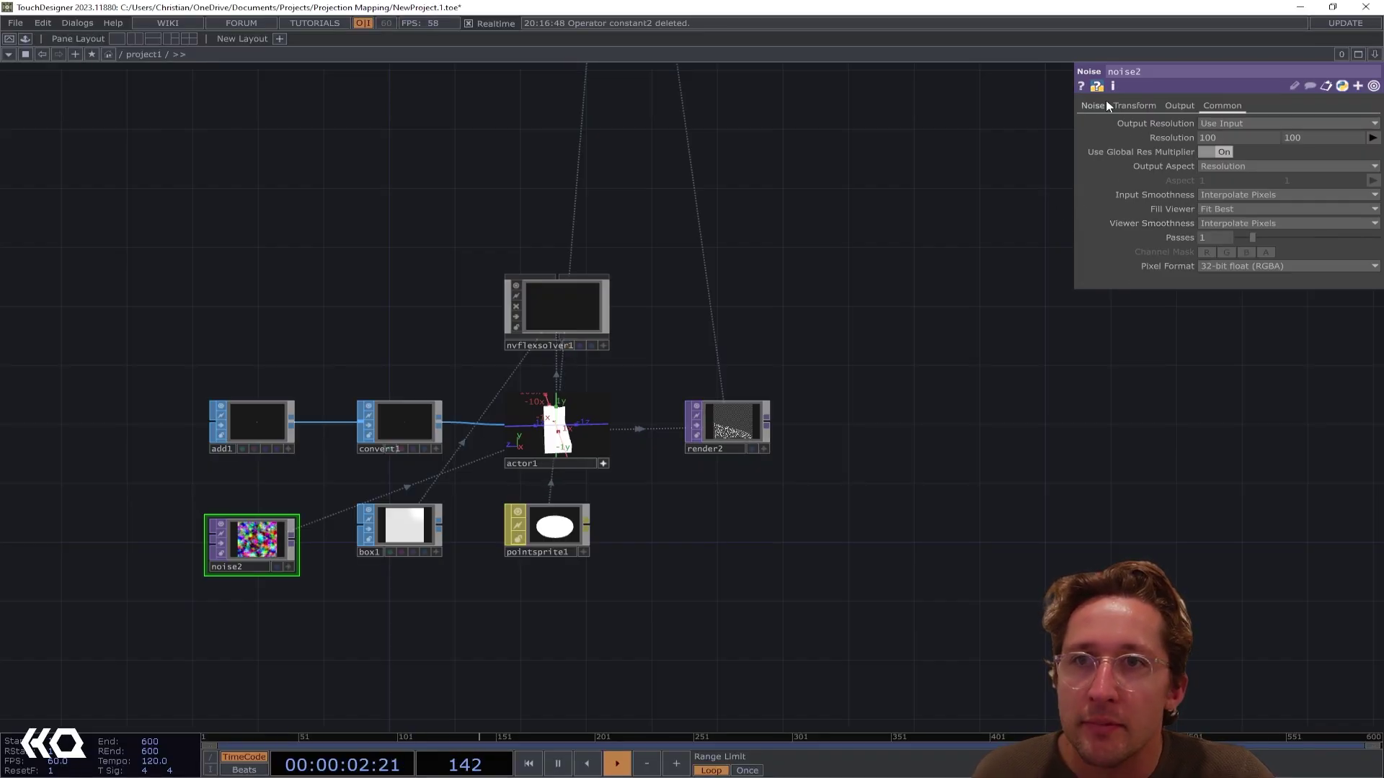
Set the Offset of noise2 to 0, try an X Gravitational Acceleration of -3 on nvflexsolver1, and inspect render2
left_click(1094, 106)
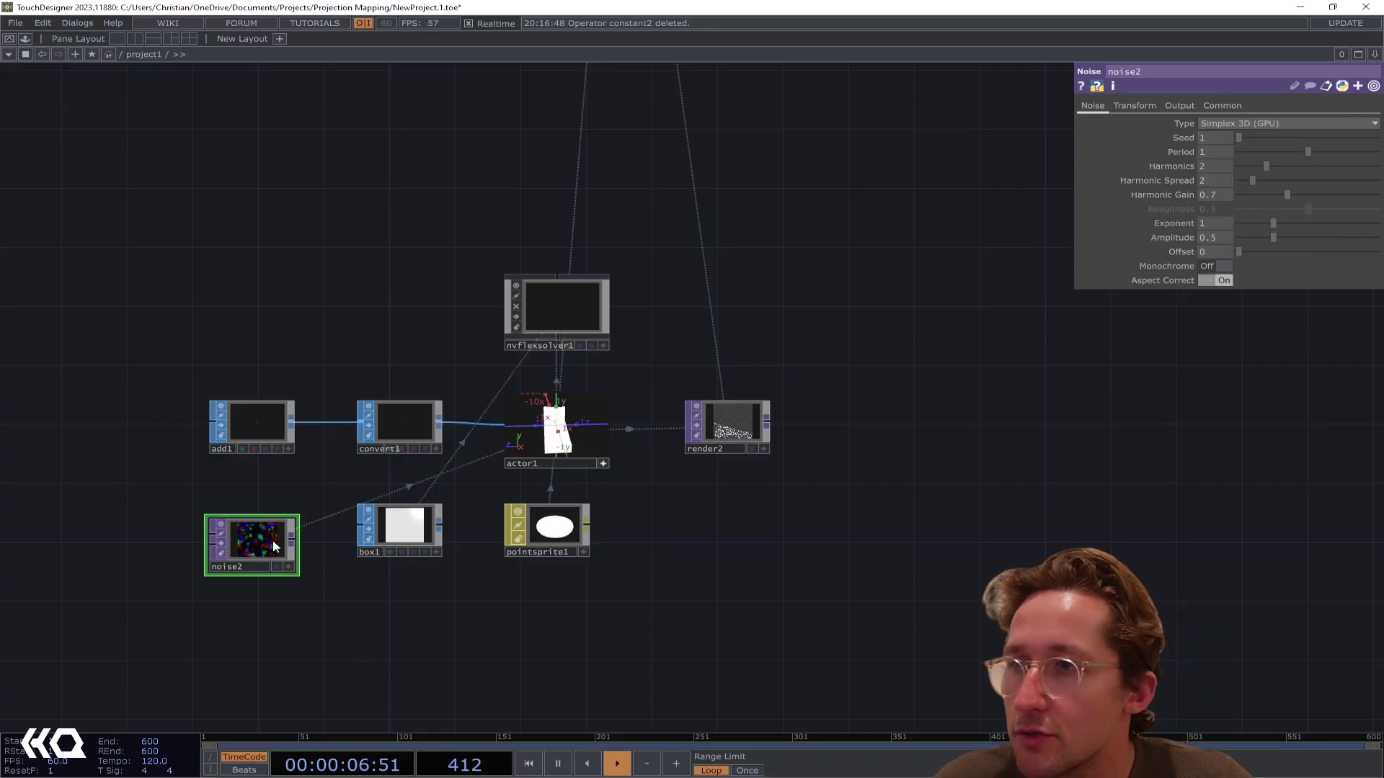
left_click(589, 310)
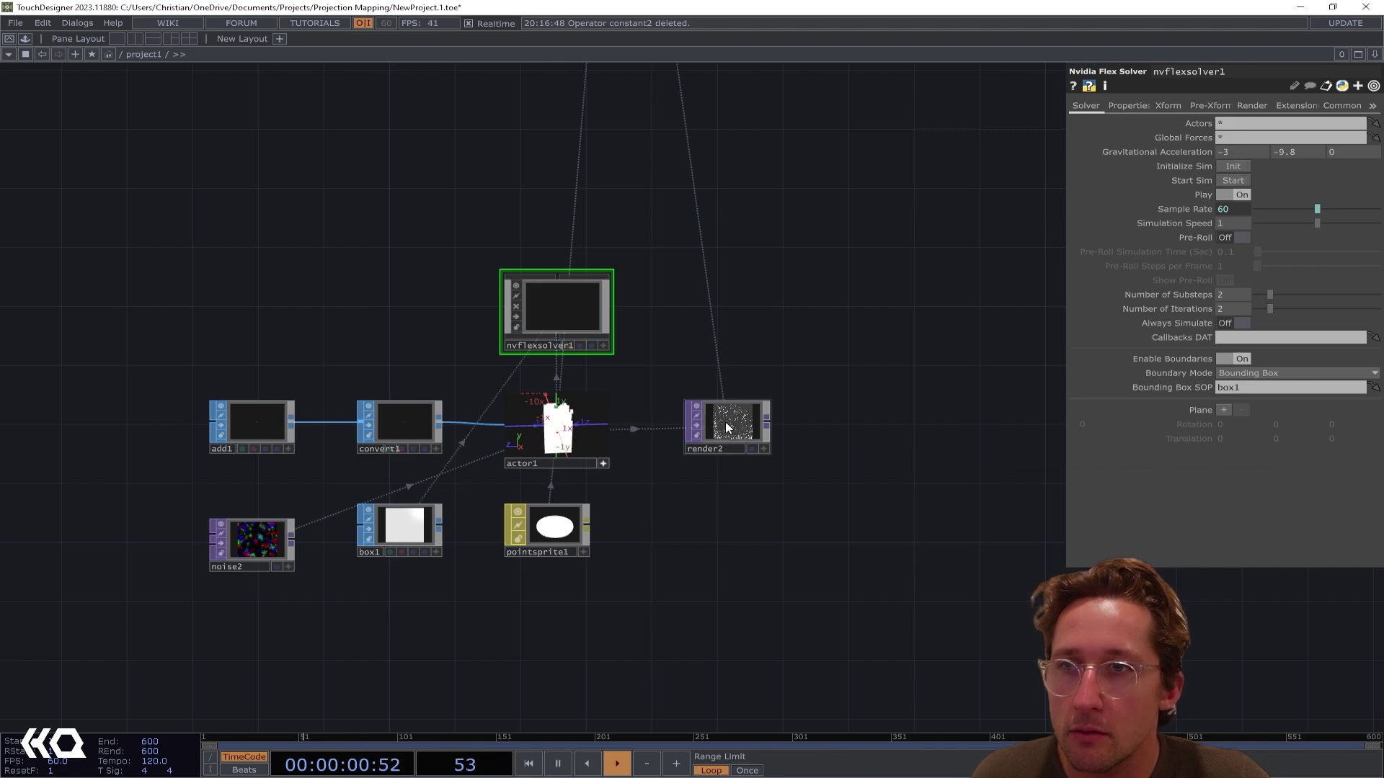
scroll(725, 421, "up", 8)
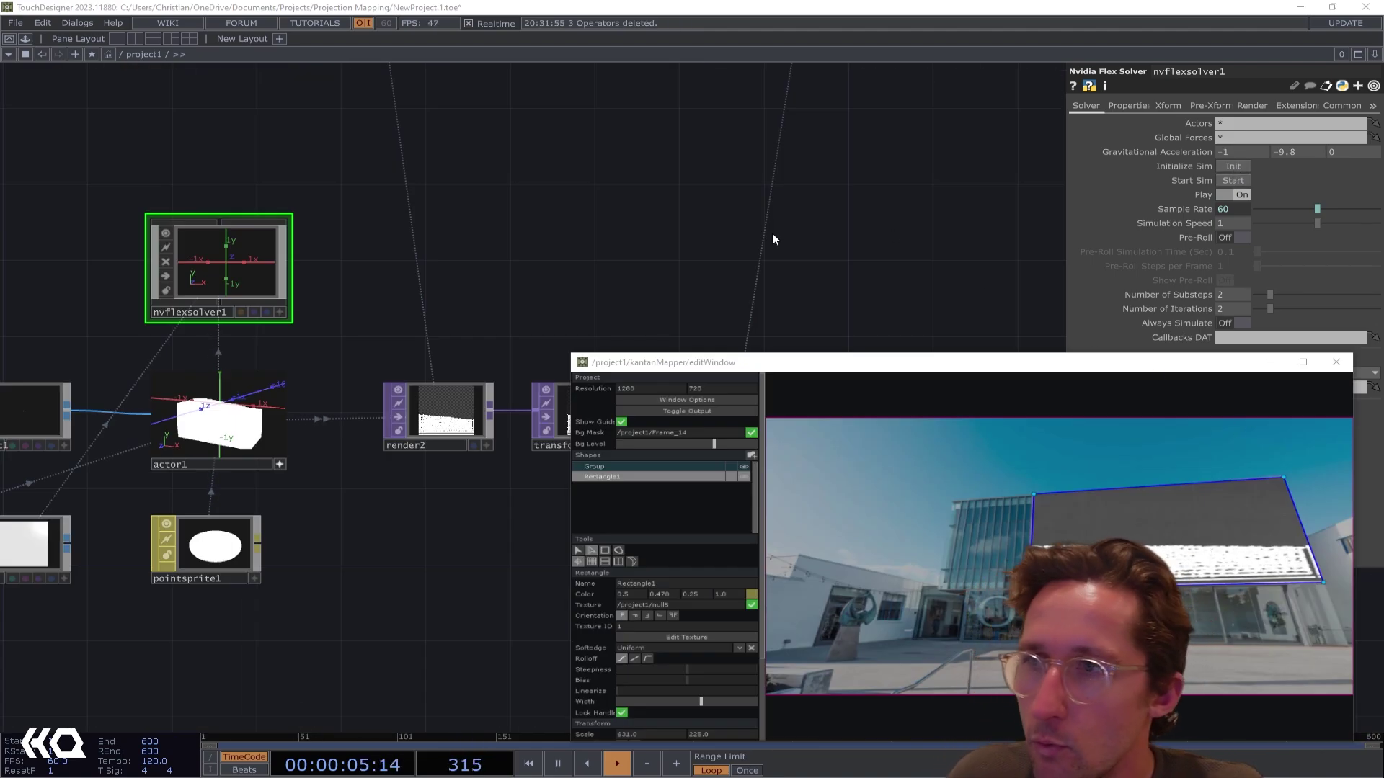
Vary the X Gravitational Acceleration of nvflexsolver1 down to -18 while watching the particles on the mapped building rectangle
left_click_drag(694, 218, 629, 218)
left_click_drag(436, 250, 423, 259)
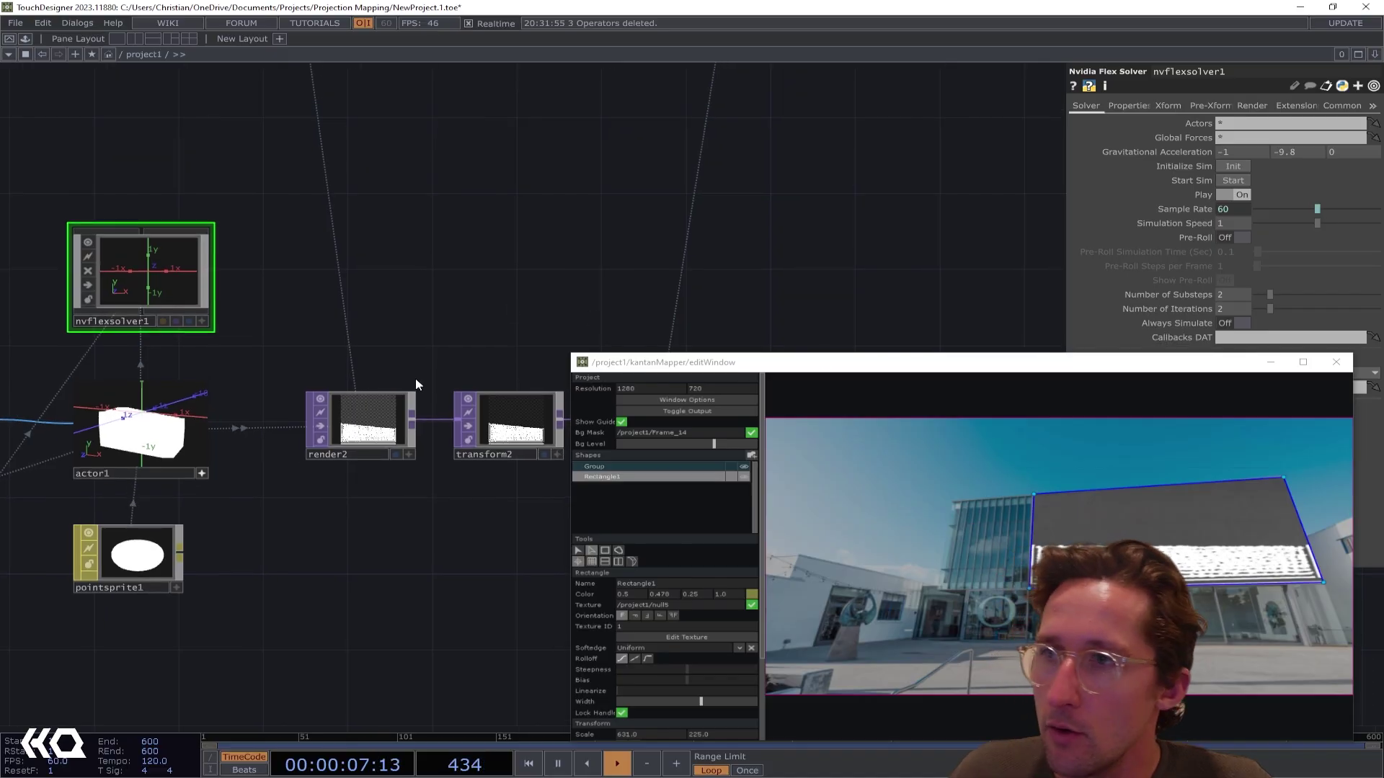
middle_click_drag(1257, 151, 1250, 133)
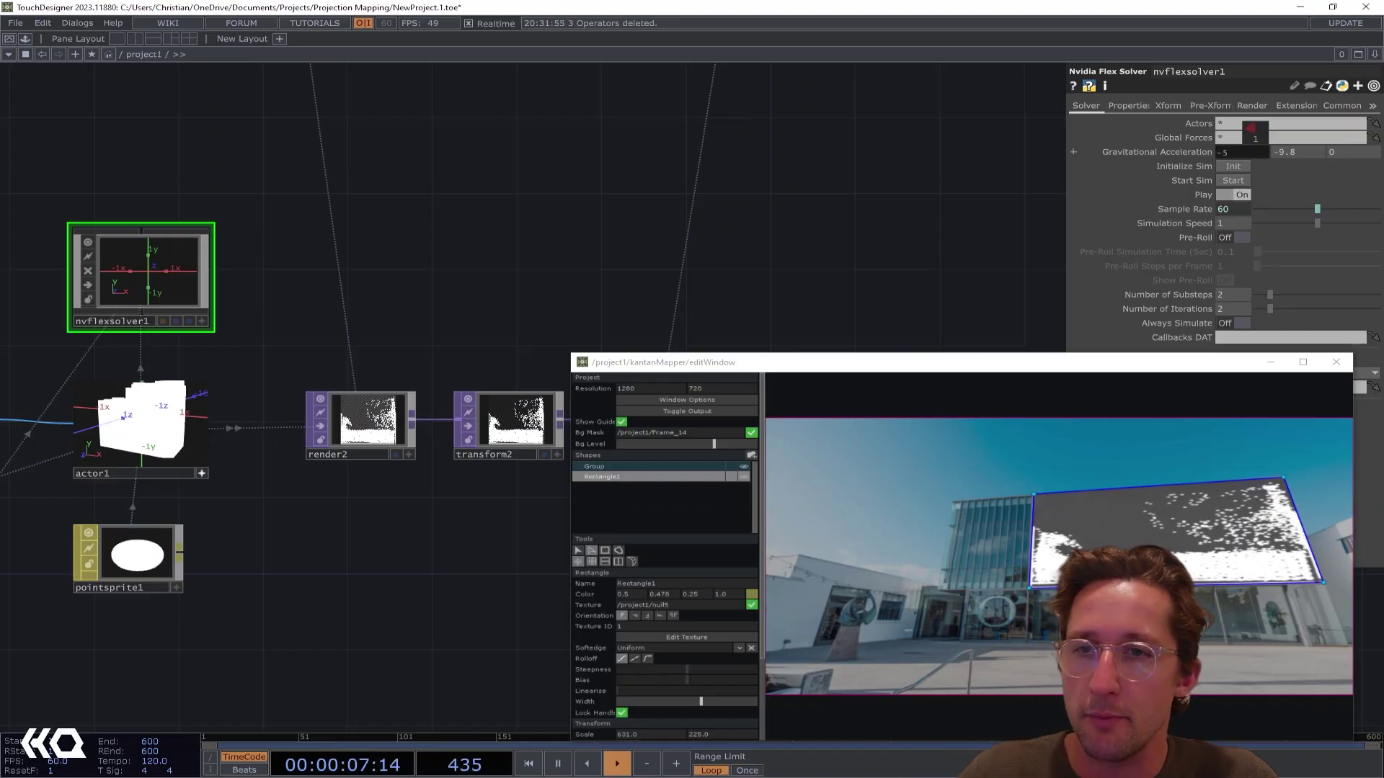
left_click_drag(1255, 132, 1286, 132)
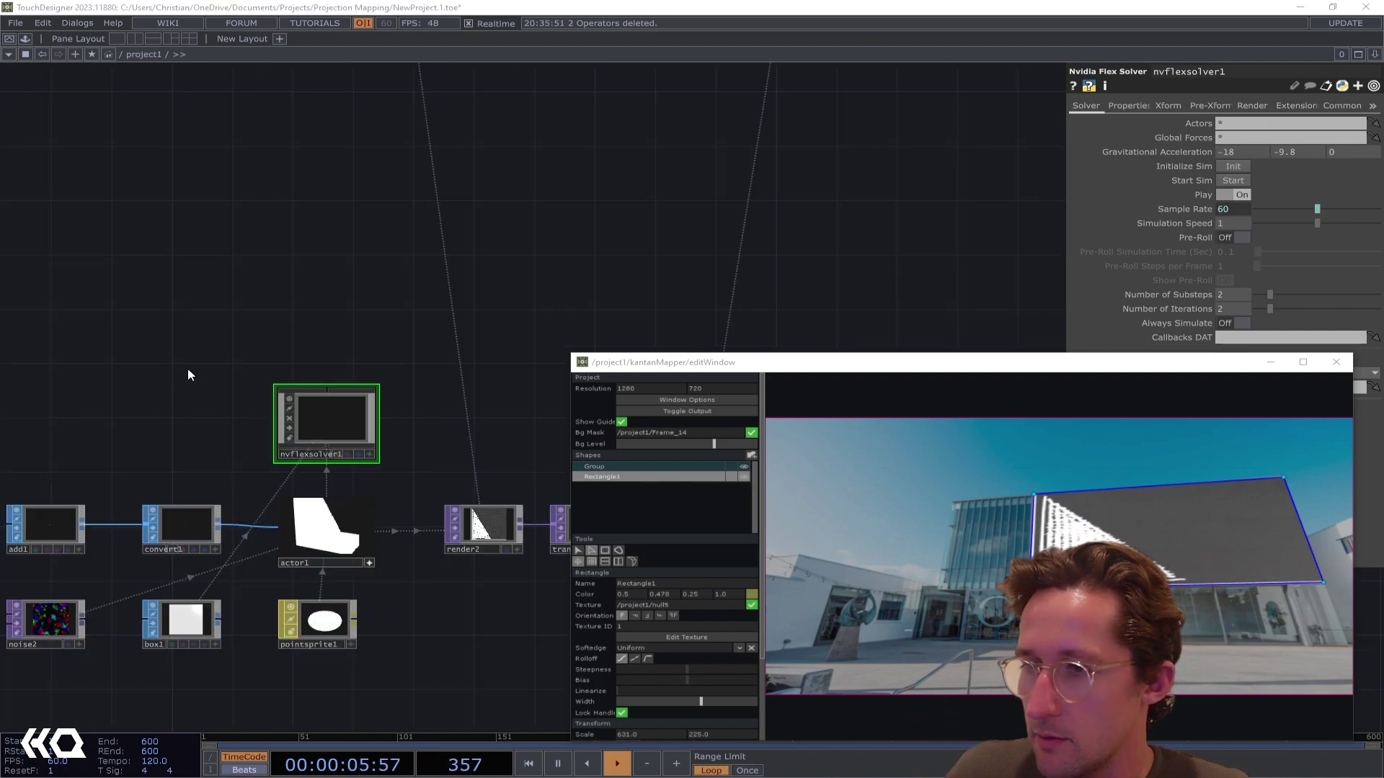
Add a Noise CHOP in the empty space above nvflexsolver1
key("Tab")
type("no")
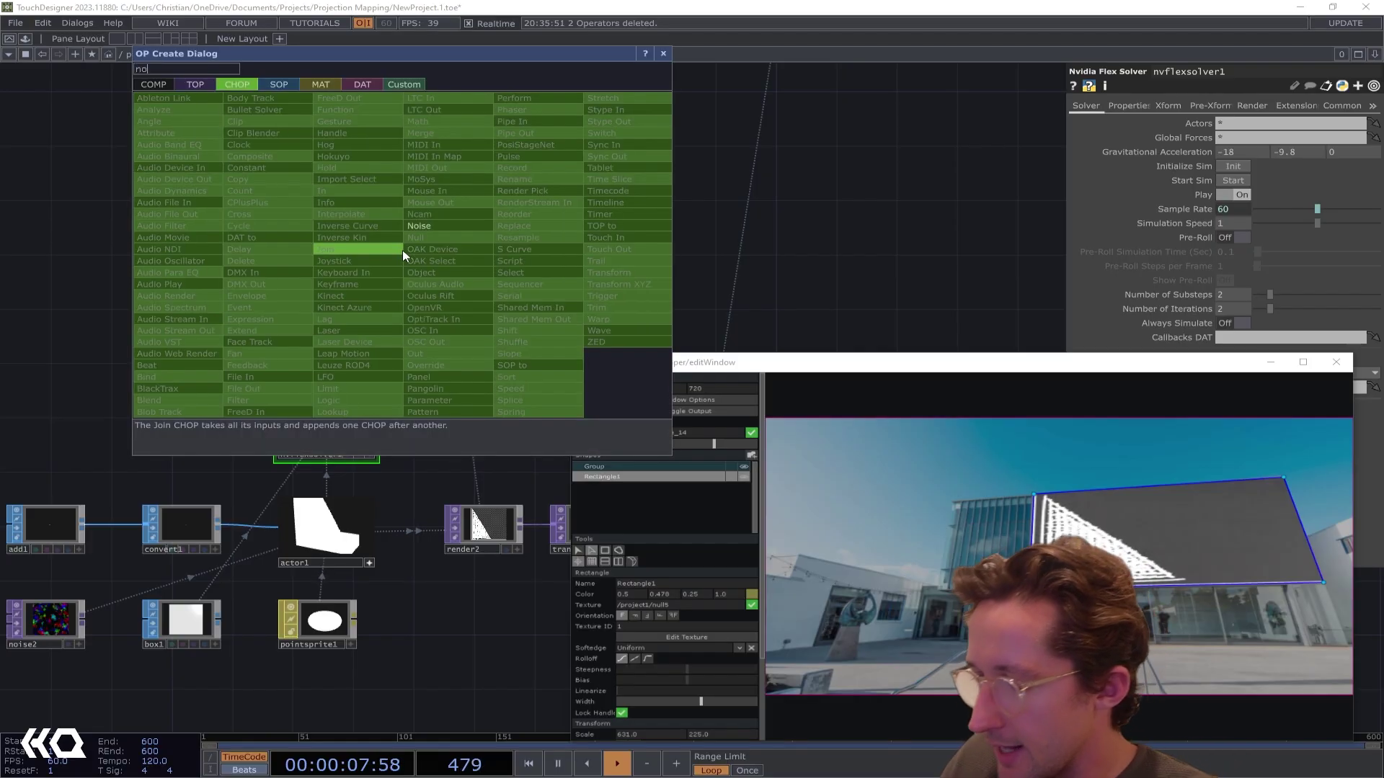
type("ise")
left_click(440, 228)
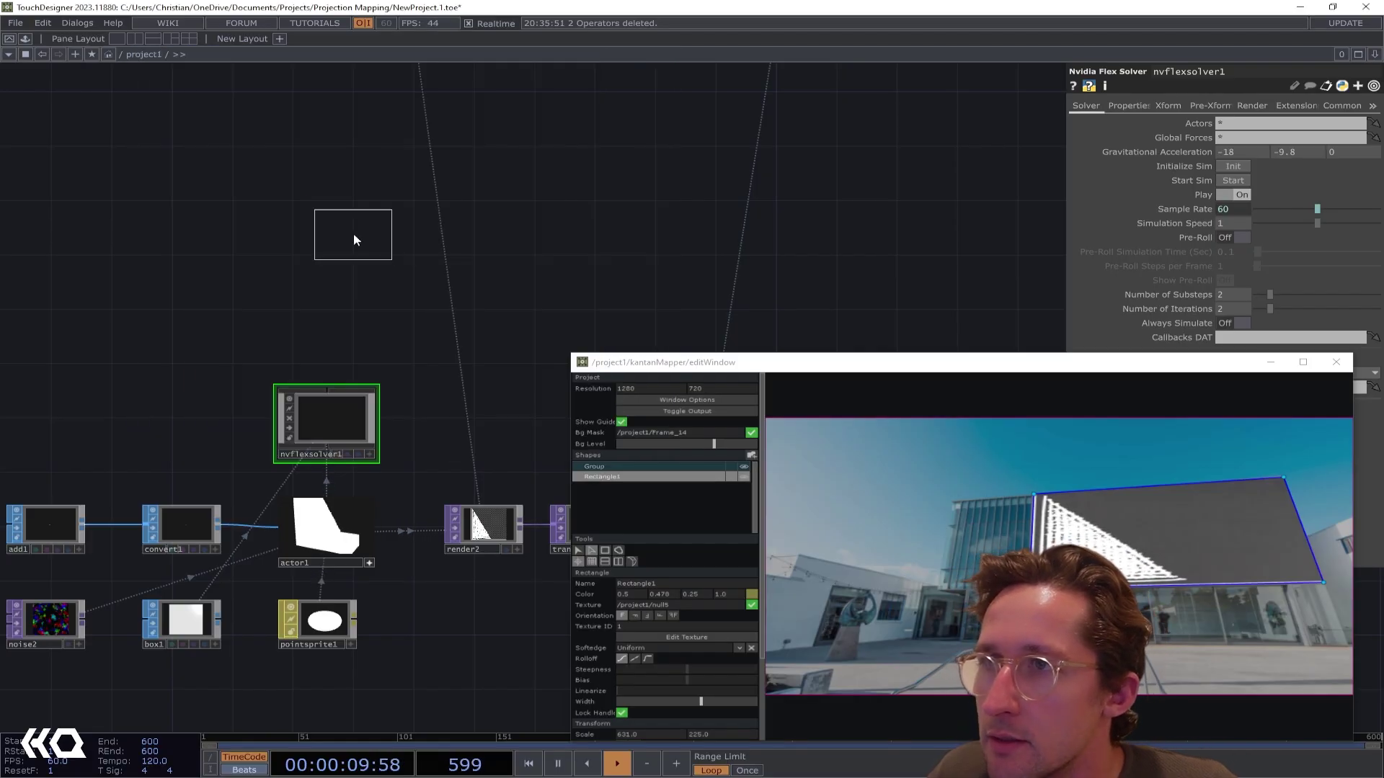
left_click(355, 234)
Turn on Time Slice for noise1 and set its Channel Names to tx ty
scroll(360, 238, "up", 2)
left_click(1284, 105)
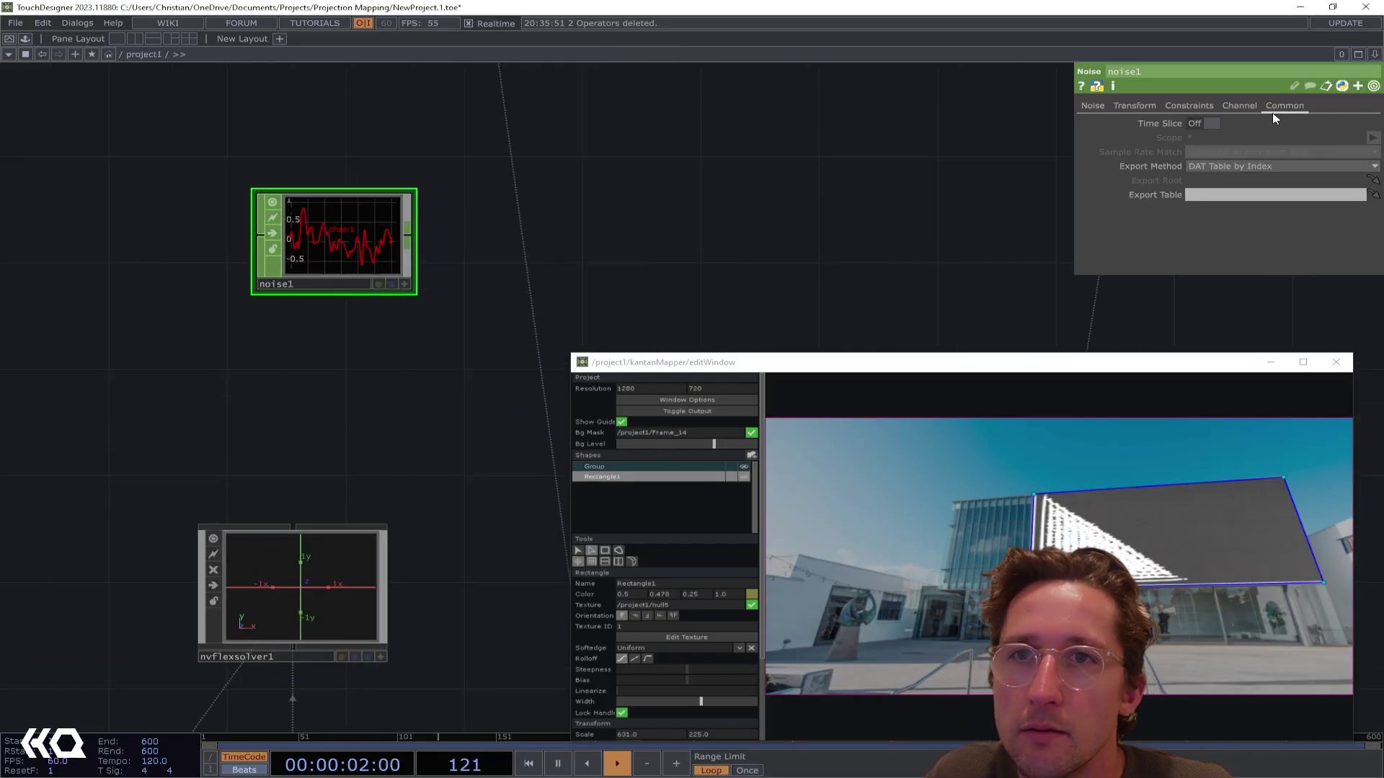
left_click(1202, 123)
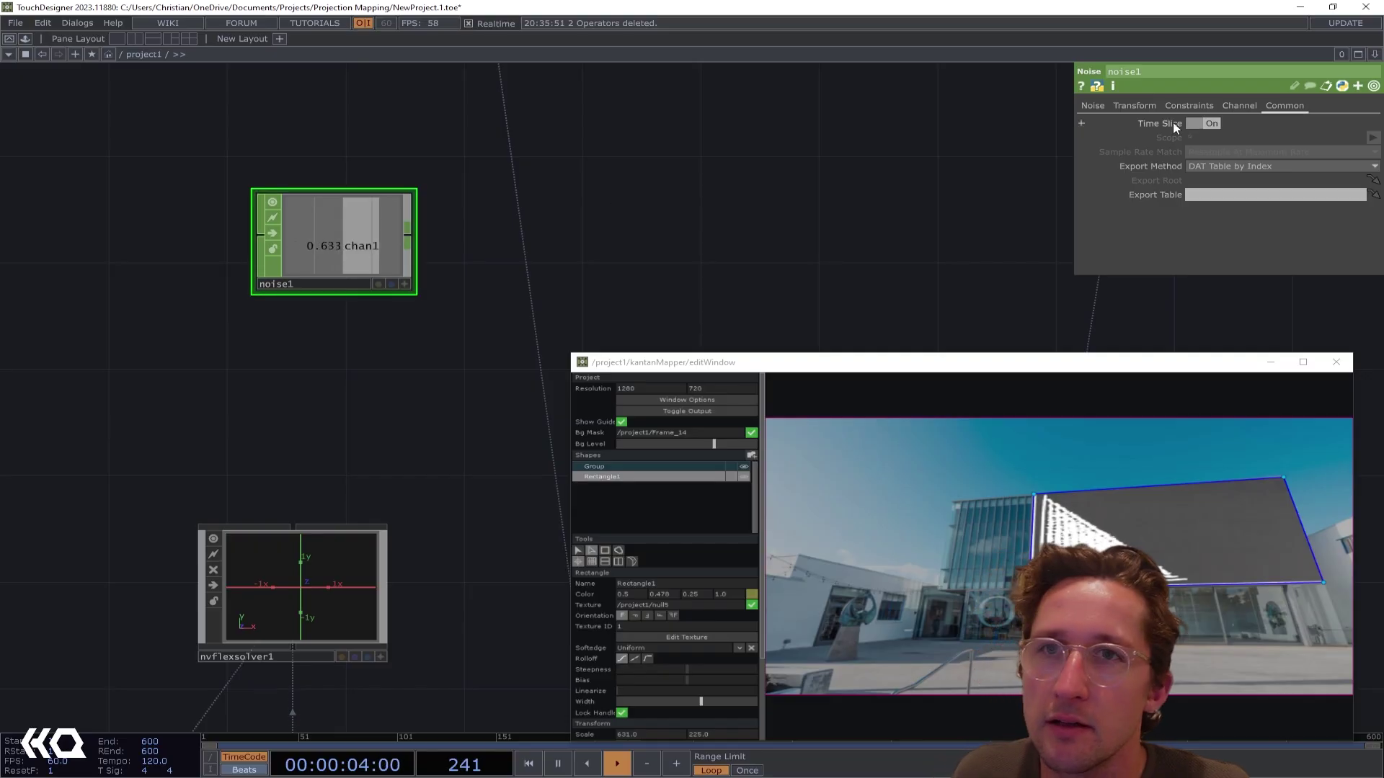
left_click(1233, 106)
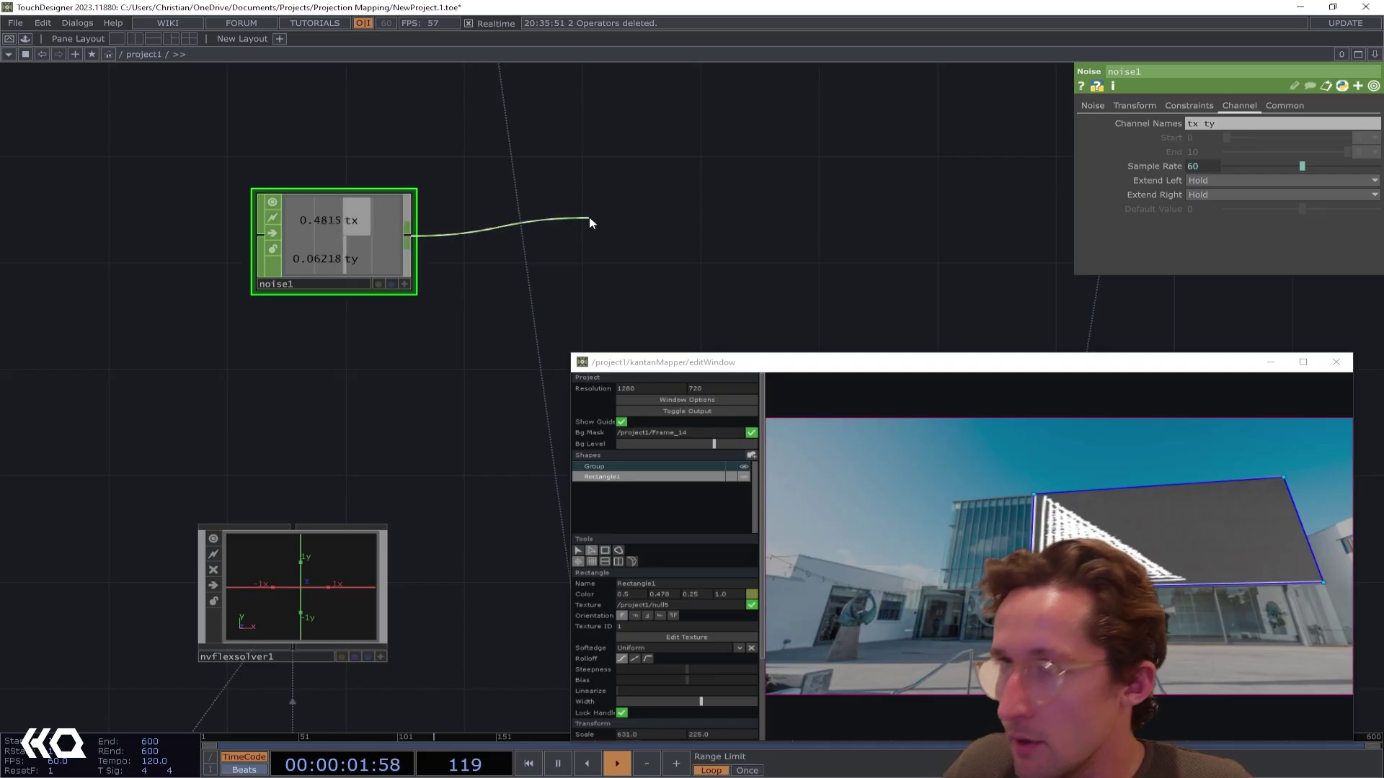
Add a Math CHOP after noise1 with Combine Channels set to Length, and arrange the two nodes
left_click(589, 216)
type("math")
key("Return")
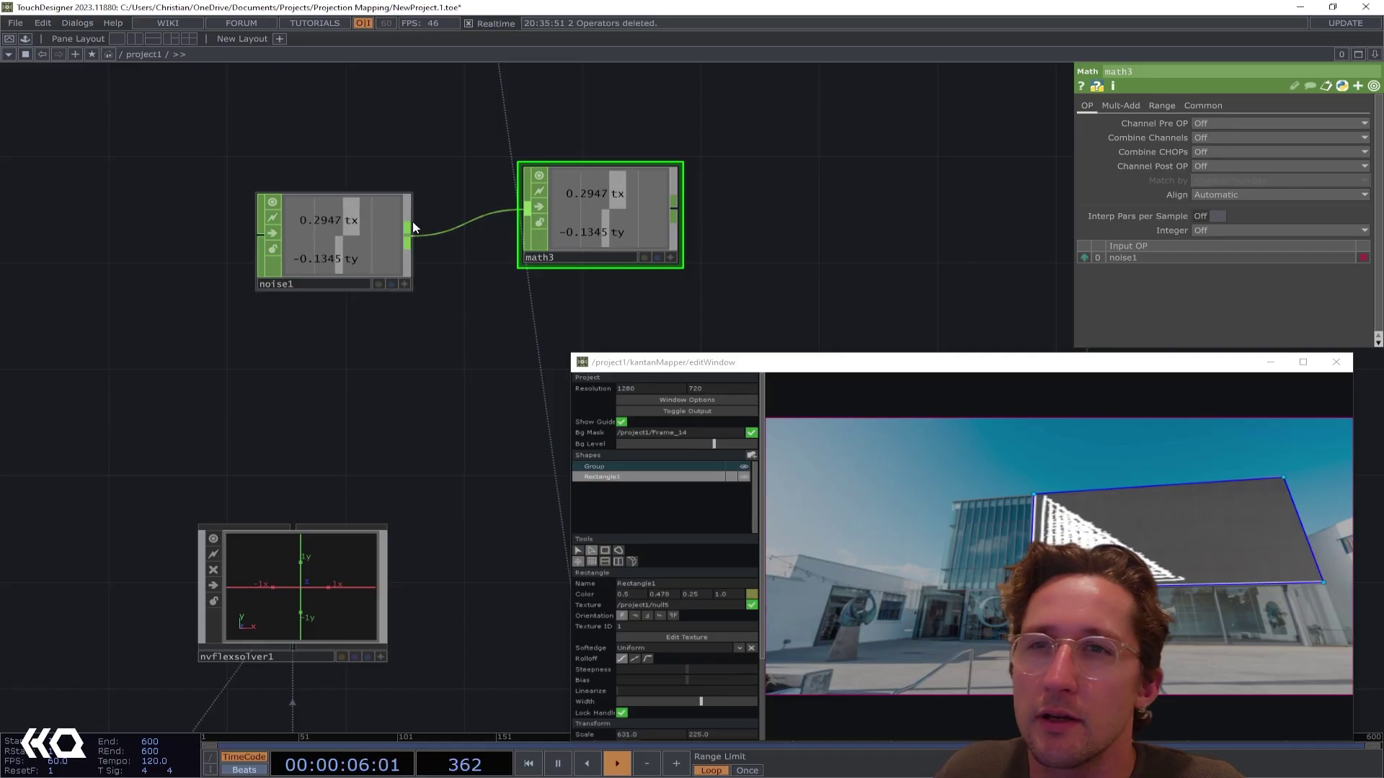
left_click_drag(590, 199, 642, 235)
left_click(1227, 138)
left_click(1210, 249)
left_click_drag(875, 254, 623, 158)
left_click_drag(336, 280, 339, 320)
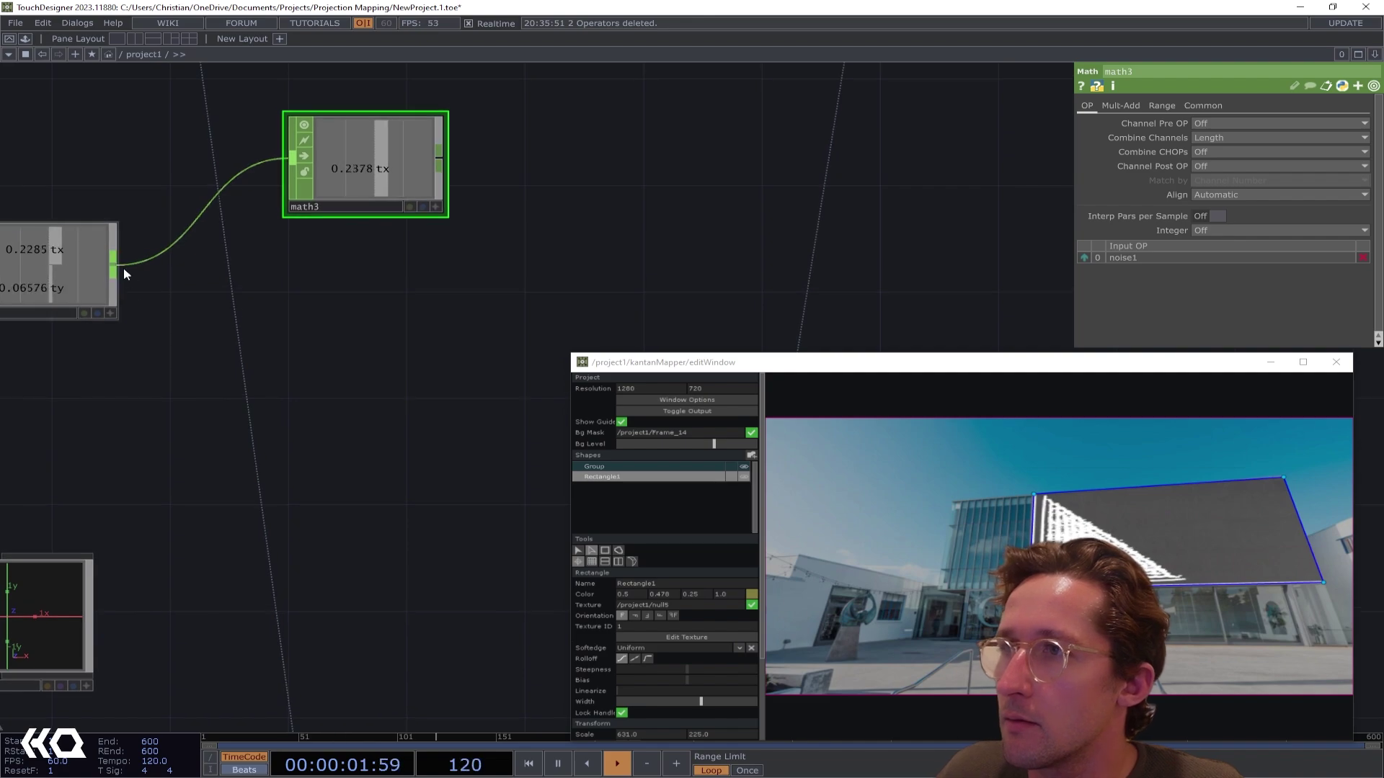
Add a second Math CHOP fed by noise1 and connect math3 as its second input
left_click_drag(123, 266, 582, 275)
type("math")
key("Return")
left_click(582, 275)
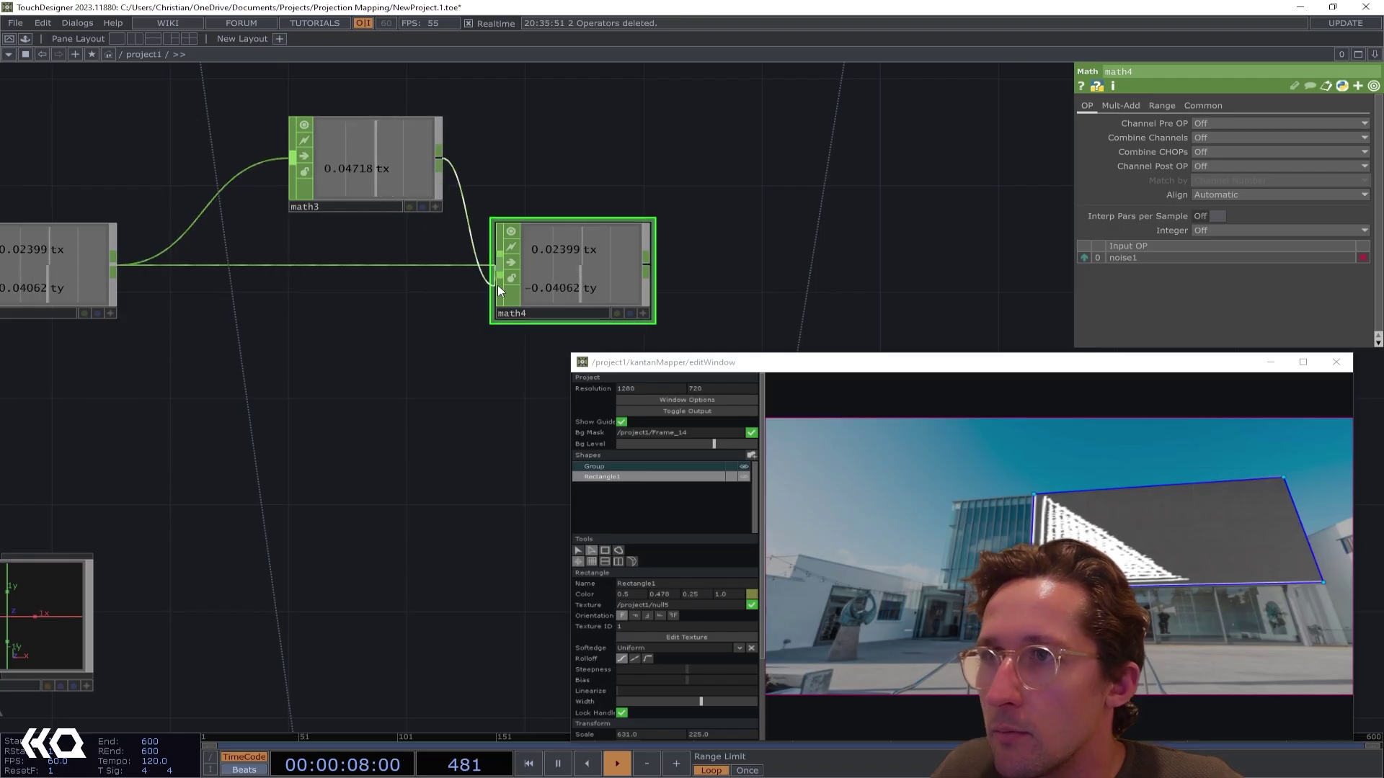
left_click_drag(499, 287, 499, 285)
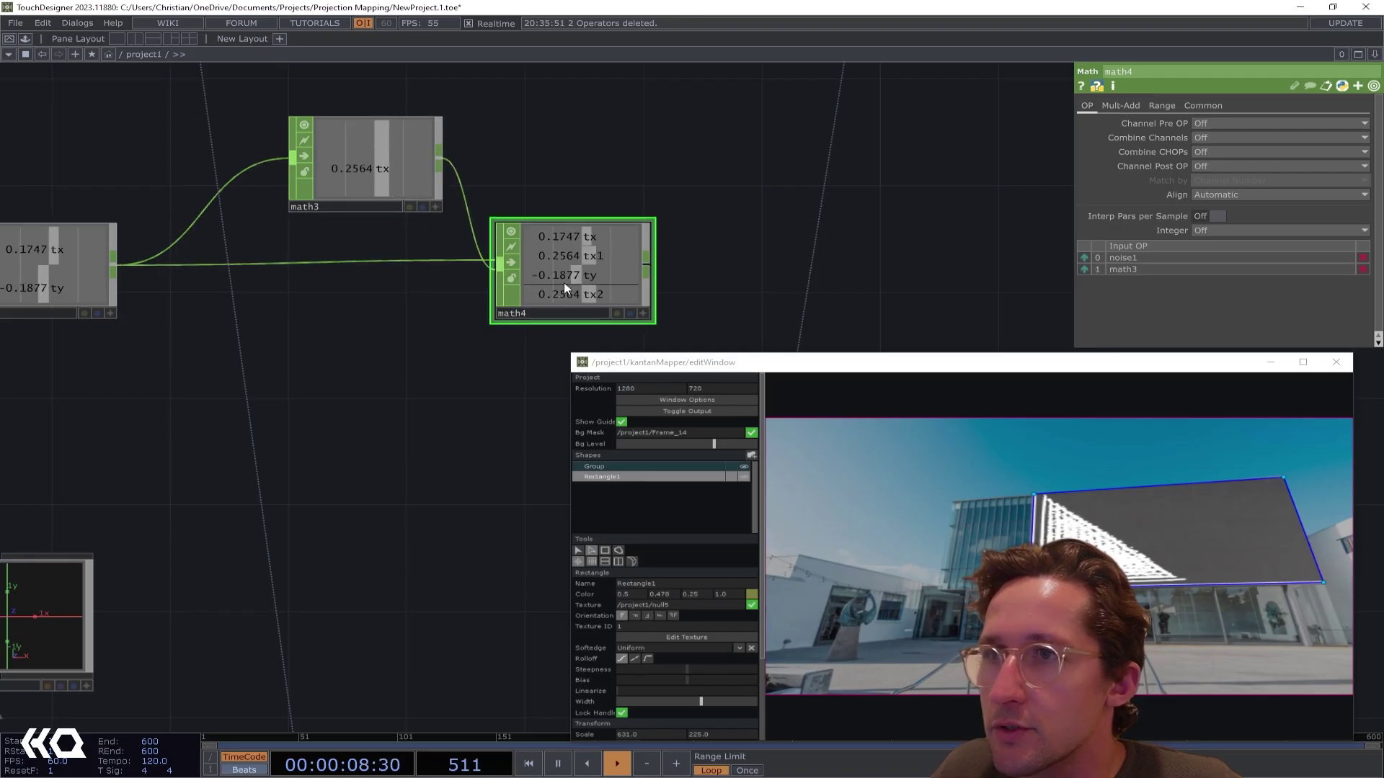
Set Combine CHOPs of math4 to Divide and move math3 below the wire from noise1
left_click(1225, 153)
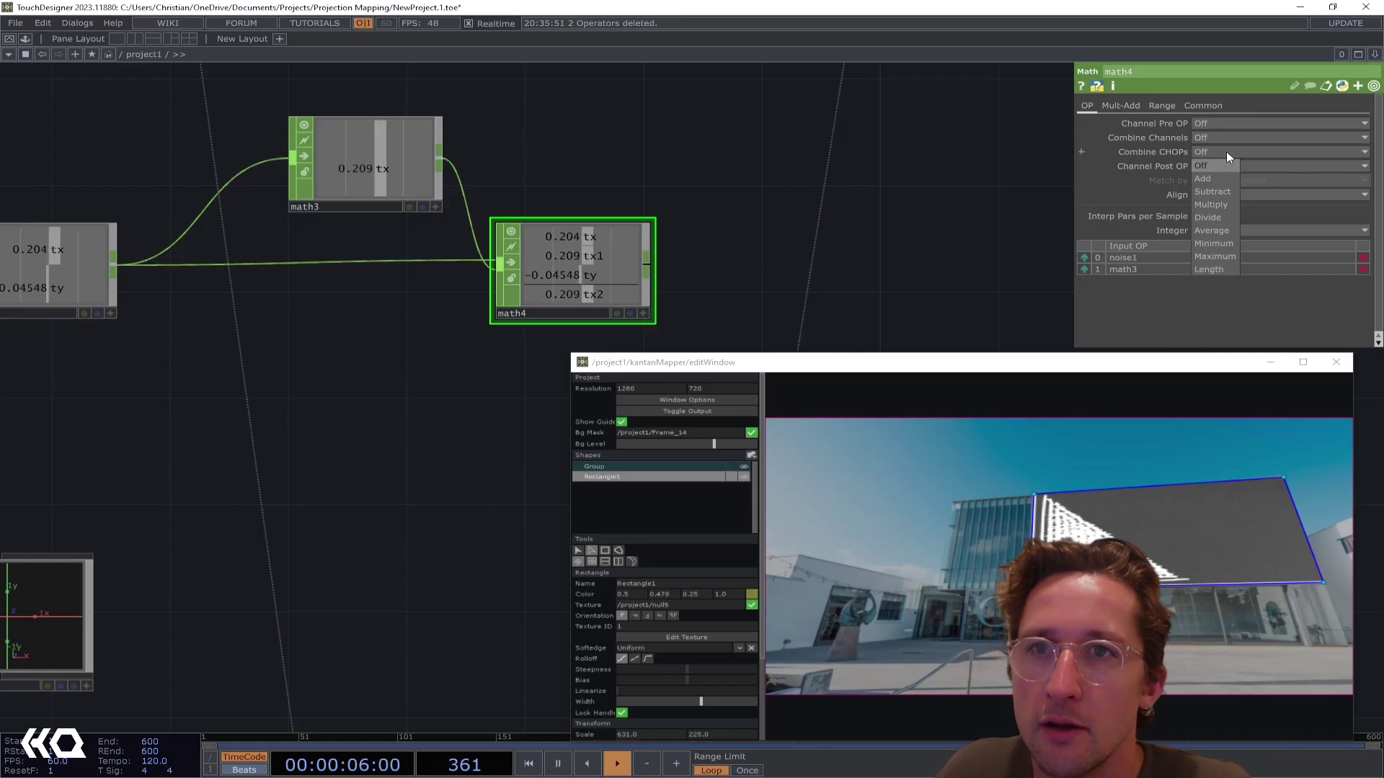
left_click(1222, 216)
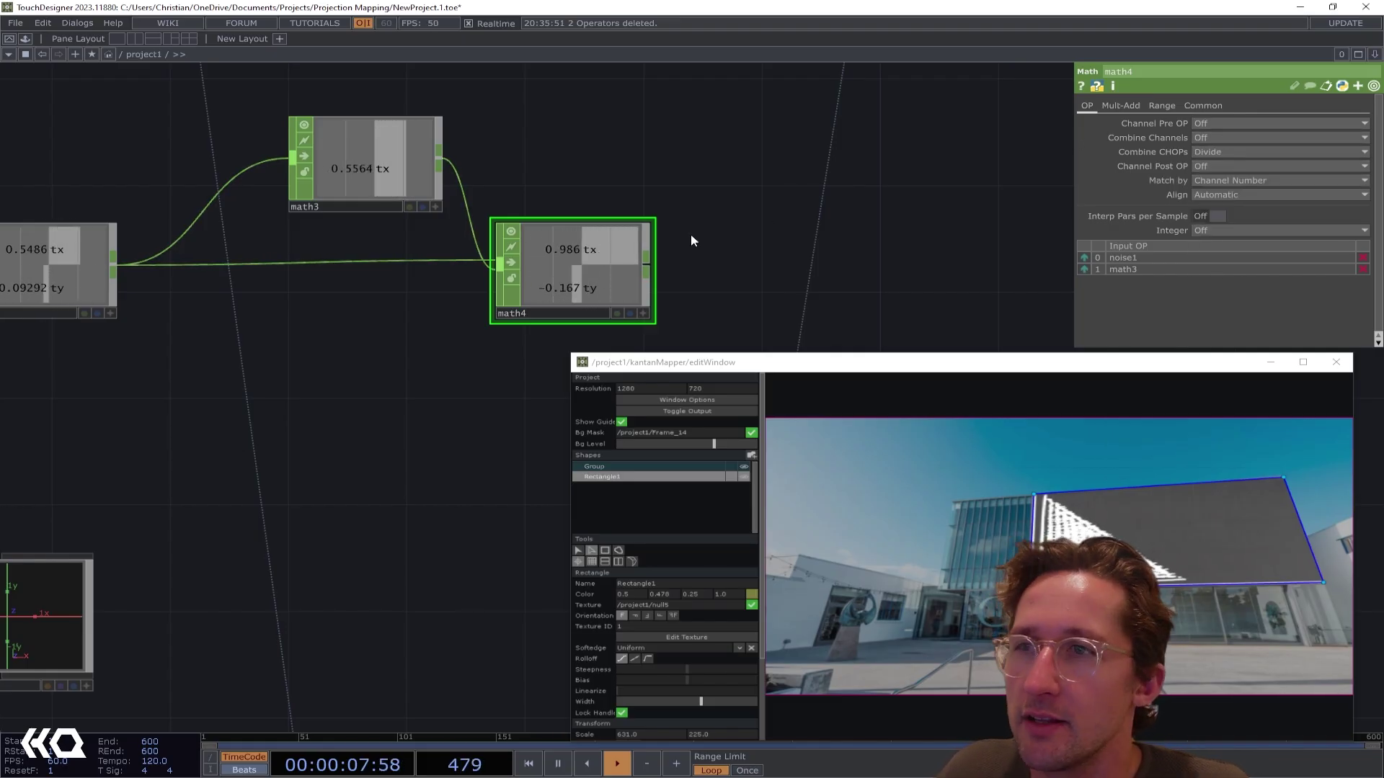
left_click_drag(742, 227, 710, 238)
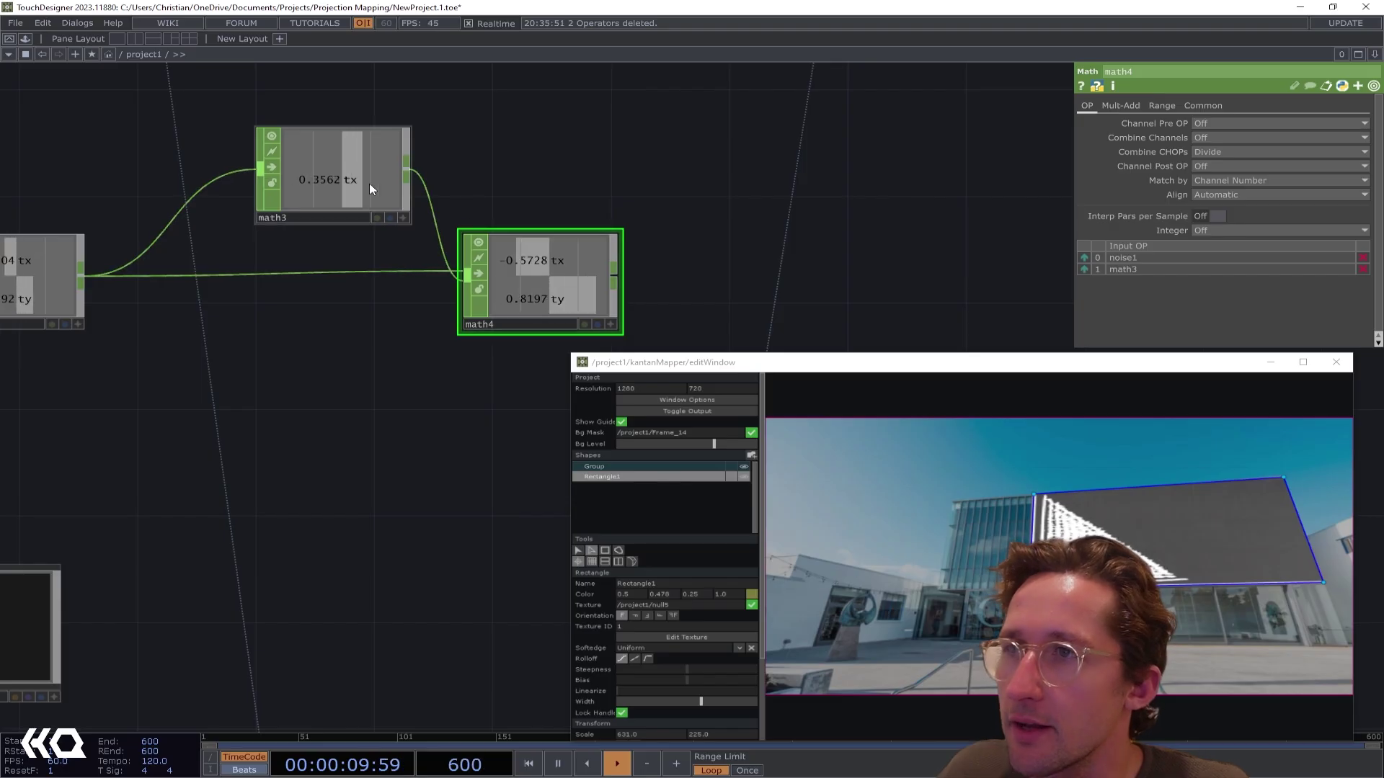
left_click_drag(368, 183, 349, 355)
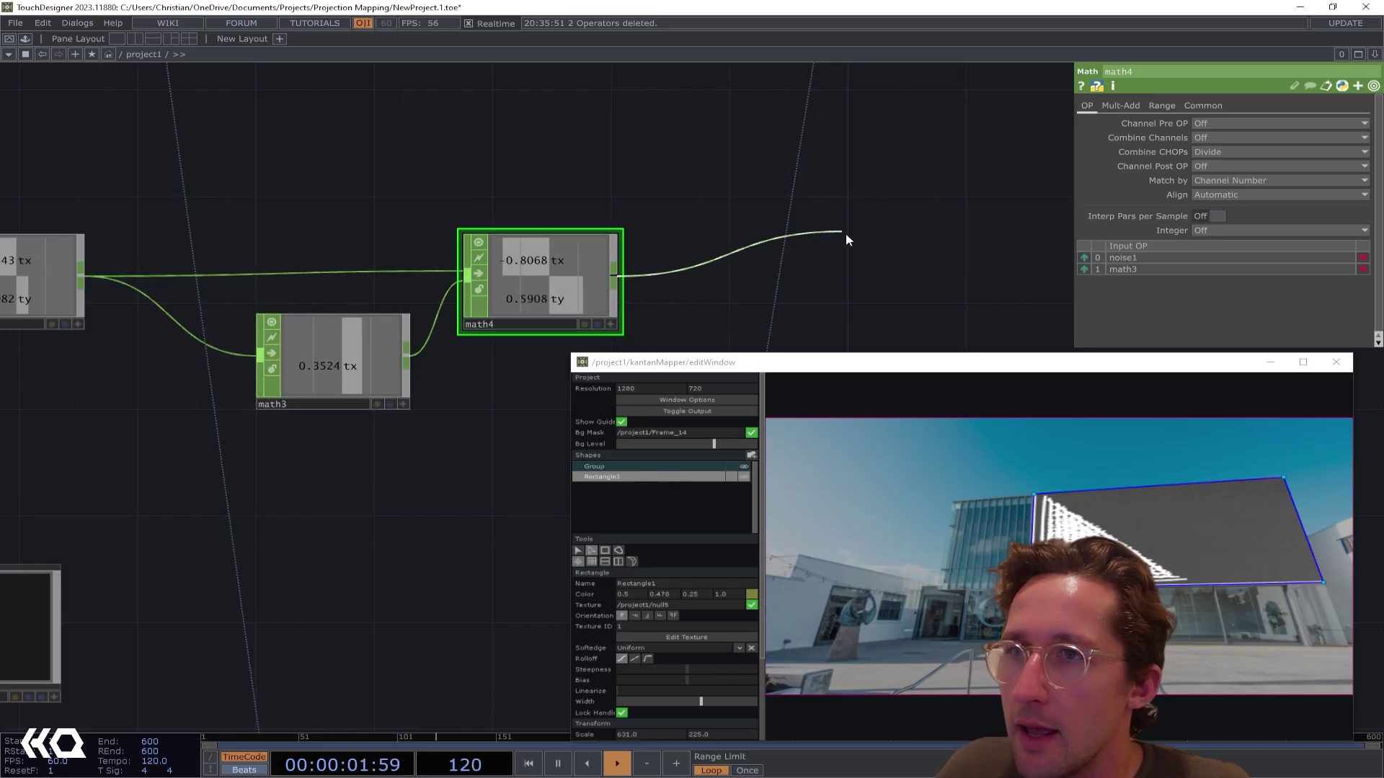
Add another Math CHOP after math4 and set its Multiply value to 9.8
left_click_drag(870, 259, 871, 253)
type("math")
left_click(871, 254)
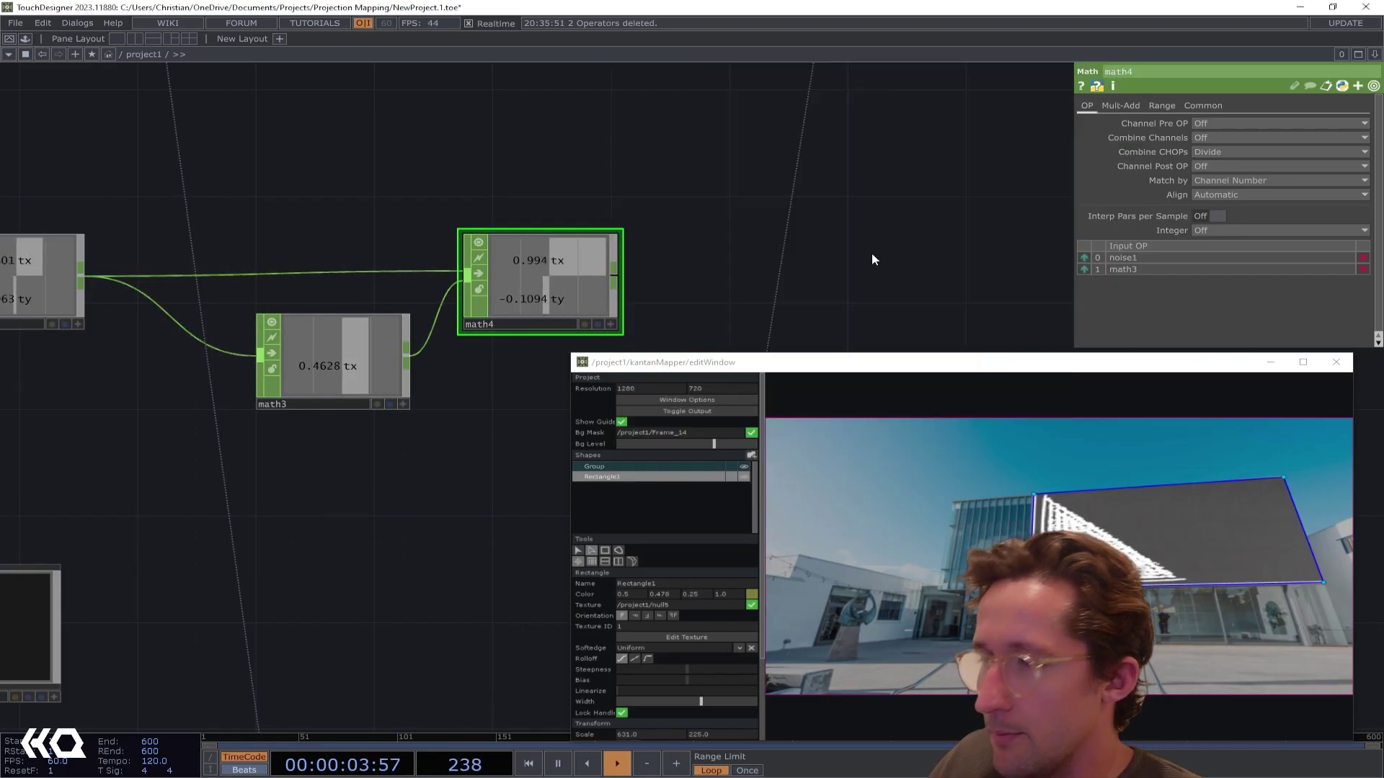
left_click(1123, 105)
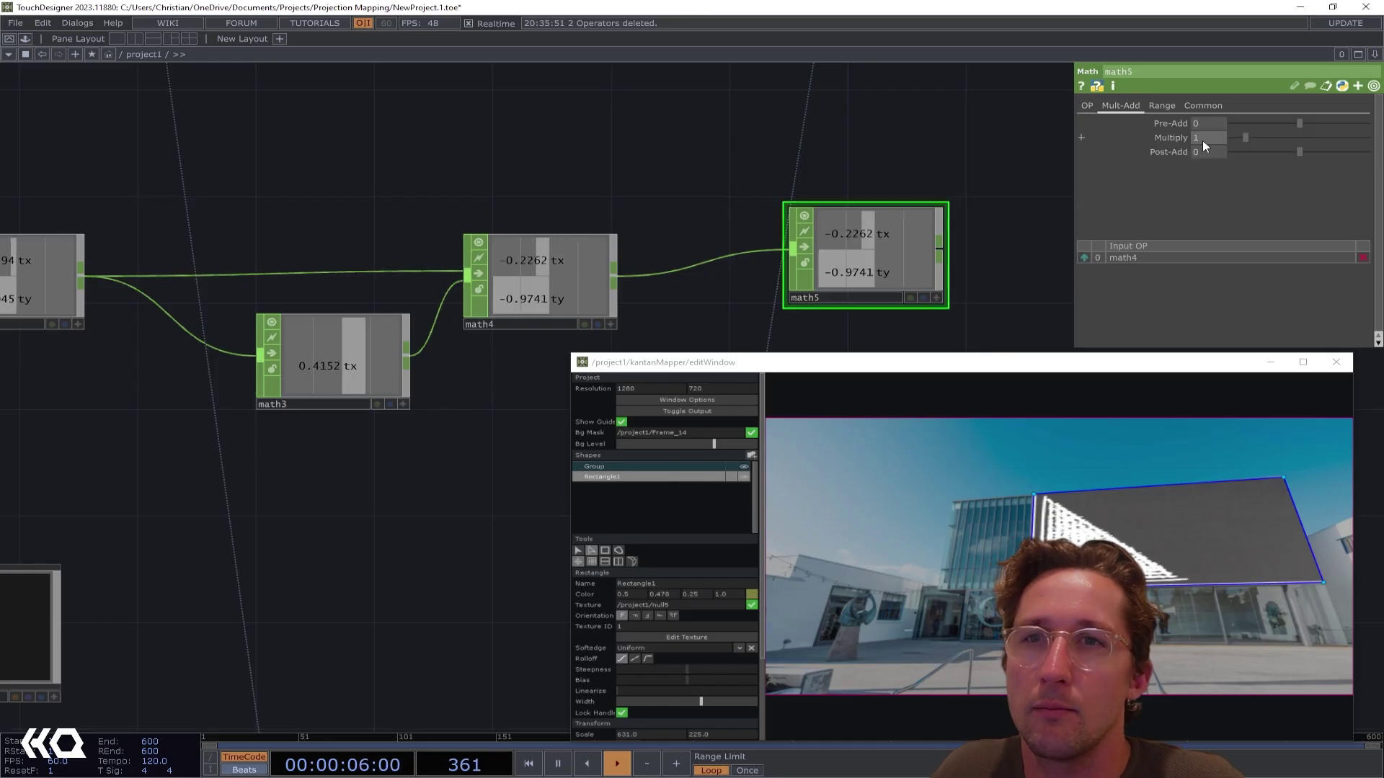
type("9.8")
key("Return")
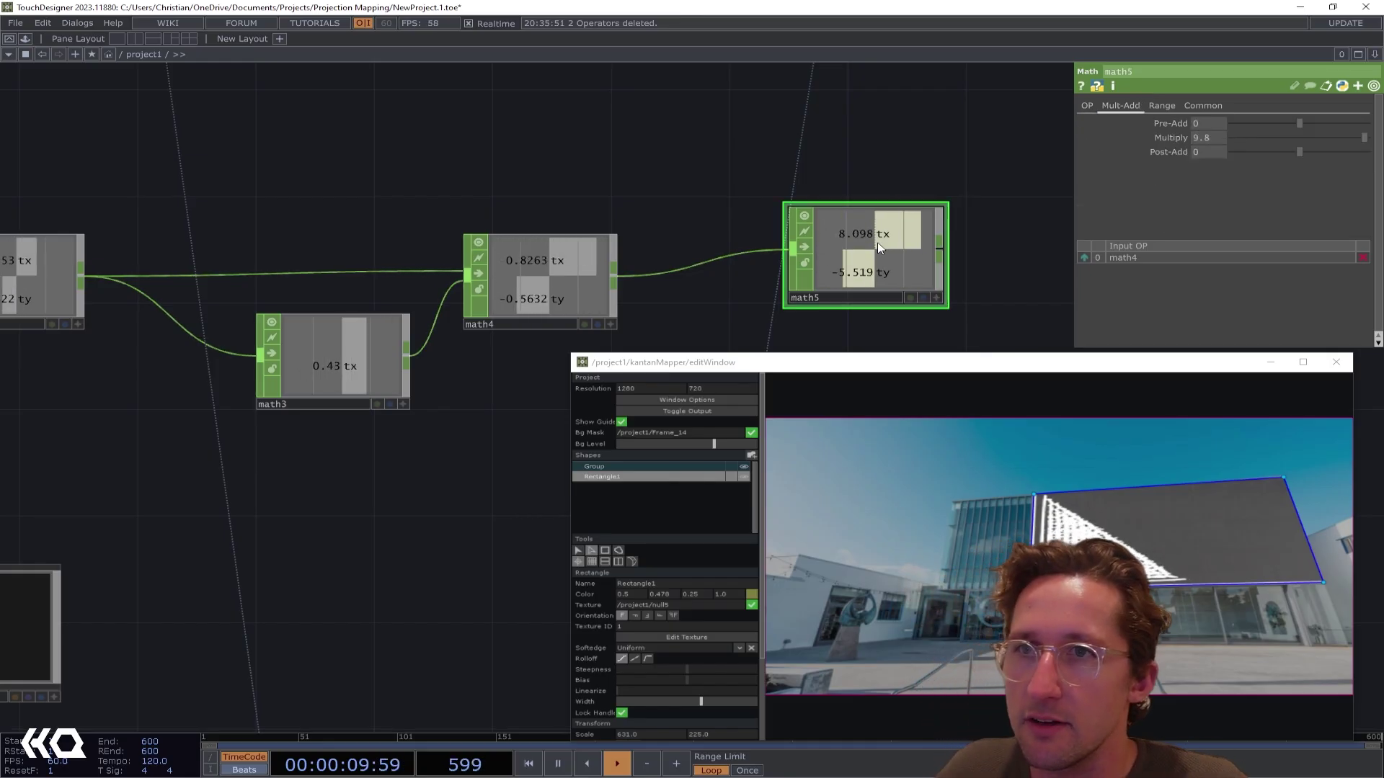
Line up math5 in a row with math4, close to its output
left_click_drag(877, 242, 817, 269)
scroll(895, 261, "down", 7)
left_click_drag(915, 254, 832, 258)
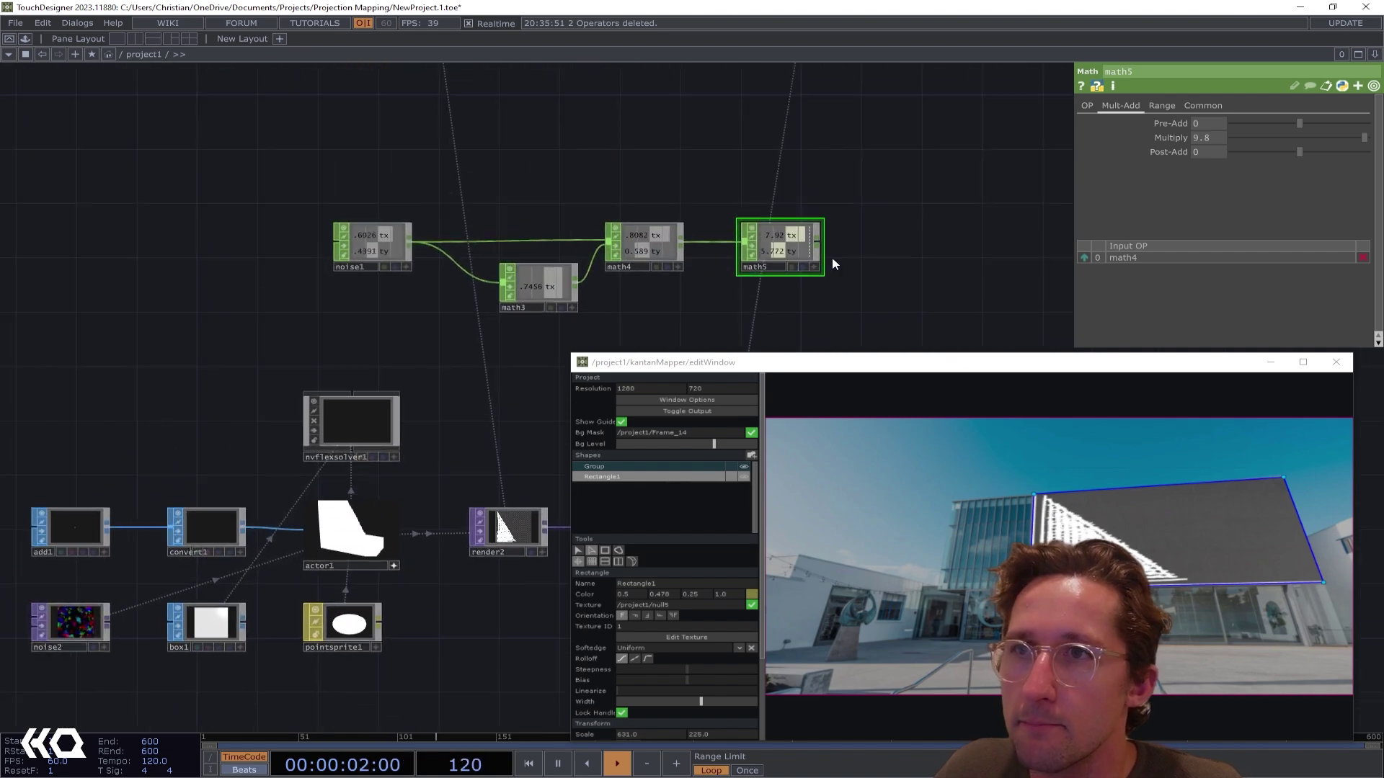
scroll(786, 246, "up", 3)
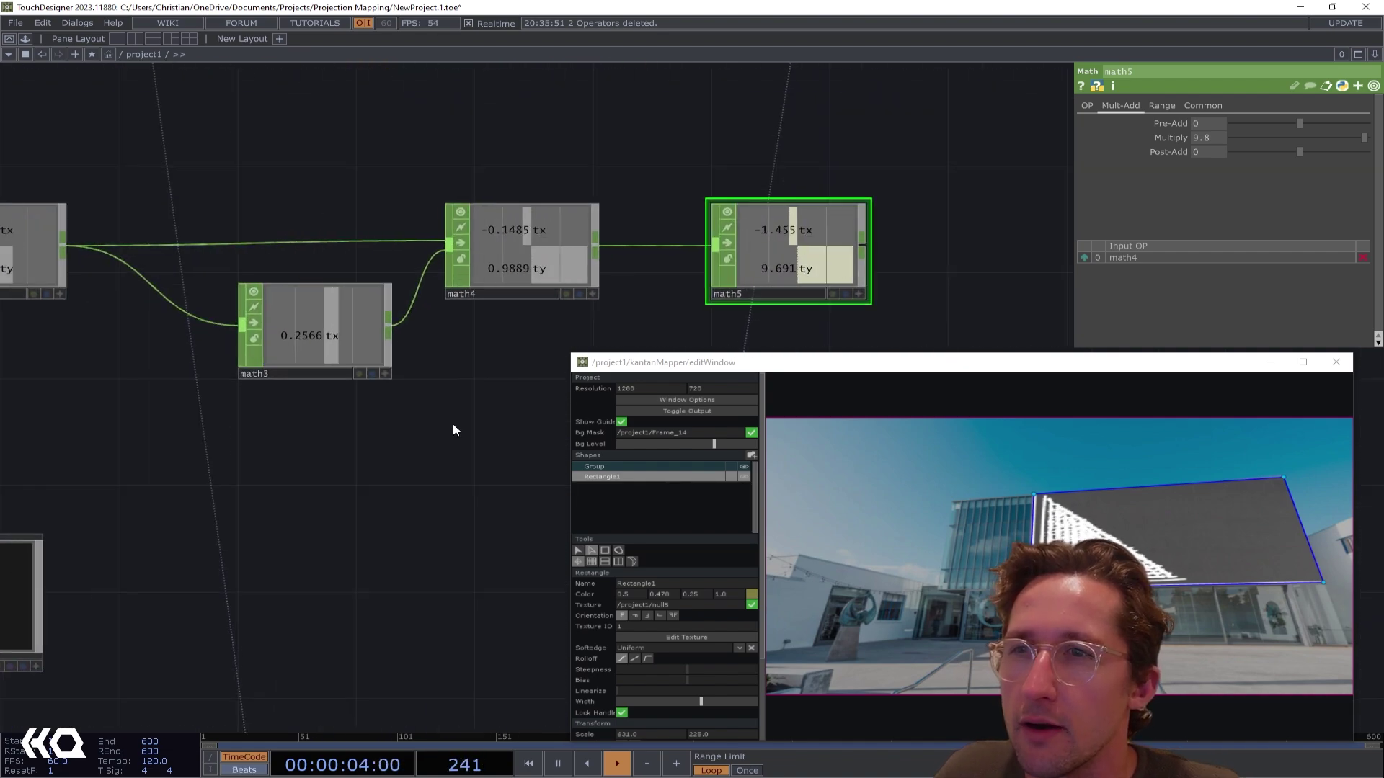
Drive the X and Y Gravitational Acceleration of nvflexsolver1 with CHOP references to math5's tx and ty channels
scroll(453, 422, "down", 4)
left_click(114, 482)
left_click_drag(462, 413, 425, 442)
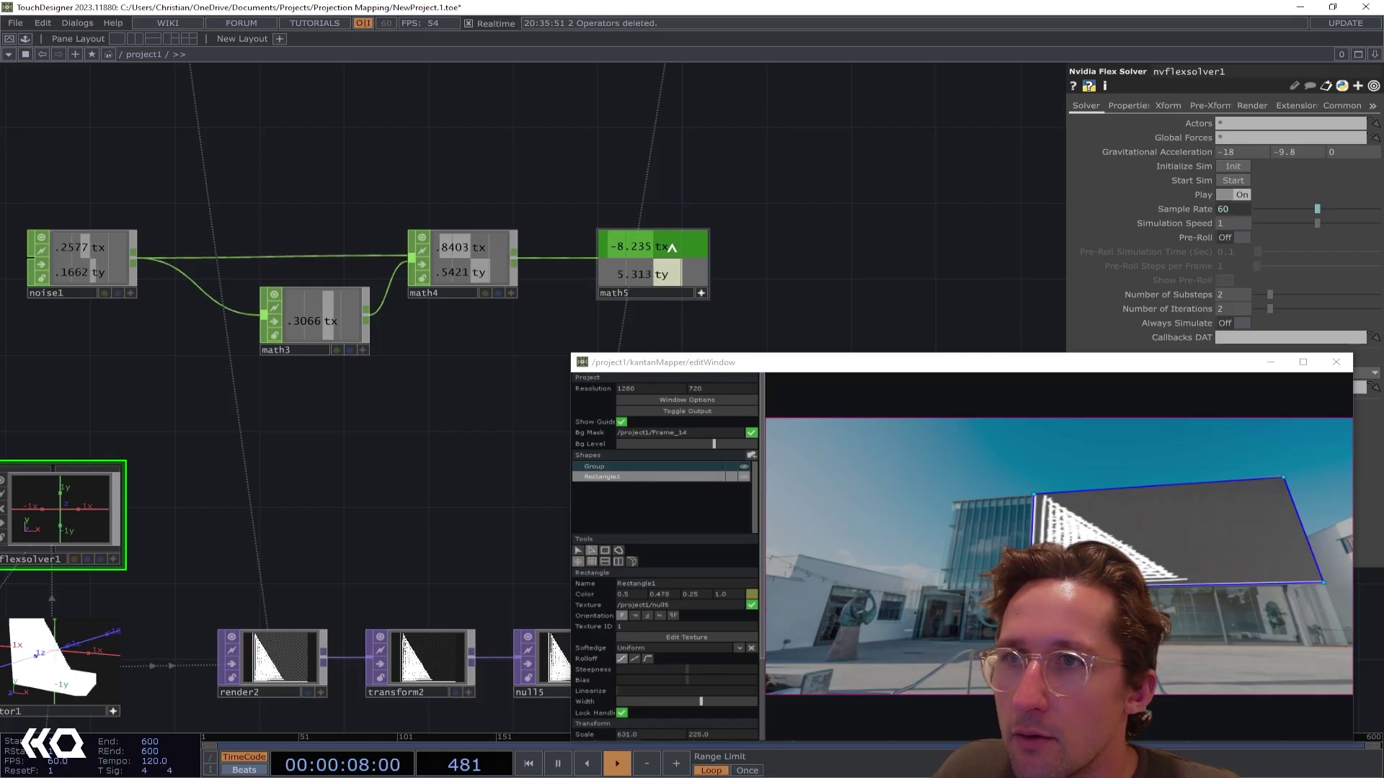
left_click_drag(672, 248, 1307, 148)
left_click(1262, 145)
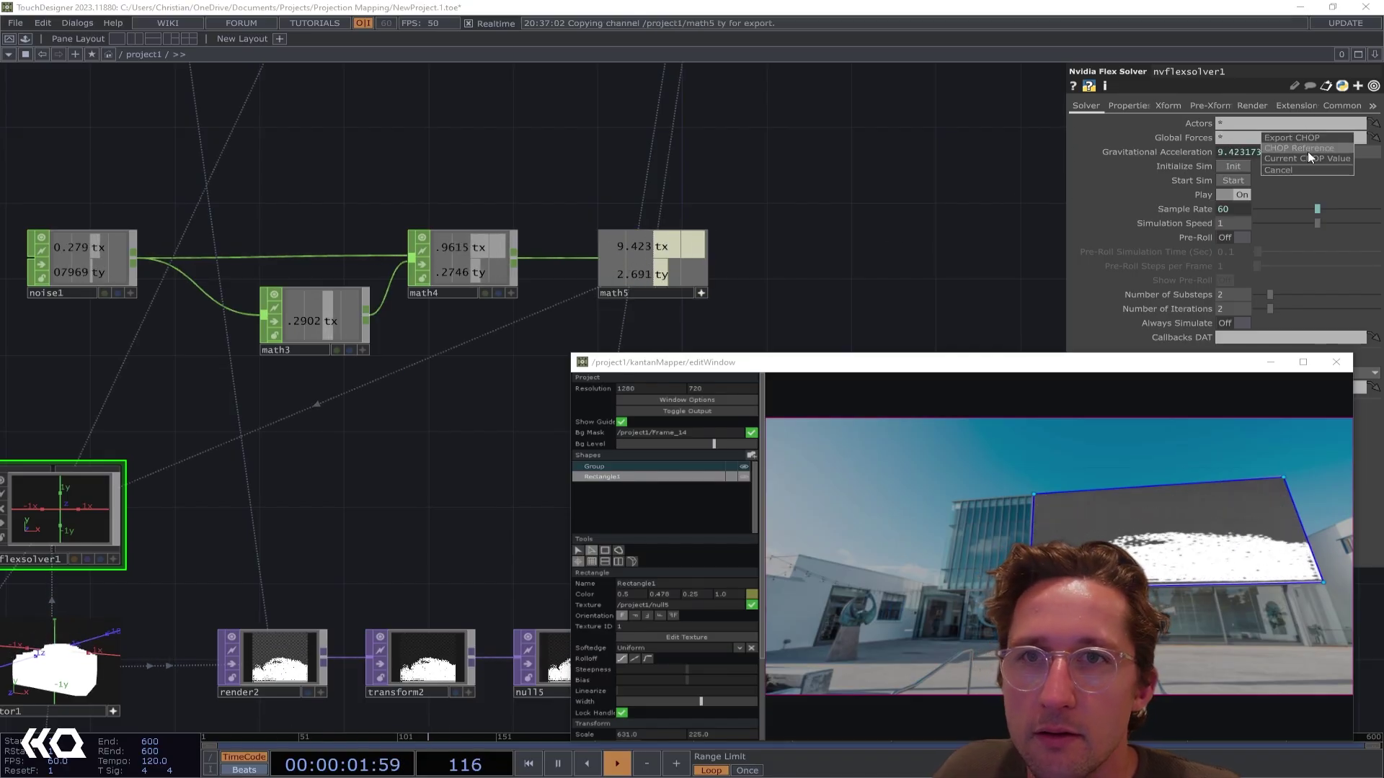
left_click(1307, 147)
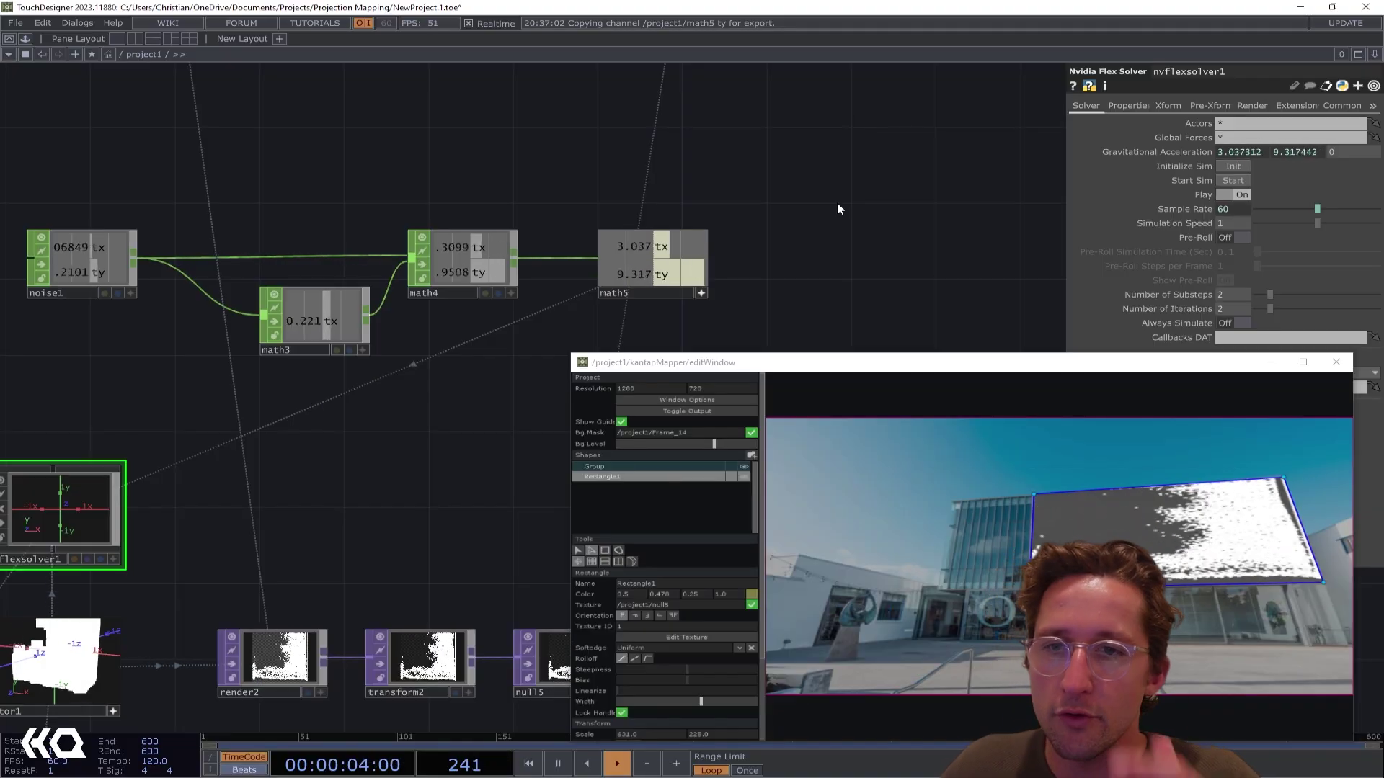
Set the Multiply value of math5 to 4.4
left_click(696, 286)
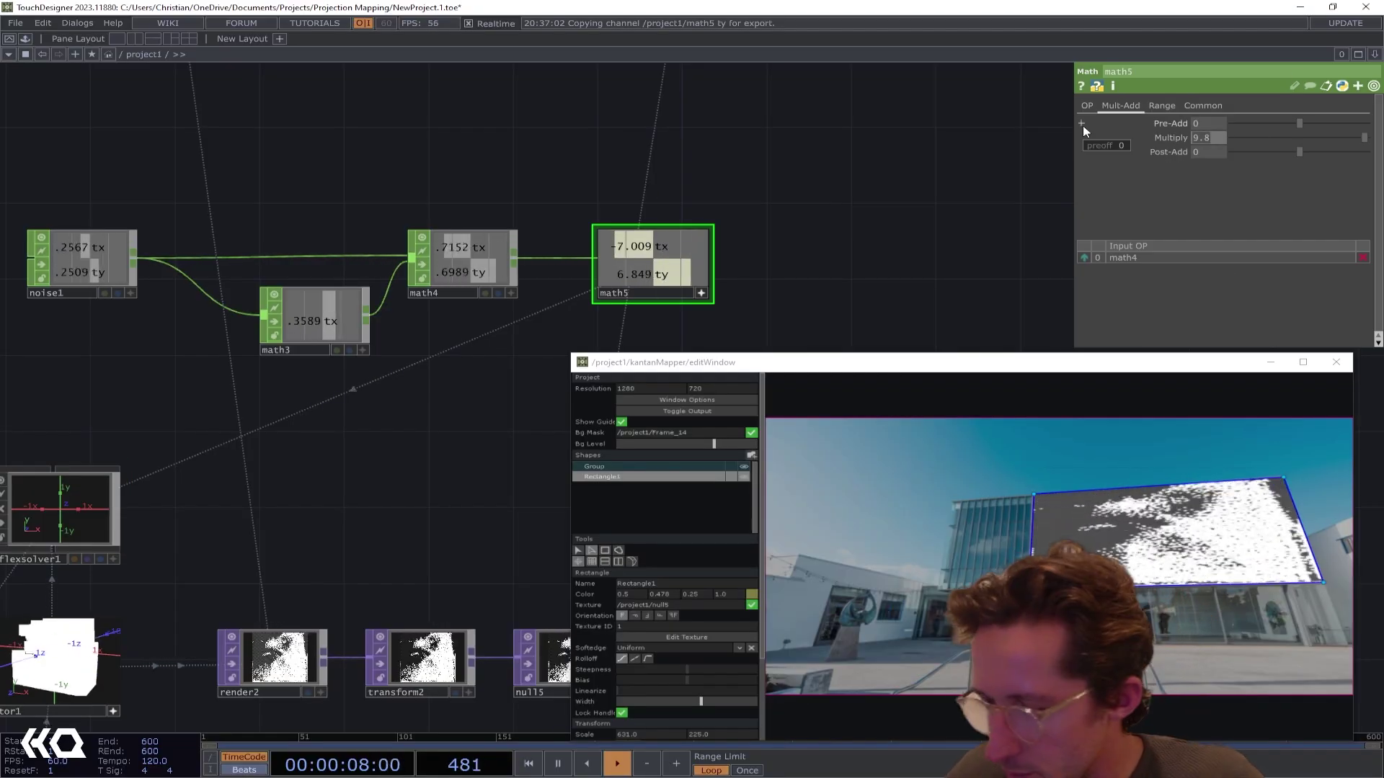
type("4.4")
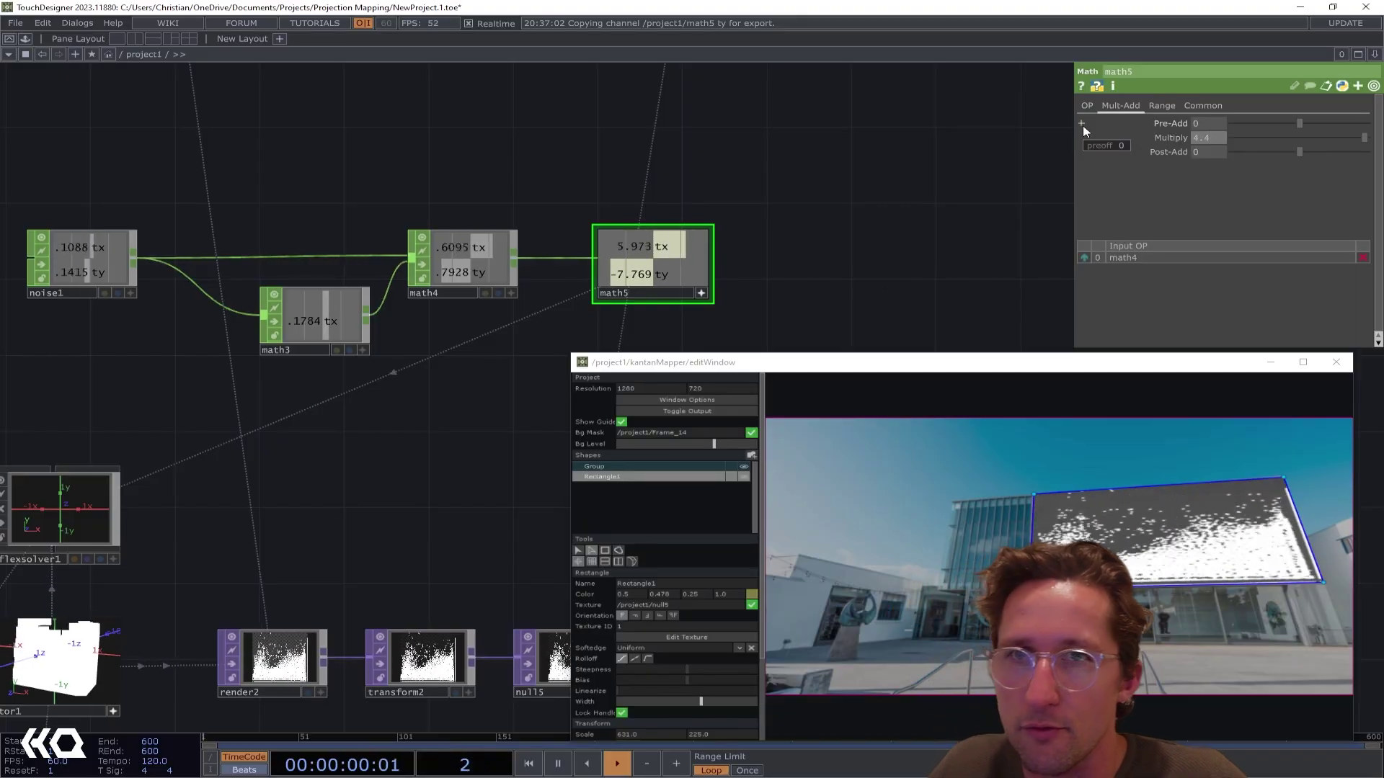
key("Return")
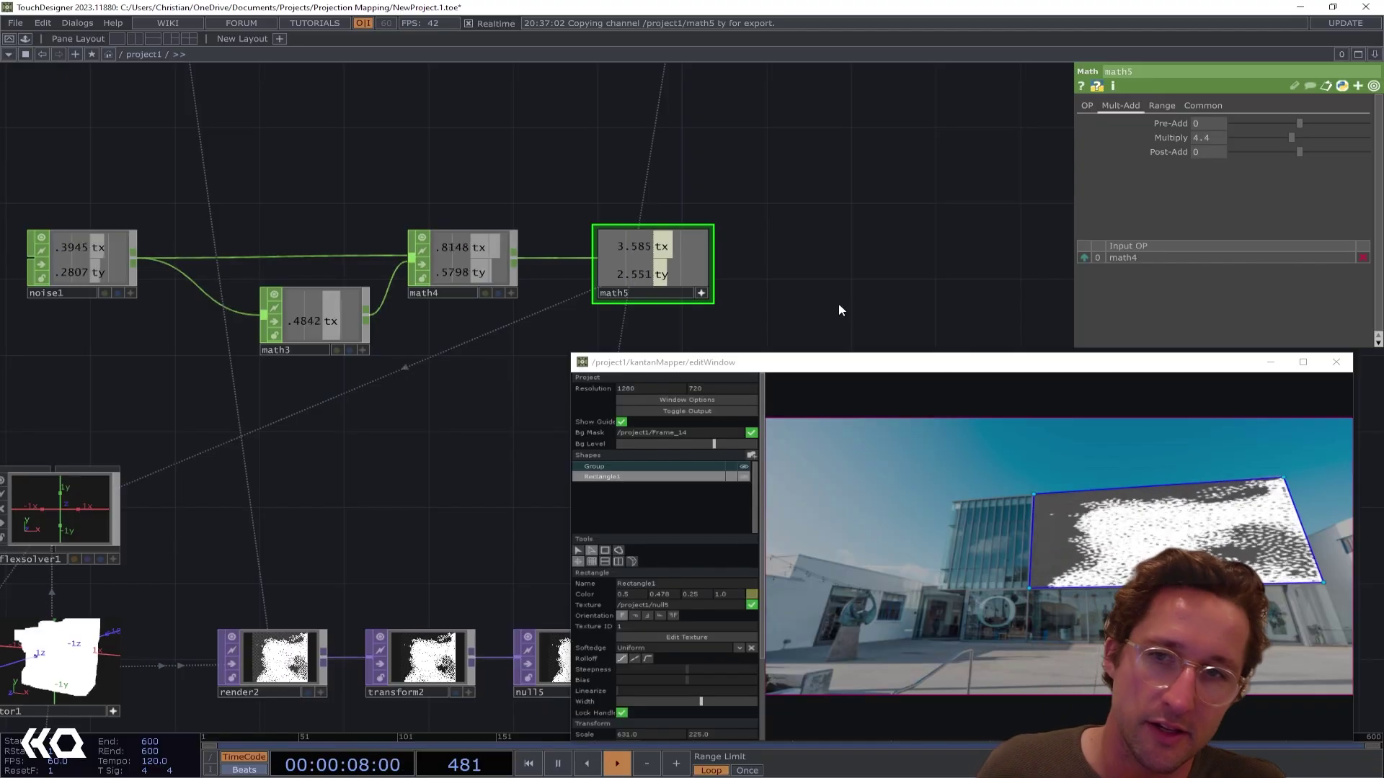
Add a Circle TOP to the network below box1 and pointsprite1
left_click_drag(364, 545, 518, 284)
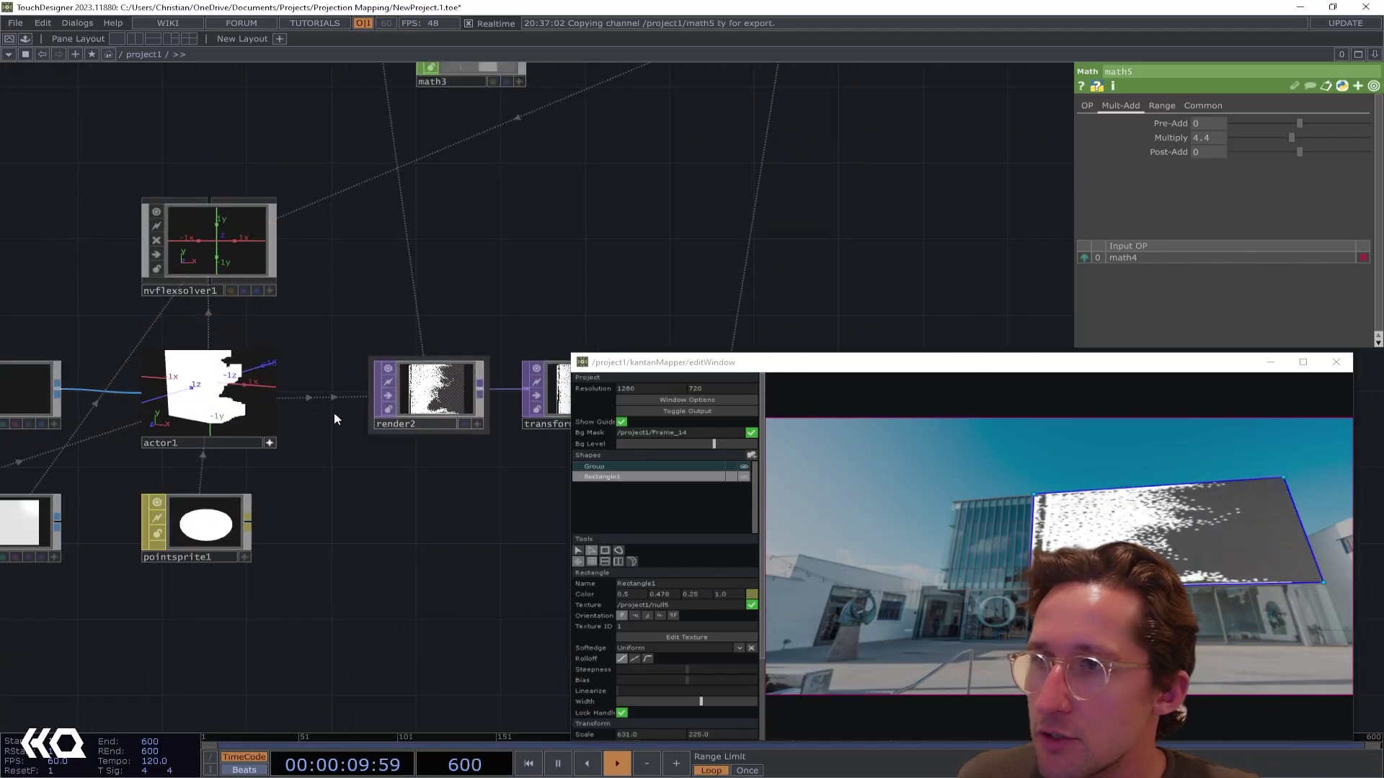
left_click_drag(349, 490, 425, 425)
key("Tab")
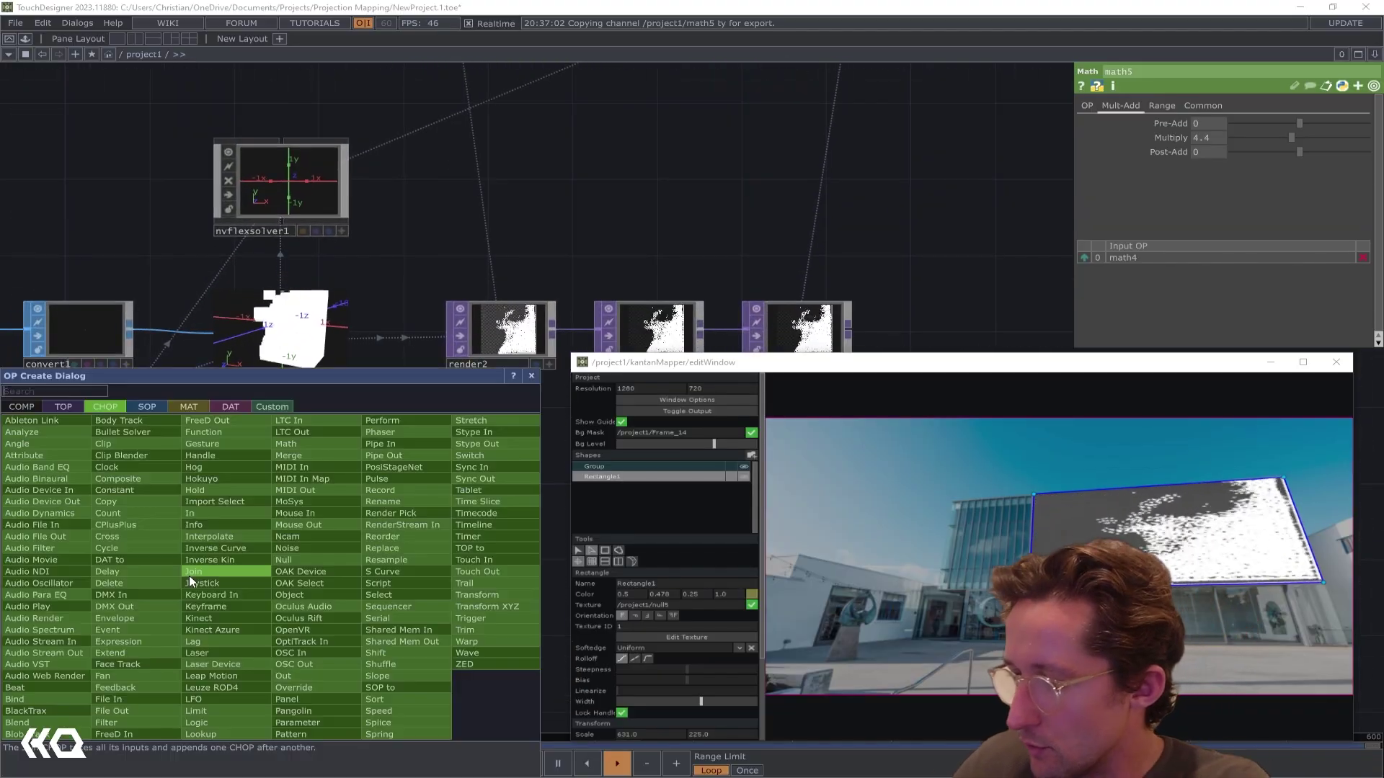
type("ci")
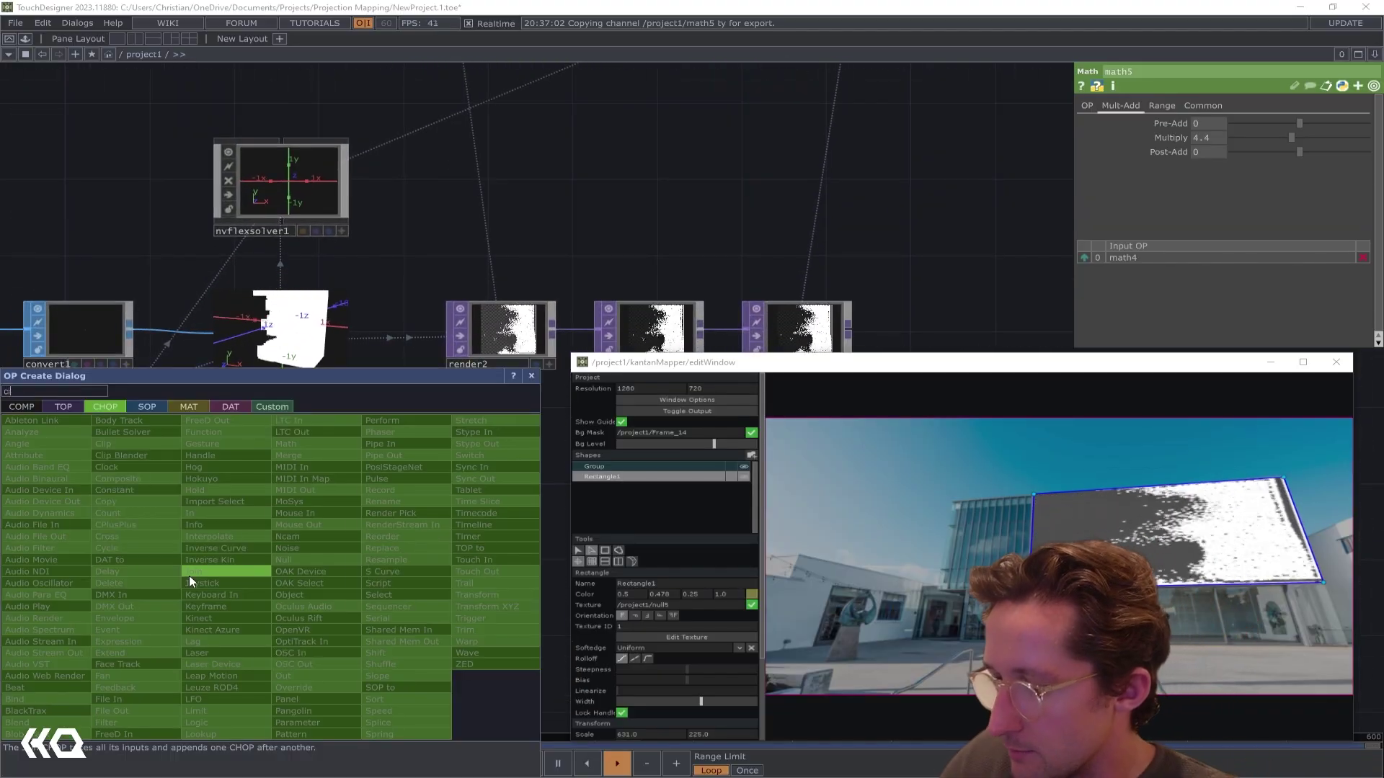
left_click(77, 406)
left_click(28, 548)
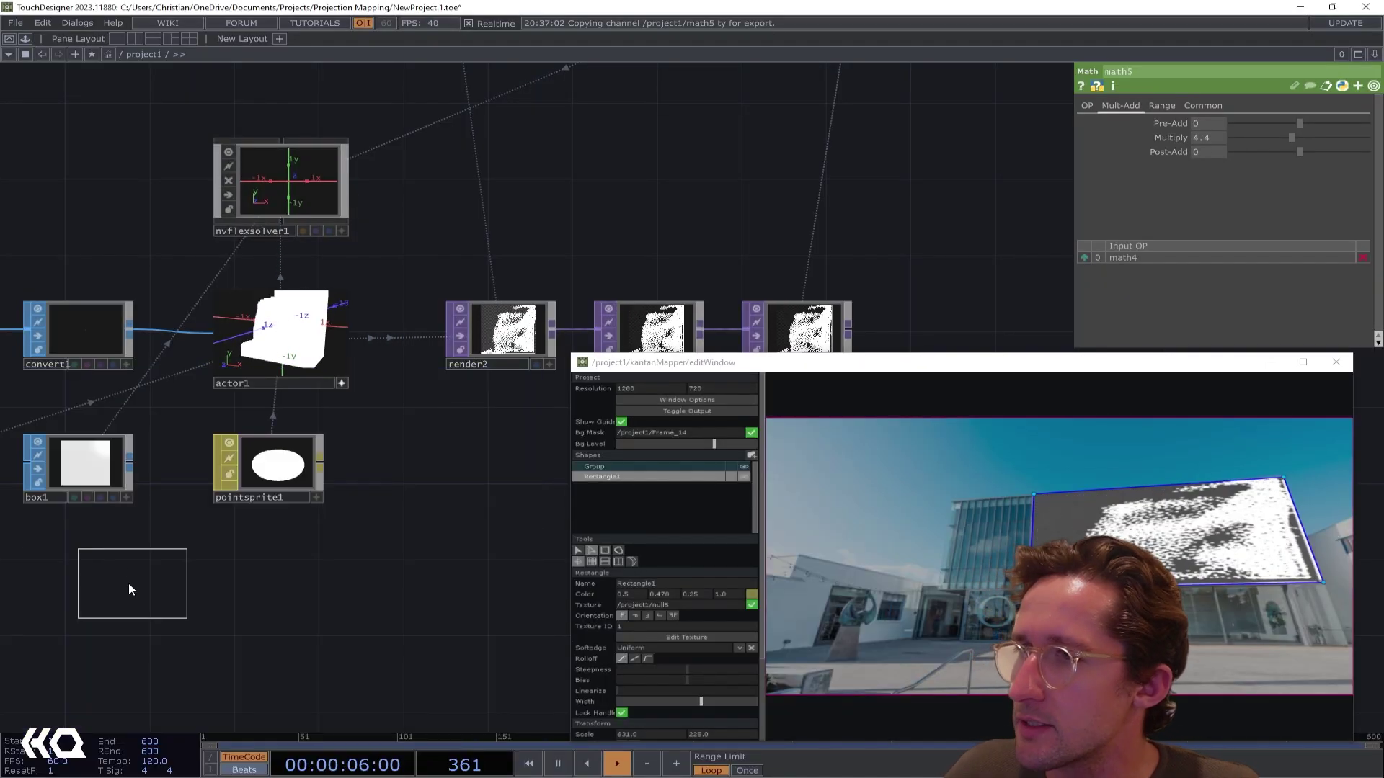
left_click(152, 578)
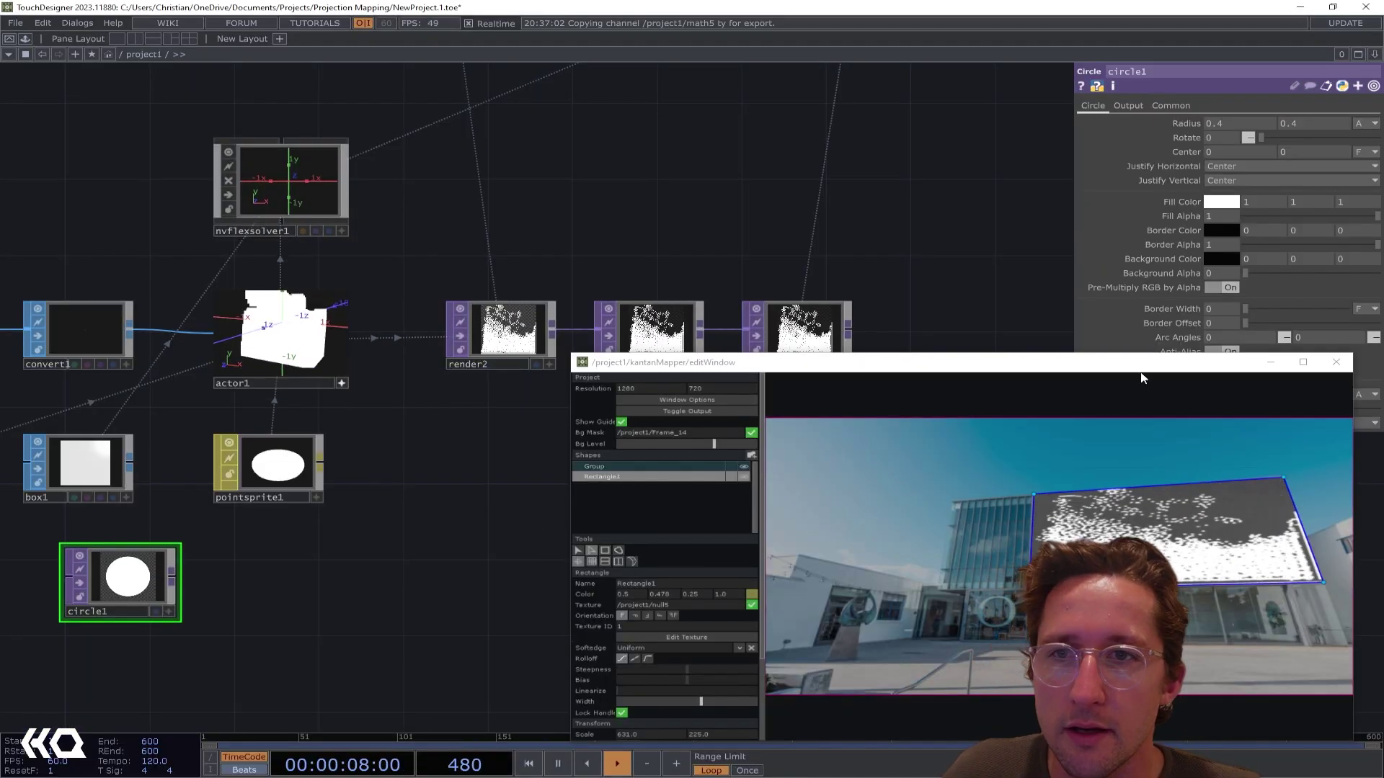
Raise the Softness of circle1 to about 0.127 and assign circle1 as the Color Map of pointsprite1
left_click_drag(1141, 378, 925, 392)
left_click_drag(1252, 391, 1309, 395)
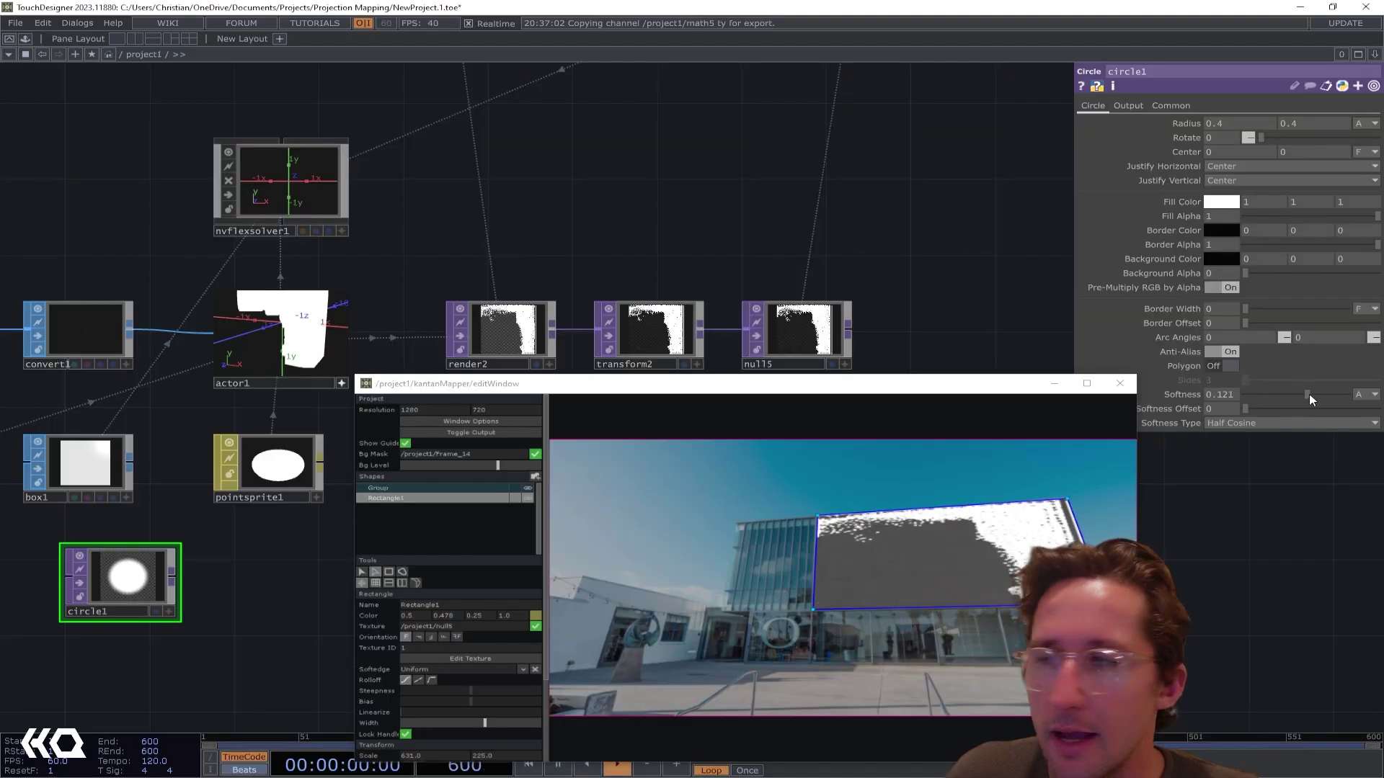
left_click_drag(157, 589, 291, 455)
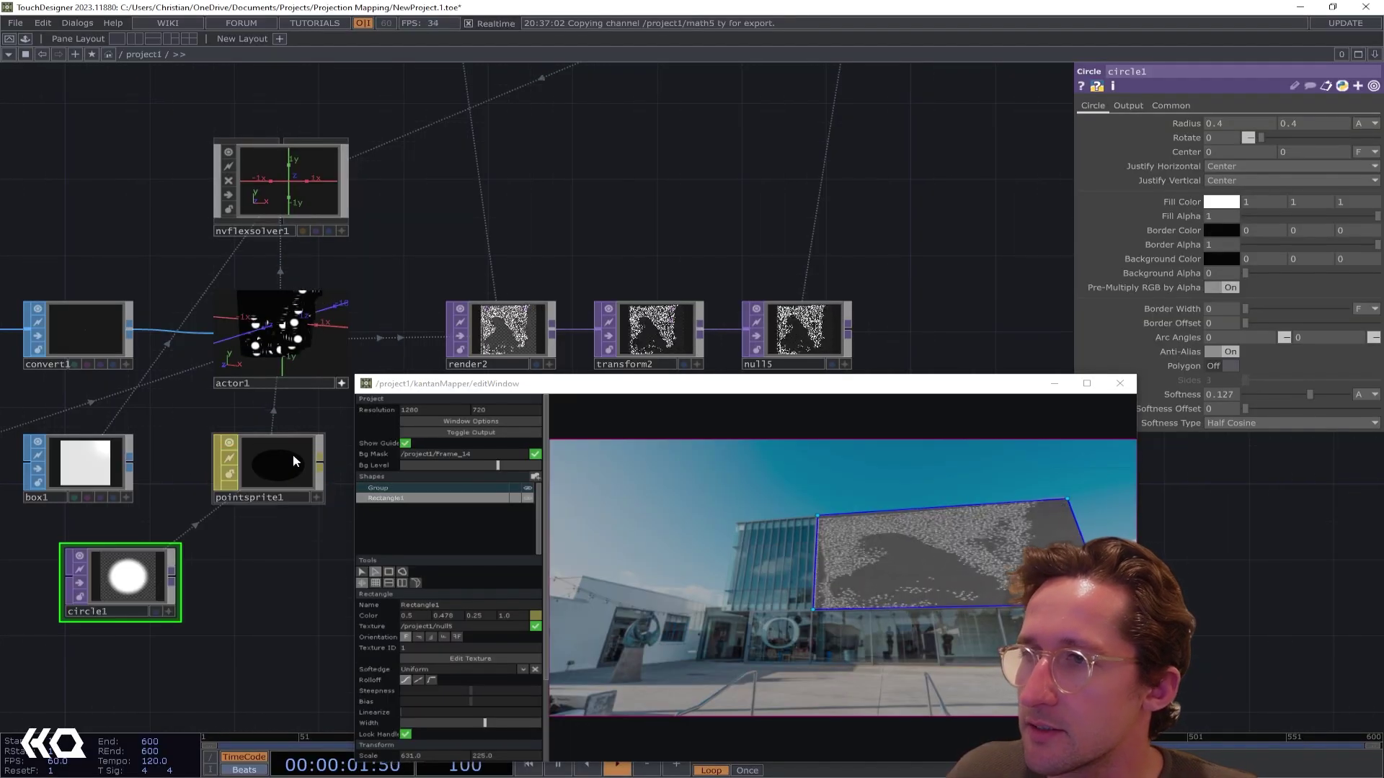
Turn on Blending (Transparency) and Discard Pixels Based on Alpha for pointsprite1
left_click(291, 456)
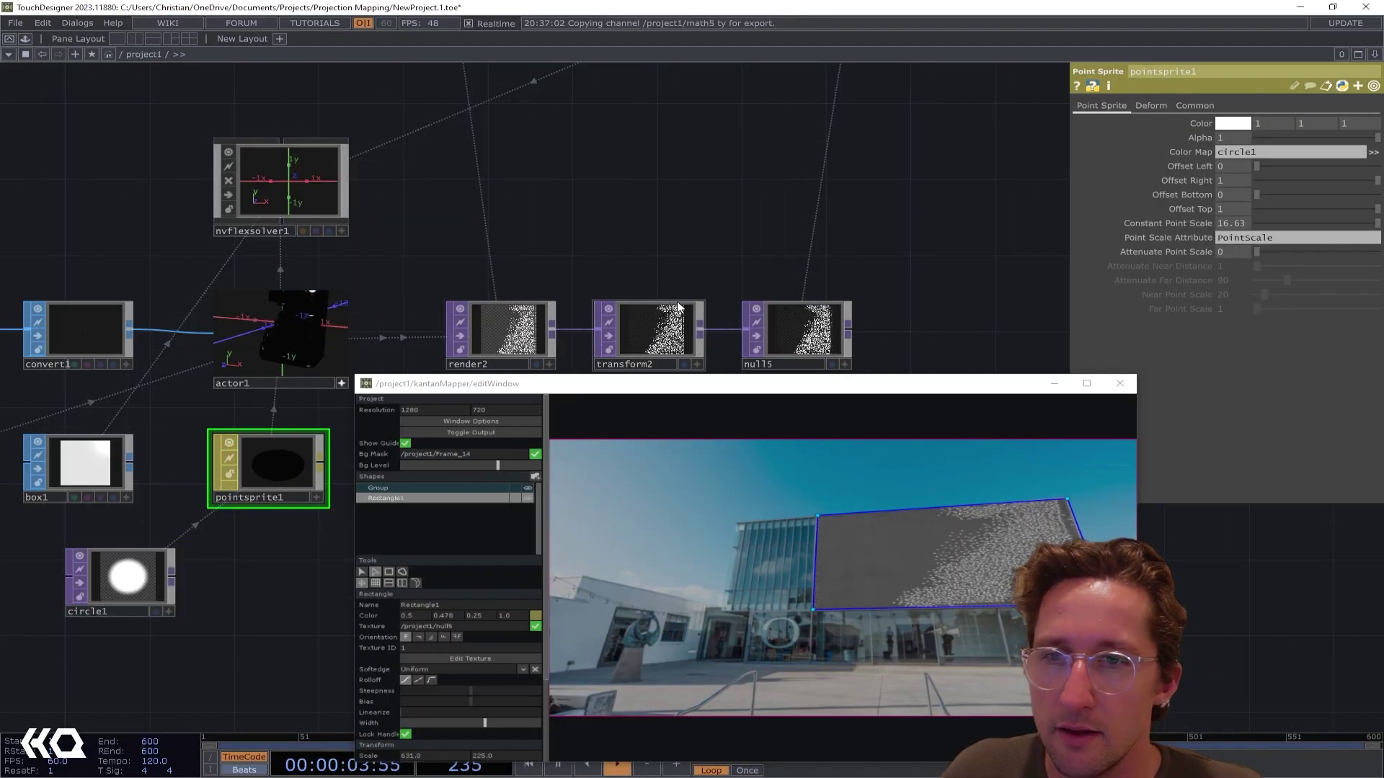
scroll(509, 317, "up", 5)
scroll(508, 317, "up", 3)
scroll(915, 159, "down", 6)
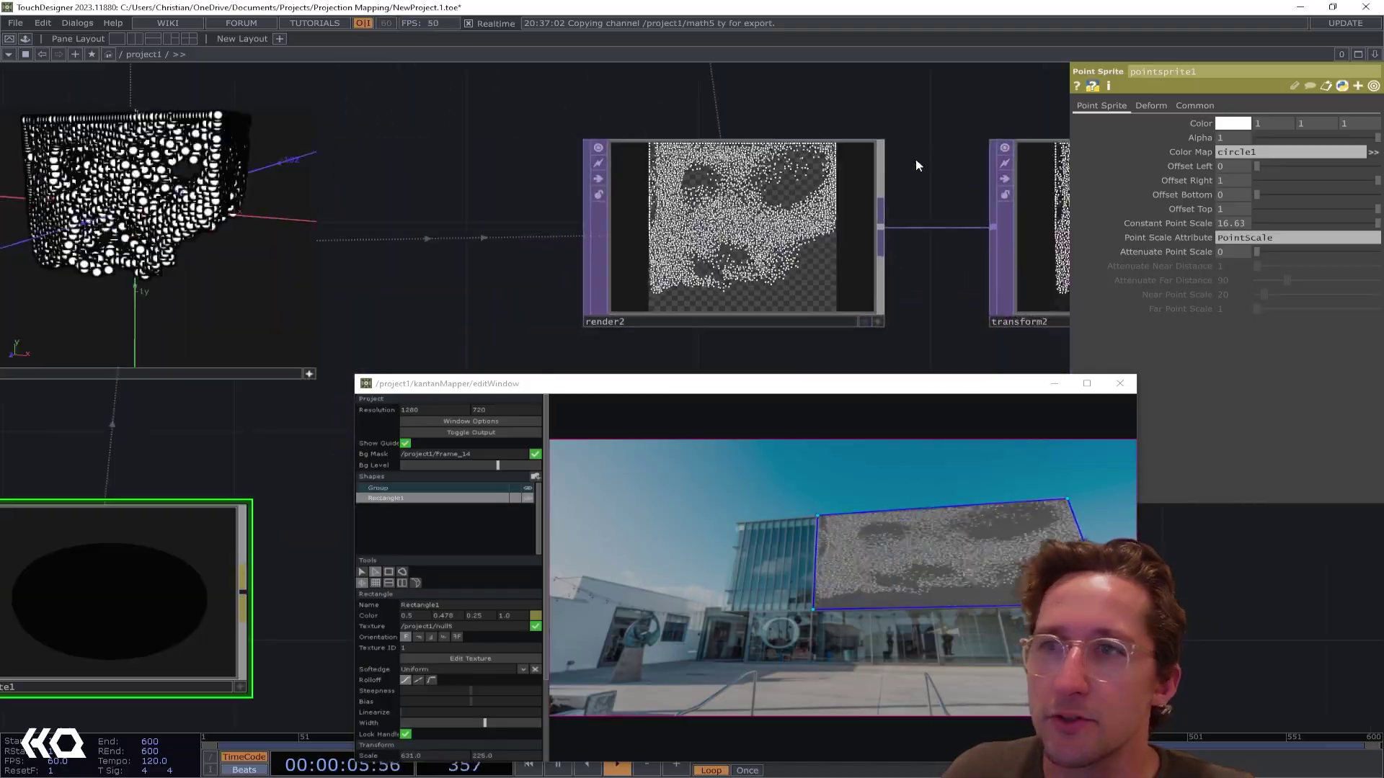
left_click(1201, 108)
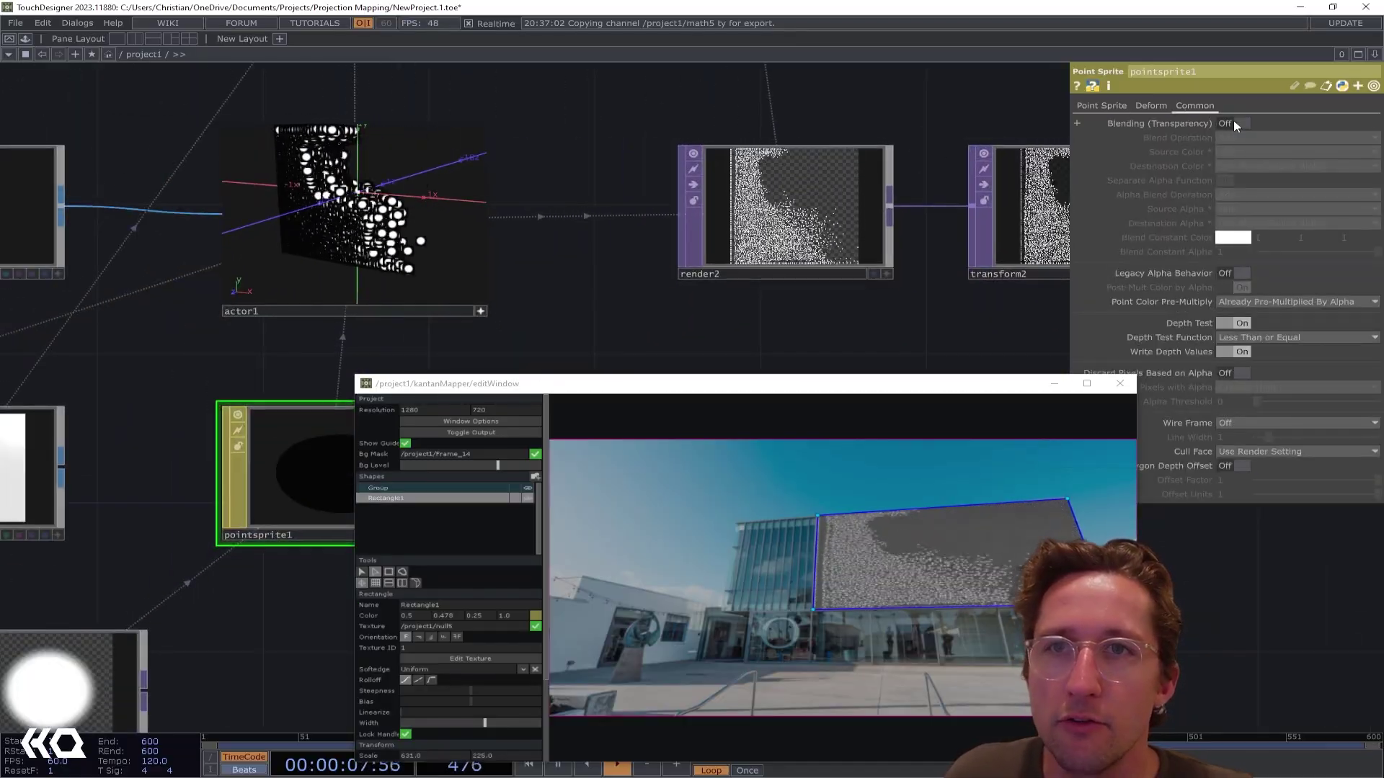
left_click(1240, 371)
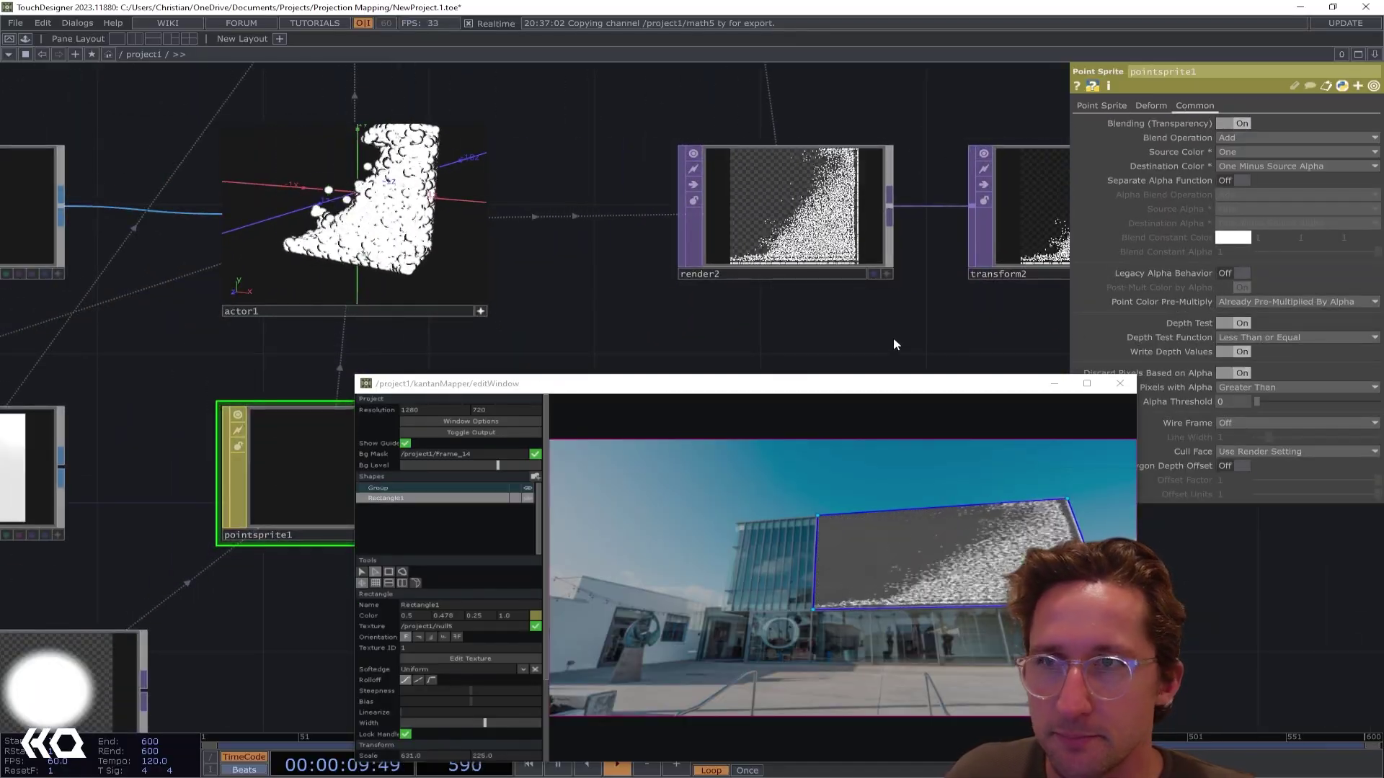
scroll(588, 258, "up", 5)
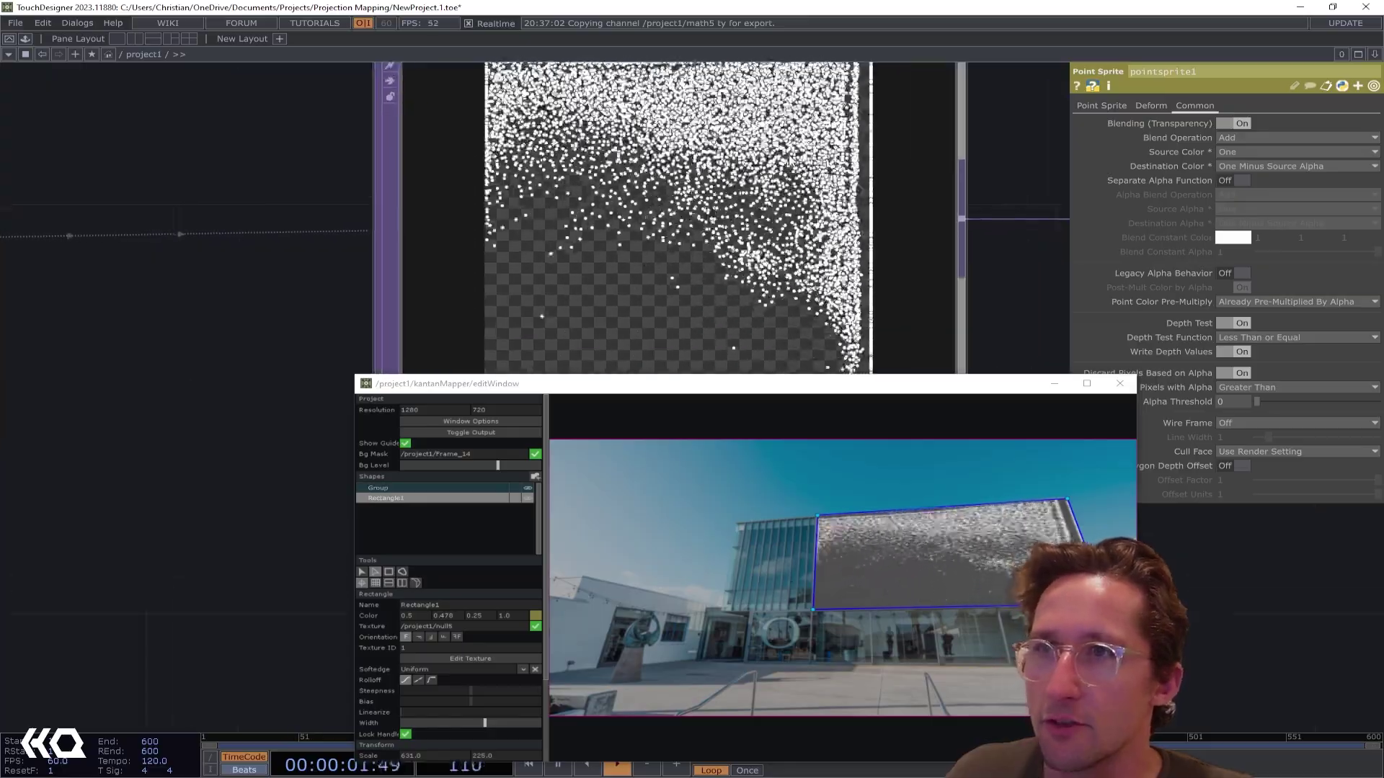
scroll(793, 165, "down", 3)
left_click_drag(902, 318, 763, 334)
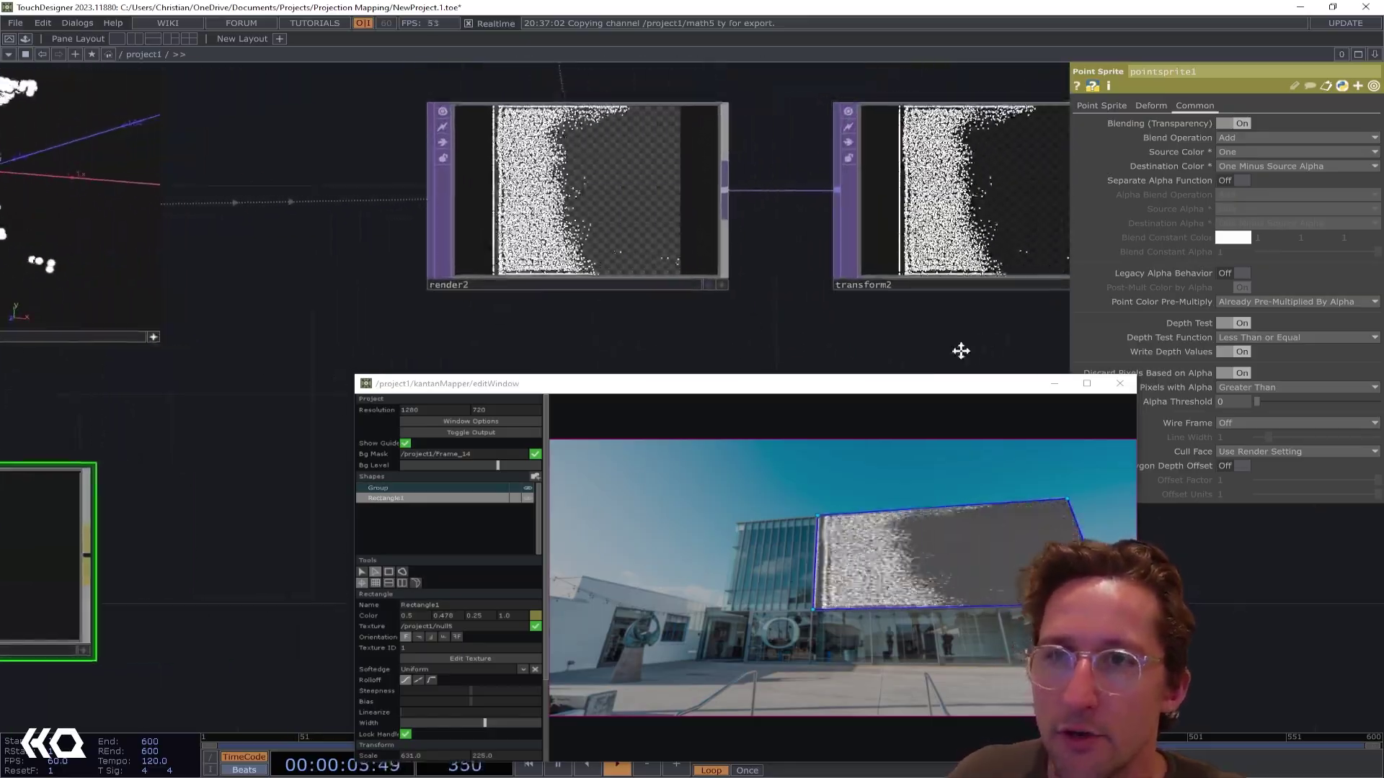
left_click_drag(961, 351, 864, 371)
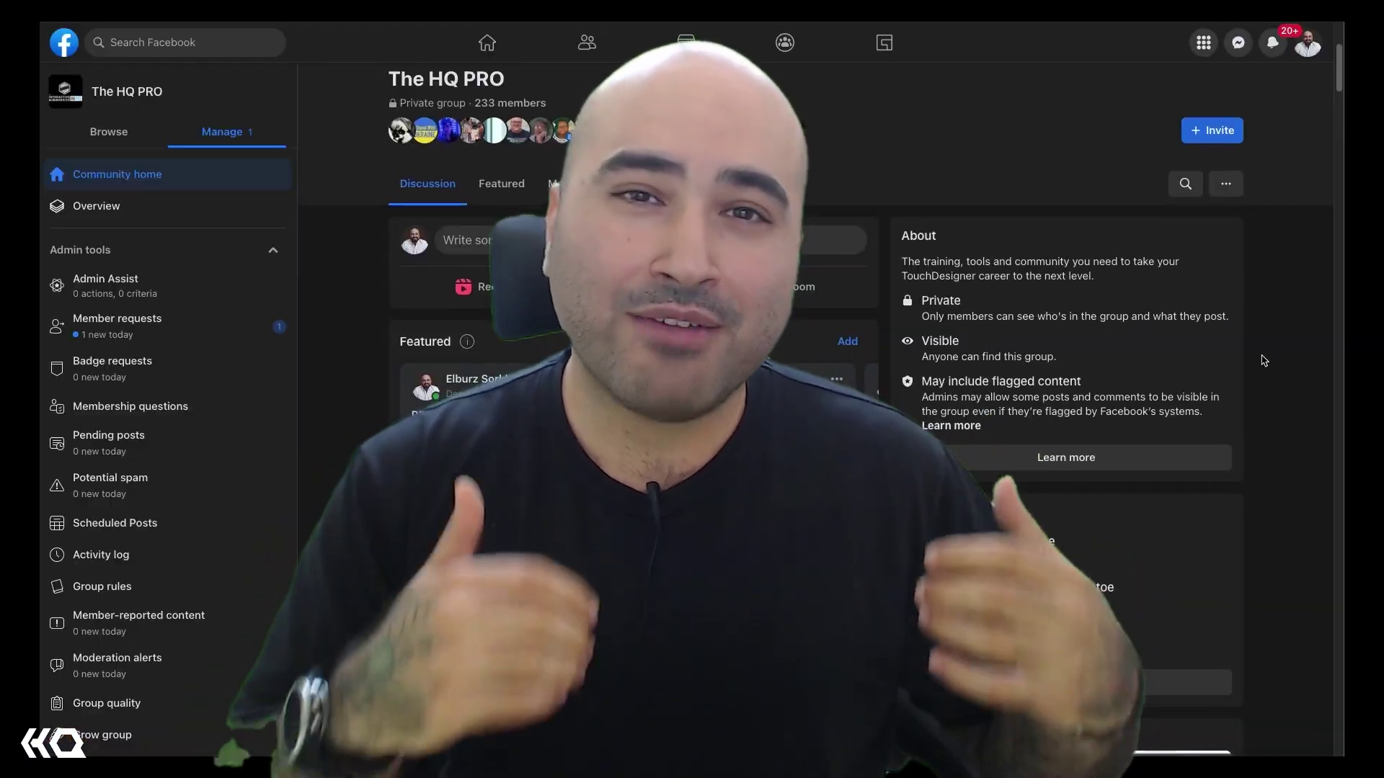
scroll(1263, 361, "down", 5)
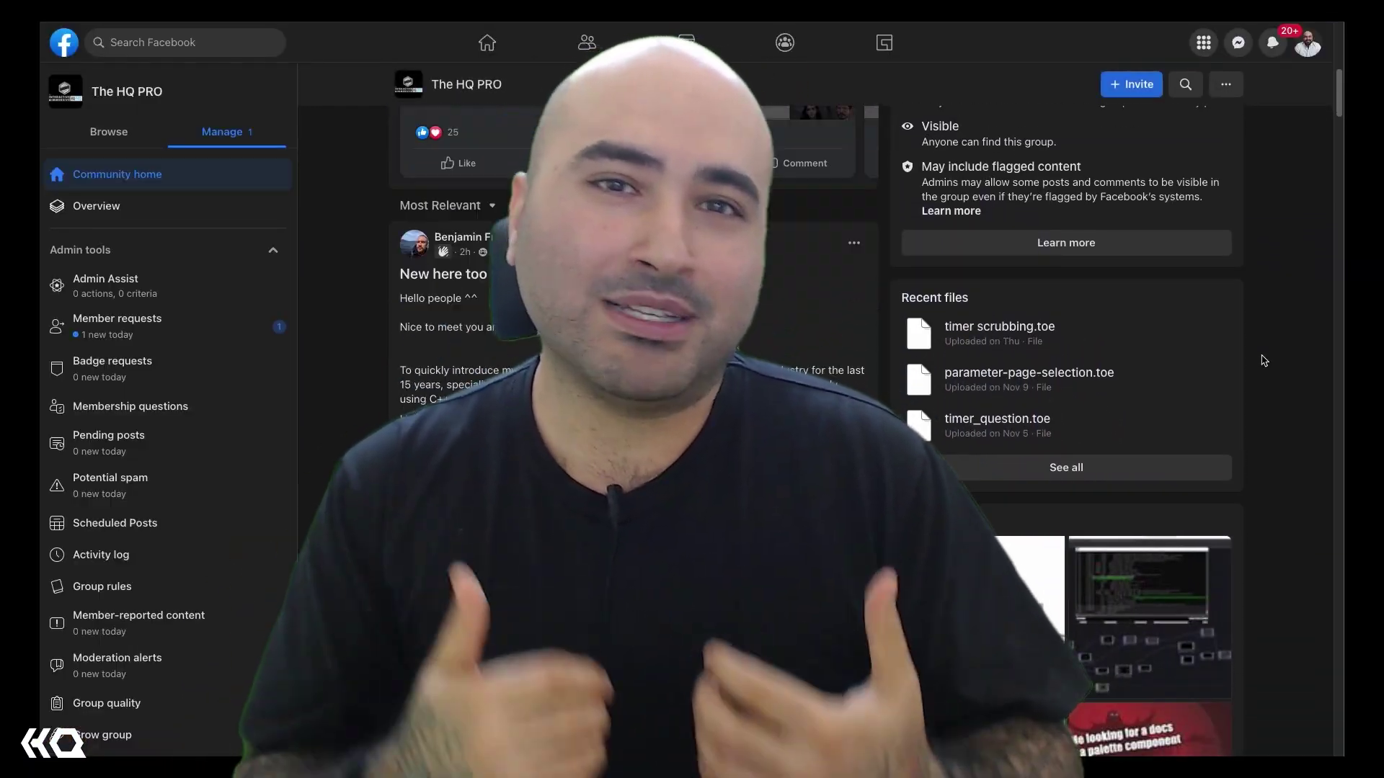
scroll(1263, 360, "down", 5)
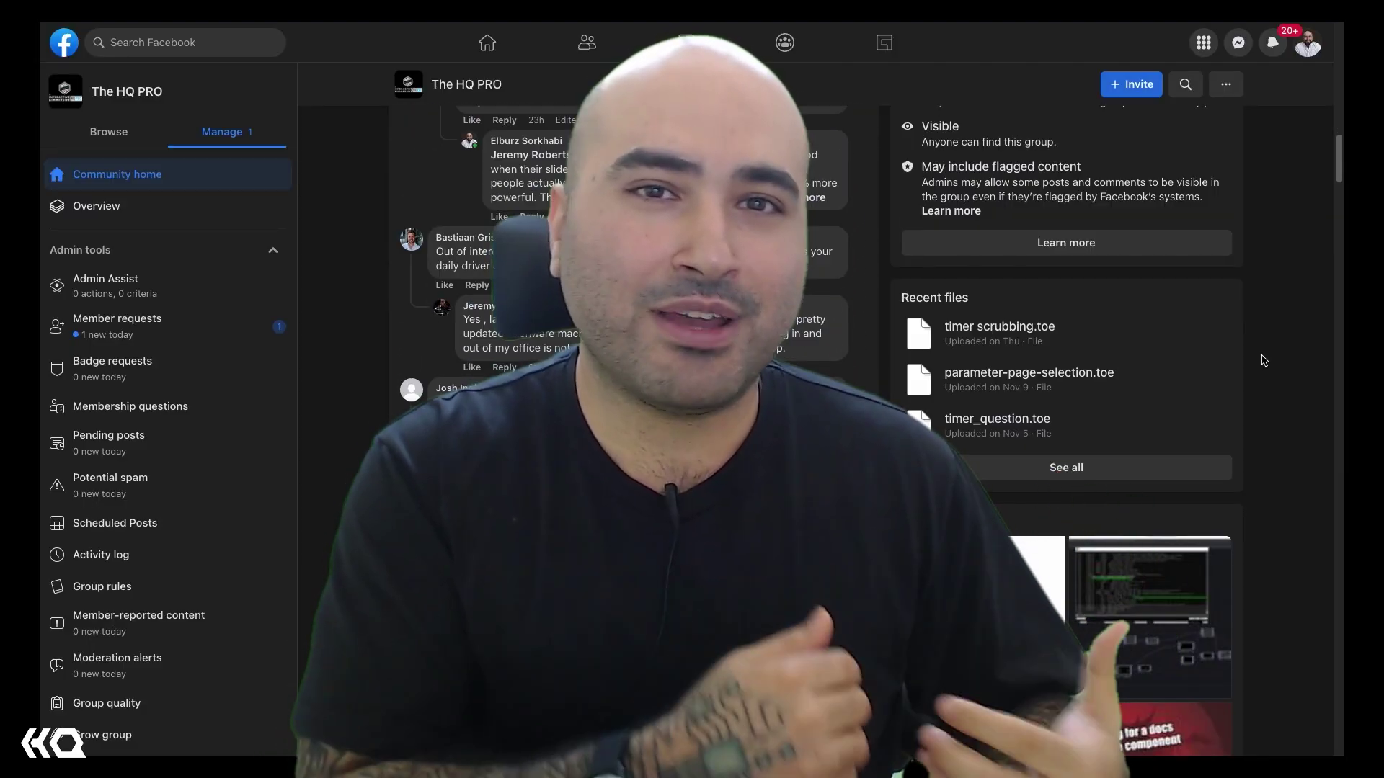
scroll(1264, 361, "down", 5)
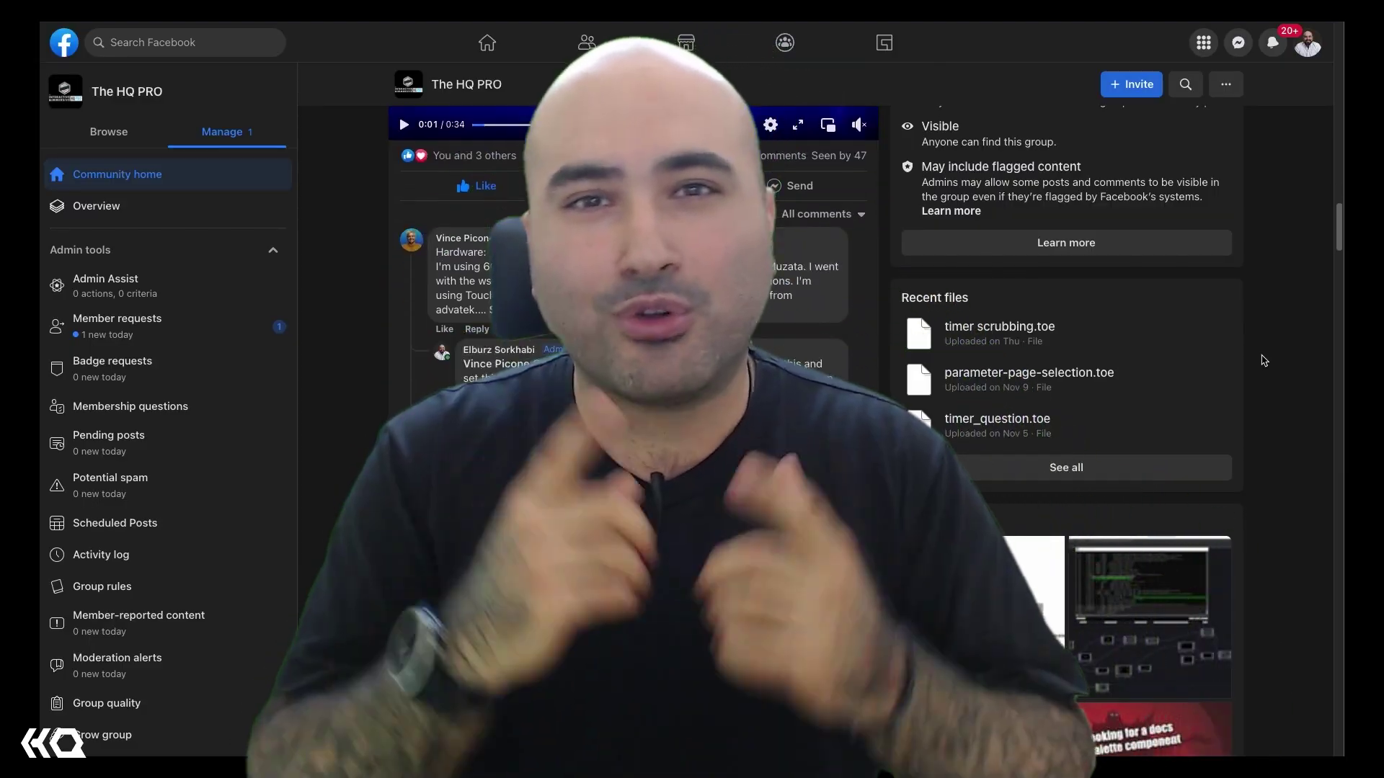